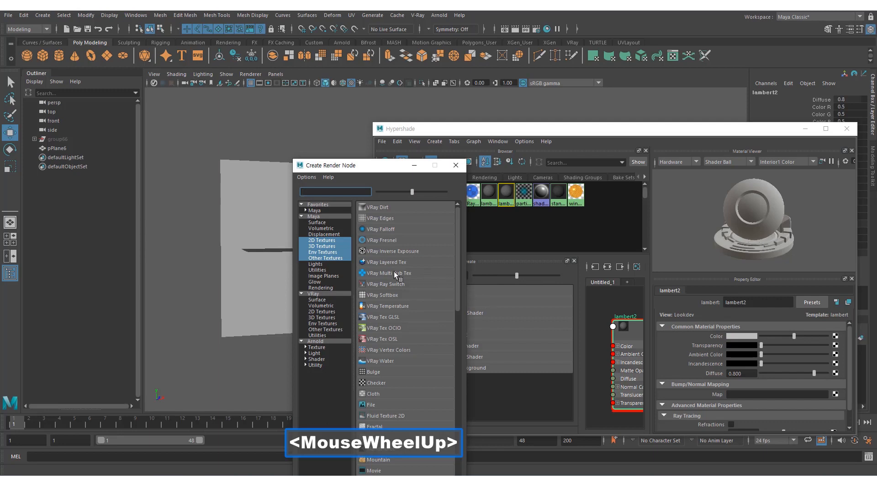
# Step: Map a File texture to lambert2's color and load front.jpg from D:\Youtube\3d channel\Basic as its image
pyautogui.scroll(-2, 385, 327)
pyautogui.click(383, 360)
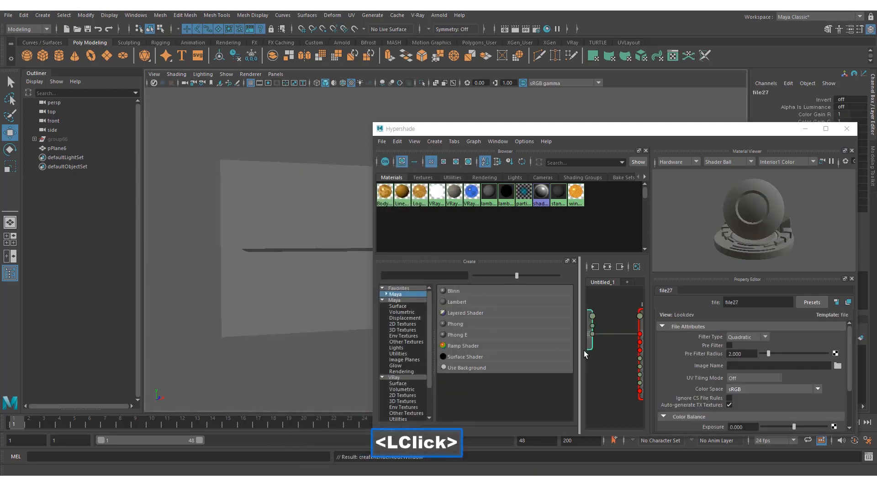
pyautogui.click(838, 366)
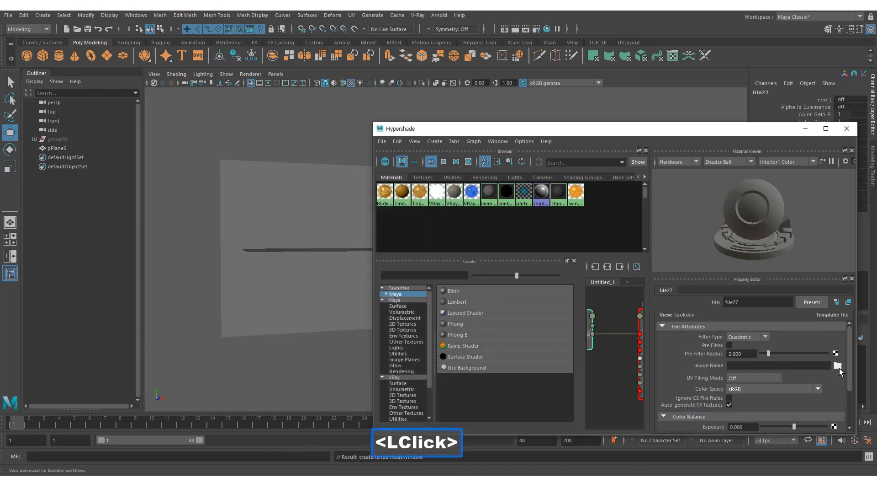
pyautogui.moveTo(464, 99); pyautogui.dragTo(293, 99)
pyautogui.write('D:\\Youtube\\3d channel\\Basic')
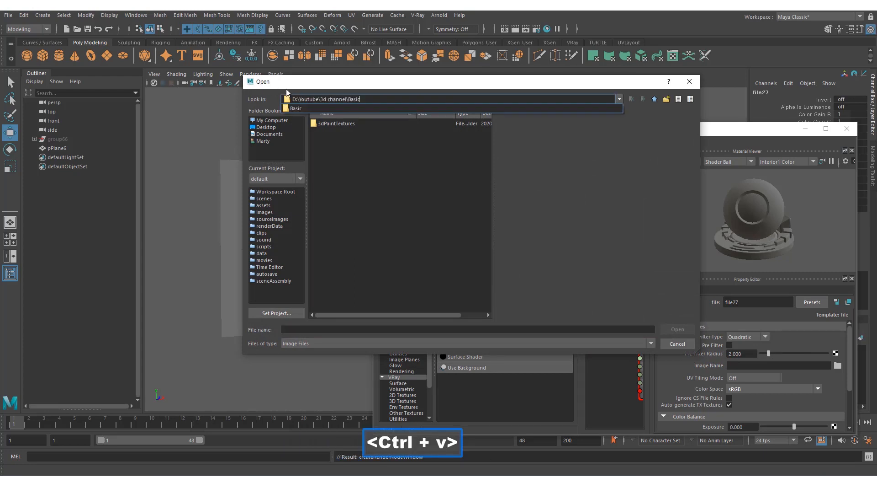
pyautogui.press('Return')
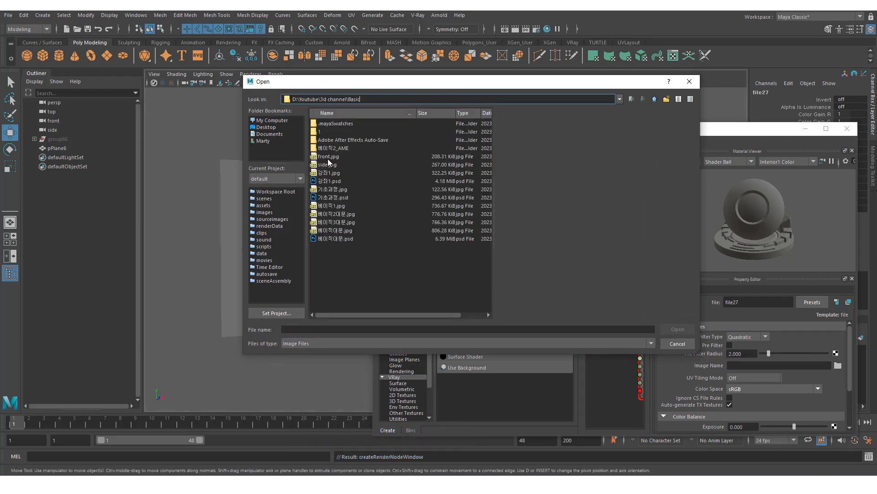
pyautogui.click(328, 157)
pyautogui.click(670, 330)
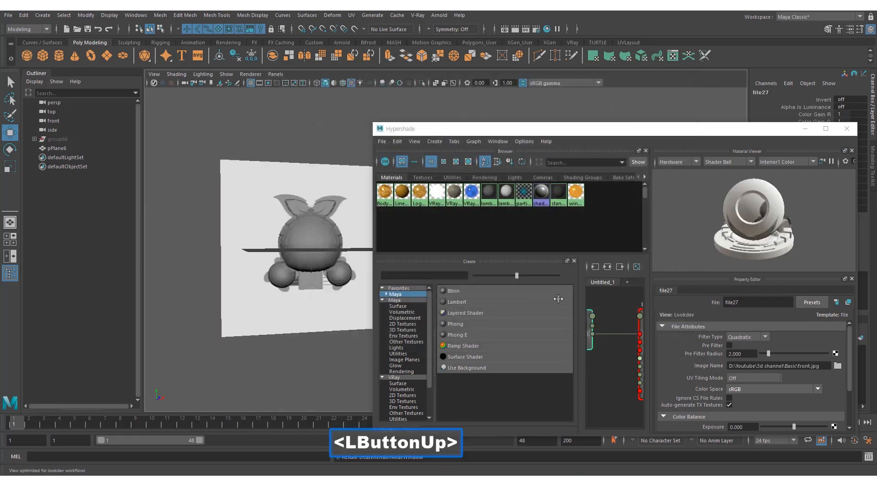
# Step: Minimize the Hypershade and duplicate the plane carrying the front-view image
pyautogui.keyDown('alt'); pyautogui.moveTo(192, 256); pyautogui.dragTo(244, 268); pyautogui.keyUp('alt')
pyautogui.click(212, 264)
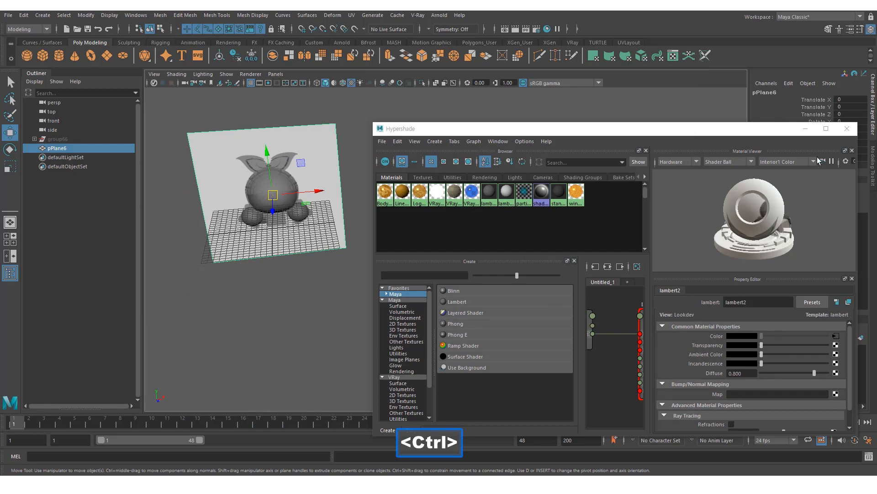
pyautogui.click(806, 128)
pyautogui.keyDown('alt'); pyautogui.moveTo(320, 219); pyautogui.dragTo(377, 221, button='middle'); pyautogui.keyUp('alt')
pyautogui.keyDown('alt'); pyautogui.moveTo(378, 221); pyautogui.dragTo(416, 226, button='right'); pyautogui.keyUp('alt')
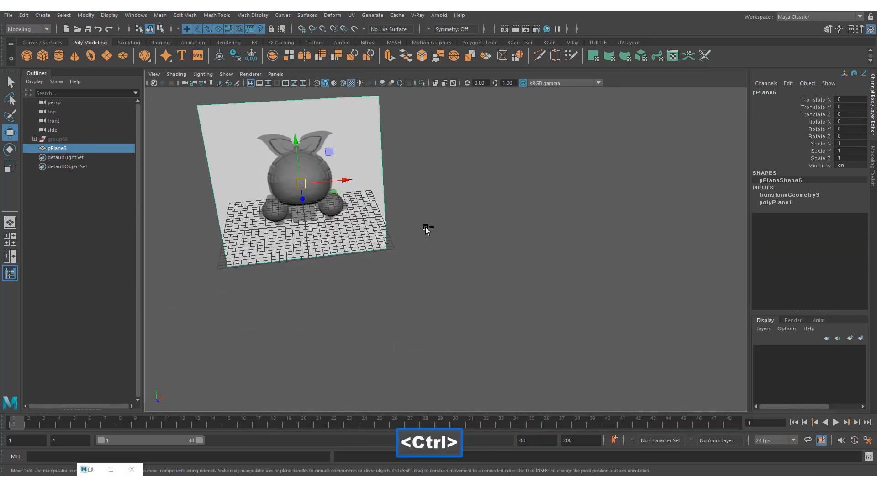
pyautogui.hotkey('ctrl', 'd')
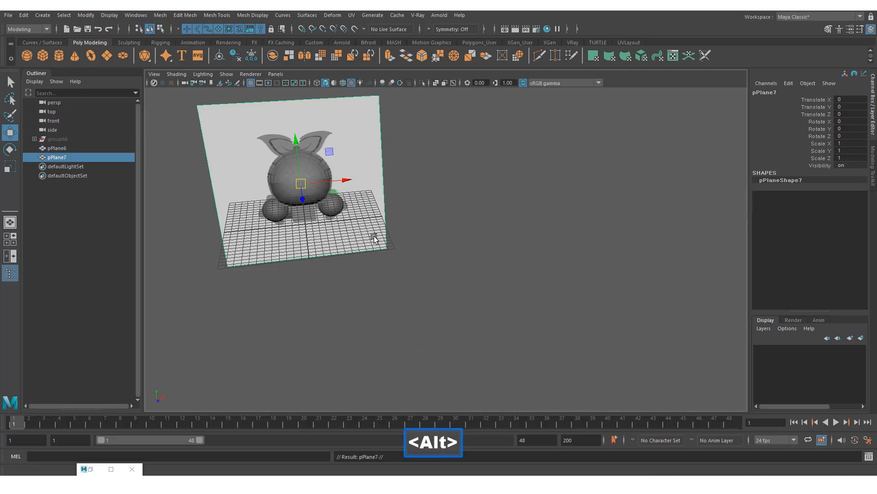
# Step: Rotate the duplicated plane to -90 degrees about Y
pyautogui.keyDown('alt'); pyautogui.moveTo(190, 199); pyautogui.dragTo(225, 207, button='middle'); pyautogui.keyUp('alt')
pyautogui.press('r')
pyautogui.keyDown('alt'); pyautogui.moveTo(346, 240); pyautogui.dragTo(425, 262, button='middle'); pyautogui.keyUp('alt')
pyautogui.press('e')
pyautogui.keyDown('alt'); pyautogui.moveTo(425, 263); pyautogui.dragTo(611, 208); pyautogui.keyUp('alt')
pyautogui.click(847, 128)
pyautogui.write('-90')
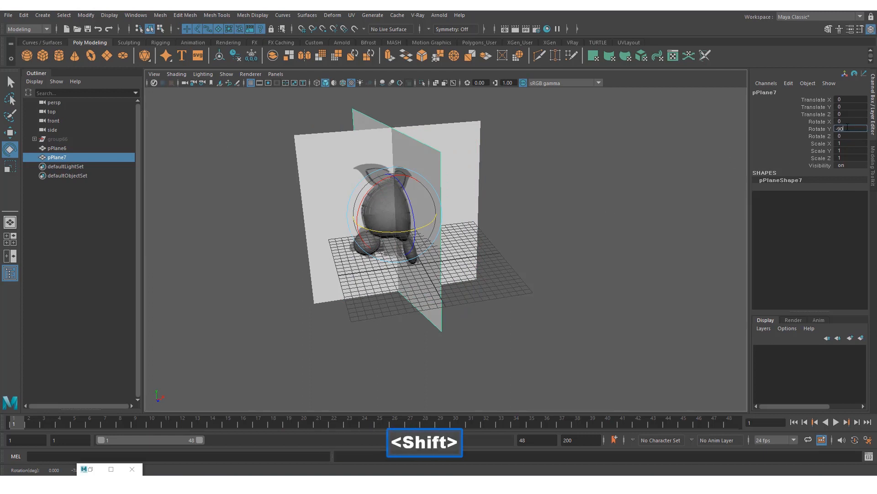
pyautogui.press('Return')
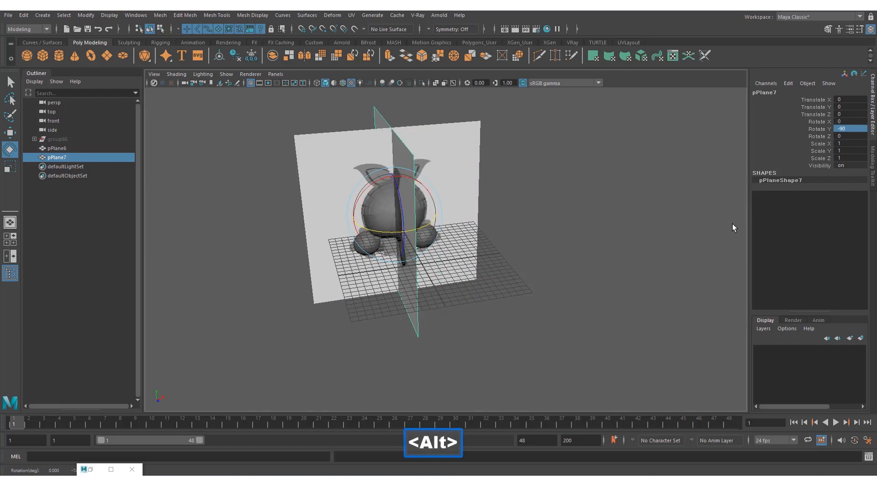
# Step: Move the rotated duplicate plane along X to about 42.8, clear of the front-view plane
pyautogui.press('w')
pyautogui.keyDown('alt'); pyautogui.moveTo(733, 227); pyautogui.dragTo(479, 197); pyautogui.keyUp('alt')
pyautogui.press('w')
pyautogui.keyDown('alt'); pyautogui.moveTo(480, 197); pyautogui.dragTo(423, 221, button='middle'); pyautogui.keyUp('alt')
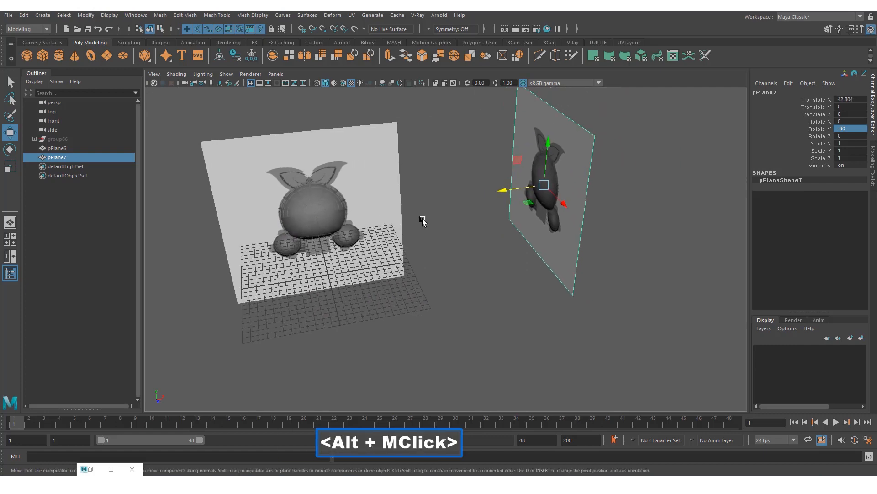
pyautogui.keyDown('alt'); pyautogui.moveTo(423, 221); pyautogui.dragTo(578, 296); pyautogui.keyUp('alt')
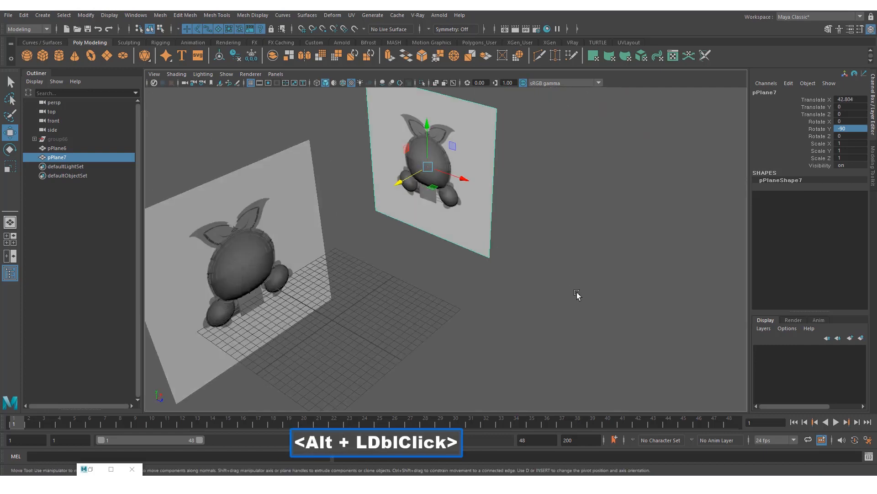
# Step: Create a new Lambert material in the Hypershade and assign it to the rotated duplicate plane
pyautogui.click(94, 469)
pyautogui.moveTo(579, 368); pyautogui.dragTo(488, 339)
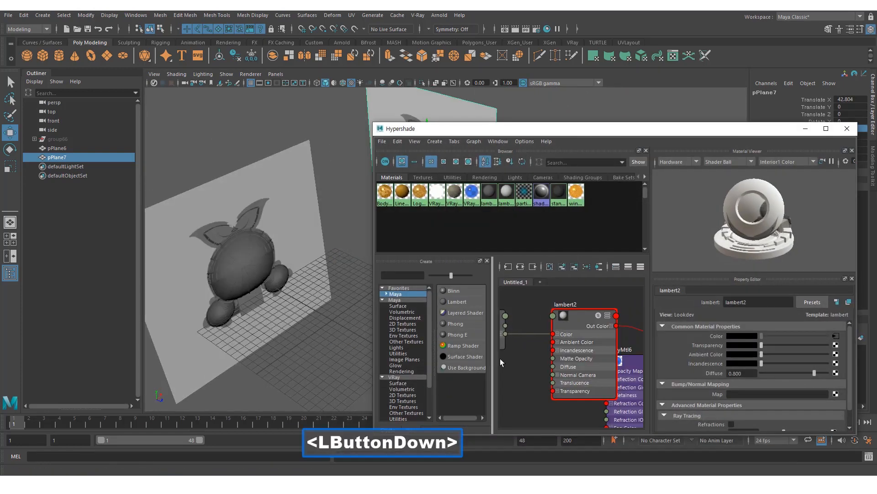
pyautogui.keyDown('alt'); pyautogui.middleClick(485, 338); pyautogui.keyUp('alt')
pyautogui.moveTo(456, 304); pyautogui.dragTo(543, 308, button='middle')
pyautogui.keyDown('alt'); pyautogui.scroll(1, 544, 309); pyautogui.keyUp('alt')
pyautogui.click(564, 317)
pyautogui.keyDown('alt'); pyautogui.moveTo(308, 256); pyautogui.dragTo(214, 234, button='middle'); pyautogui.keyUp('alt')
pyautogui.keyDown('alt'); pyautogui.moveTo(213, 234); pyautogui.dragTo(232, 226); pyautogui.keyUp('alt')
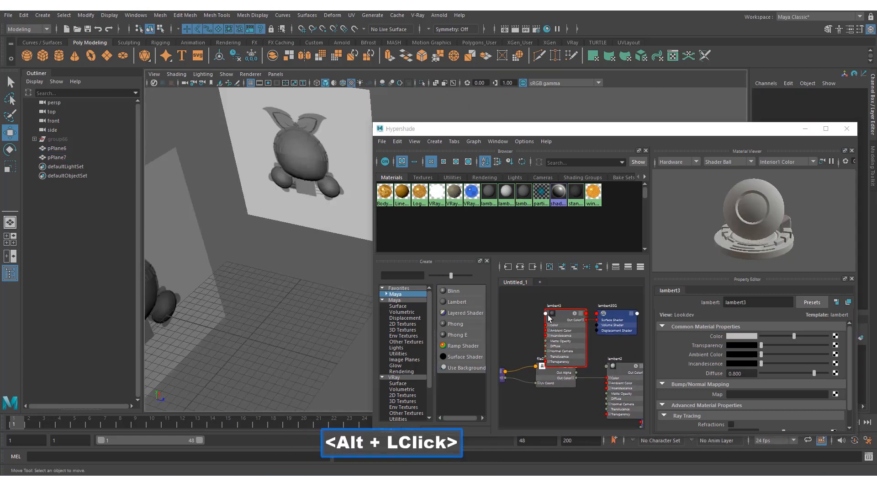
pyautogui.moveTo(550, 315); pyautogui.dragTo(316, 153, button='middle')
# Step: Map a File texture to lambert3's color, load side.jpg as its image and close the Hypershade
pyautogui.click(539, 361)
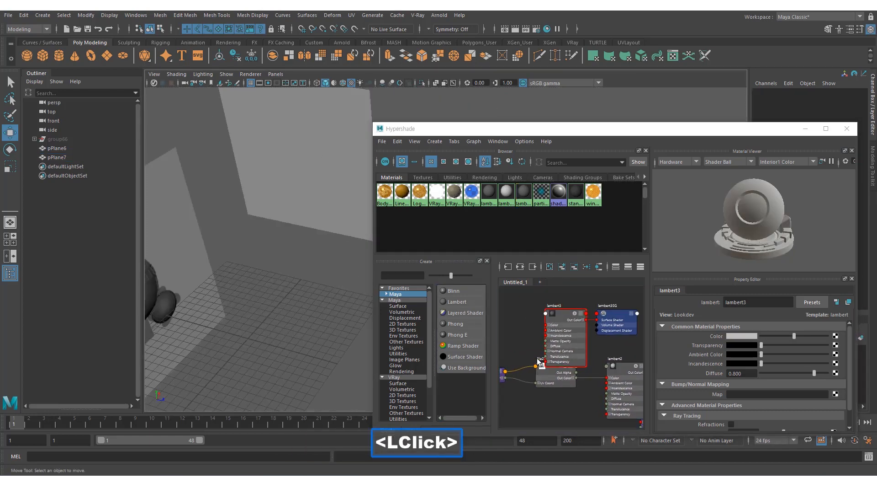
pyautogui.click(560, 314)
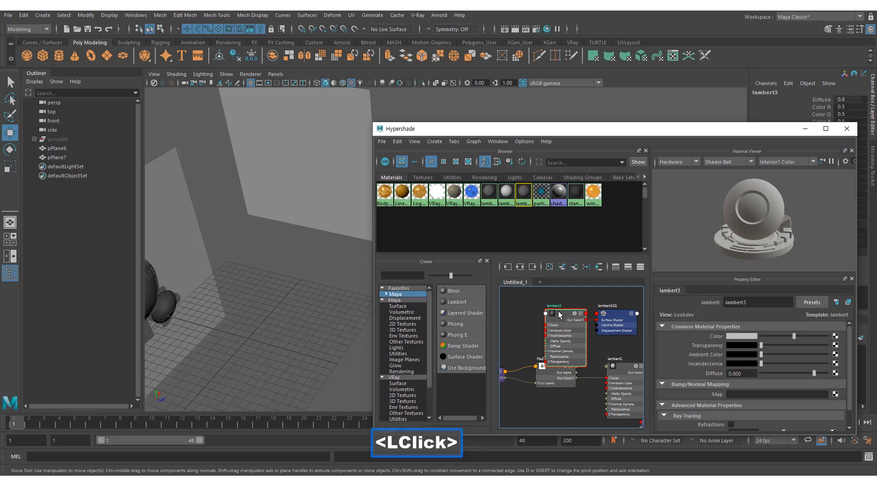
pyautogui.click(836, 336)
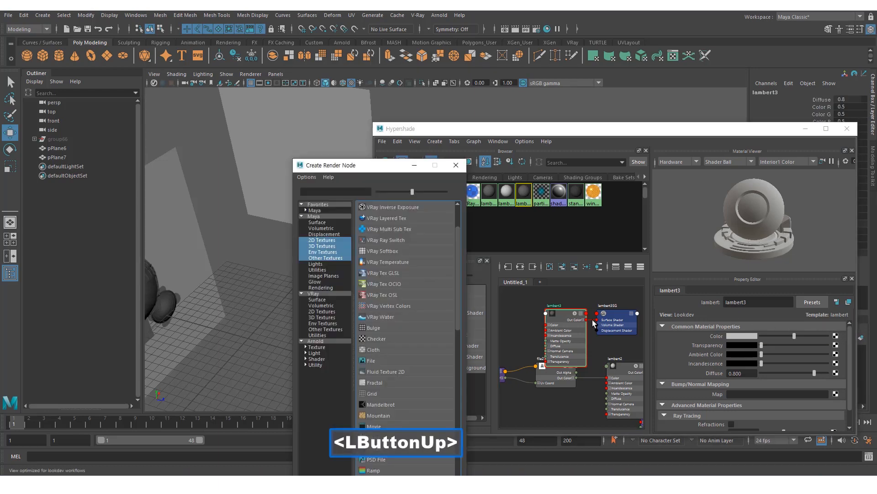
pyautogui.click(380, 360)
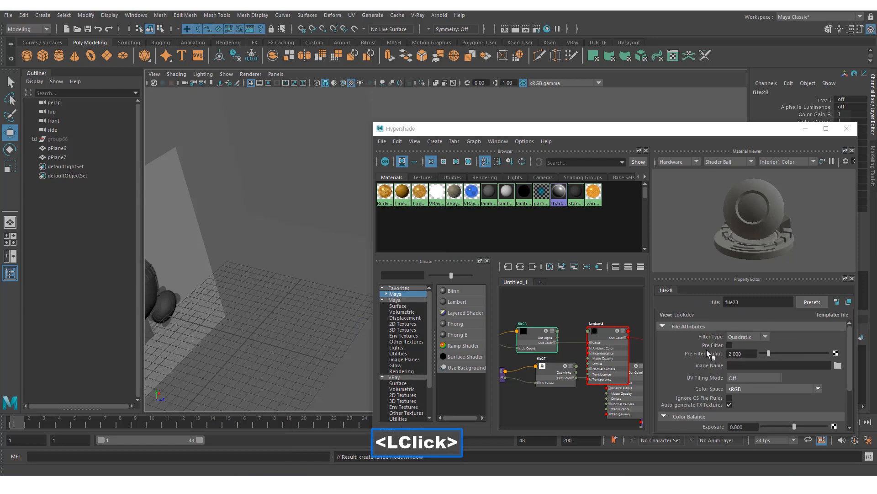
pyautogui.click(838, 365)
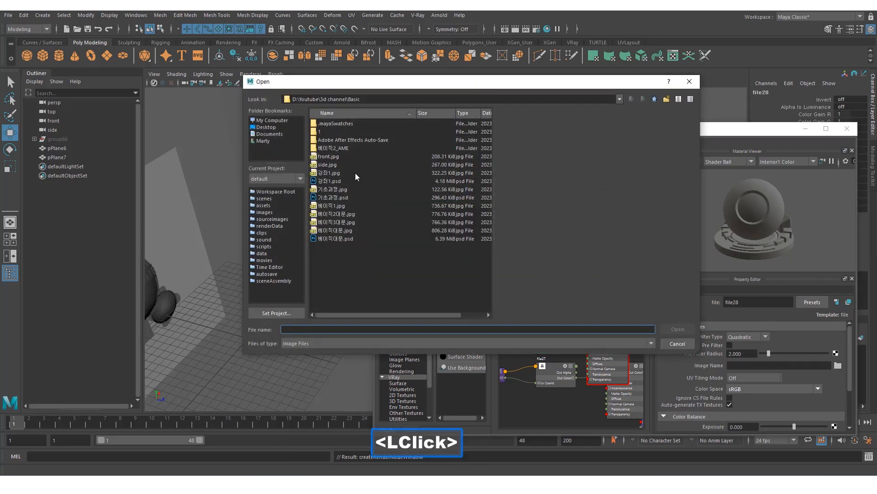
pyautogui.click(335, 166)
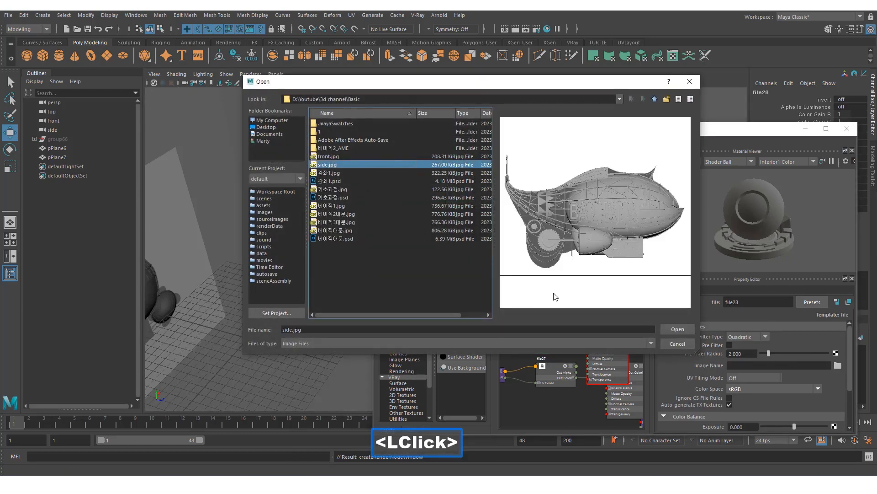
pyautogui.click(672, 328)
pyautogui.click(849, 132)
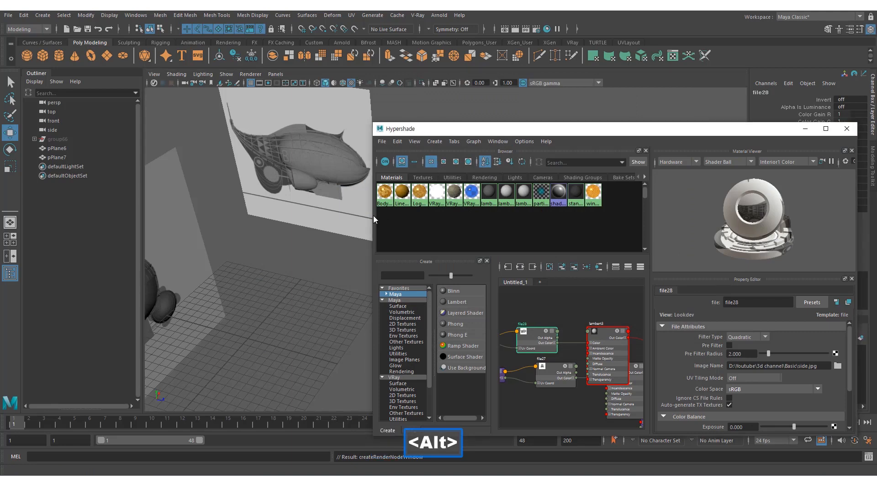
# Step: Move the side-view plane back along X to about 1.07 so it crosses the front-view plane
pyautogui.keyDown('alt'); pyautogui.moveTo(376, 219); pyautogui.dragTo(716, 236, button='middle'); pyautogui.keyUp('alt')
pyautogui.keyDown('alt'); pyautogui.moveTo(394, 319); pyautogui.dragTo(488, 280, button='middle'); pyautogui.keyUp('alt')
pyautogui.keyDown('alt'); pyautogui.moveTo(488, 280); pyautogui.dragTo(414, 242); pyautogui.keyUp('alt')
pyautogui.click(503, 274)
pyautogui.keyDown('alt'); pyautogui.moveTo(620, 298); pyautogui.dragTo(497, 302); pyautogui.keyUp('alt')
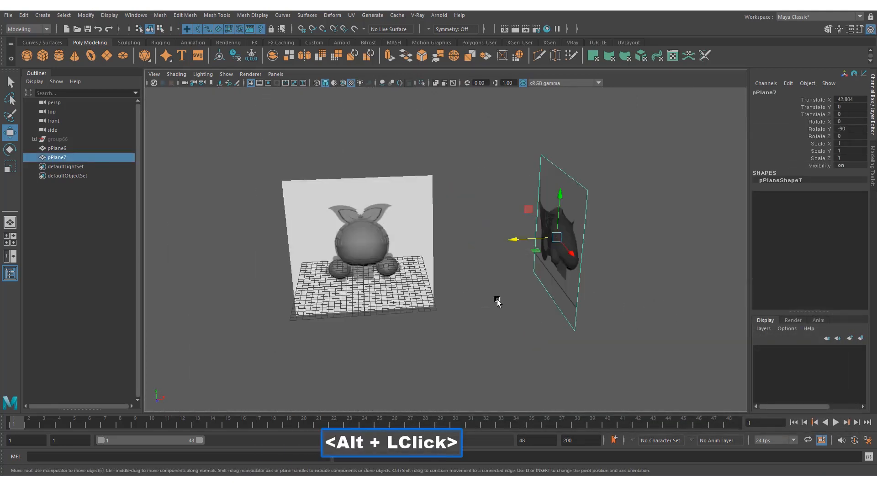
pyautogui.press('w')
pyautogui.moveTo(520, 241); pyautogui.dragTo(328, 251)
pyautogui.keyDown('alt'); pyautogui.moveTo(329, 253); pyautogui.dragTo(429, 275); pyautogui.keyUp('alt')
pyautogui.keyDown('alt'); pyautogui.moveTo(430, 274); pyautogui.dragTo(407, 295, button='right'); pyautogui.keyUp('alt')
pyautogui.keyDown('alt'); pyautogui.moveTo(489, 297); pyautogui.dragTo(428, 291); pyautogui.keyUp('alt')
pyautogui.keyDown('alt'); pyautogui.moveTo(428, 292); pyautogui.dragTo(446, 288, button='right'); pyautogui.keyUp('alt')
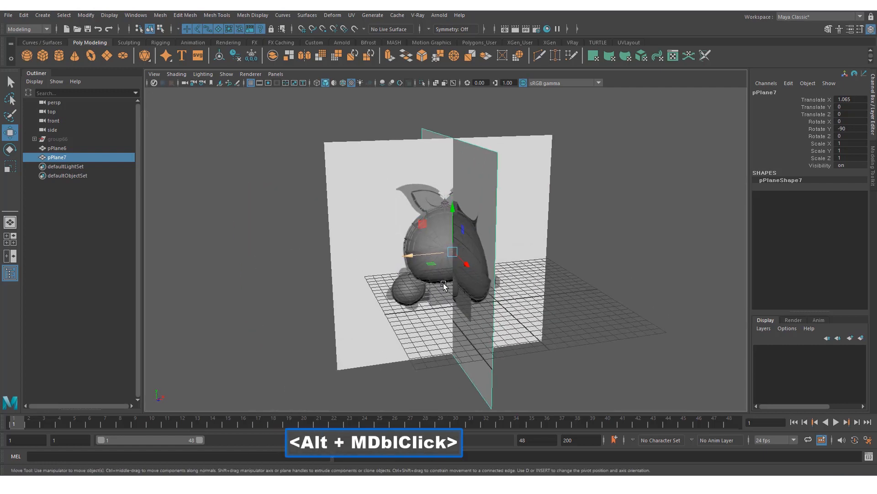
# Step: Nudge the side-view plane along X to about -0.09 so it crosses the front-view plane near its center
pyautogui.keyDown('alt'); pyautogui.moveTo(447, 287); pyautogui.dragTo(444, 283, button='middle'); pyautogui.keyUp('alt')
pyautogui.keyDown('alt'); pyautogui.moveTo(444, 284); pyautogui.dragTo(464, 290, button='right'); pyautogui.keyUp('alt')
pyautogui.keyDown('alt'); pyautogui.click(464, 290); pyautogui.keyUp('alt')
pyautogui.press('w')
pyautogui.moveTo(408, 256); pyautogui.dragTo(379, 283)
pyautogui.keyDown('alt'); pyautogui.moveTo(380, 282); pyautogui.dragTo(452, 279, button='right'); pyautogui.keyUp('alt')
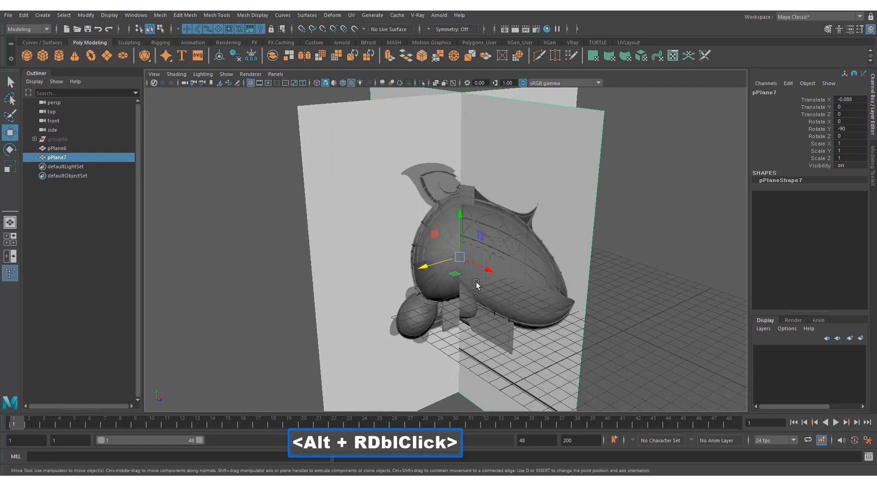
# Step: Move the side-view plane away from the front-view plane along X to about 46.9
pyautogui.keyDown('alt'); pyautogui.moveTo(453, 280); pyautogui.dragTo(685, 235); pyautogui.keyUp('alt')
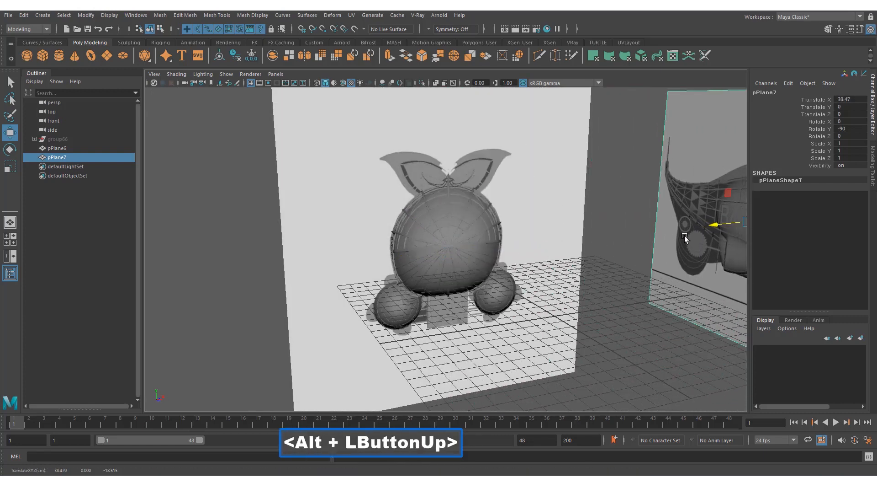
pyautogui.keyDown('alt'); pyautogui.moveTo(685, 235); pyautogui.dragTo(423, 223, button='right'); pyautogui.keyUp('alt')
pyautogui.keyDown('alt'); pyautogui.moveTo(423, 223); pyautogui.dragTo(481, 248, button='middle'); pyautogui.keyUp('alt')
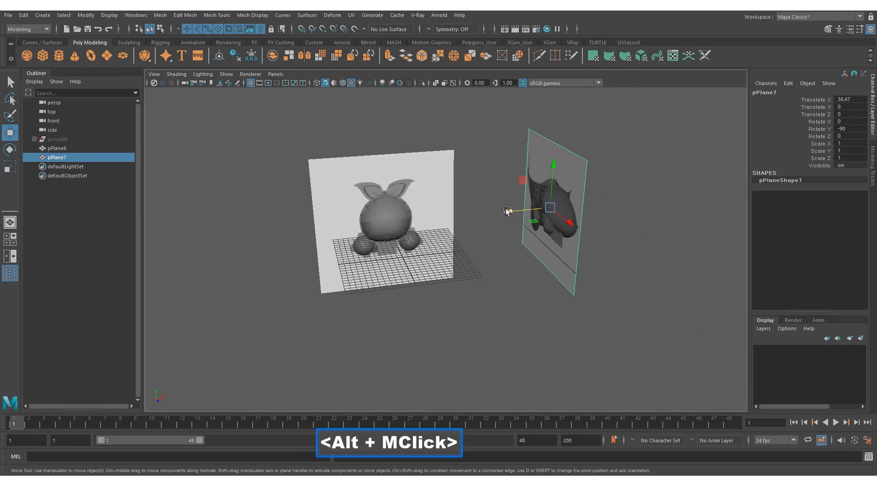
pyautogui.moveTo(506, 209); pyautogui.dragTo(540, 205)
pyautogui.keyDown('alt'); pyautogui.moveTo(513, 278); pyautogui.dragTo(518, 277, button='middle'); pyautogui.keyUp('alt')
# Step: Move the front-view plane back behind the grid along Z to about -43.7
pyautogui.click(354, 236)
pyautogui.keyDown('alt'); pyautogui.moveTo(353, 236); pyautogui.dragTo(333, 210); pyautogui.keyUp('alt')
pyautogui.press('w')
pyautogui.keyDown('alt'); pyautogui.moveTo(521, 297); pyautogui.dragTo(458, 271); pyautogui.keyUp('alt')
pyautogui.keyDown('alt'); pyautogui.moveTo(378, 210); pyautogui.dragTo(417, 246); pyautogui.keyUp('alt')
pyautogui.moveTo(357, 197); pyautogui.dragTo(340, 181)
# Step: Move the side-view plane farther out from the grid along X to about 53.3
pyautogui.click(483, 265)
pyautogui.click(571, 229)
pyautogui.keyDown('alt'); pyautogui.moveTo(584, 251); pyautogui.dragTo(495, 215, button='middle'); pyautogui.keyUp('alt')
pyautogui.press('w')
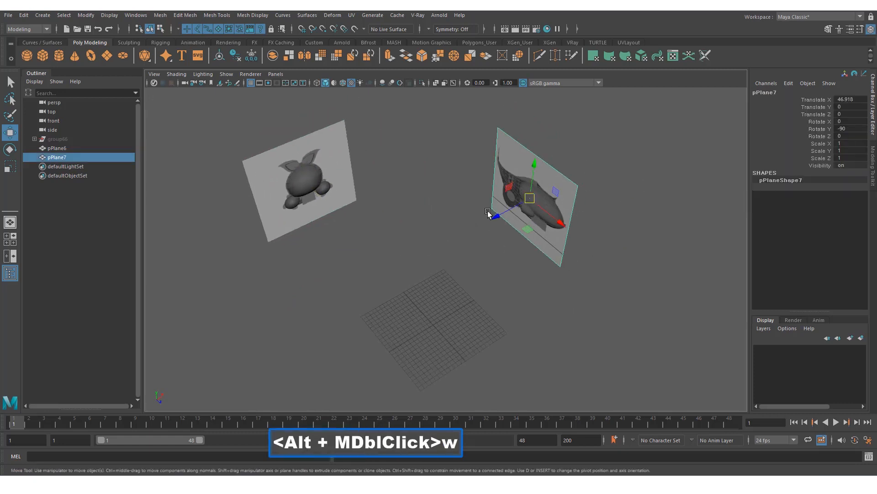
pyautogui.click(496, 219)
pyautogui.moveTo(496, 218); pyautogui.dragTo(540, 219)
# Step: Create an empty display layer for the reference planes
pyautogui.moveTo(593, 335); pyautogui.dragTo(342, 189)
pyautogui.keyDown('alt'); pyautogui.moveTo(343, 189); pyautogui.dragTo(457, 268); pyautogui.keyUp('alt')
pyautogui.keyDown('alt'); pyautogui.moveTo(457, 268); pyautogui.dragTo(485, 304, button='middle'); pyautogui.keyUp('alt')
pyautogui.keyDown('alt'); pyautogui.moveTo(486, 304); pyautogui.dragTo(578, 337); pyautogui.keyUp('alt')
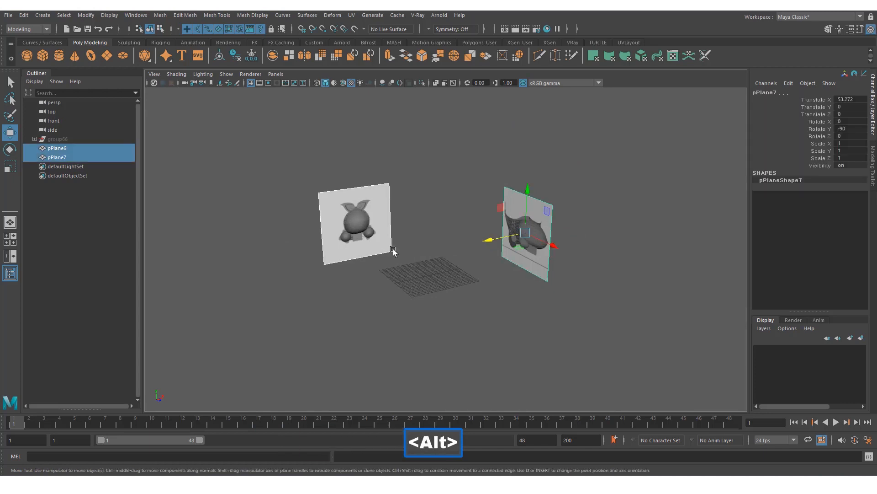
pyautogui.click(763, 329)
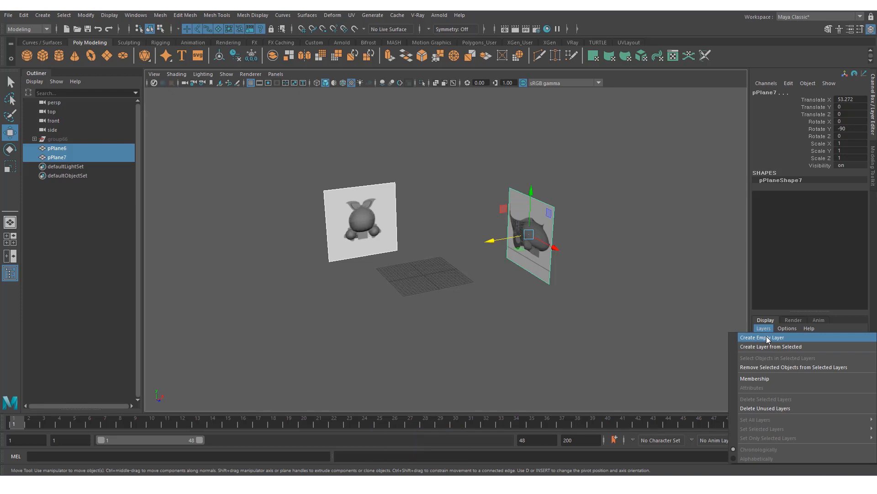
pyautogui.click(769, 336)
pyautogui.click(598, 353)
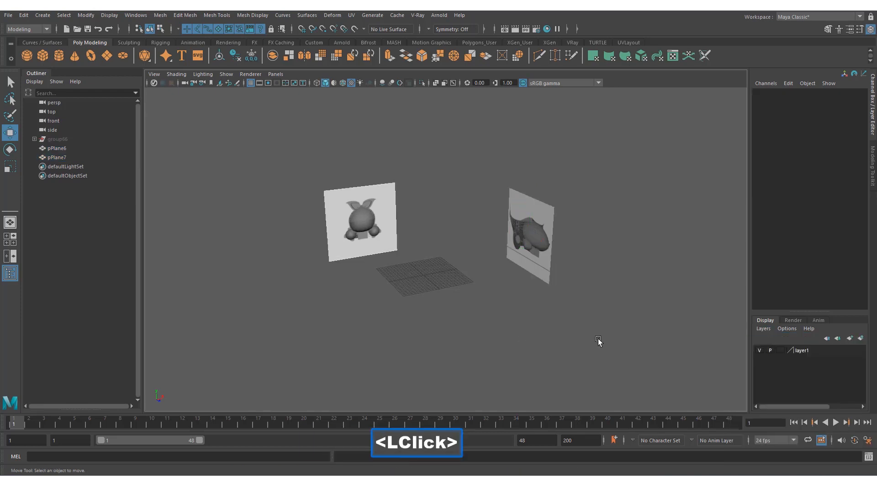
# Step: Select both reference planes and add them to layer1
pyautogui.moveTo(613, 351); pyautogui.dragTo(375, 231)
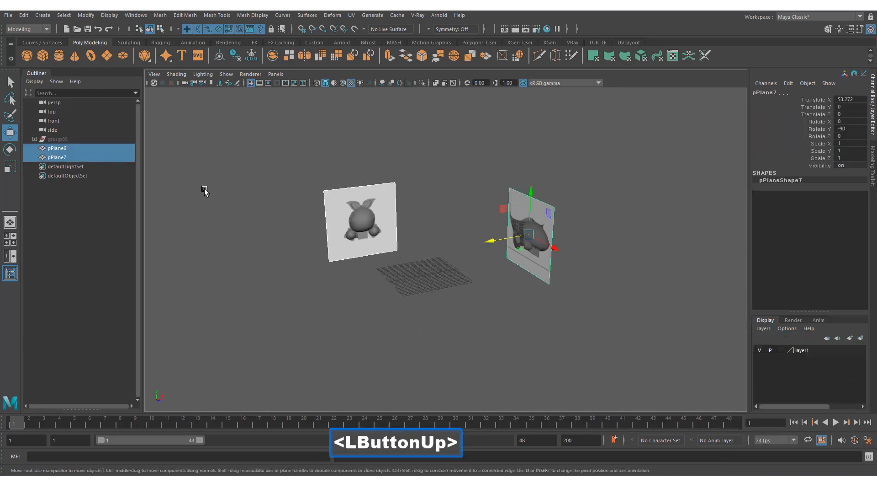
pyautogui.rightClick(802, 351)
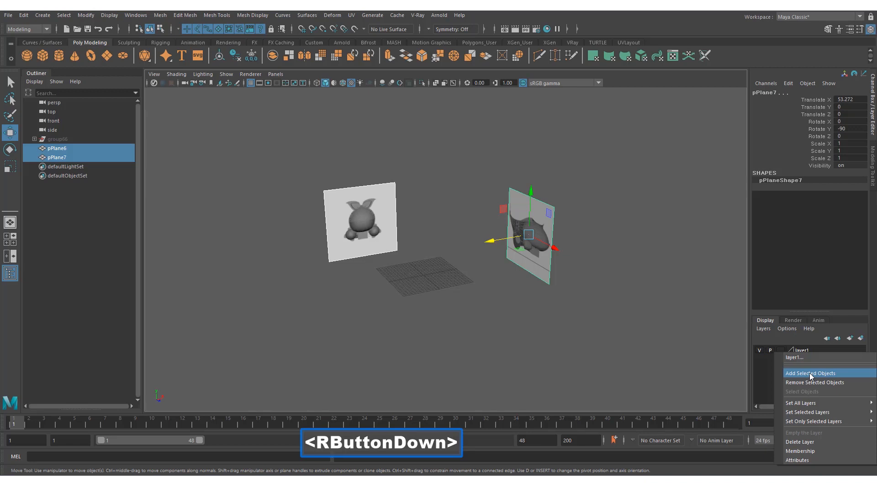
pyautogui.moveTo(811, 375); pyautogui.dragTo(811, 374, button='right')
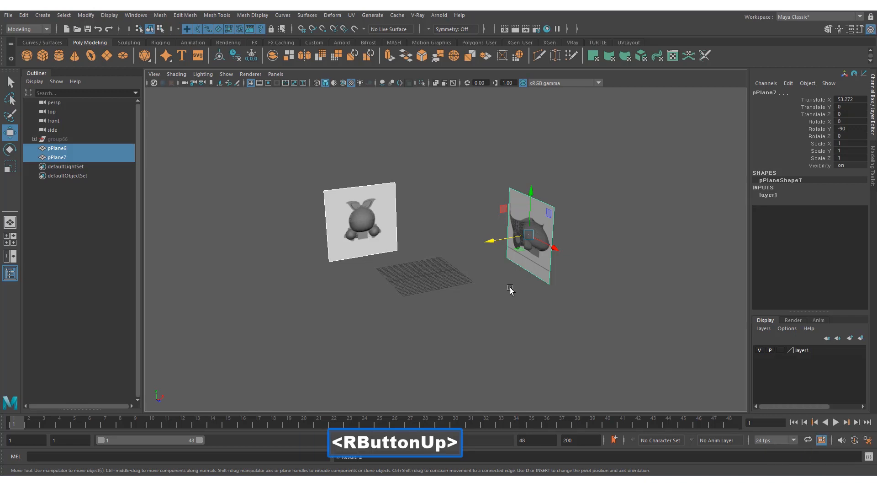
# Step: Test-select the front-view and side-view planes in the viewport, individually and together
pyautogui.click(572, 337)
pyautogui.moveTo(572, 337); pyautogui.dragTo(384, 233)
pyautogui.click(525, 363)
pyautogui.moveTo(598, 346); pyautogui.dragTo(444, 237)
pyautogui.moveTo(460, 334); pyautogui.dragTo(327, 238)
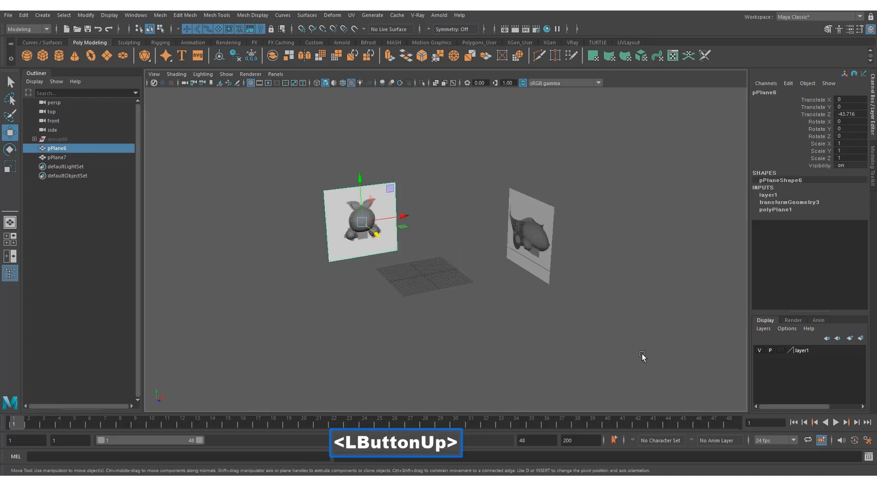
pyautogui.moveTo(628, 347); pyautogui.dragTo(213, 184)
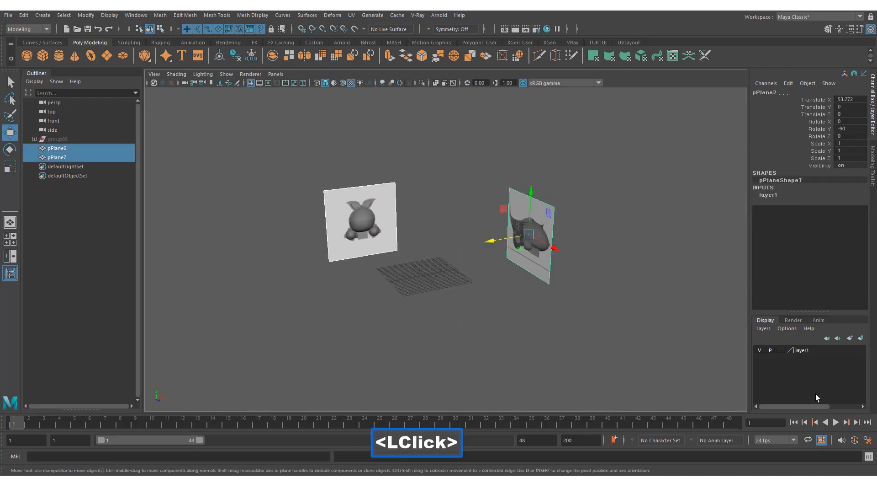
# Step: Toggle layer1's visibility off and on to check that it controls both reference planes
pyautogui.click(546, 325)
pyautogui.doubleClick(776, 361)
pyautogui.click(588, 348)
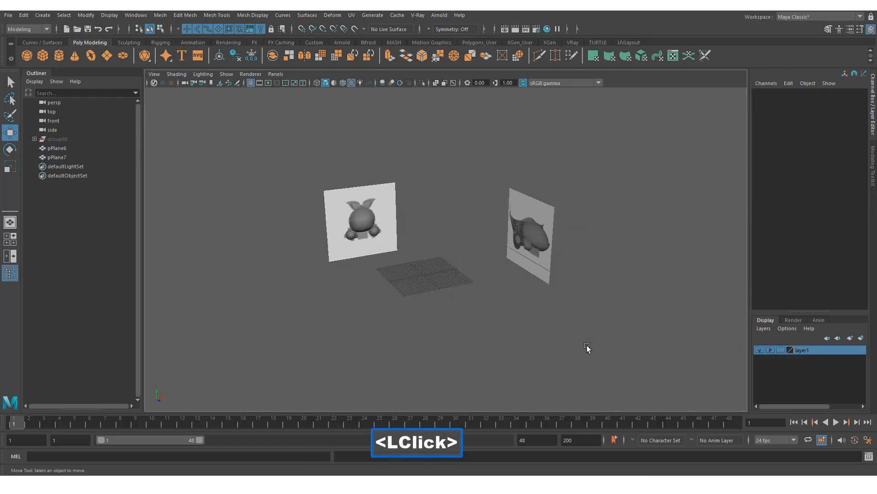
pyautogui.doubleClick(759, 350)
pyautogui.click(758, 350)
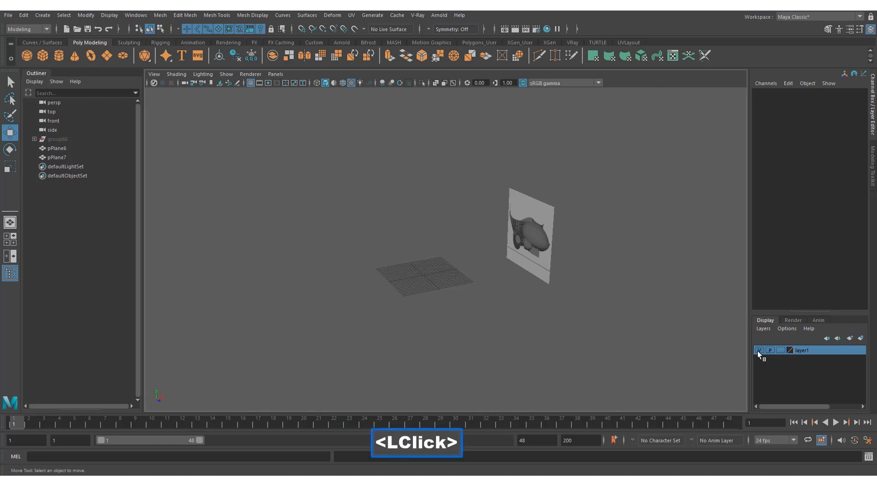
pyautogui.doubleClick(758, 350)
pyautogui.click(758, 349)
pyautogui.doubleClick(759, 350)
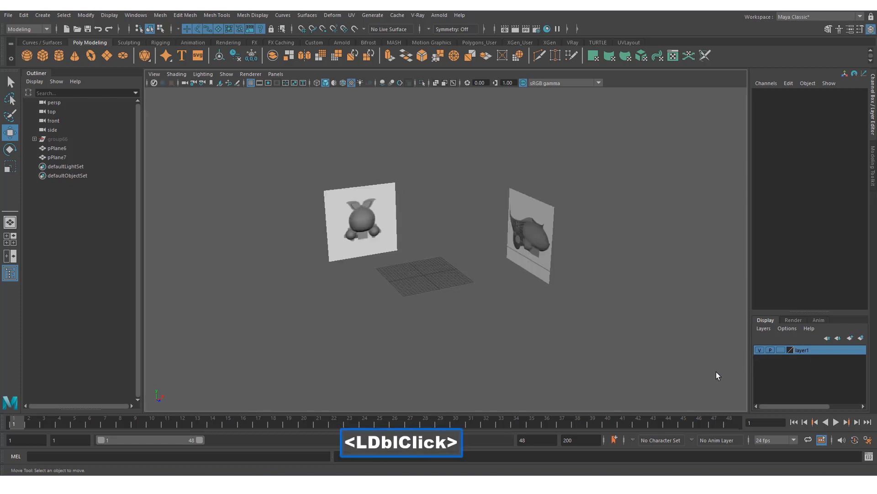
# Step: Switch layer1's display type to Template and on to Reference
pyautogui.click(782, 350)
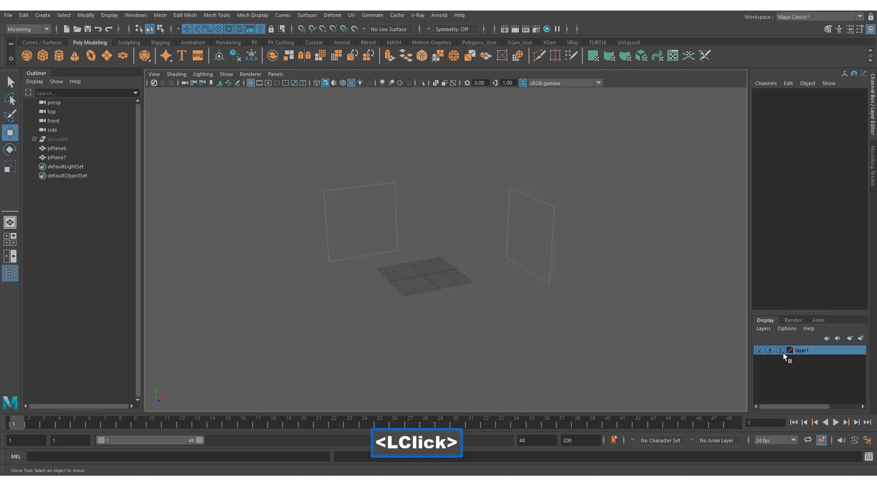
pyautogui.click(781, 350)
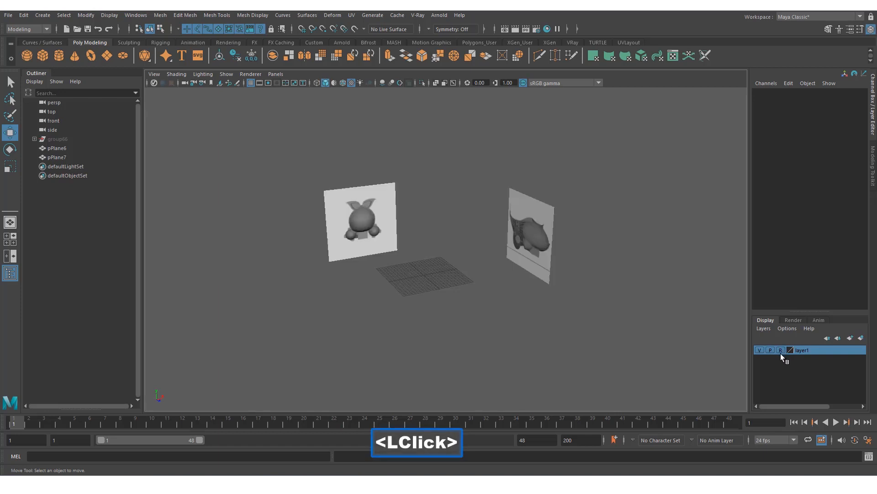
pyautogui.keyDown('alt'); pyautogui.moveTo(629, 343); pyautogui.dragTo(632, 337, button='middle'); pyautogui.keyUp('alt')
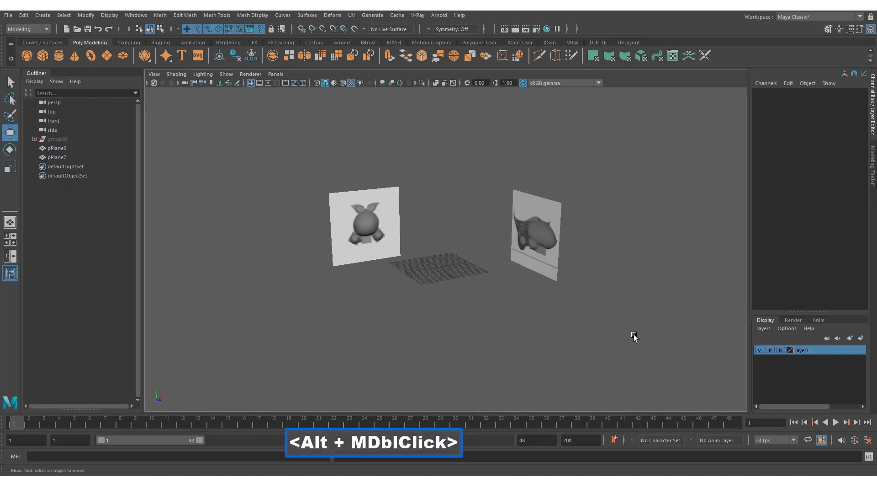
pyautogui.keyDown('alt'); pyautogui.moveTo(633, 337); pyautogui.dragTo(628, 350); pyautogui.keyUp('alt')
pyautogui.keyDown('alt'); pyautogui.moveTo(629, 351); pyautogui.dragTo(674, 342, button='right'); pyautogui.keyUp('alt')
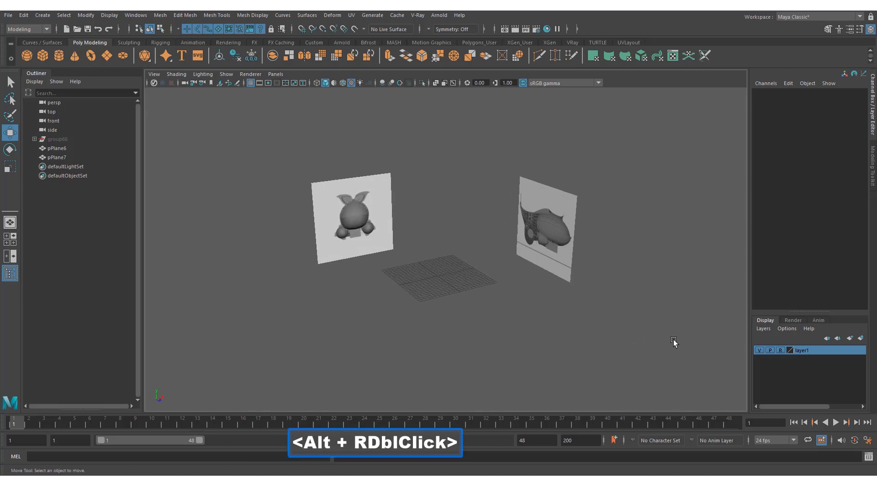
pyautogui.keyDown('alt'); pyautogui.moveTo(673, 344); pyautogui.dragTo(643, 349); pyautogui.keyUp('alt')
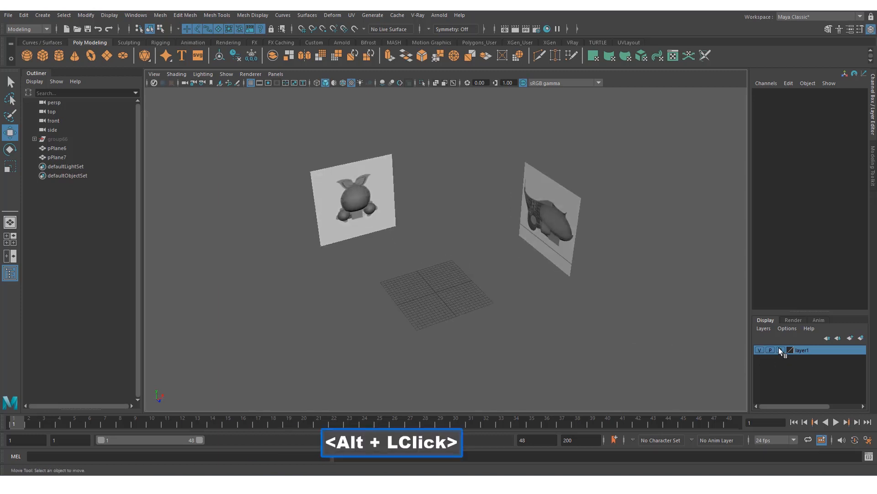
# Step: Test from several angles whether the front-view and side-view planes can be marquee-selected with layer1 set to Reference
pyautogui.keyDown('alt'); pyautogui.moveTo(575, 325); pyautogui.dragTo(582, 342); pyautogui.keyUp('alt')
pyautogui.scroll(-5, 579, 316)
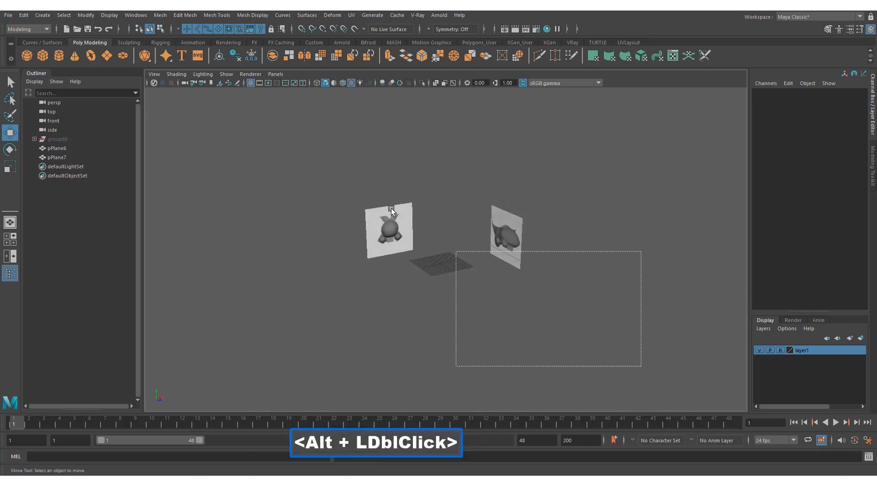
pyautogui.keyDown('alt'); pyautogui.moveTo(319, 199); pyautogui.dragTo(392, 220); pyautogui.keyUp('alt')
pyautogui.keyDown('alt'); pyautogui.moveTo(392, 220); pyautogui.dragTo(588, 317, button='right'); pyautogui.keyUp('alt')
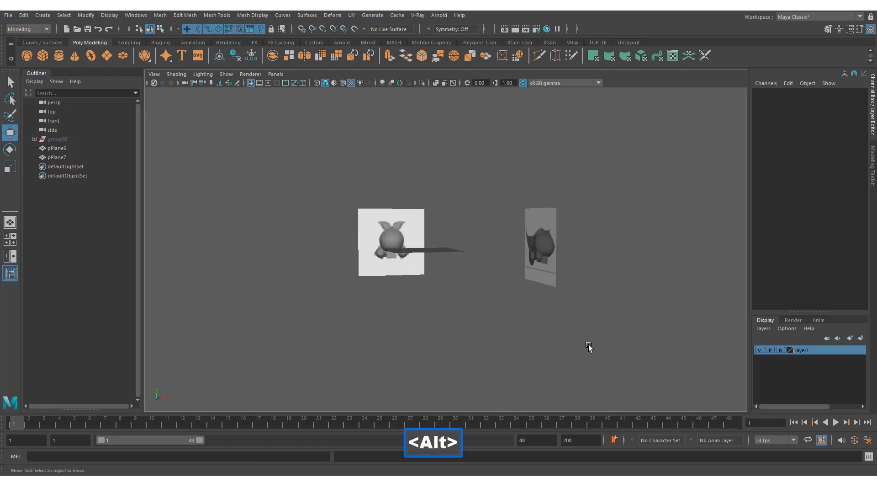
pyautogui.keyDown('alt'); pyautogui.moveTo(588, 344); pyautogui.dragTo(640, 366); pyautogui.keyUp('alt')
pyautogui.keyDown('alt'); pyautogui.moveTo(639, 366); pyautogui.dragTo(623, 354, button='right'); pyautogui.keyUp('alt')
pyautogui.keyDown('alt'); pyautogui.moveTo(291, 148); pyautogui.dragTo(311, 207); pyautogui.keyUp('alt')
pyautogui.keyDown('alt'); pyautogui.moveTo(312, 207); pyautogui.dragTo(440, 260, button='right'); pyautogui.keyUp('alt')
pyautogui.keyDown('alt'); pyautogui.moveTo(441, 261); pyautogui.dragTo(434, 245); pyautogui.keyUp('alt')
# Step: Create a polygon sphere at the grid center and scale it uniformly to about 8.7
pyautogui.press('w')
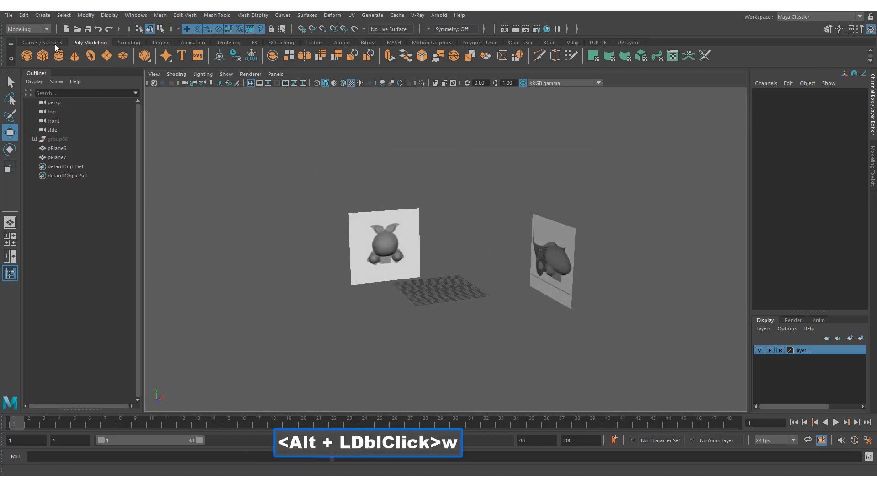
pyautogui.click(28, 56)
pyautogui.hotkey('alt', 'w')
pyautogui.keyDown('alt'); pyautogui.moveTo(493, 281); pyautogui.dragTo(457, 278); pyautogui.keyUp('alt')
pyautogui.press('r')
pyautogui.keyDown('alt'); pyautogui.moveTo(457, 256); pyautogui.dragTo(490, 236); pyautogui.keyUp('alt')
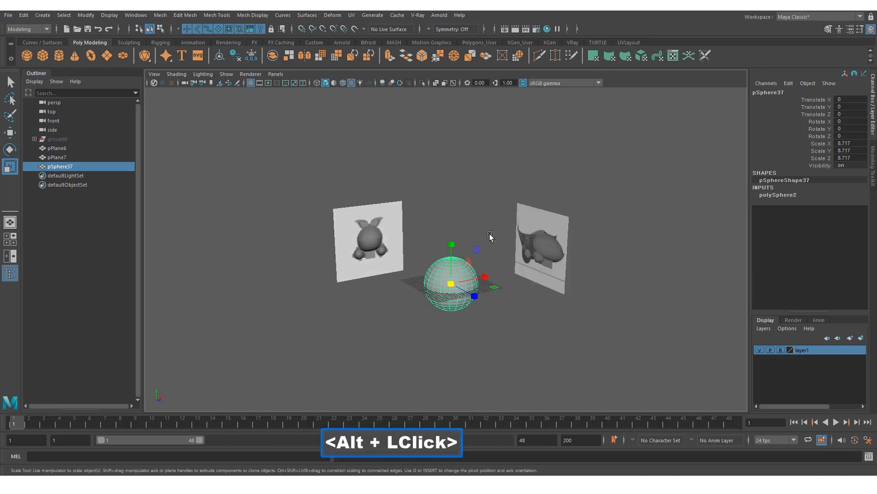
# Step: Select the sphere's upper-half vertices and move them up to elongate it into a capsule shape
pyautogui.moveTo(450, 279); pyautogui.dragTo(411, 279, button='right')
pyautogui.keyDown('alt'); pyautogui.moveTo(438, 236); pyautogui.dragTo(475, 259, button='right'); pyautogui.keyUp('alt')
pyautogui.moveTo(405, 240); pyautogui.dragTo(495, 280)
pyautogui.keyDown('alt'); pyautogui.moveTo(495, 280); pyautogui.dragTo(514, 288, button='right'); pyautogui.keyUp('alt')
pyautogui.press('w')
pyautogui.moveTo(454, 273); pyautogui.dragTo(454, 247)
pyautogui.keyDown('alt'); pyautogui.moveTo(506, 267); pyautogui.dragTo(489, 270, button='middle'); pyautogui.keyUp('alt')
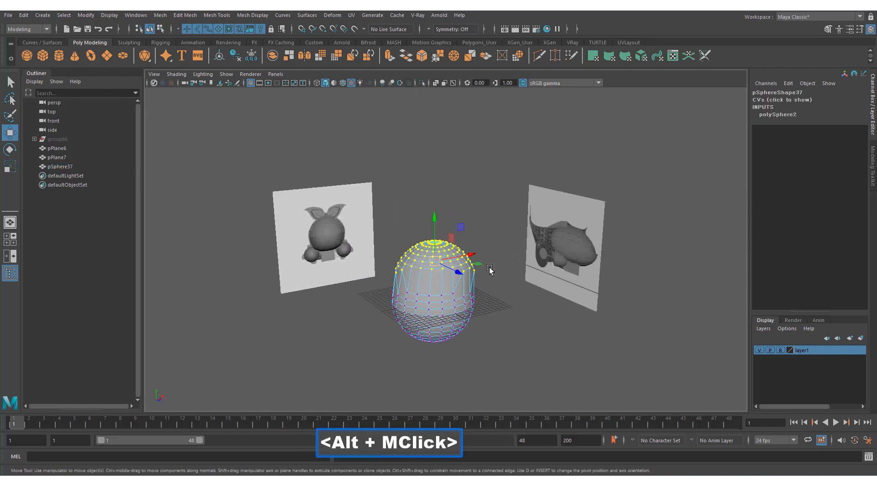
# Step: Try selecting the side-view plane, set layer1's display type to normal, and select the sphere together with both planes
pyautogui.doubleClick(566, 243)
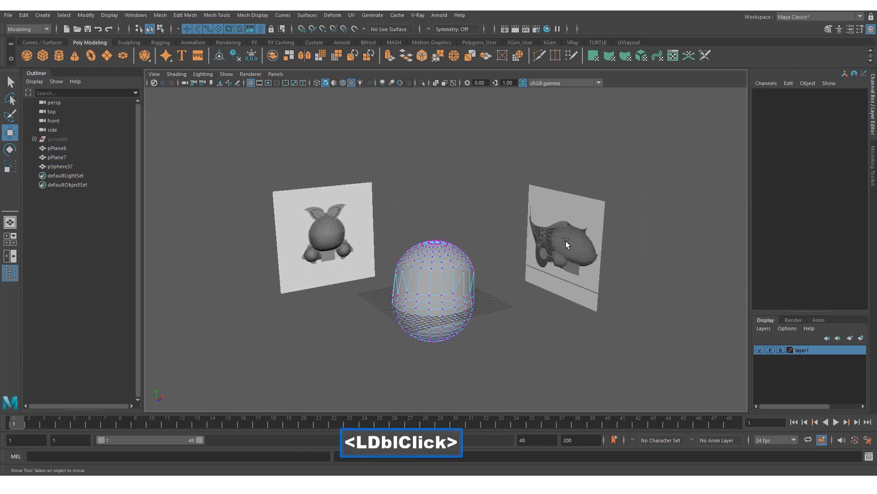
pyautogui.click(790, 350)
pyautogui.click(447, 166)
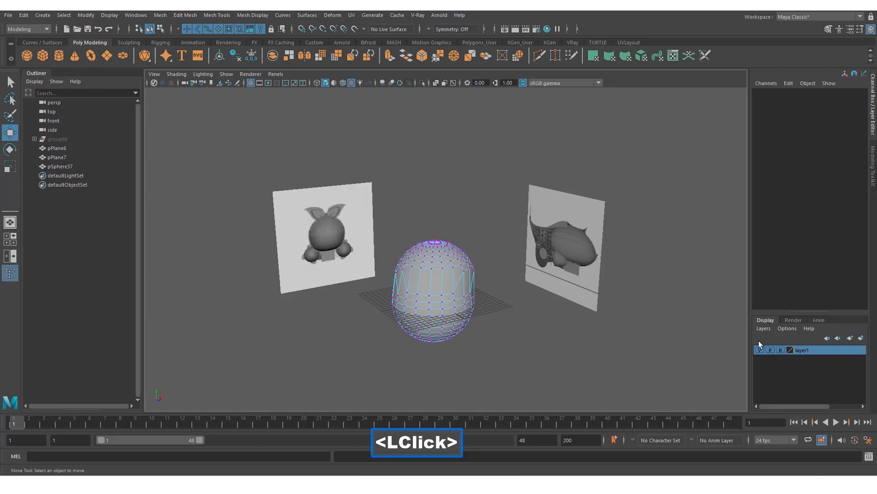
pyautogui.click(780, 349)
pyautogui.keyDown('alt'); pyautogui.moveTo(544, 295); pyautogui.dragTo(501, 303, button='right'); pyautogui.keyUp('alt')
pyautogui.press('w')
pyautogui.moveTo(430, 256); pyautogui.dragTo(456, 211, button='right')
pyautogui.click(406, 212)
pyautogui.click(227, 125)
pyautogui.moveTo(227, 126); pyautogui.dragTo(594, 320)
# Step: Test-select the side-view plane and both reference planes with layer1 unlocked
pyautogui.keyDown('alt'); pyautogui.moveTo(451, 316); pyautogui.dragTo(514, 322, button='right'); pyautogui.keyUp('alt')
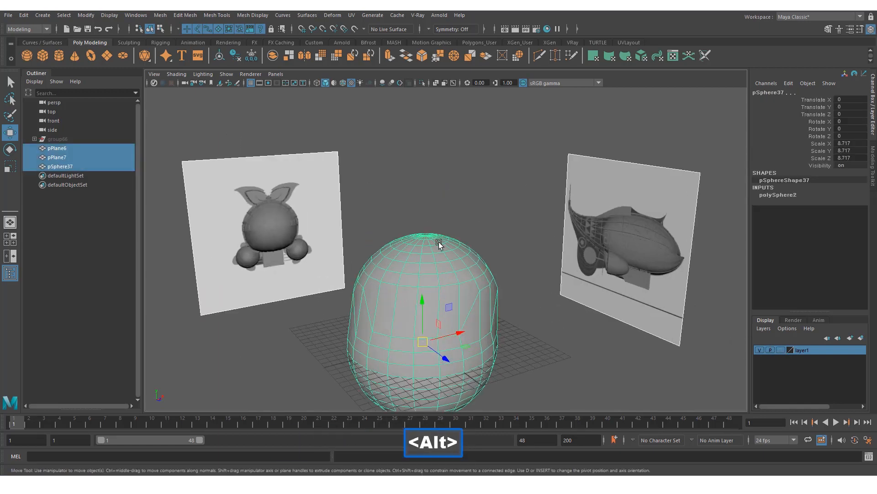
pyautogui.keyDown('alt'); pyautogui.moveTo(439, 242); pyautogui.dragTo(455, 256, button='right'); pyautogui.keyUp('alt')
pyautogui.click(533, 196)
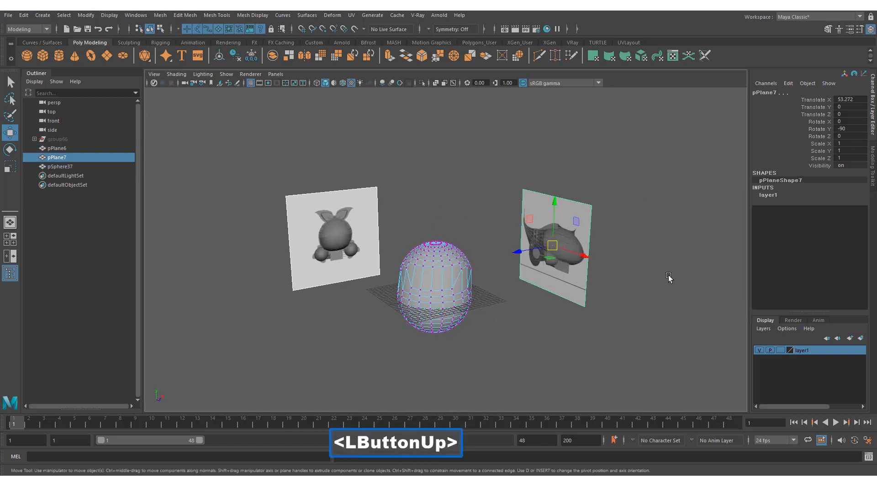
pyautogui.moveTo(418, 186); pyautogui.dragTo(303, 209)
pyautogui.keyDown('alt'); pyautogui.moveTo(402, 235); pyautogui.dragTo(371, 220, button='right'); pyautogui.keyUp('alt')
pyautogui.keyDown('alt'); pyautogui.moveTo(371, 221); pyautogui.dragTo(352, 218); pyautogui.keyUp('alt')
pyautogui.keyDown('alt'); pyautogui.moveTo(352, 218); pyautogui.dragTo(354, 218, button='right'); pyautogui.keyUp('alt')
pyautogui.moveTo(296, 149); pyautogui.dragTo(549, 208)
pyautogui.keyDown('alt'); pyautogui.moveTo(729, 313); pyautogui.dragTo(678, 311, button='middle'); pyautogui.keyUp('alt')
# Step: Set layer1's display type back to Reference and marquee-select across the scene so that only the sphere is selected
pyautogui.click(781, 350)
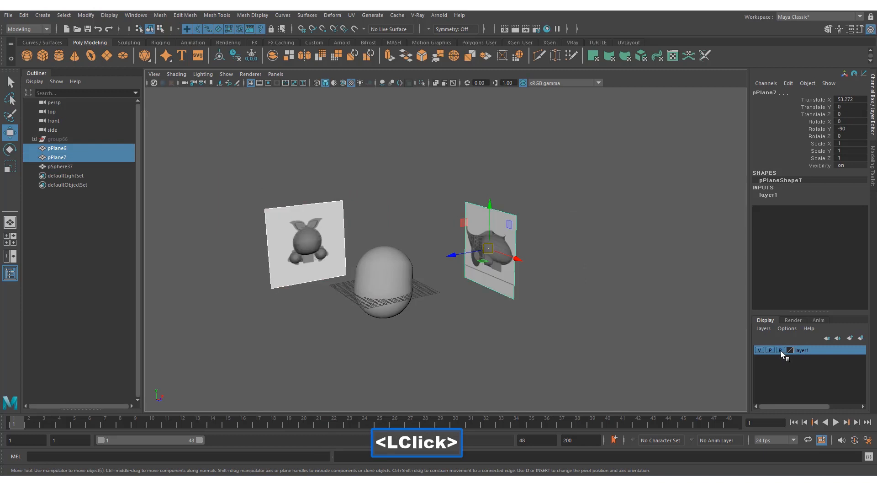
pyautogui.click(546, 313)
pyautogui.keyDown('alt'); pyautogui.moveTo(567, 325); pyautogui.dragTo(587, 319, button='middle'); pyautogui.keyUp('alt')
pyautogui.keyDown('alt'); pyautogui.moveTo(587, 319); pyautogui.dragTo(603, 318, button='right'); pyautogui.keyUp('alt')
pyautogui.moveTo(611, 332); pyautogui.dragTo(497, 172)
pyautogui.keyDown('alt'); pyautogui.moveTo(526, 280); pyautogui.dragTo(570, 293, button='middle'); pyautogui.keyUp('alt')
pyautogui.keyDown('alt'); pyautogui.moveTo(571, 293); pyautogui.dragTo(521, 277); pyautogui.keyUp('alt')
pyautogui.moveTo(415, 234); pyautogui.dragTo(460, 285)
pyautogui.click(492, 331)
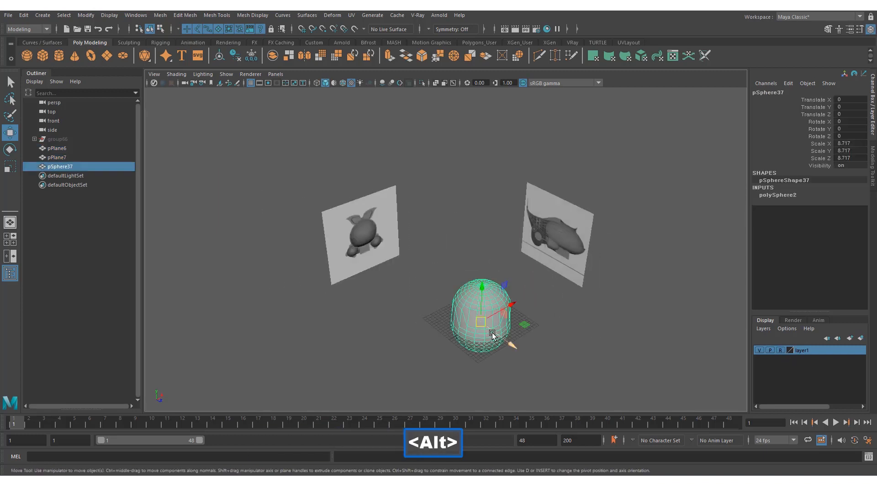
pyautogui.keyDown('alt'); pyautogui.moveTo(498, 332); pyautogui.dragTo(510, 333, button='middle'); pyautogui.keyUp('alt')
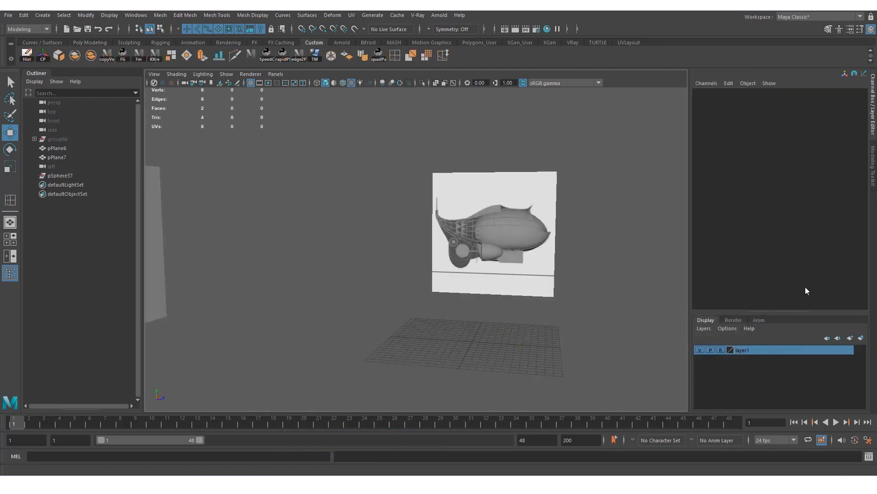
# Step: Create a new polygon sphere at the grid center and raise it to about 9.1 on Y
pyautogui.keyDown('alt'); pyautogui.moveTo(451, 250); pyautogui.dragTo(613, 254, button='right'); pyautogui.keyUp('alt')
pyautogui.keyDown('alt'); pyautogui.moveTo(475, 234); pyautogui.dragTo(436, 241, button='middle'); pyautogui.keyUp('alt')
pyautogui.keyDown('alt'); pyautogui.moveTo(436, 241); pyautogui.dragTo(490, 246, button='right'); pyautogui.keyUp('alt')
pyautogui.keyDown('alt'); pyautogui.moveTo(489, 246); pyautogui.dragTo(390, 231); pyautogui.keyUp('alt')
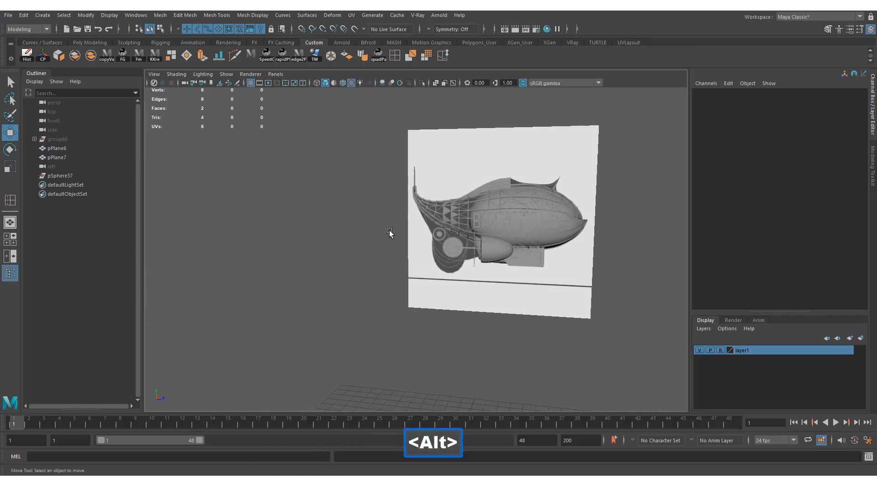
pyautogui.keyDown('alt'); pyautogui.moveTo(390, 231); pyautogui.dragTo(377, 230, button='middle'); pyautogui.keyUp('alt')
pyautogui.click(99, 43)
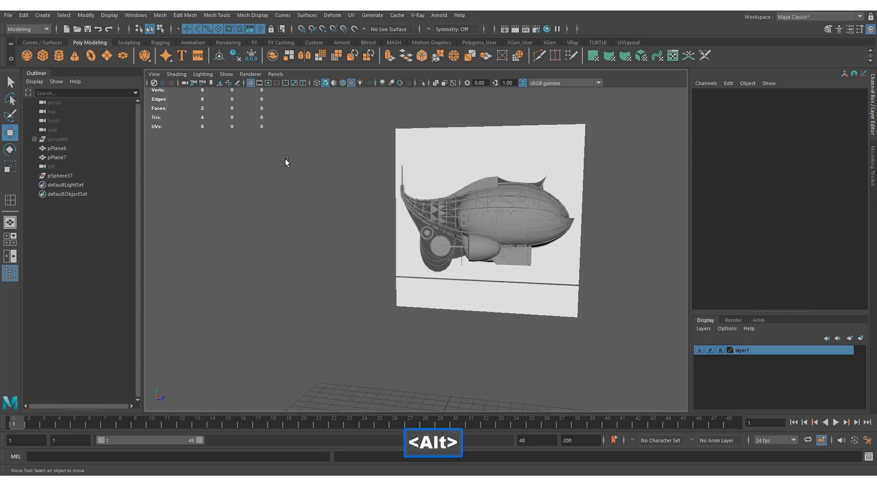
pyautogui.keyDown('alt'); pyautogui.moveTo(286, 163); pyautogui.dragTo(270, 161, button='middle'); pyautogui.keyUp('alt')
pyautogui.click(29, 57)
pyautogui.keyDown('alt'); pyautogui.moveTo(625, 310); pyautogui.dragTo(507, 292, button='right'); pyautogui.keyUp('alt')
pyautogui.keyDown('alt'); pyautogui.moveTo(507, 292); pyautogui.dragTo(508, 262, button='middle'); pyautogui.keyUp('alt')
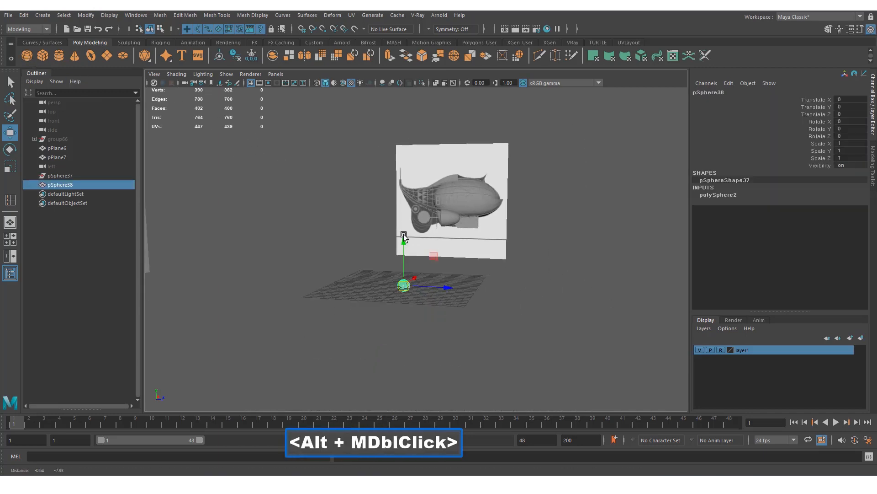
pyautogui.press('w')
pyautogui.moveTo(404, 243); pyautogui.dragTo(406, 187)
# Step: Work in the side view and set the sphere's X rotation to 90
pyautogui.press('space')
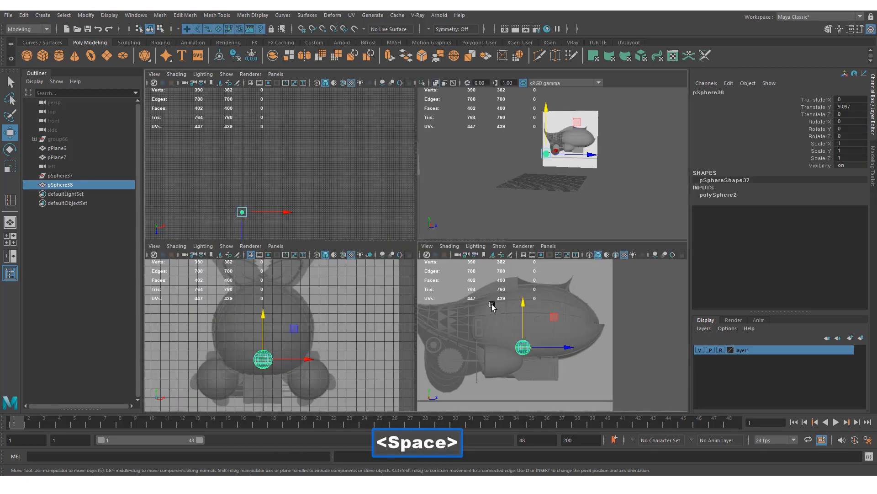
pyautogui.press('space')
pyautogui.press('e')
pyautogui.keyDown('alt'); pyautogui.moveTo(443, 270); pyautogui.dragTo(401, 257, button='right'); pyautogui.keyUp('alt')
pyautogui.moveTo(400, 257); pyautogui.dragTo(716, 208)
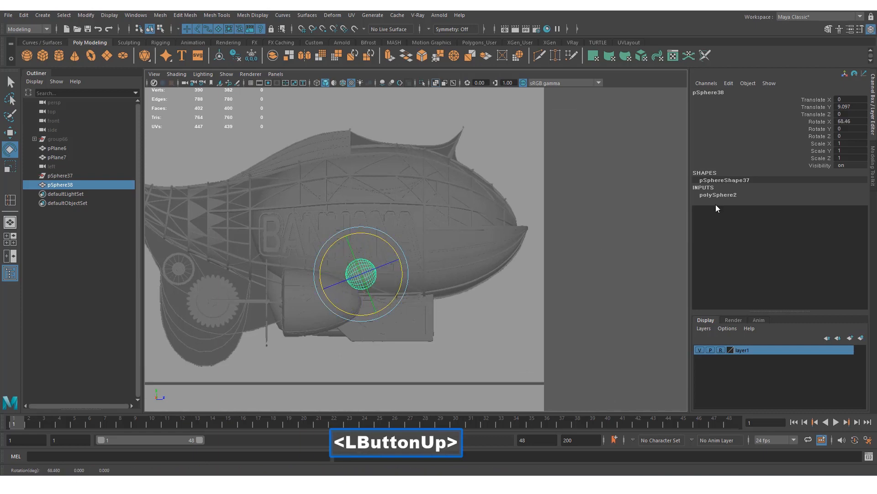
pyautogui.click(848, 125)
pyautogui.write('90')
pyautogui.press('Return')
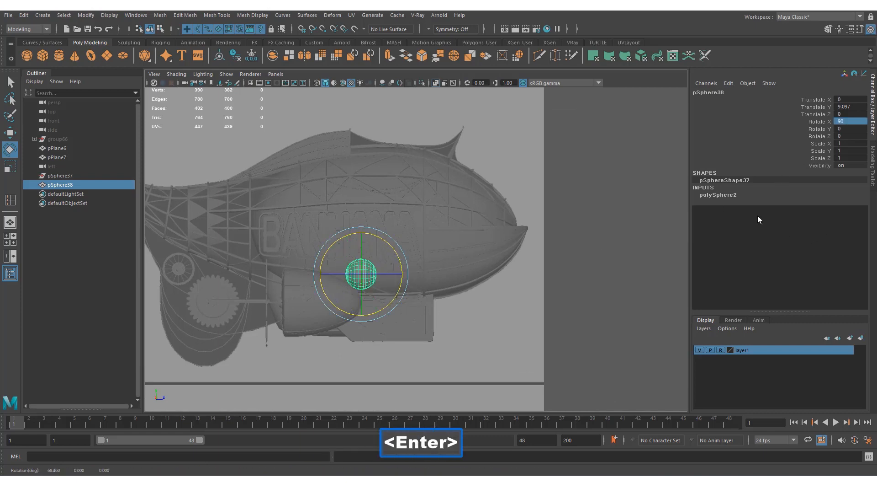
# Step: Set the sphere's axis and height subdivisions both to 16
pyautogui.click(722, 197)
pyautogui.keyDown('alt'); pyautogui.moveTo(427, 219); pyautogui.dragTo(369, 211, button='middle'); pyautogui.keyUp('alt')
pyautogui.keyDown('alt'); pyautogui.moveTo(368, 211); pyautogui.dragTo(489, 213, button='right'); pyautogui.keyUp('alt')
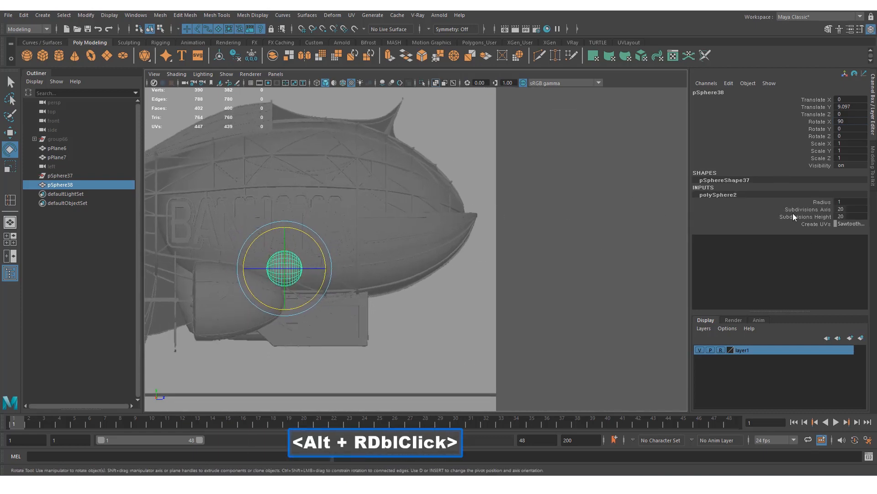
pyautogui.keyDown('alt'); pyautogui.moveTo(460, 226); pyautogui.dragTo(525, 229, button='middle'); pyautogui.keyUp('alt')
pyautogui.keyDown('alt'); pyautogui.moveTo(413, 262); pyautogui.dragTo(704, 225, button='middle'); pyautogui.keyUp('alt')
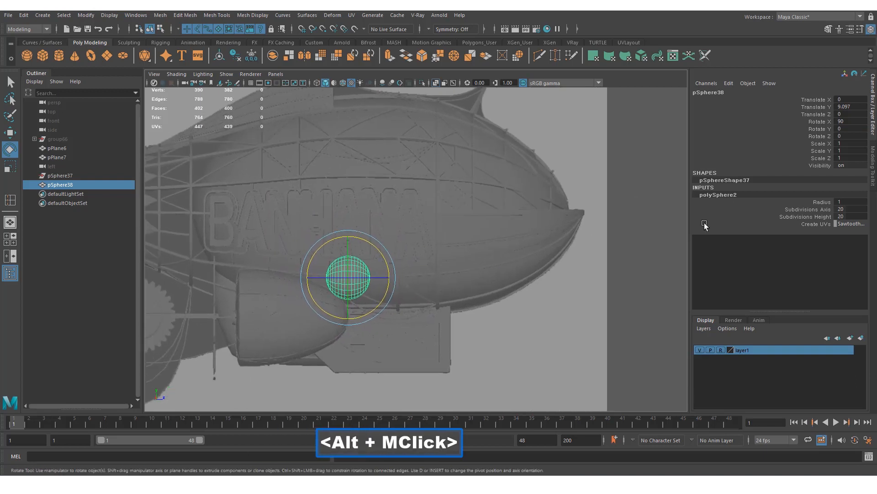
pyautogui.click(849, 209)
pyautogui.keyDown('shift'); pyautogui.click(851, 216); pyautogui.keyUp('shift')
pyautogui.write('16')
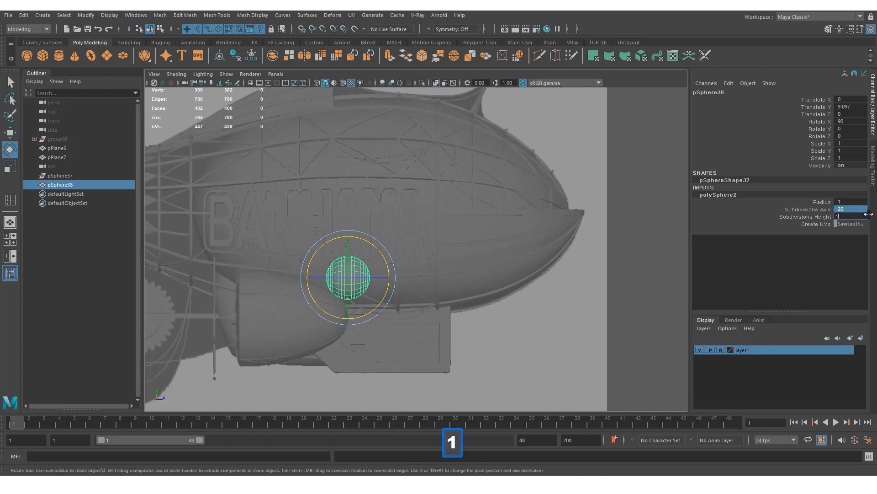
pyautogui.press('Return')
# Step: Move the sphere up to about 12.9 on Y, over the airship's balloon in the side reference
pyautogui.keyDown('alt'); pyautogui.moveTo(554, 221); pyautogui.dragTo(290, 206, button='right'); pyautogui.keyUp('alt')
pyautogui.press('w')
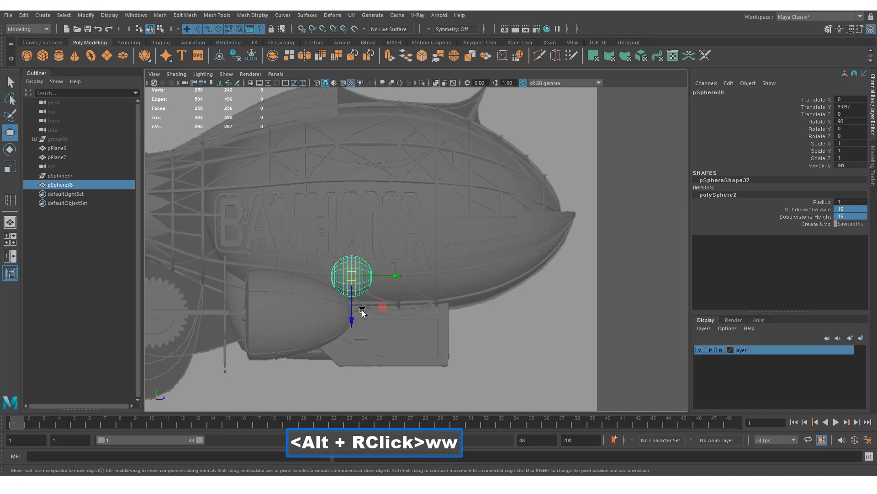
pyautogui.moveTo(352, 311); pyautogui.dragTo(352, 239)
pyautogui.keyDown('alt'); pyautogui.moveTo(352, 239); pyautogui.dragTo(372, 232, button='right'); pyautogui.keyUp('alt')
# Step: Scale the sphere to about 4.58 × 7.53 × 4.58 and position it at about Y 12.55, Z 1.84 to fit the balloon
pyautogui.press('r')
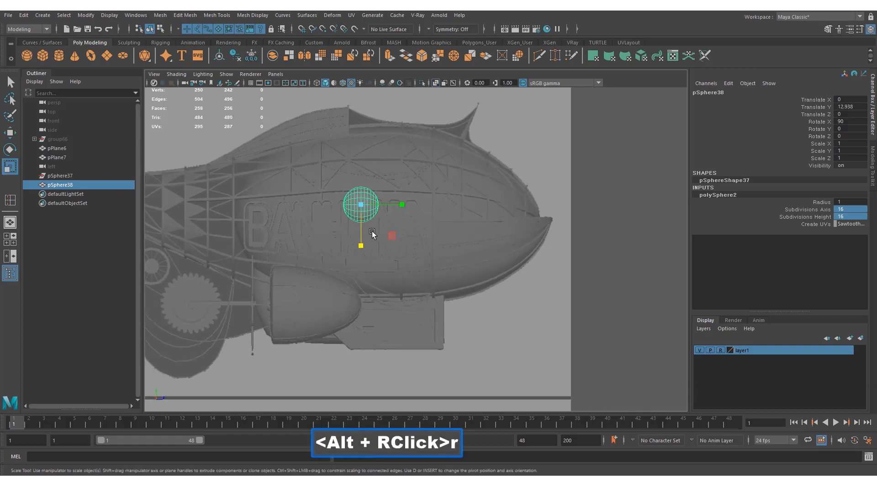
pyautogui.moveTo(369, 203); pyautogui.dragTo(394, 211)
pyautogui.press('w')
pyautogui.press('w')
pyautogui.press('r')
pyautogui.press('w')
pyautogui.press('w')
pyautogui.press('r')
pyautogui.press('w')
pyautogui.press('w')
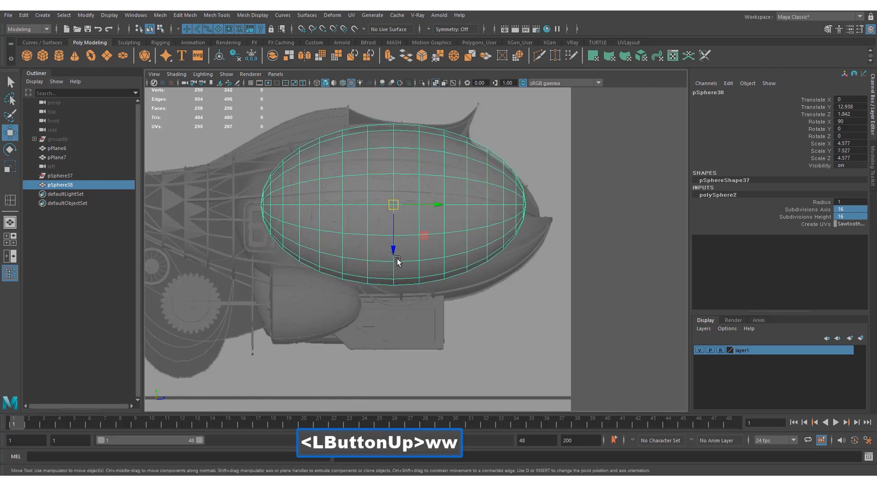
pyautogui.moveTo(398, 257); pyautogui.dragTo(395, 259)
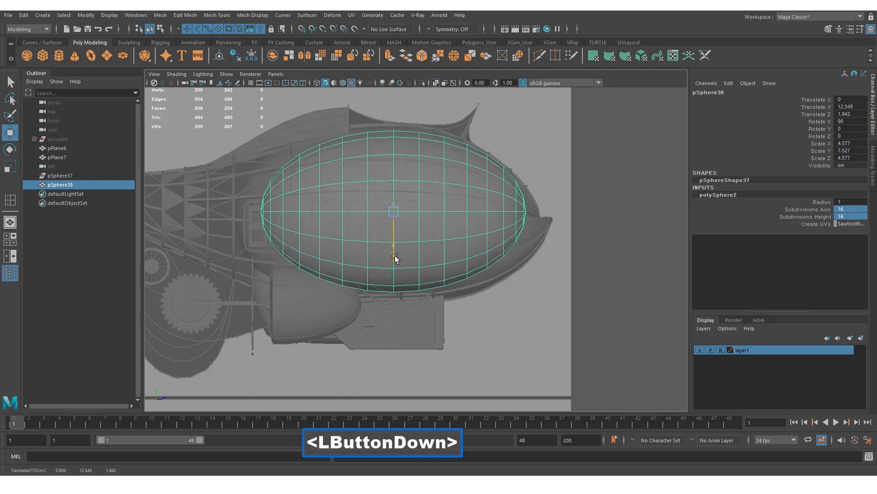
pyautogui.keyDown('alt'); pyautogui.moveTo(435, 259); pyautogui.dragTo(219, 188, button='right'); pyautogui.keyUp('alt')
# Step: Delete the stretched sphere's construction history
pyautogui.press('w')
pyautogui.click(315, 42)
pyautogui.press('alt')
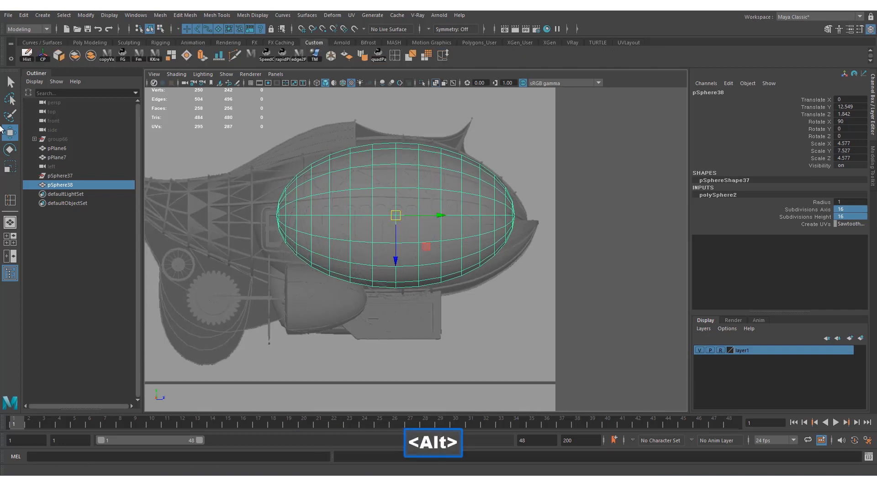
pyautogui.click(26, 56)
pyautogui.keyDown('alt'); pyautogui.moveTo(415, 294); pyautogui.dragTo(395, 291, button='middle'); pyautogui.keyUp('alt')
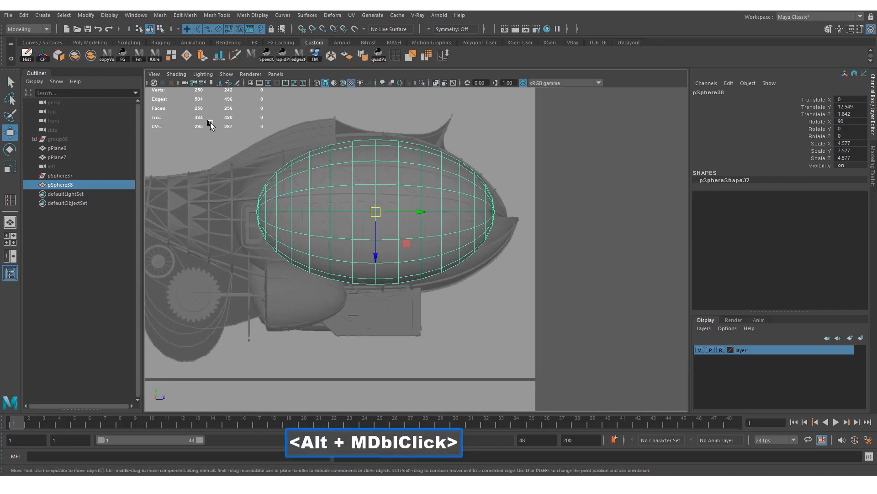
# Step: Freeze the transformations of the stretched sphere
pyautogui.click(86, 16)
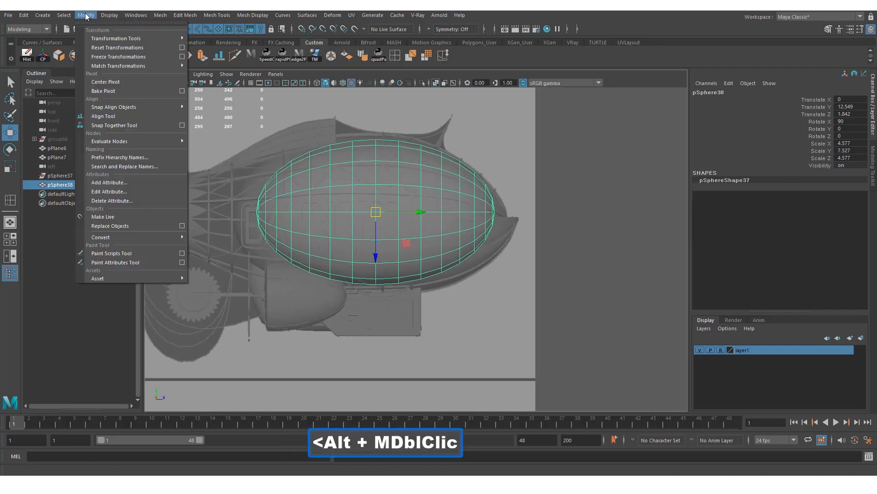
pyautogui.click(108, 58)
pyautogui.keyDown('alt'); pyautogui.moveTo(457, 244); pyautogui.dragTo(443, 258, button='middle'); pyautogui.keyUp('alt')
# Step: Examine how the sphere's round outline matches the balloon in the front reference
pyautogui.press('space')
pyautogui.press('space')
pyautogui.press('space')
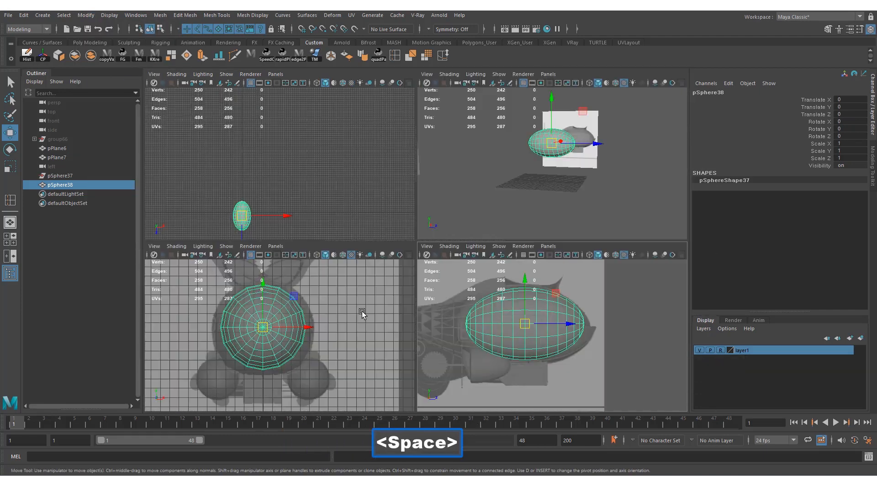
pyautogui.press('space')
pyautogui.keyDown('alt'); pyautogui.moveTo(366, 296); pyautogui.dragTo(421, 288, button='right'); pyautogui.keyUp('alt')
pyautogui.keyDown('alt'); pyautogui.moveTo(421, 288); pyautogui.dragTo(428, 290, button='middle'); pyautogui.keyUp('alt')
pyautogui.moveTo(452, 222); pyautogui.dragTo(338, 206, button='right')
pyautogui.keyDown('alt'); pyautogui.moveTo(402, 236); pyautogui.dragTo(453, 255, button='right'); pyautogui.keyUp('alt')
pyautogui.keyDown('alt'); pyautogui.moveTo(470, 252); pyautogui.dragTo(487, 241, button='middle'); pyautogui.keyUp('alt')
pyautogui.keyDown('alt'); pyautogui.moveTo(487, 241); pyautogui.dragTo(462, 176, button='right'); pyautogui.keyUp('alt')
pyautogui.click(577, 170)
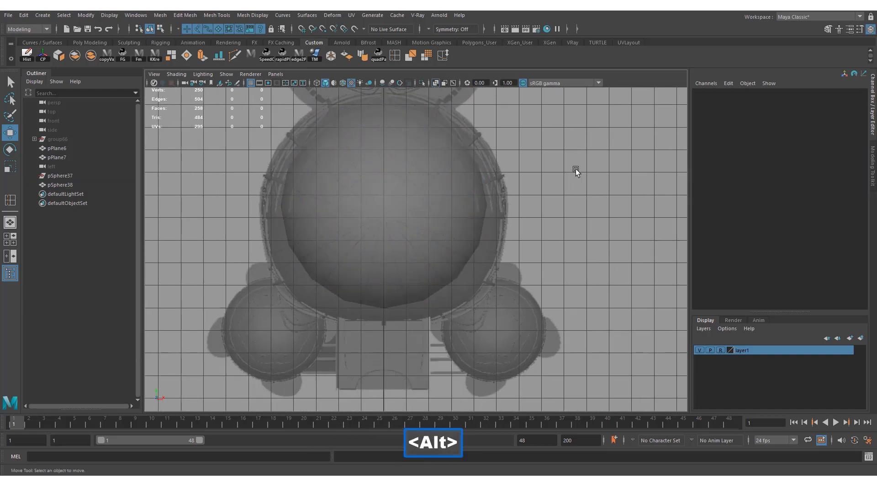
pyautogui.keyDown('alt'); pyautogui.moveTo(503, 201); pyautogui.dragTo(460, 225, button='right'); pyautogui.keyUp('alt')
pyautogui.keyDown('alt'); pyautogui.moveTo(460, 225); pyautogui.dragTo(460, 246, button='middle'); pyautogui.keyUp('alt')
pyautogui.click(460, 247)
pyautogui.keyDown('alt'); pyautogui.moveTo(460, 247); pyautogui.dragTo(438, 239, button='right'); pyautogui.keyUp('alt')
pyautogui.keyDown('alt'); pyautogui.moveTo(510, 286); pyautogui.dragTo(506, 223, button='right'); pyautogui.keyUp('alt')
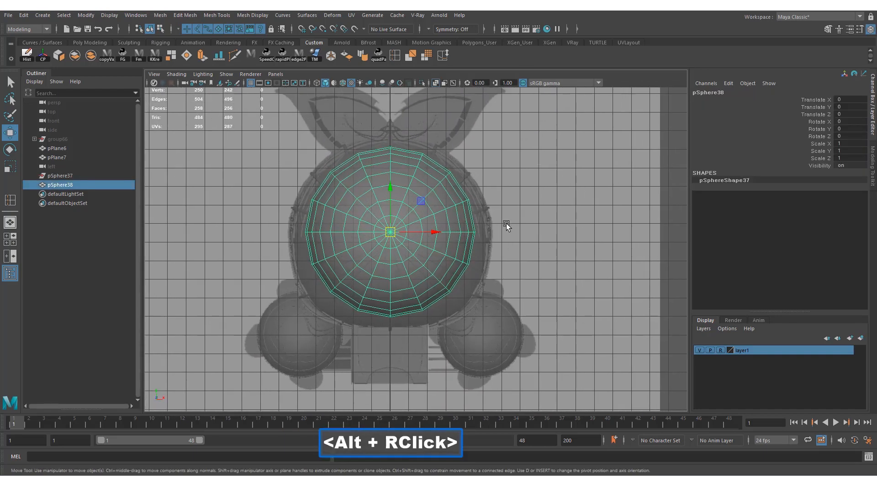
# Step: Add a lattice deformer around the sphere
pyautogui.click(331, 16)
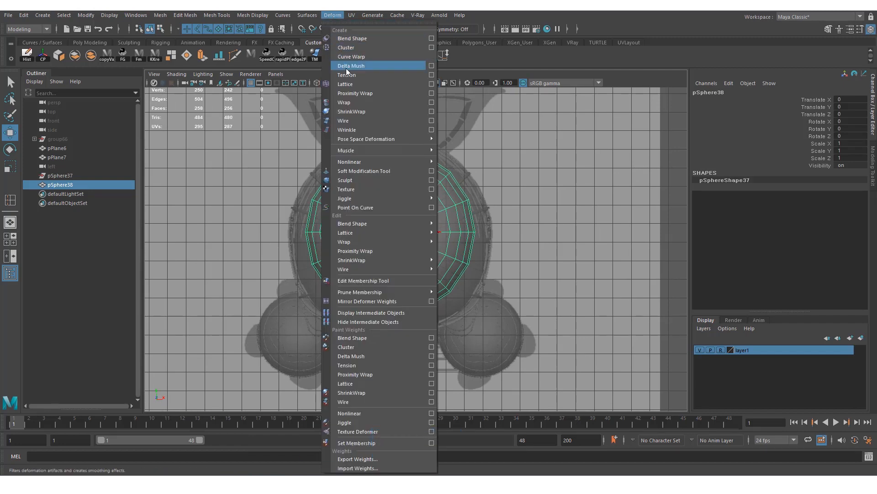
pyautogui.click(348, 86)
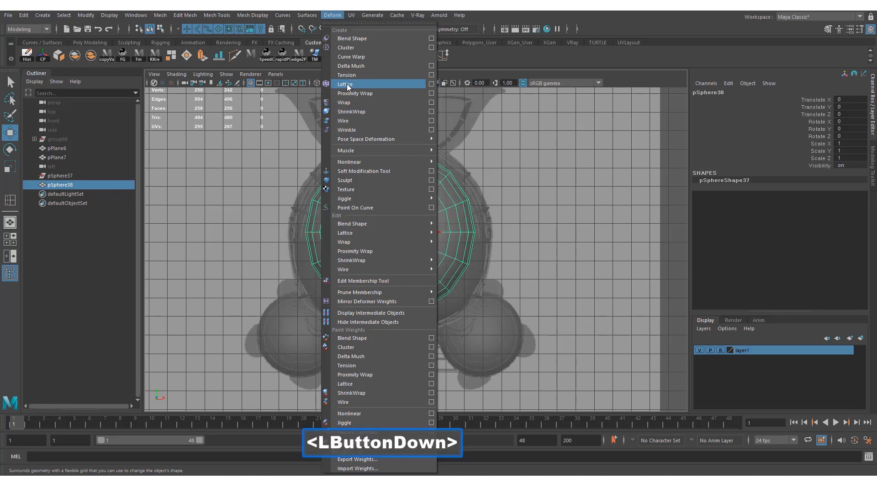
pyautogui.keyDown('alt'); pyautogui.moveTo(462, 173); pyautogui.dragTo(435, 174, button='middle'); pyautogui.keyUp('alt')
pyautogui.keyDown('alt'); pyautogui.moveTo(511, 168); pyautogui.dragTo(546, 189, button='middle'); pyautogui.keyUp('alt')
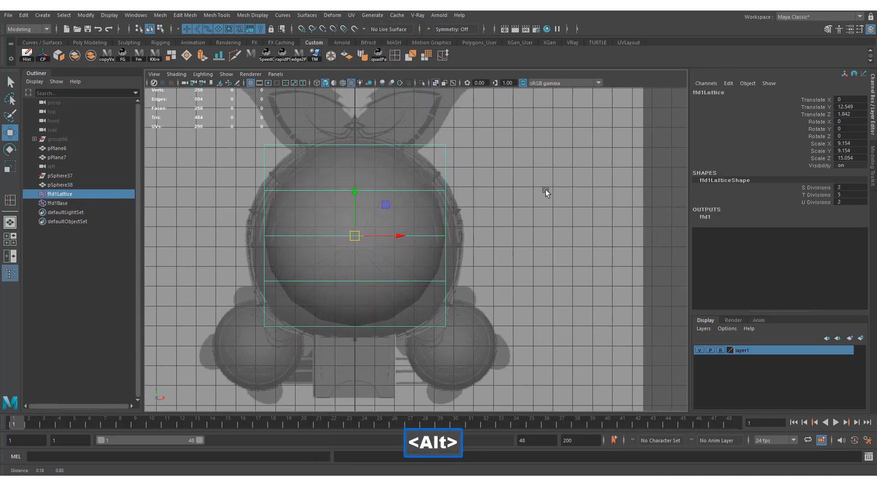
# Step: Try to pull the lattice's upper corner point on the +X side up and outward, and undo the move
pyautogui.moveTo(479, 167); pyautogui.dragTo(515, 160, button='right')
pyautogui.keyDown('alt'); pyautogui.moveTo(515, 160); pyautogui.dragTo(483, 169, button='right'); pyautogui.keyUp('alt')
pyautogui.click(457, 151)
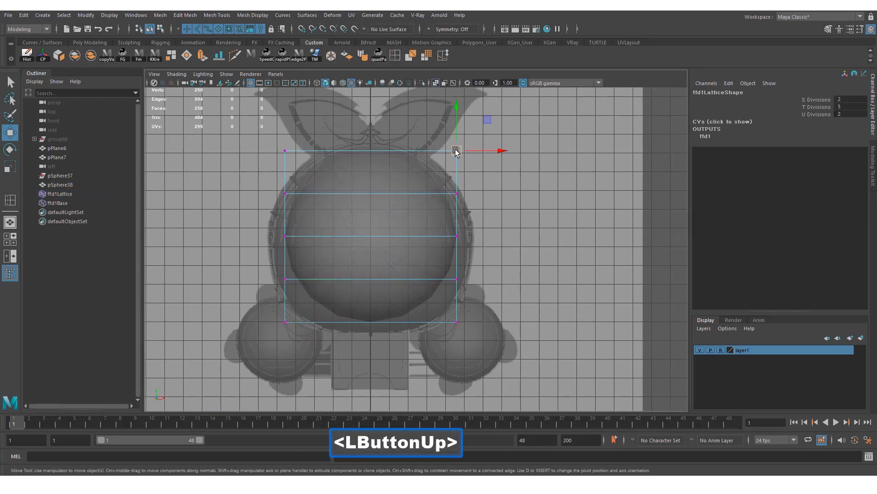
pyautogui.moveTo(456, 152); pyautogui.dragTo(470, 117)
pyautogui.hotkey('ctrl', 'z')
pyautogui.hotkey('ctrl', 'z')
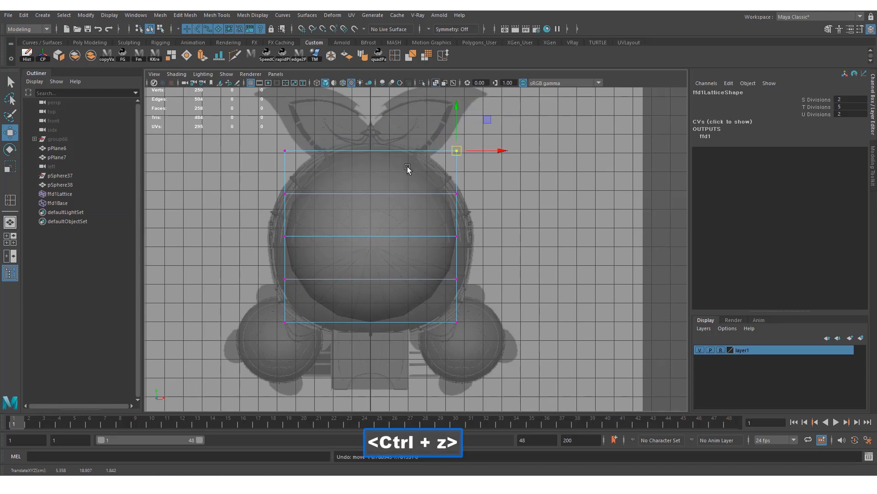
# Step: Return the lattice to object selection and turn on wireframe-on-shaded display in the front view
pyautogui.keyDown('alt'); pyautogui.moveTo(416, 172); pyautogui.dragTo(423, 177, button='right'); pyautogui.keyUp('alt')
pyautogui.moveTo(459, 140); pyautogui.dragTo(411, 159)
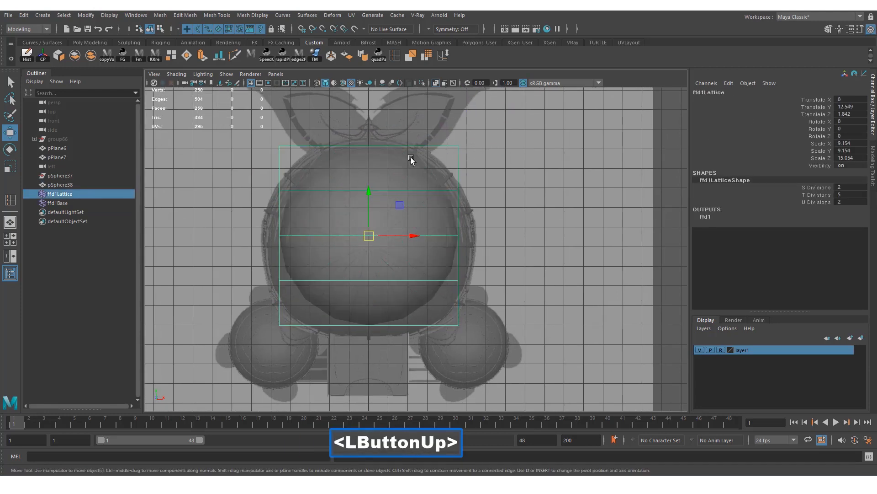
pyautogui.click(173, 74)
pyautogui.click(201, 145)
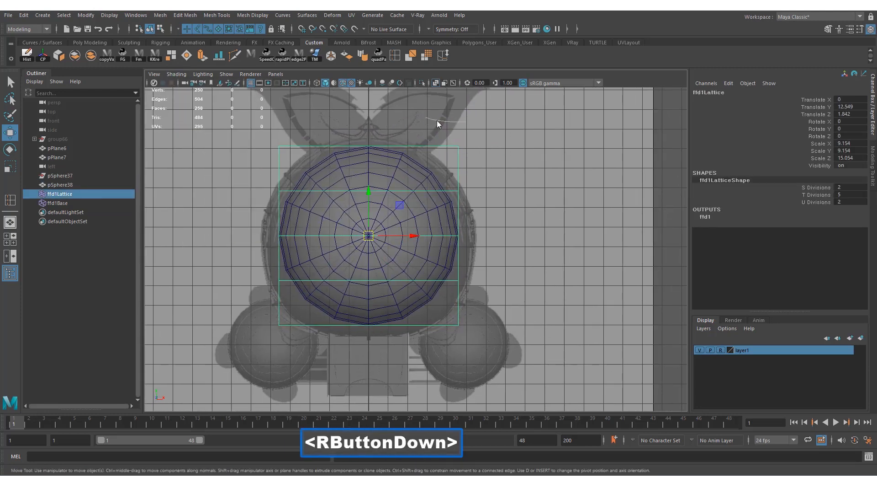
# Step: Try moving the lattice's upper corner point on the +X side inward over the sphere's centreline, and undo the move
pyautogui.moveTo(437, 121); pyautogui.dragTo(439, 100, button='right')
pyautogui.click(459, 147)
pyautogui.moveTo(470, 130); pyautogui.dragTo(451, 113)
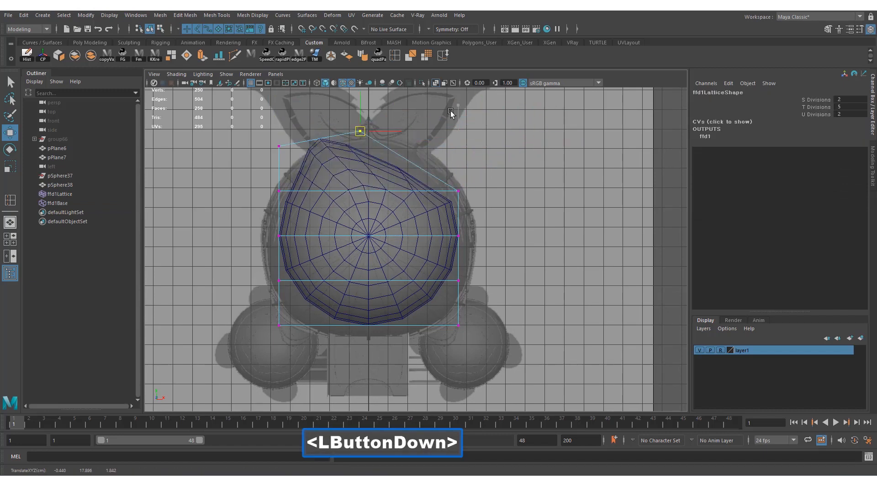
pyautogui.hotkey('ctrl', 'z')
# Step: Reselect the lattice around the sphere and set its S and T divisions both to 3
pyautogui.keyDown('alt'); pyautogui.moveTo(427, 161); pyautogui.dragTo(457, 180, button='middle'); pyautogui.keyUp('alt')
pyautogui.moveTo(457, 180); pyautogui.dragTo(508, 155, button='right')
pyautogui.click(503, 179)
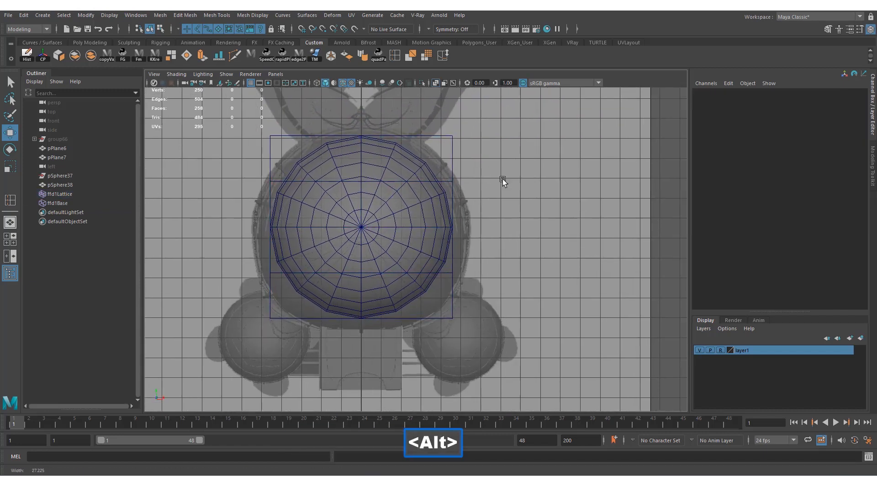
pyautogui.click(386, 171)
pyautogui.moveTo(442, 143); pyautogui.dragTo(602, 199)
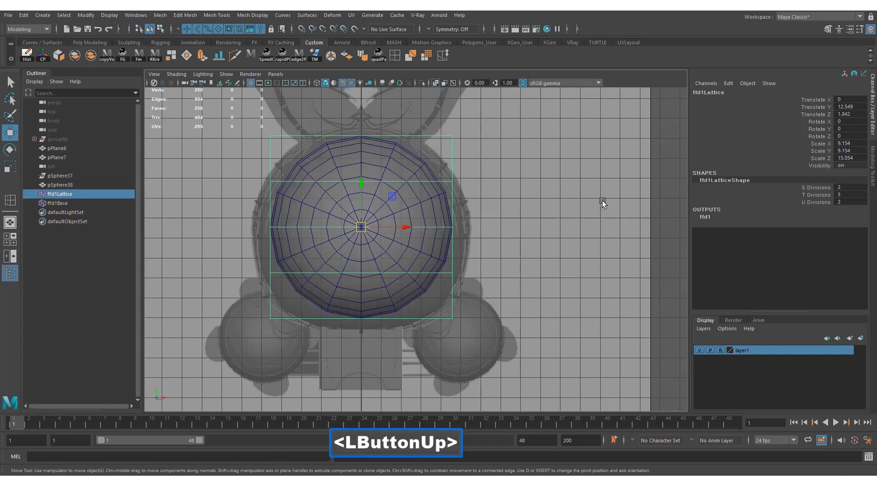
pyautogui.click(461, 144)
pyautogui.moveTo(461, 144); pyautogui.dragTo(466, 151)
pyautogui.keyDown('alt'); pyautogui.moveTo(466, 150); pyautogui.dragTo(497, 184, button='middle'); pyautogui.keyUp('alt')
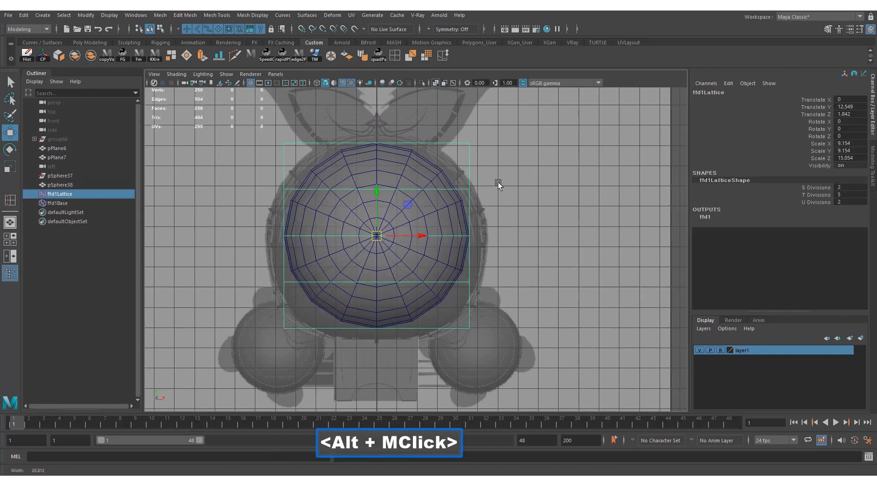
pyautogui.keyDown('alt'); pyautogui.moveTo(497, 184); pyautogui.dragTo(507, 183, button='right'); pyautogui.keyUp('alt')
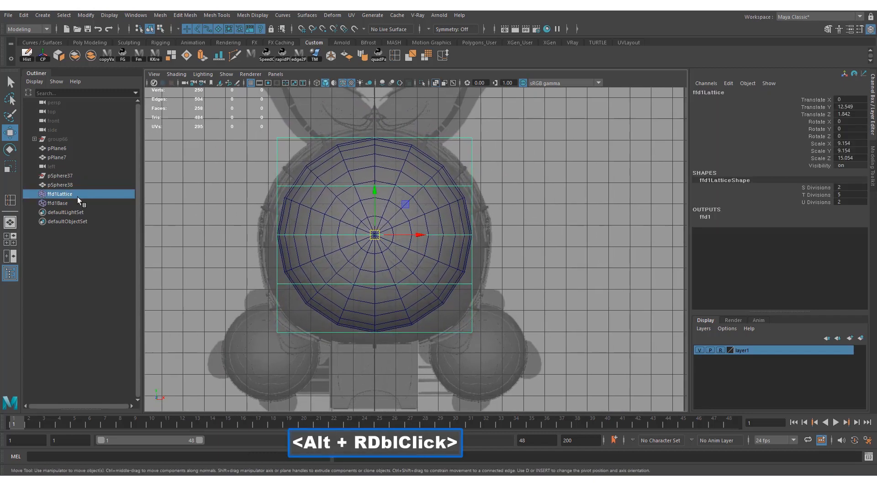
pyautogui.click(814, 188)
pyautogui.moveTo(530, 208); pyautogui.dragTo(574, 215, button='middle')
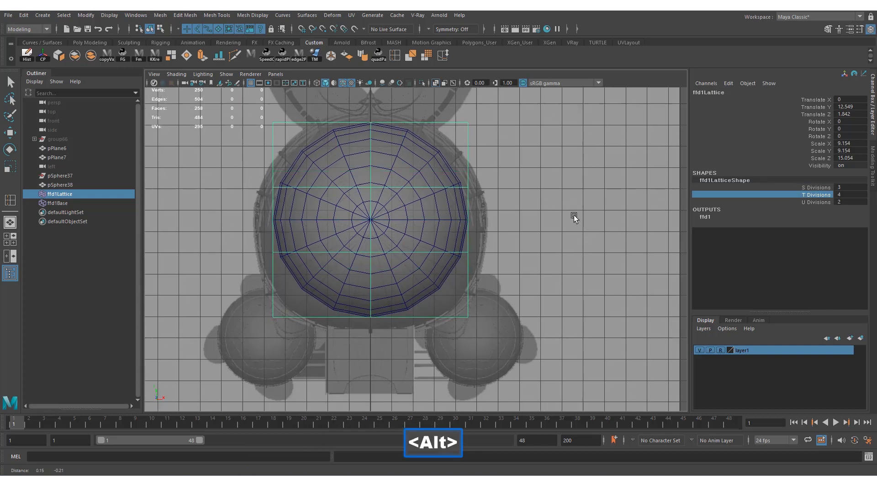
pyautogui.keyDown('alt'); pyautogui.moveTo(574, 215); pyautogui.dragTo(793, 193, button='right'); pyautogui.keyUp('alt')
# Step: Switch the lattice to lattice-point editing and select its lower corner points on the +X side
pyautogui.keyDown('alt'); pyautogui.moveTo(533, 247); pyautogui.dragTo(540, 229, button='middle'); pyautogui.keyUp('alt')
pyautogui.keyDown('alt'); pyautogui.moveTo(540, 228); pyautogui.dragTo(525, 234, button='right'); pyautogui.keyUp('alt')
pyautogui.keyDown('alt'); pyautogui.moveTo(550, 230); pyautogui.dragTo(539, 201, button='middle'); pyautogui.keyUp('alt')
pyautogui.moveTo(539, 201); pyautogui.dragTo(538, 228, button='right')
pyautogui.keyDown('alt'); pyautogui.moveTo(495, 306); pyautogui.dragTo(503, 311, button='right'); pyautogui.keyUp('alt')
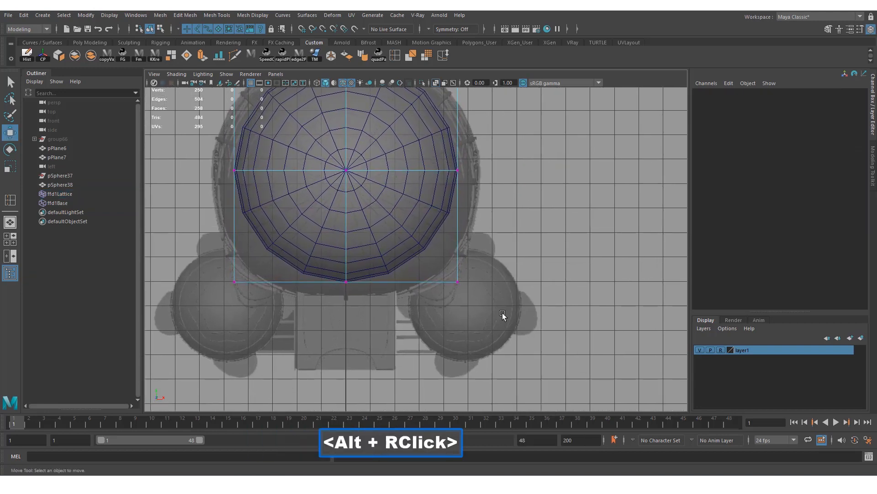
pyautogui.moveTo(498, 314); pyautogui.dragTo(432, 264)
pyautogui.keyDown('alt'); pyautogui.moveTo(533, 286); pyautogui.dragTo(553, 296, button='middle'); pyautogui.keyUp('alt')
pyautogui.click(555, 338)
pyautogui.moveTo(555, 338); pyautogui.dragTo(451, 231)
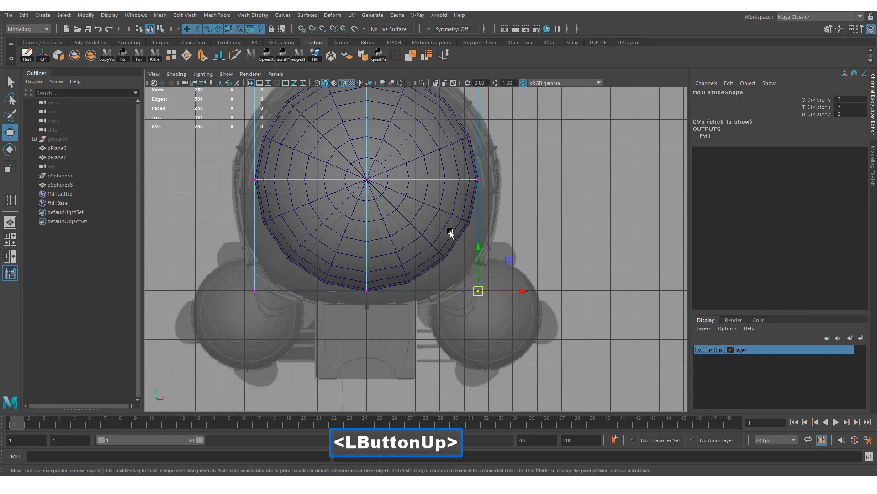
pyautogui.keyDown('alt'); pyautogui.moveTo(447, 210); pyautogui.dragTo(450, 232, button='middle'); pyautogui.keyUp('alt')
pyautogui.keyDown('alt'); pyautogui.moveTo(451, 231); pyautogui.dragTo(445, 227, button='right'); pyautogui.keyUp('alt')
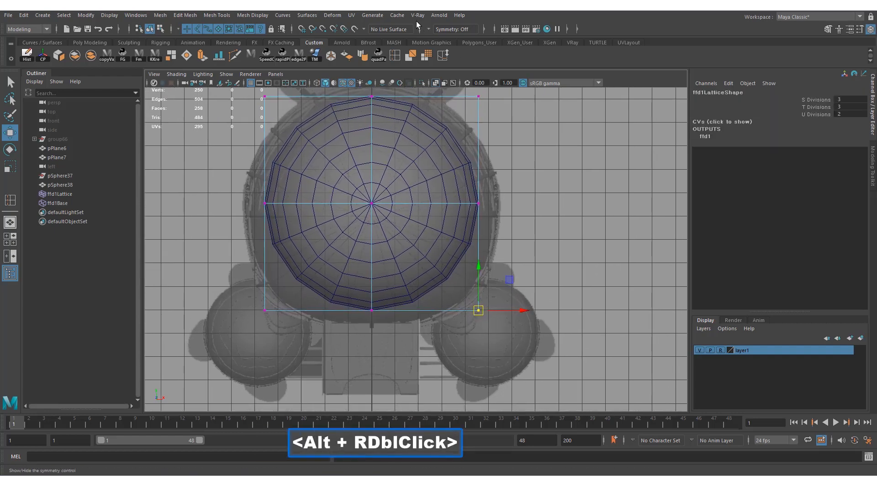
# Step: Turn on World X symmetry and pull the lower corner lattice points outward and down to about 6.2 on X
pyautogui.click(430, 29)
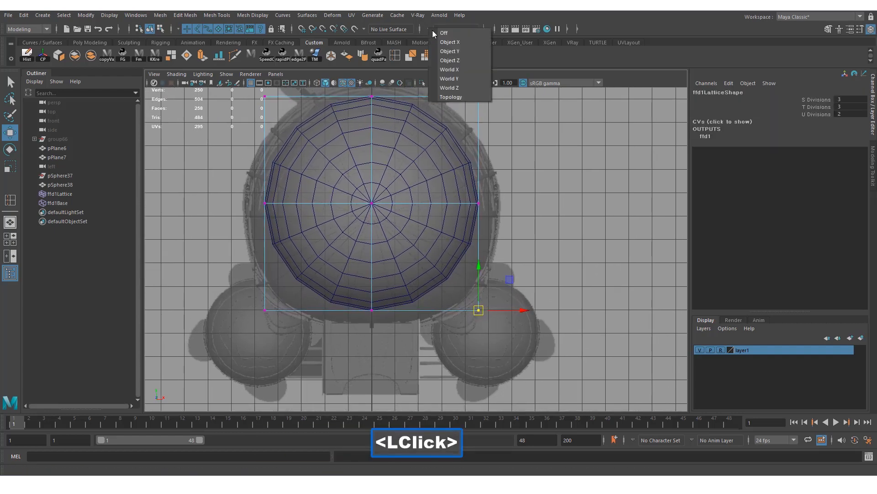
pyautogui.click(454, 71)
pyautogui.keyDown('alt'); pyautogui.moveTo(546, 285); pyautogui.dragTo(533, 265, button='middle'); pyautogui.keyUp('alt')
pyautogui.doubleClick(533, 265)
pyautogui.moveTo(523, 338); pyautogui.dragTo(456, 287)
pyautogui.keyDown('alt'); pyautogui.moveTo(456, 287); pyautogui.dragTo(465, 302, button='right'); pyautogui.keyUp('alt')
pyautogui.moveTo(465, 298); pyautogui.dragTo(504, 324)
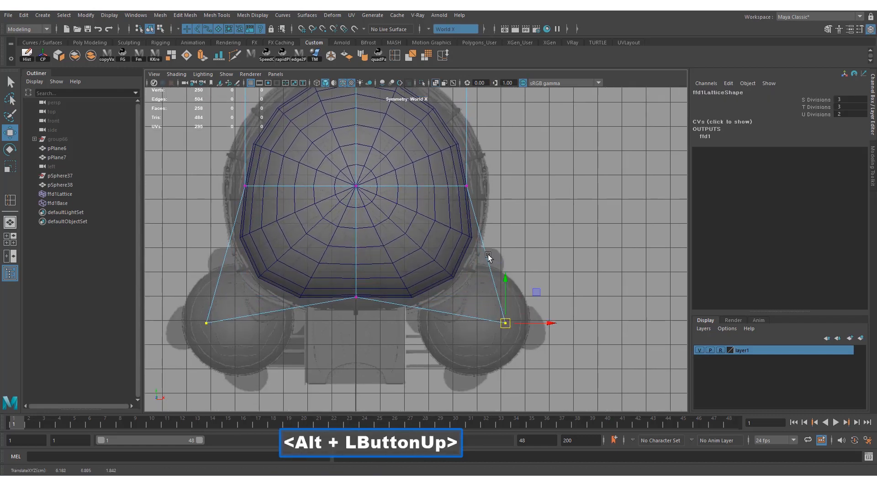
# Step: Move the middle side lattice points outward to widen the hull to the balloon's outline in the front reference
pyautogui.keyDown('alt'); pyautogui.moveTo(462, 186); pyautogui.dragTo(462, 210, button='middle'); pyautogui.keyUp('alt')
pyautogui.press('w')
pyautogui.moveTo(459, 202); pyautogui.dragTo(521, 209)
pyautogui.keyDown('alt'); pyautogui.moveTo(503, 224); pyautogui.dragTo(475, 231, button='right'); pyautogui.keyUp('alt')
pyautogui.keyDown('alt'); pyautogui.moveTo(475, 231); pyautogui.dragTo(456, 259, button='middle'); pyautogui.keyUp('alt')
pyautogui.keyDown('alt'); pyautogui.moveTo(456, 259); pyautogui.dragTo(461, 256, button='right'); pyautogui.keyUp('alt')
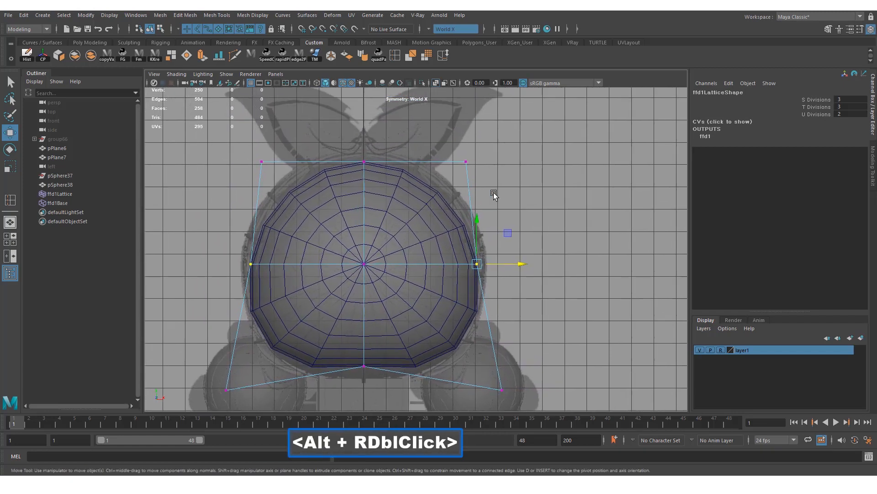
# Step: Move the upper corner lattice points slightly up and outward to about X 4.78, Y 17.39
pyautogui.moveTo(493, 192); pyautogui.dragTo(426, 133)
pyautogui.keyDown('alt'); pyautogui.moveTo(466, 189); pyautogui.dragTo(467, 195, button='middle'); pyautogui.keyUp('alt')
pyautogui.press('w')
pyautogui.moveTo(466, 163); pyautogui.dragTo(470, 158)
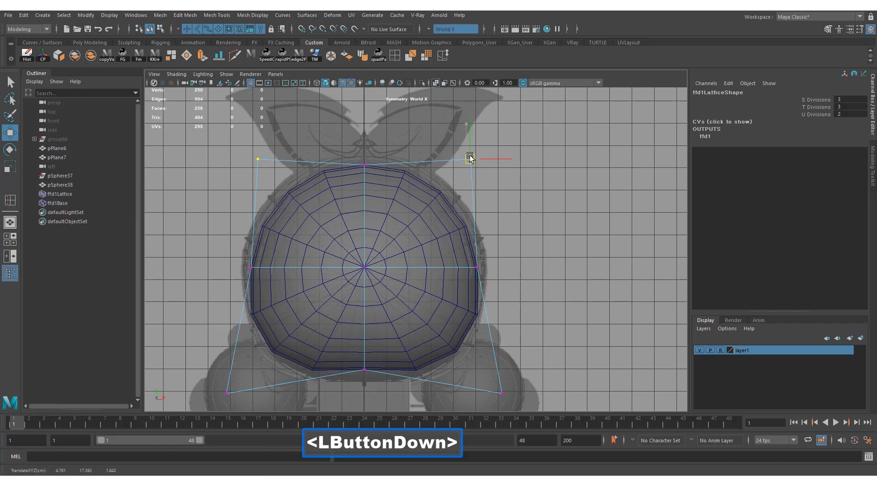
# Step: Raise the top centre lattice points to about Y 17.29 and lower the bottom centre ones to about Y 7.52
pyautogui.moveTo(361, 127); pyautogui.dragTo(361, 123)
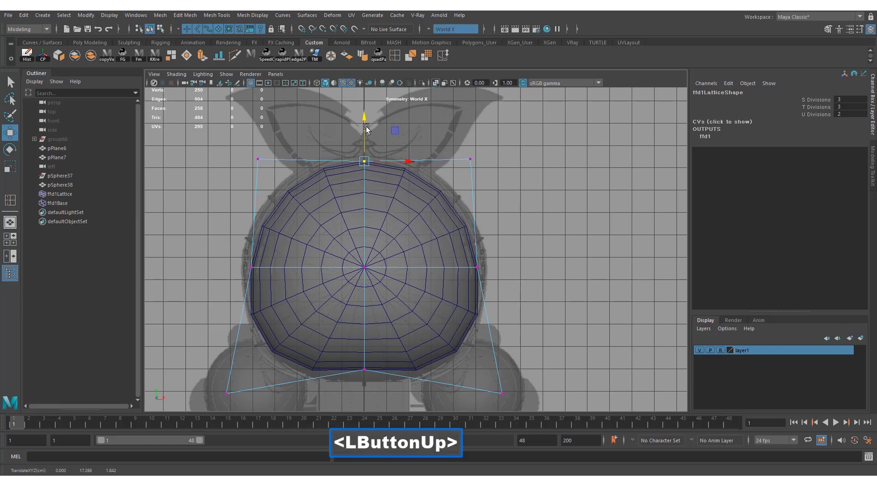
pyautogui.keyDown('alt'); pyautogui.moveTo(485, 240); pyautogui.dragTo(473, 204, button='middle'); pyautogui.keyUp('alt')
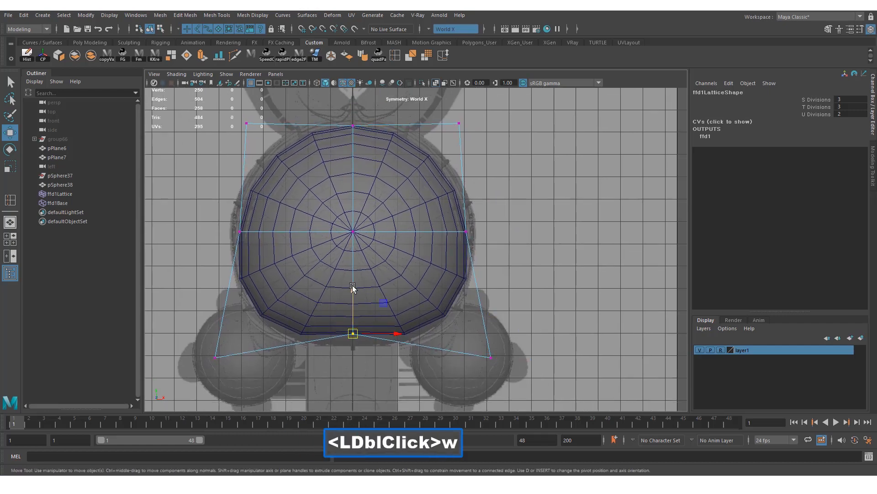
pyautogui.moveTo(353, 287); pyautogui.dragTo(354, 297)
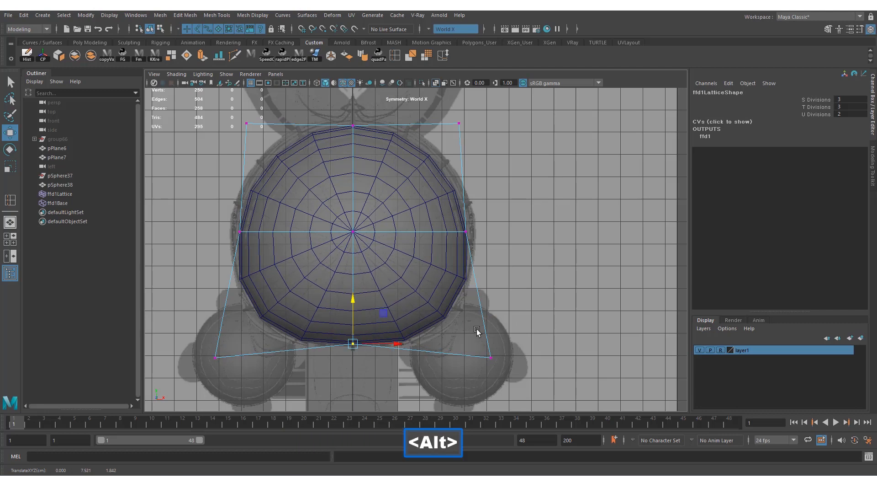
# Step: Raise the lower corner lattice points slightly to about Y 7.2 to refine the hull's underside
pyautogui.keyDown('alt'); pyautogui.moveTo(476, 329); pyautogui.dragTo(469, 331, button='right'); pyautogui.keyUp('alt')
pyautogui.click(444, 311)
pyautogui.click(529, 382)
pyautogui.moveTo(530, 383); pyautogui.dragTo(473, 339)
pyautogui.moveTo(592, 261); pyautogui.dragTo(525, 242, button='right')
pyautogui.moveTo(528, 357); pyautogui.dragTo(491, 307)
pyautogui.press('w')
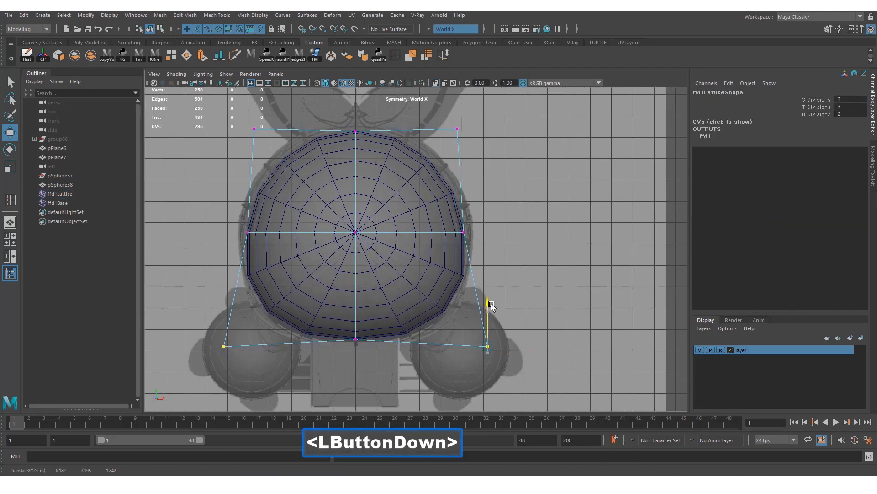
# Step: Select the deformed sphere and delete its history to bake in the shape and remove the lattice
pyautogui.doubleClick(432, 276)
pyautogui.keyDown('alt'); pyautogui.moveTo(499, 299); pyautogui.dragTo(466, 282, button='right'); pyautogui.keyUp('alt')
pyautogui.press('space')
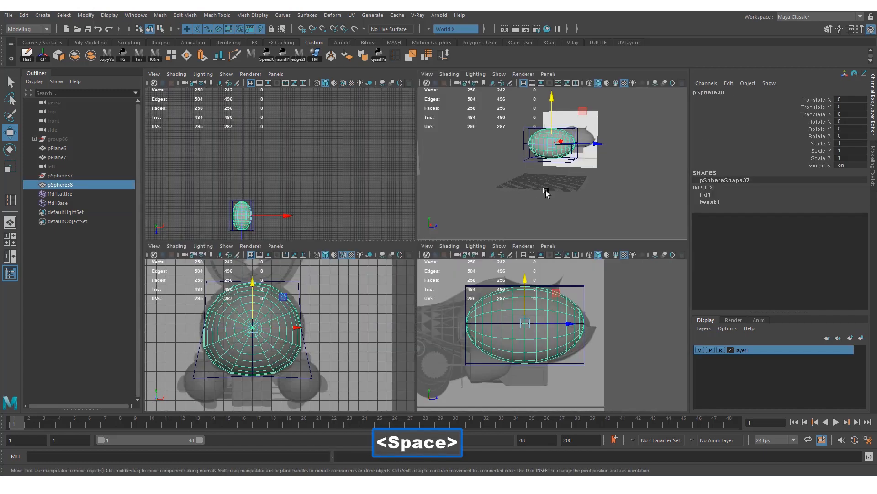
pyautogui.press('space')
pyautogui.keyDown('alt'); pyautogui.moveTo(548, 192); pyautogui.dragTo(528, 197); pyautogui.keyUp('alt')
pyautogui.keyDown('alt'); pyautogui.moveTo(458, 223); pyautogui.dragTo(477, 228, button='right'); pyautogui.keyUp('alt')
pyautogui.keyDown('alt'); pyautogui.moveTo(477, 229); pyautogui.dragTo(476, 243, button='middle'); pyautogui.keyUp('alt')
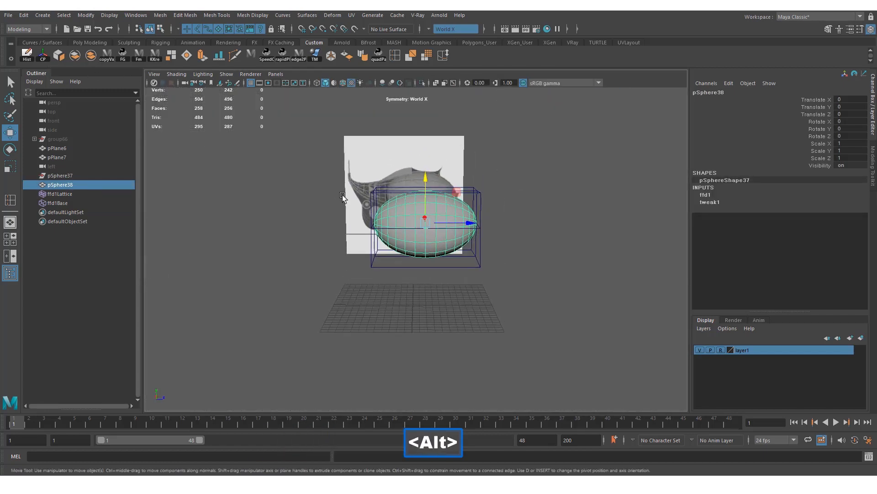
pyautogui.keyDown('alt'); pyautogui.moveTo(446, 227); pyautogui.dragTo(460, 233, button='right'); pyautogui.keyUp('alt')
pyautogui.keyDown('alt'); pyautogui.moveTo(460, 233); pyautogui.dragTo(456, 237, button='middle'); pyautogui.keyUp('alt')
pyautogui.keyDown('alt'); pyautogui.moveTo(457, 237); pyautogui.dragTo(342, 196); pyautogui.keyUp('alt')
pyautogui.click(28, 53)
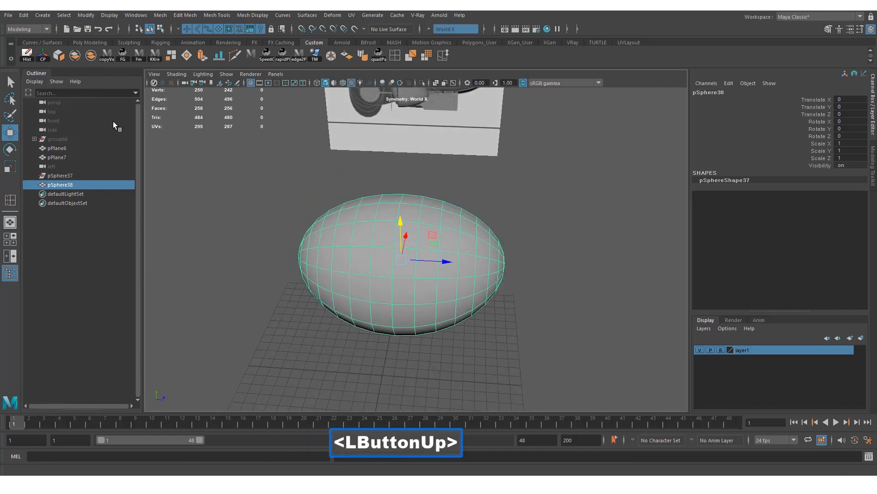
# Step: Inspect the baked hull in perspective and against the balloon in the side reference
pyautogui.keyDown('alt'); pyautogui.moveTo(366, 238); pyautogui.dragTo(378, 245); pyautogui.keyUp('alt')
pyautogui.keyDown('alt'); pyautogui.moveTo(439, 338); pyautogui.dragTo(415, 235, button='right'); pyautogui.keyUp('alt')
pyautogui.press('space')
pyautogui.press('space')
pyautogui.moveTo(415, 235)
pyautogui.keyDown('alt'); pyautogui.mouseDown(button='middle')
pyautogui.moveTo(452, 212)
pyautogui.moveTo(406, 243)
pyautogui.mouseUp(button='middle'); pyautogui.keyUp('alt')
pyautogui.keyDown('alt'); pyautogui.moveTo(406, 243); pyautogui.dragTo(446, 192, button='right'); pyautogui.keyUp('alt')
pyautogui.click(533, 189)
pyautogui.keyDown('alt'); pyautogui.moveTo(465, 200); pyautogui.dragTo(465, 201, button='middle'); pyautogui.keyUp('alt')
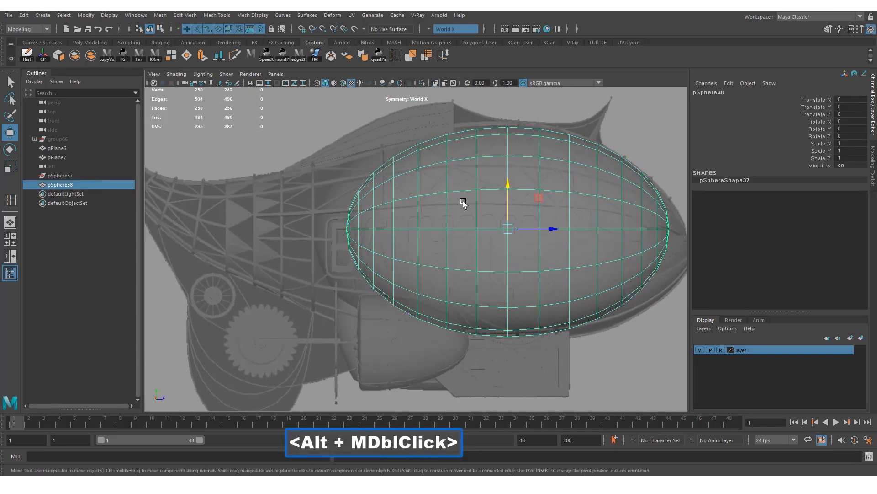
# Step: Try to shift the hull's rear-end vertices backward along Z, undo the move and return to object selection
pyautogui.moveTo(463, 201); pyautogui.dragTo(389, 192, button='right')
pyautogui.moveTo(361, 281); pyautogui.dragTo(361, 281)
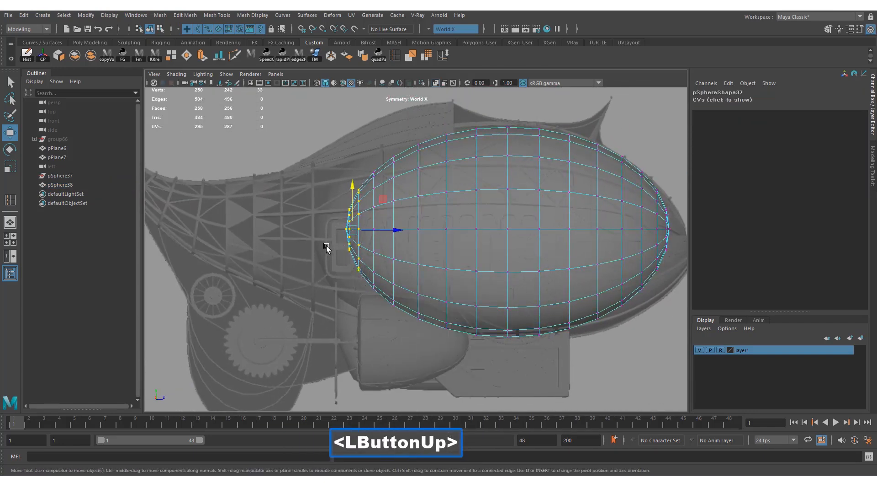
pyautogui.moveTo(399, 232); pyautogui.dragTo(377, 232)
pyautogui.hotkey('ctrl', 'z')
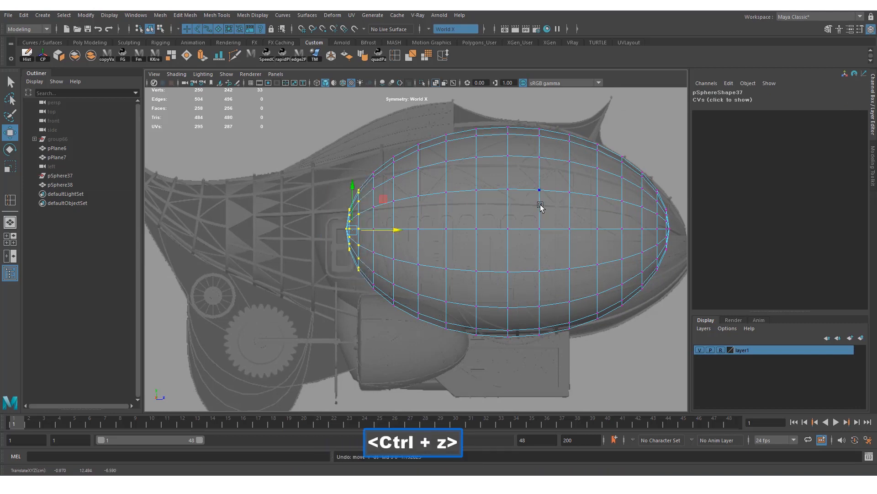
pyautogui.moveTo(541, 196); pyautogui.dragTo(654, 131, button='right')
pyautogui.press('w')
pyautogui.keyDown('alt'); pyautogui.moveTo(584, 198); pyautogui.dragTo(436, 78, button='right'); pyautogui.keyUp('alt')
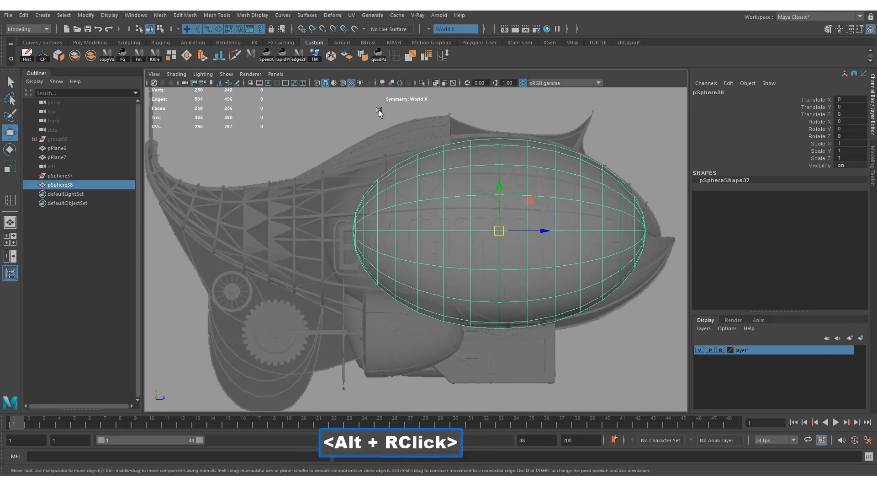
# Step: Apply a lattice deformer to the balloon hull and set its T divisions to 2, keeping the S divisions at 2
pyautogui.click(332, 15)
pyautogui.click(358, 84)
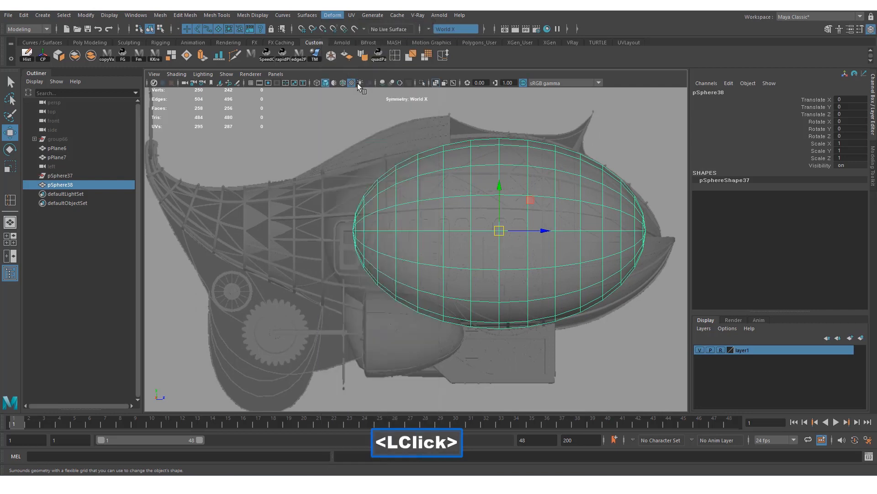
pyautogui.keyDown('alt'); pyautogui.moveTo(393, 185); pyautogui.dragTo(361, 182, button='middle'); pyautogui.keyUp('alt')
pyautogui.click(822, 195)
pyautogui.moveTo(645, 174); pyautogui.dragTo(597, 169, button='middle')
pyautogui.click(818, 187)
pyautogui.hotkey('ctrl', 'z')
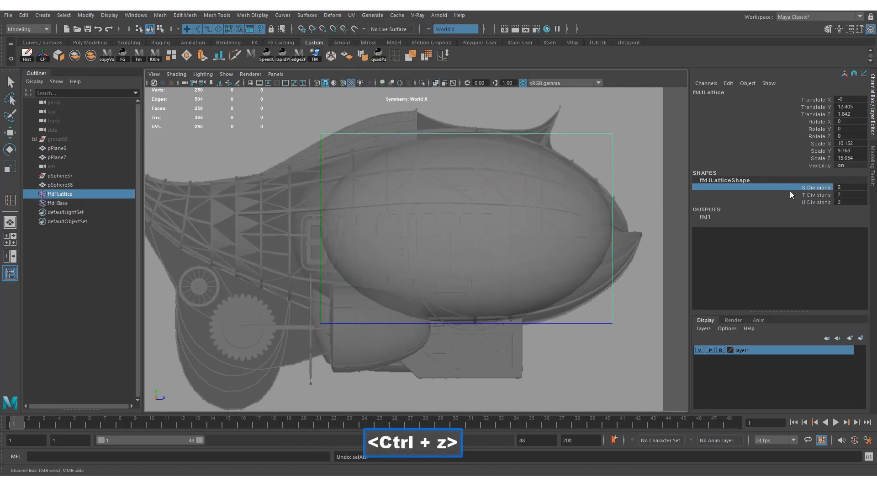
# Step: Set the lattice's U divisions to 3 and its T divisions to 3
pyautogui.click(699, 202)
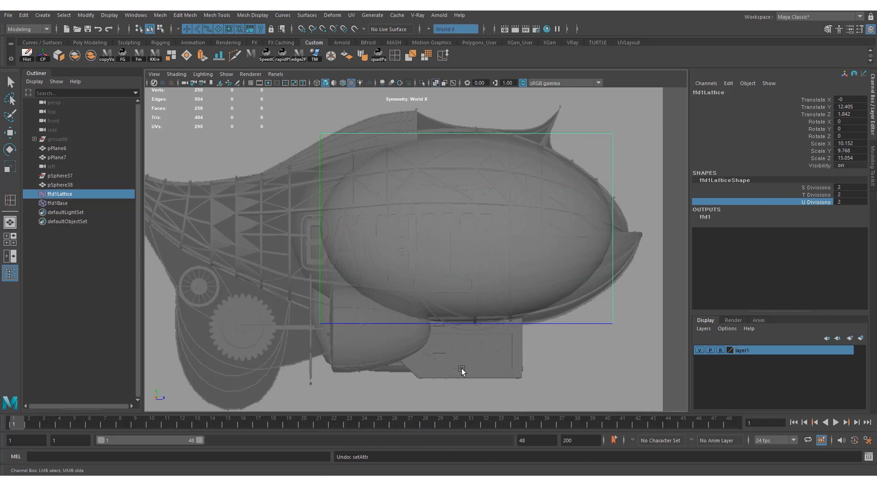
pyautogui.moveTo(462, 368); pyautogui.dragTo(468, 368, button='middle')
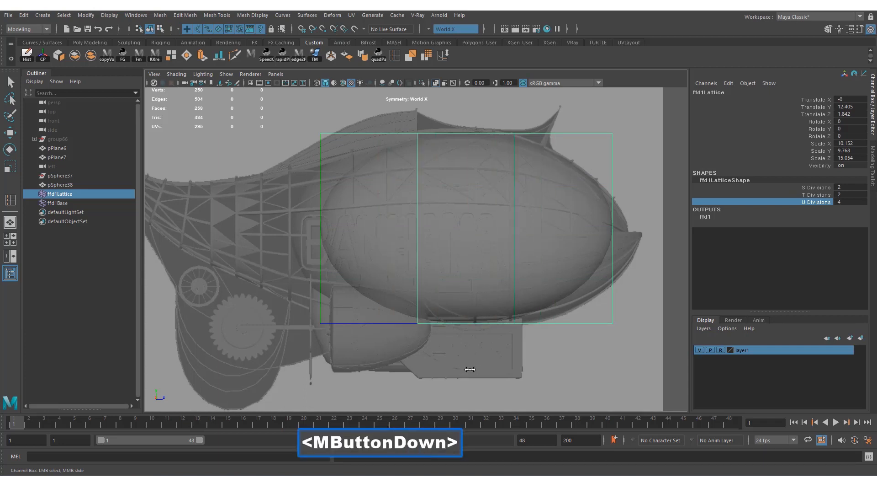
pyautogui.moveTo(467, 368); pyautogui.dragTo(460, 362, button='middle')
pyautogui.click(823, 196)
pyautogui.moveTo(584, 246); pyautogui.dragTo(587, 245, button='middle')
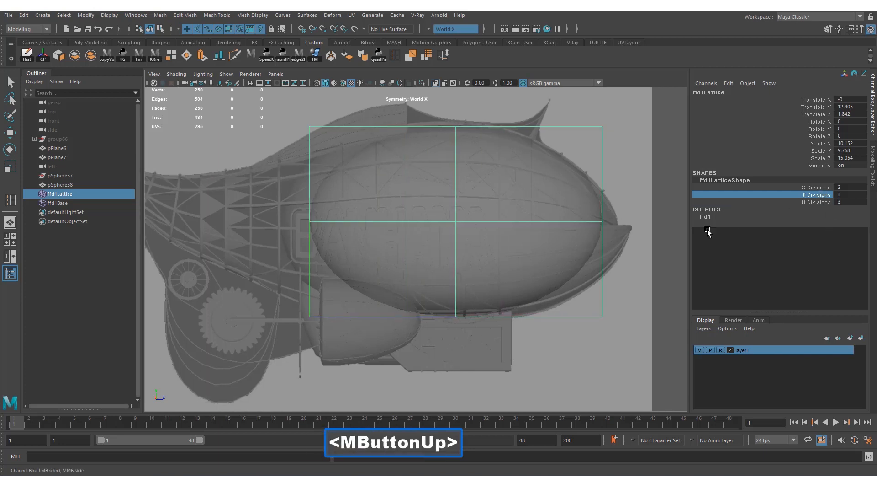
pyautogui.hotkey('ctrl', 'z')
pyautogui.moveTo(525, 300); pyautogui.dragTo(530, 300, button='middle')
pyautogui.keyDown('alt'); pyautogui.moveTo(298, 255); pyautogui.dragTo(348, 254, button='middle'); pyautogui.keyUp('alt')
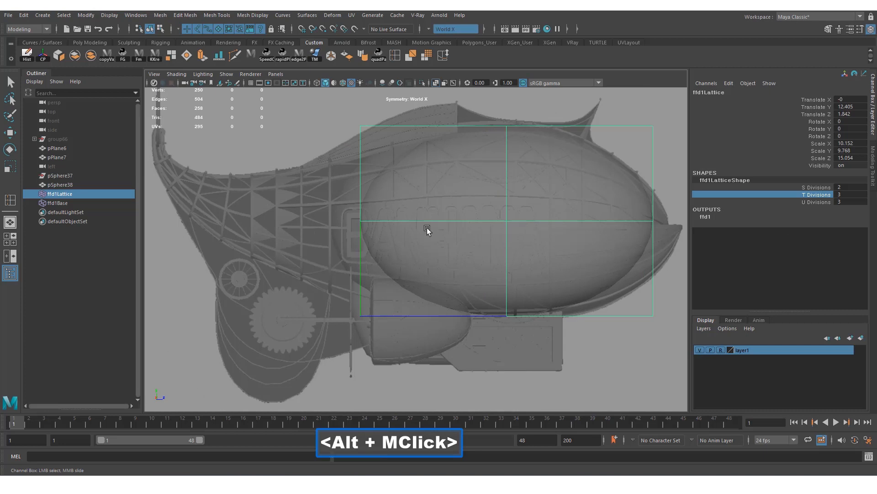
# Step: Set the lattice's U divisions to 4, keeping the S divisions at 2
pyautogui.click(822, 187)
pyautogui.middleClick(553, 182)
pyautogui.hotkey('ctrl', 'z')
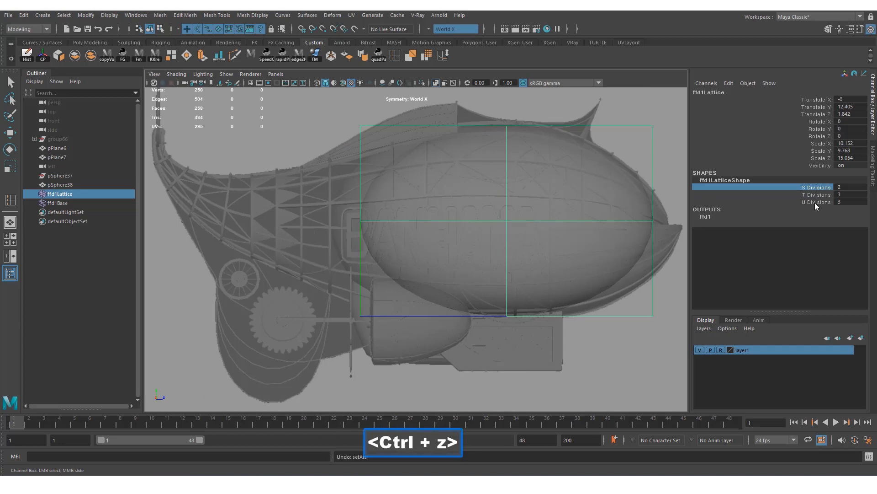
pyautogui.click(815, 202)
pyautogui.moveTo(568, 236); pyautogui.dragTo(572, 234, button='middle')
# Step: Select the column of lattice points at the hull's rear end and move it backward along Z
pyautogui.keyDown('alt'); pyautogui.moveTo(240, 181); pyautogui.dragTo(210, 138, button='right'); pyautogui.keyUp('alt')
pyautogui.keyDown('alt'); pyautogui.moveTo(285, 180); pyautogui.dragTo(274, 175, button='right'); pyautogui.keyUp('alt')
pyautogui.moveTo(292, 123); pyautogui.dragTo(413, 367)
pyautogui.keyDown('alt'); pyautogui.moveTo(414, 367); pyautogui.dragTo(446, 235, button='right'); pyautogui.keyUp('alt')
pyautogui.press('w')
pyautogui.moveTo(402, 221); pyautogui.dragTo(339, 221)
# Step: Turn on wireframe on shaded display and nudge the rear-end lattice points slightly further backward along Z
pyautogui.click(179, 76)
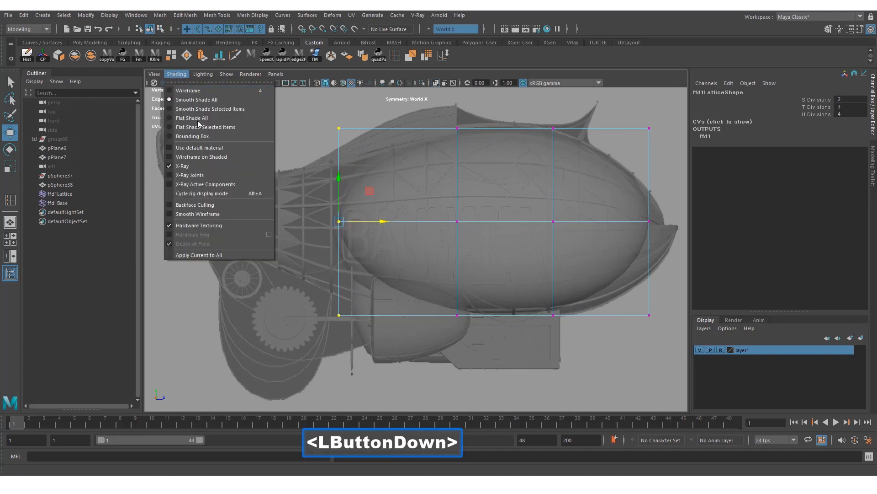
pyautogui.click(212, 157)
pyautogui.keyDown('alt'); pyautogui.moveTo(302, 196); pyautogui.dragTo(295, 194, button='right'); pyautogui.keyUp('alt')
pyautogui.moveTo(384, 222)
pyautogui.mouseDown()
pyautogui.moveTo(408, 222)
pyautogui.moveTo(380, 223)
pyautogui.mouseUp()
# Step: Select the second column of lattice points from the rear and move it backward along Z
pyautogui.moveTo(426, 102); pyautogui.dragTo(489, 375)
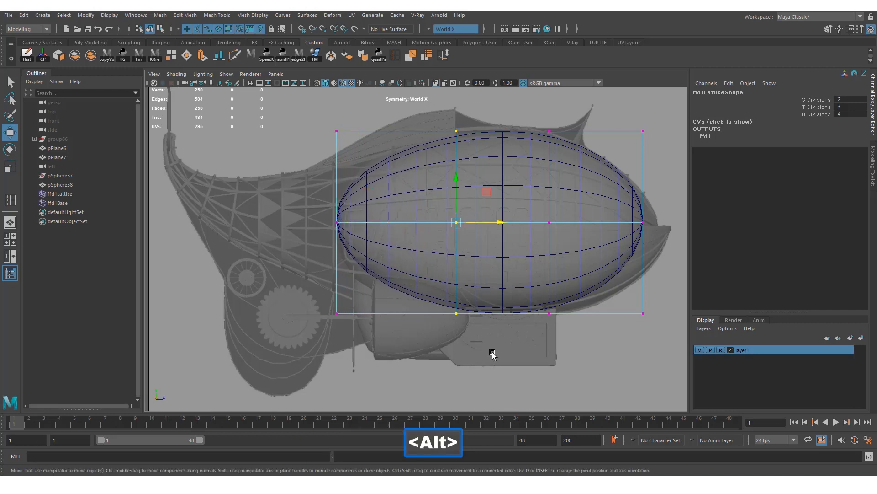
pyautogui.keyDown('alt'); pyautogui.rightClick(495, 351); pyautogui.keyUp('alt')
pyautogui.press('w')
pyautogui.moveTo(492, 220); pyautogui.dragTo(471, 219)
# Step: Select the deformed hull and delete its history in the perspective view to bake the lattice shape
pyautogui.click(486, 194)
pyautogui.keyDown('alt'); pyautogui.rightClick(509, 231); pyautogui.keyUp('alt')
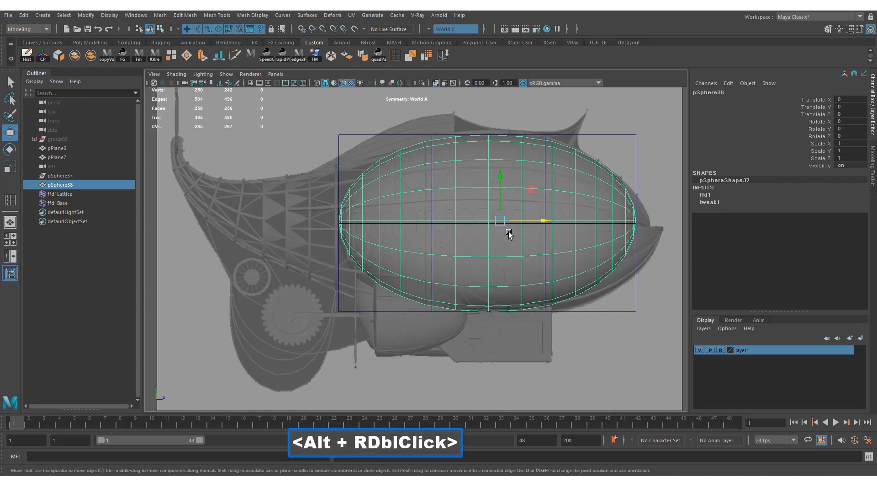
pyautogui.press('space')
pyautogui.press('space')
pyautogui.keyDown('alt'); pyautogui.moveTo(553, 187); pyautogui.dragTo(499, 201); pyautogui.keyUp('alt')
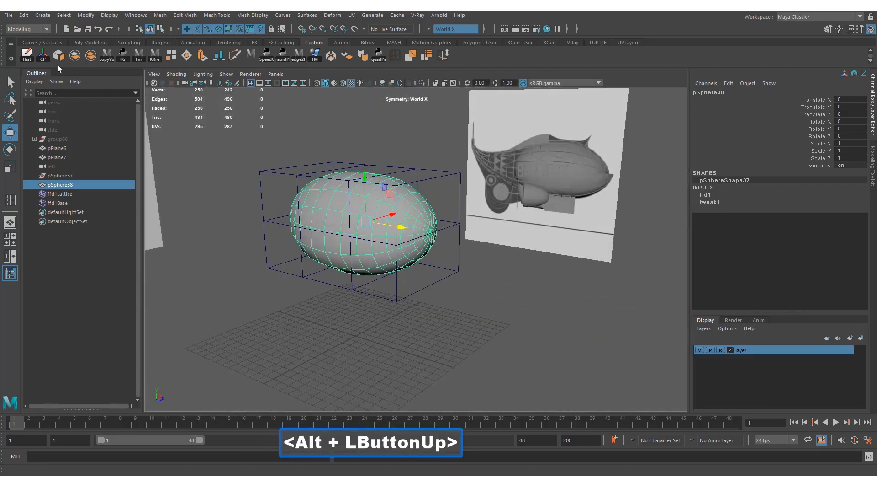
pyautogui.click(23, 56)
# Step: Examine the baked hull from several angles in perspective against the side reference plane
pyautogui.keyDown('alt'); pyautogui.moveTo(245, 209); pyautogui.dragTo(492, 319, button='middle'); pyautogui.keyUp('alt')
pyautogui.doubleClick(494, 318)
pyautogui.keyDown('alt'); pyautogui.moveTo(441, 268); pyautogui.dragTo(465, 144); pyautogui.keyUp('alt')
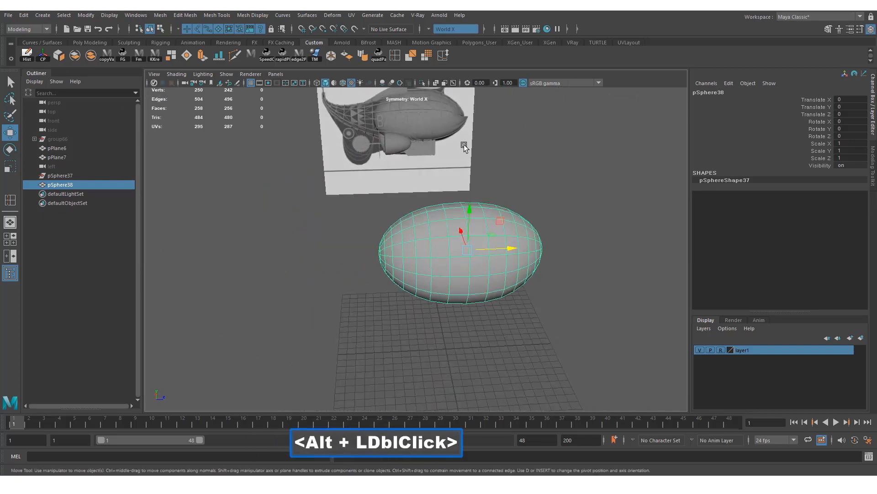
pyautogui.keyDown('alt'); pyautogui.moveTo(449, 128); pyautogui.dragTo(517, 195, button='middle'); pyautogui.keyUp('alt')
pyautogui.keyDown('alt'); pyautogui.moveTo(457, 174); pyautogui.dragTo(454, 196); pyautogui.keyUp('alt')
pyautogui.click(455, 195)
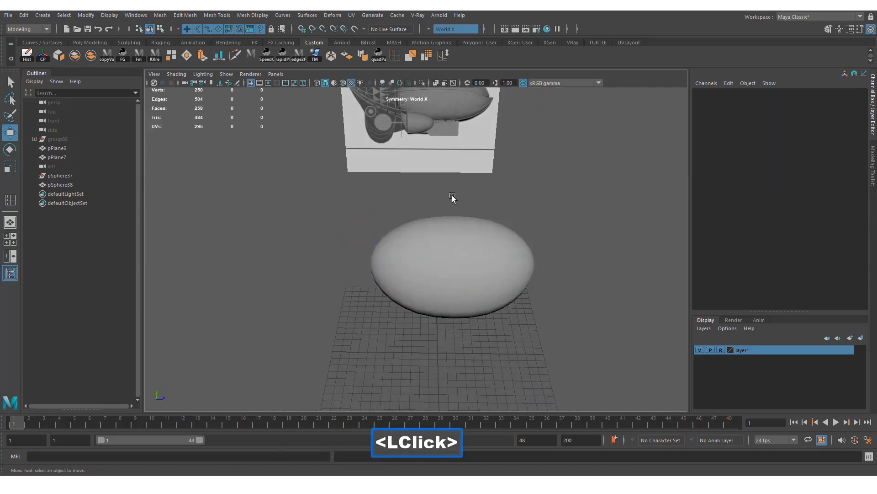
pyautogui.click(497, 288)
pyautogui.keyDown('alt'); pyautogui.moveTo(497, 288); pyautogui.dragTo(409, 204); pyautogui.keyUp('alt')
pyautogui.keyDown('alt'); pyautogui.moveTo(410, 204); pyautogui.dragTo(428, 283, button='middle'); pyautogui.keyUp('alt')
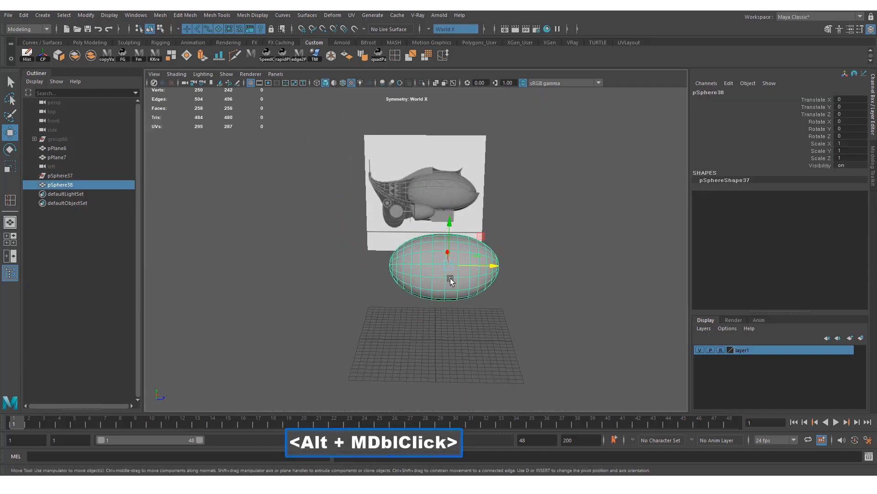
# Step: Delete the leftover pSphere37 node from the scene
pyautogui.click(55, 176)
pyautogui.keyDown('alt'); pyautogui.moveTo(336, 290); pyautogui.dragTo(250, 280); pyautogui.keyUp('alt')
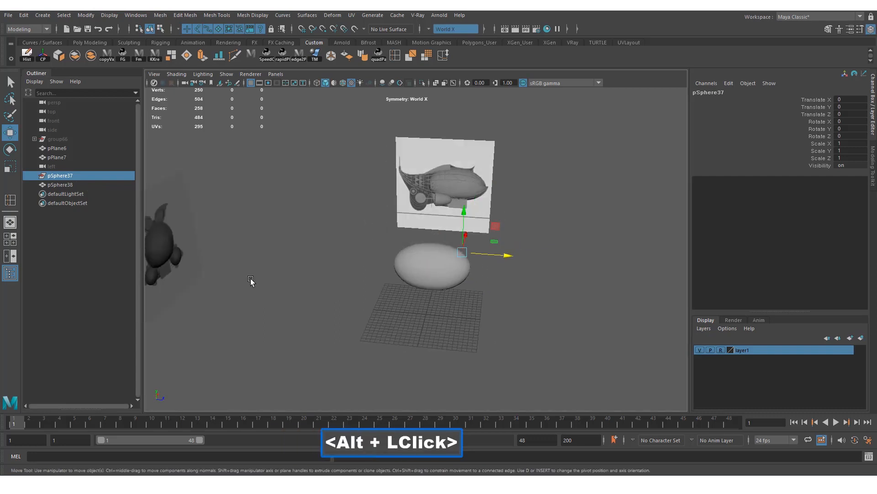
pyautogui.press('Delete')
# Step: Select the balloon hull and duplicate it in place
pyautogui.keyDown('alt'); pyautogui.moveTo(353, 327); pyautogui.dragTo(421, 266, button='right'); pyautogui.keyUp('alt')
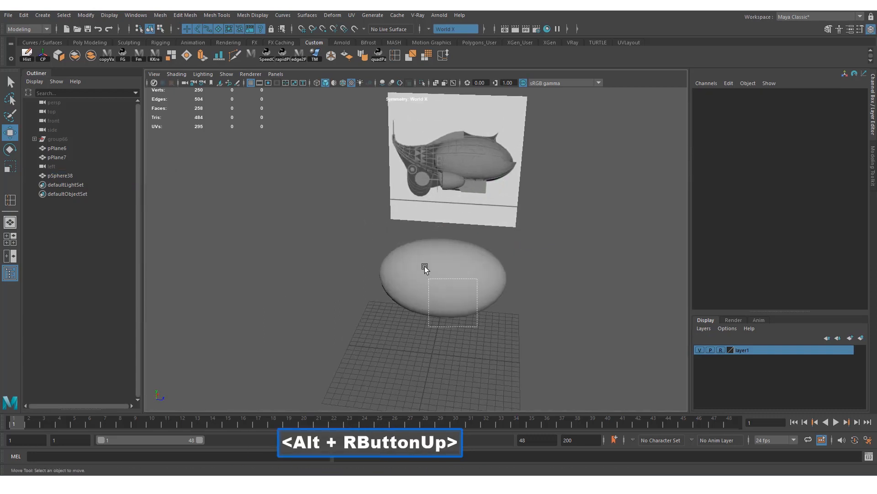
pyautogui.click(421, 267)
pyautogui.keyDown('alt'); pyautogui.moveTo(421, 267); pyautogui.dragTo(432, 296); pyautogui.keyUp('alt')
pyautogui.hotkey('ctrl', 'd')
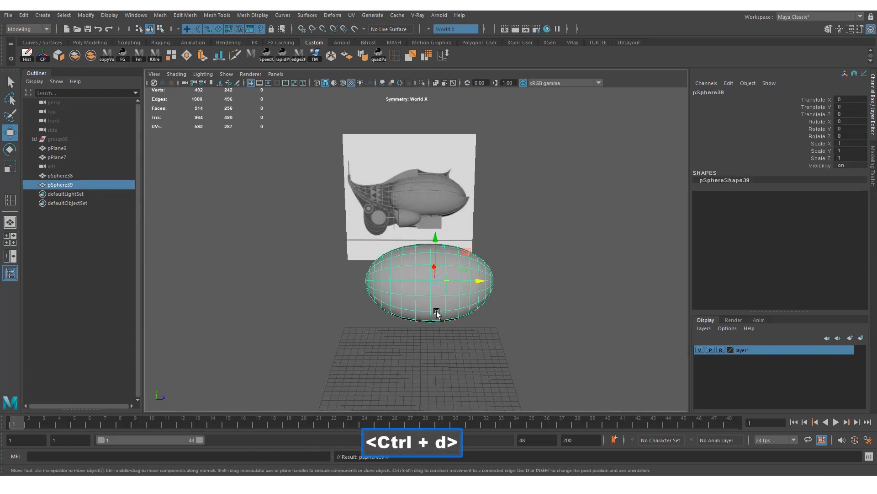
pyautogui.keyDown('alt'); pyautogui.moveTo(435, 312); pyautogui.dragTo(431, 313, button='middle'); pyautogui.keyUp('alt')
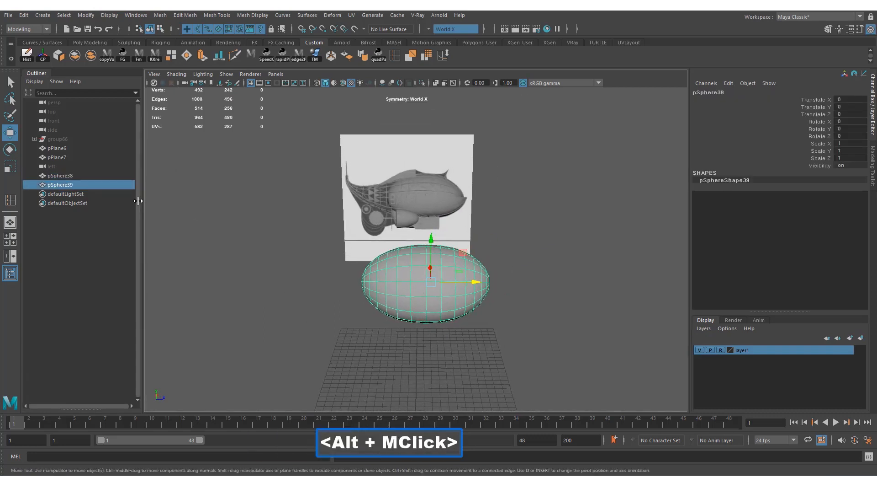
# Step: Rename the original hull as In and its duplicate as Out
pyautogui.doubleClick(75, 175)
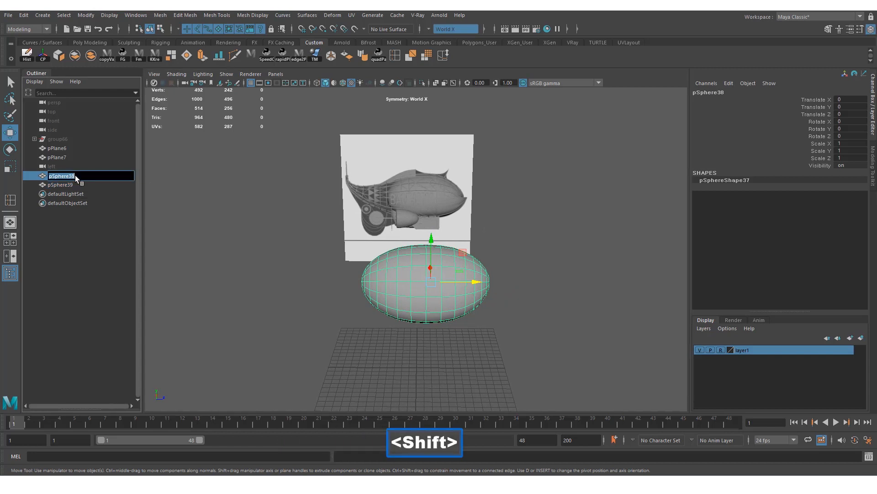
pyautogui.write('In')
pyautogui.press('Return')
pyautogui.doubleClick(61, 184)
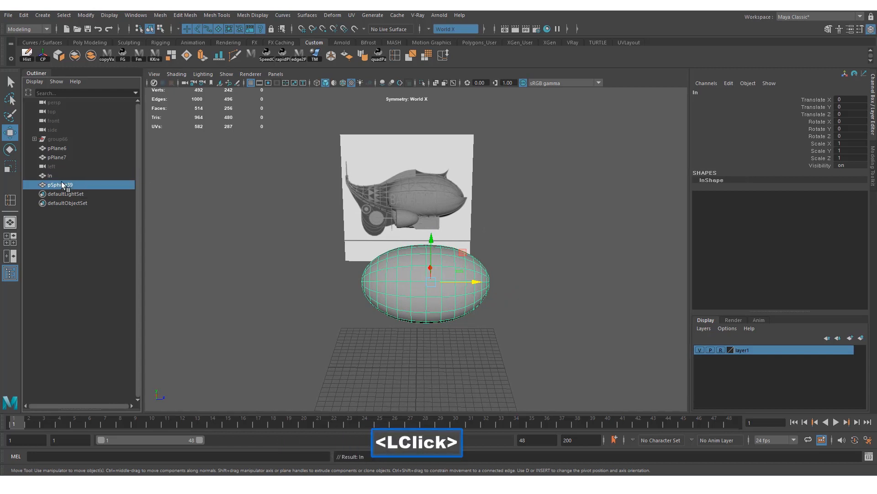
pyautogui.write('Out')
pyautogui.press('Return')
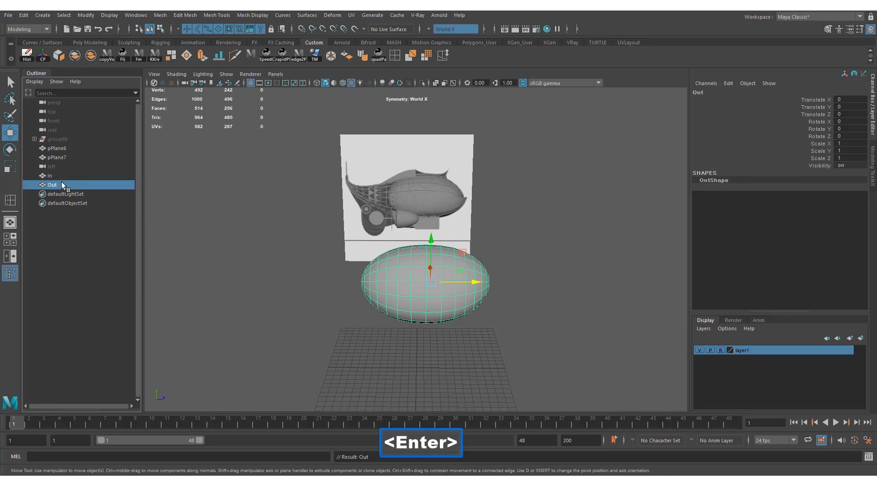
# Step: Examine the balloon's shape in the front reference image and compare it with the hull in perspective
pyautogui.keyDown('alt'); pyautogui.moveTo(471, 198); pyautogui.dragTo(421, 211); pyautogui.keyUp('alt')
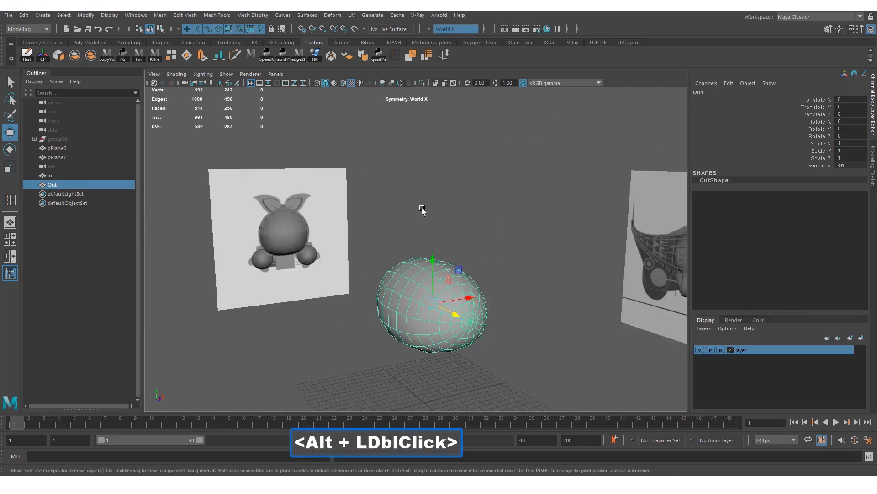
pyautogui.keyDown('alt'); pyautogui.moveTo(421, 212); pyautogui.dragTo(574, 209, button='right'); pyautogui.keyUp('alt')
pyautogui.keyDown('alt'); pyautogui.moveTo(272, 217); pyautogui.dragTo(352, 231, button='right'); pyautogui.keyUp('alt')
pyautogui.keyDown('alt'); pyautogui.moveTo(352, 232); pyautogui.dragTo(450, 262, button='middle'); pyautogui.keyUp('alt')
pyautogui.keyDown('alt'); pyautogui.moveTo(450, 262); pyautogui.dragTo(429, 232, button='right'); pyautogui.keyUp('alt')
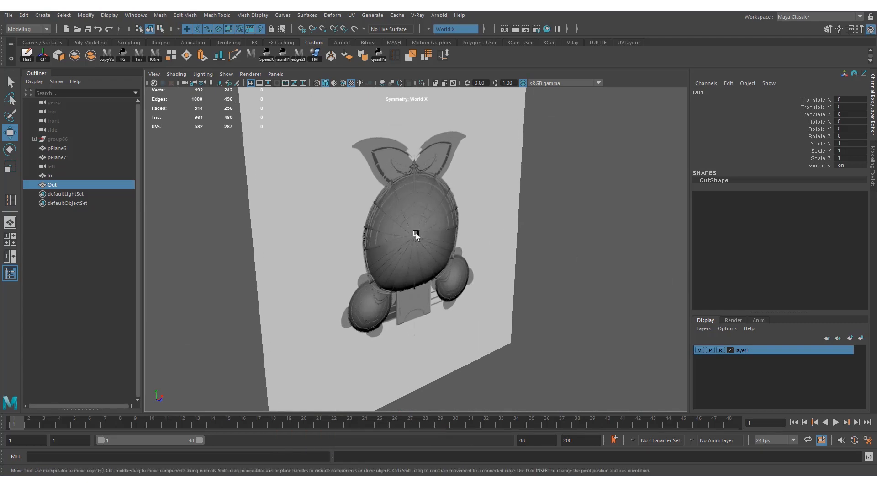
pyautogui.keyDown('alt'); pyautogui.moveTo(413, 243); pyautogui.dragTo(470, 277, button='right'); pyautogui.keyUp('alt')
pyautogui.keyDown('alt'); pyautogui.moveTo(471, 277); pyautogui.dragTo(411, 275); pyautogui.keyUp('alt')
pyautogui.keyDown('alt'); pyautogui.moveTo(411, 275); pyautogui.dragTo(480, 292, button='right'); pyautogui.keyUp('alt')
pyautogui.keyDown('alt'); pyautogui.moveTo(479, 292); pyautogui.dragTo(437, 271, button='middle'); pyautogui.keyUp('alt')
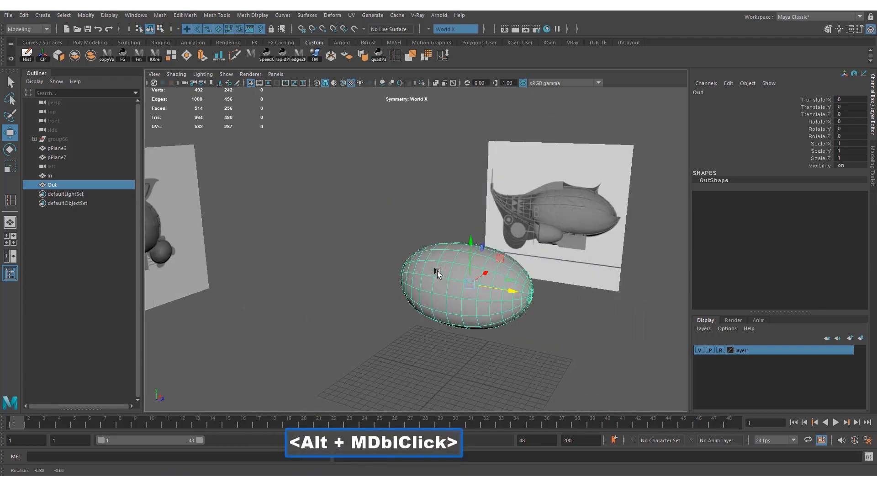
pyautogui.keyDown('alt'); pyautogui.moveTo(437, 272); pyautogui.dragTo(421, 272); pyautogui.keyUp('alt')
# Step: Hide the In hull and select the Out hull
pyautogui.click(51, 175)
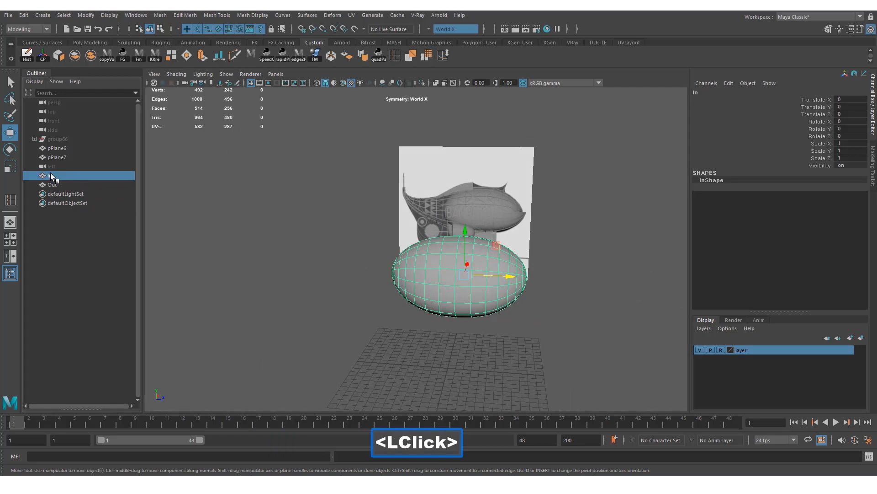
pyautogui.hotkey('ctrl', 'h')
pyautogui.click(471, 305)
pyautogui.keyDown('alt'); pyautogui.moveTo(471, 306); pyautogui.dragTo(482, 308, button='right'); pyautogui.keyUp('alt')
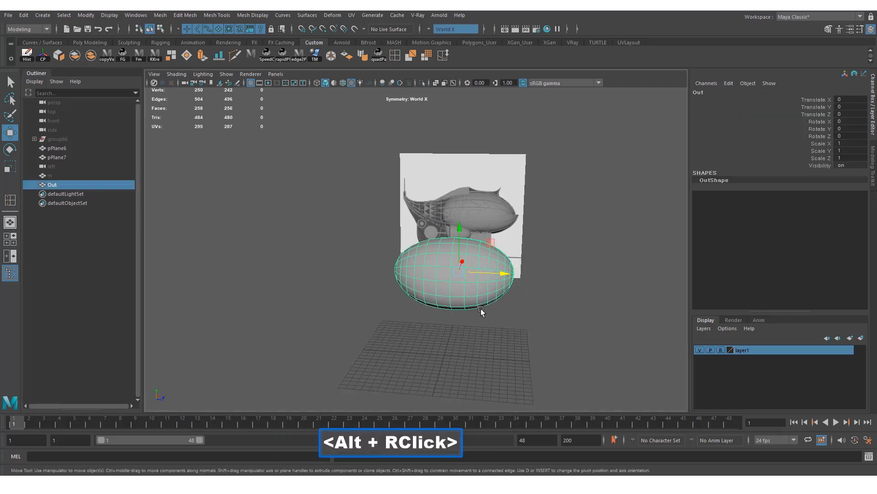
# Step: Show the Out hull over the side reference in the side view and turn symmetry off
pyautogui.keyDown('alt'); pyautogui.moveTo(482, 307); pyautogui.dragTo(451, 300); pyautogui.keyUp('alt')
pyautogui.keyDown('alt'); pyautogui.moveTo(451, 299); pyautogui.dragTo(438, 204, button='right'); pyautogui.keyUp('alt')
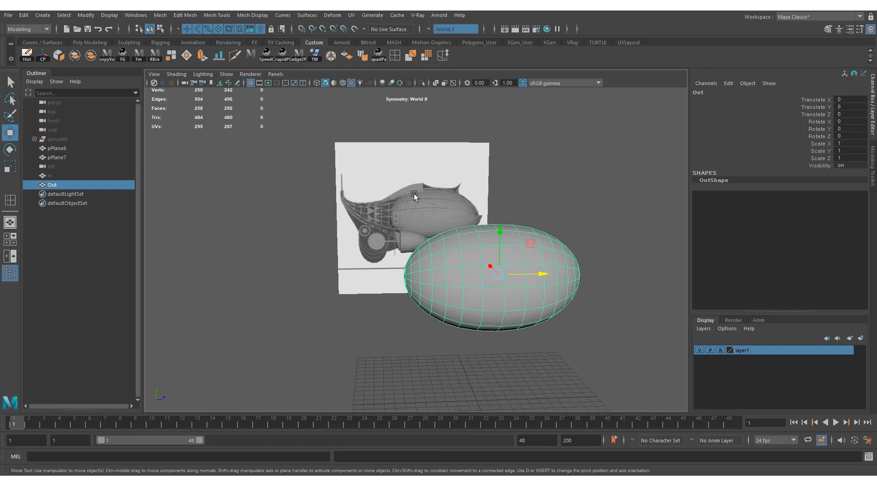
pyautogui.press('space')
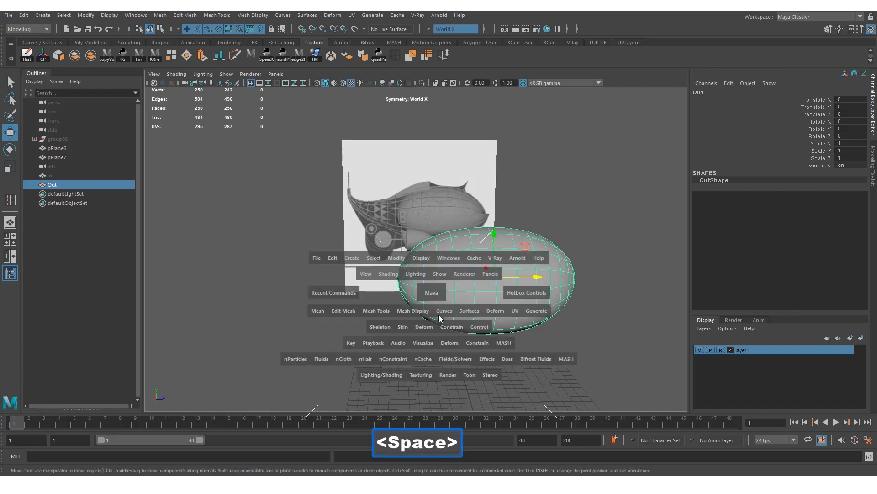
pyautogui.press('space')
pyautogui.keyDown('alt'); pyautogui.moveTo(497, 305); pyautogui.dragTo(541, 286, button='middle'); pyautogui.keyUp('alt')
pyautogui.keyDown('alt'); pyautogui.moveTo(541, 286); pyautogui.dragTo(432, 252, button='right'); pyautogui.keyUp('alt')
pyautogui.keyDown('alt'); pyautogui.moveTo(432, 251); pyautogui.dragTo(420, 265, button='middle'); pyautogui.keyUp('alt')
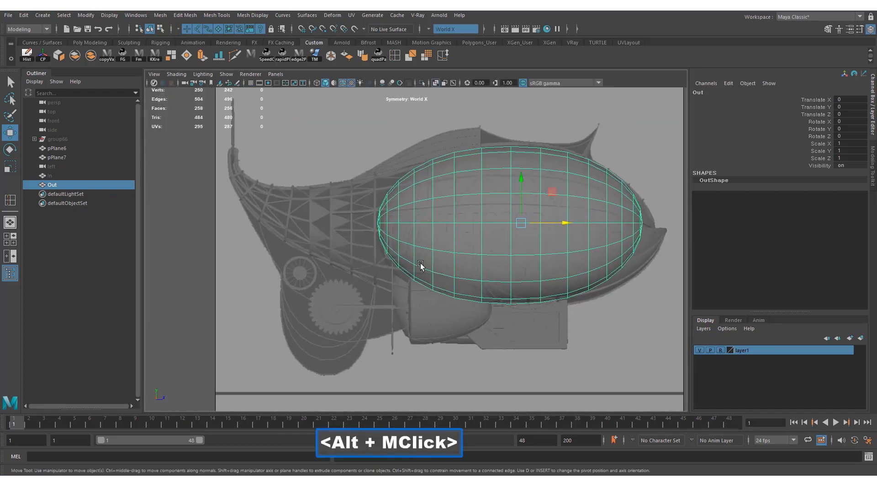
pyautogui.keyDown('alt'); pyautogui.moveTo(421, 265); pyautogui.dragTo(441, 234, button='right'); pyautogui.keyUp('alt')
pyautogui.click(328, 158)
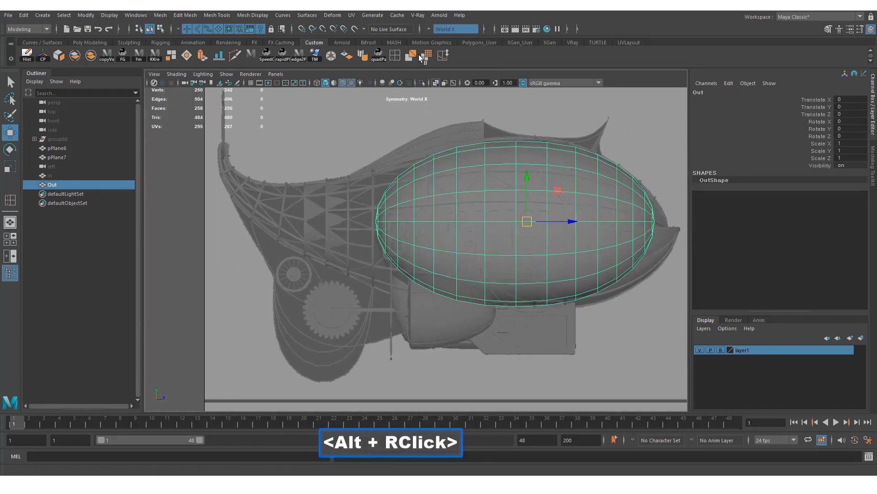
pyautogui.click(430, 28)
pyautogui.click(441, 33)
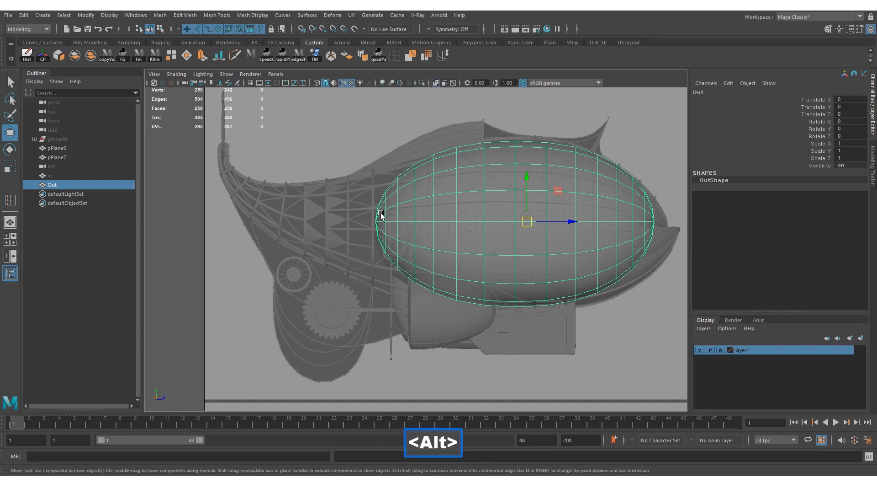
# Step: Apply a lattice deformer around the Out hull
pyautogui.click(402, 202)
pyautogui.keyDown('alt'); pyautogui.moveTo(416, 197); pyautogui.dragTo(348, 206, button='middle'); pyautogui.keyUp('alt')
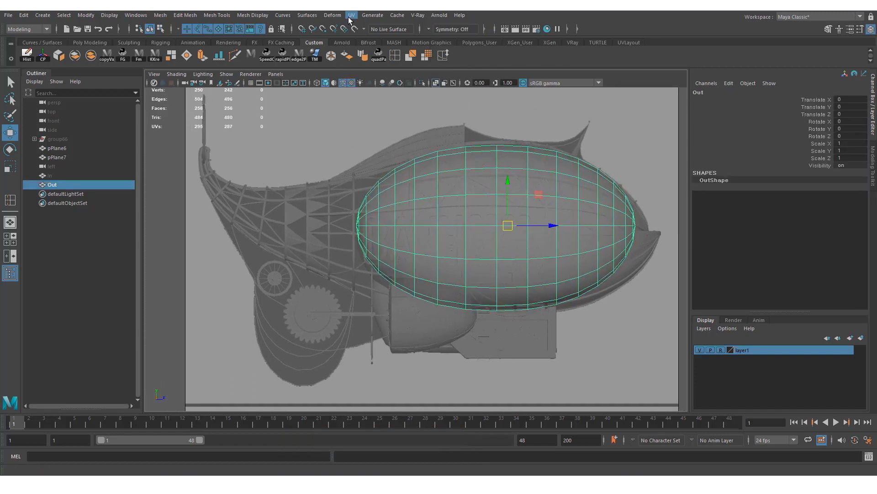
pyautogui.click(327, 16)
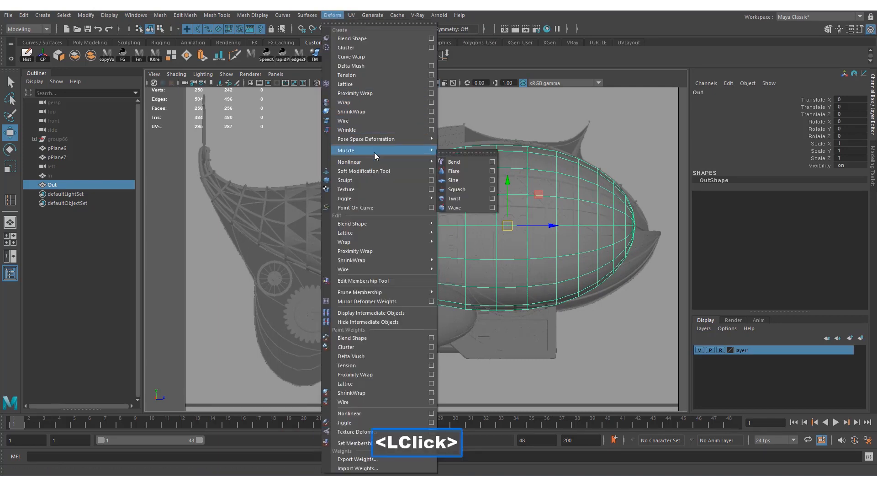
pyautogui.moveTo(371, 200)
pyautogui.click(345, 84)
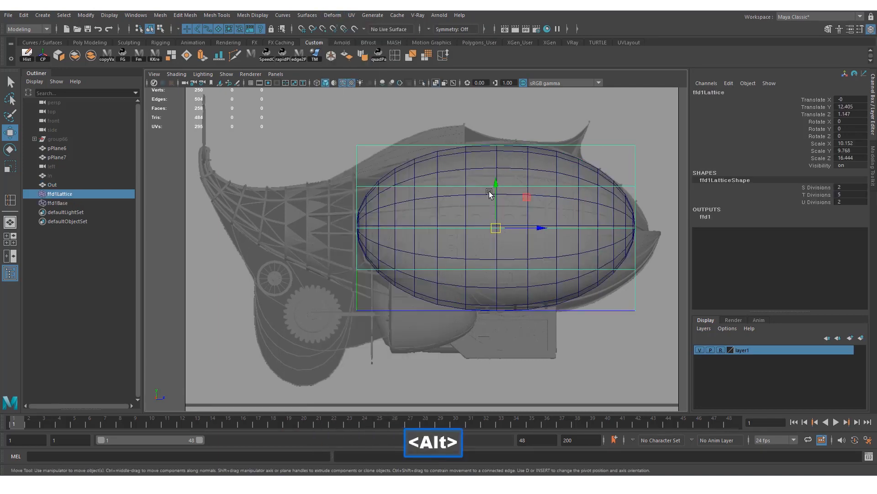
# Step: Set the Out hull's lattice to 2 S, 3 T and 4 U divisions
pyautogui.keyDown('alt'); pyautogui.moveTo(311, 185); pyautogui.dragTo(346, 210, button='middle'); pyautogui.keyUp('alt')
pyautogui.click(818, 195)
pyautogui.moveTo(599, 163); pyautogui.dragTo(549, 174, button='middle')
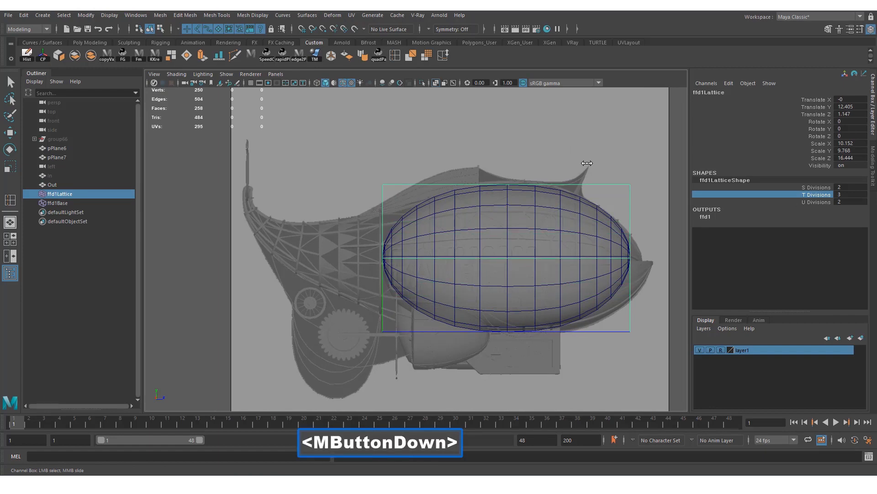
pyautogui.keyDown('alt'); pyautogui.moveTo(549, 174); pyautogui.dragTo(751, 196, button='right'); pyautogui.keyUp('alt')
pyautogui.moveTo(479, 178); pyautogui.dragTo(492, 179, button='middle')
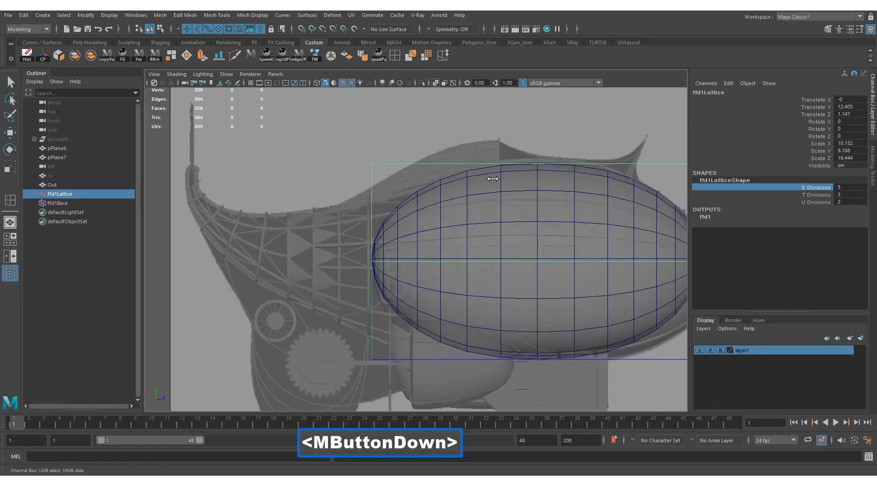
pyautogui.scroll(-2, 492, 179)
pyautogui.hotkey('ctrl', 'z')
pyautogui.doubleClick(816, 202)
pyautogui.moveTo(579, 196); pyautogui.dragTo(592, 195, button='middle')
pyautogui.keyDown('alt'); pyautogui.moveTo(592, 196); pyautogui.dragTo(403, 176, button='right'); pyautogui.keyUp('alt')
# Step: Stretch the Out hull's tail end by moving the lattice's end column of points outward to the tail of the side reference
pyautogui.press('F9')
pyautogui.moveTo(307, 149); pyautogui.dragTo(405, 360)
pyautogui.keyDown('alt'); pyautogui.moveTo(437, 339); pyautogui.dragTo(445, 342, button='right'); pyautogui.keyUp('alt')
pyautogui.press('w')
pyautogui.press('w')
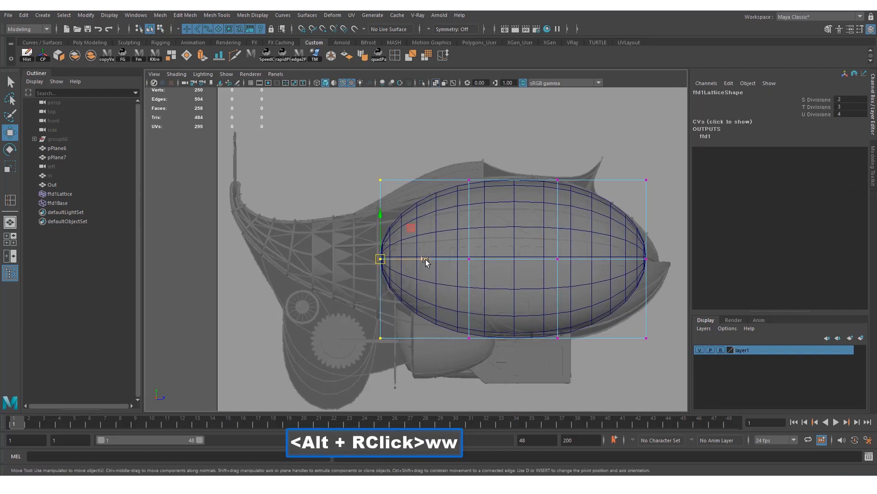
pyautogui.moveTo(427, 259); pyautogui.dragTo(290, 238)
pyautogui.keyDown('alt'); pyautogui.moveTo(298, 240); pyautogui.dragTo(327, 231, button='middle'); pyautogui.keyUp('alt')
# Step: Select the Out hull and delete its construction history to bake the lattice deformation
pyautogui.click(498, 228)
pyautogui.keyDown('alt'); pyautogui.moveTo(498, 228); pyautogui.dragTo(463, 262, button='right'); pyautogui.keyUp('alt')
pyautogui.keyDown('alt'); pyautogui.moveTo(462, 262); pyautogui.dragTo(452, 261, button='middle'); pyautogui.keyUp('alt')
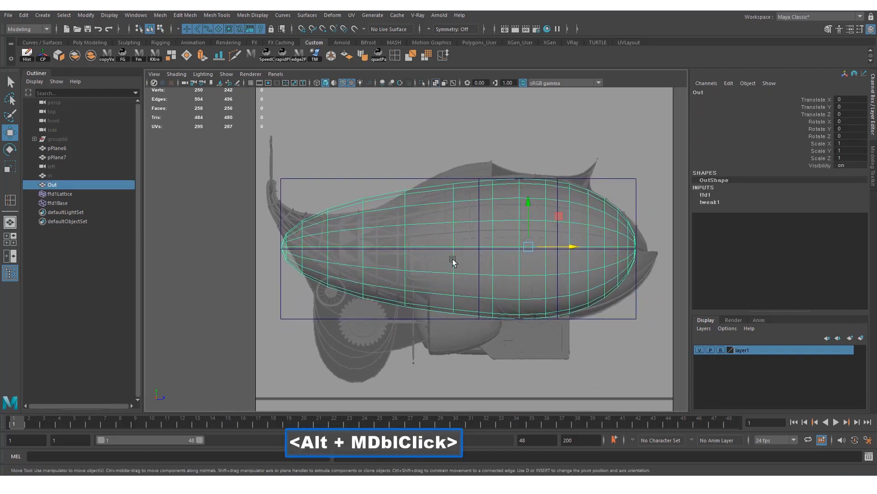
pyautogui.click(27, 58)
# Step: Move, scale and rotate the Out hull's tail-end vertices to fit the upturned tail tip in the side reference
pyautogui.keyDown('alt'); pyautogui.moveTo(323, 233); pyautogui.dragTo(289, 235, button='middle'); pyautogui.keyUp('alt')
pyautogui.keyDown('alt'); pyautogui.moveTo(289, 235); pyautogui.dragTo(335, 215, button='right'); pyautogui.keyUp('alt')
pyautogui.keyDown('alt'); pyautogui.moveTo(335, 215); pyautogui.dragTo(340, 219, button='middle'); pyautogui.keyUp('alt')
pyautogui.keyDown('alt'); pyautogui.moveTo(341, 220); pyautogui.dragTo(356, 217, button='right'); pyautogui.keyUp('alt')
pyautogui.keyDown('alt'); pyautogui.moveTo(357, 217); pyautogui.dragTo(488, 213, button='middle'); pyautogui.keyUp('alt')
pyautogui.hotkey('alt', 'w')
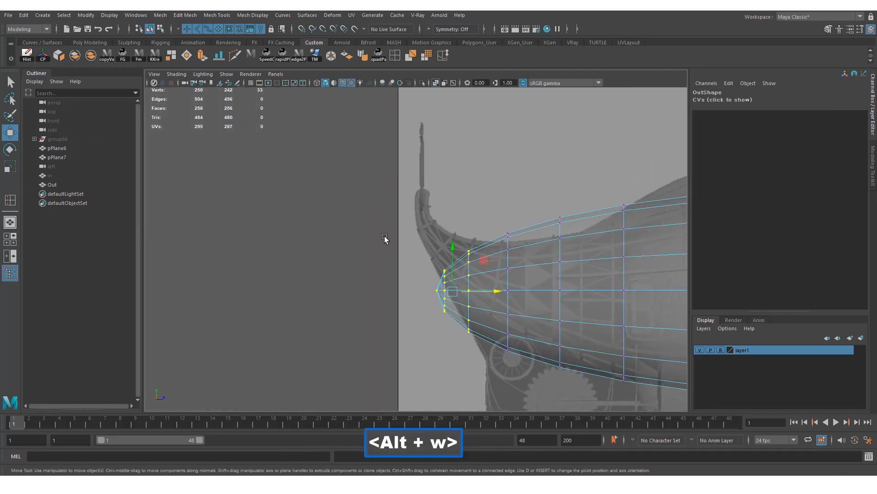
pyautogui.moveTo(449, 334); pyautogui.dragTo(450, 334)
pyautogui.keyDown('alt'); pyautogui.moveTo(402, 284); pyautogui.dragTo(365, 273, button='middle'); pyautogui.keyUp('alt')
pyautogui.moveTo(359, 265); pyautogui.dragTo(400, 299)
pyautogui.keyDown('alt'); pyautogui.moveTo(369, 306); pyautogui.dragTo(411, 319, button='middle'); pyautogui.keyUp('alt')
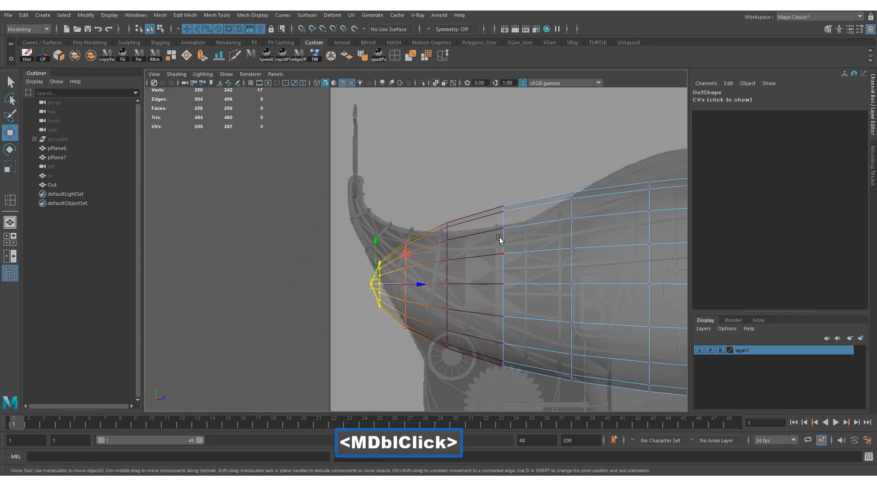
pyautogui.keyDown('alt'); pyautogui.moveTo(500, 238); pyautogui.dragTo(501, 232, button='middle'); pyautogui.keyUp('alt')
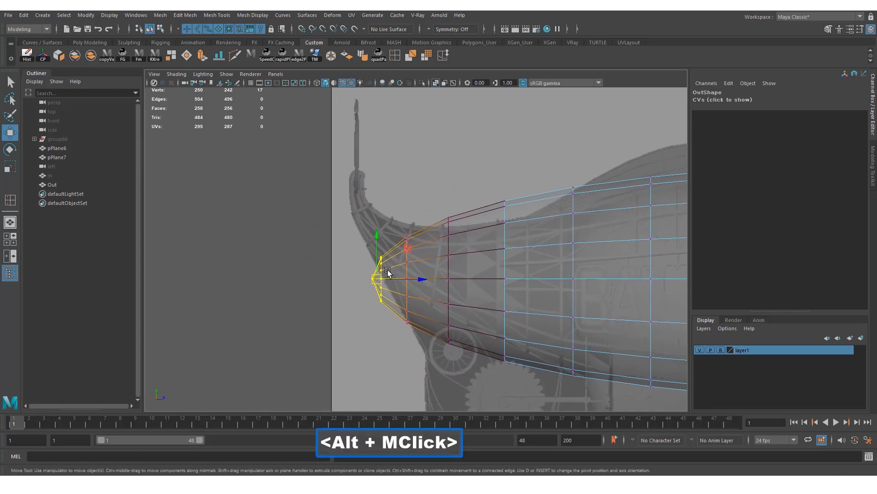
pyautogui.keyDown('alt'); pyautogui.moveTo(393, 269); pyautogui.dragTo(384, 278, button='right'); pyautogui.keyUp('alt')
pyautogui.press('w')
pyautogui.moveTo(384, 279); pyautogui.dragTo(350, 175)
pyautogui.press('r')
pyautogui.press('e')
pyautogui.press('w')
pyautogui.keyDown('alt'); pyautogui.moveTo(398, 209); pyautogui.dragTo(347, 195, button='right'); pyautogui.keyUp('alt')
# Step: Select the edge loop just below the tail tip, then scale and move it to fit the narrow neck in the reference
pyautogui.moveTo(347, 194); pyautogui.dragTo(346, 180, button='right')
pyautogui.press('w')
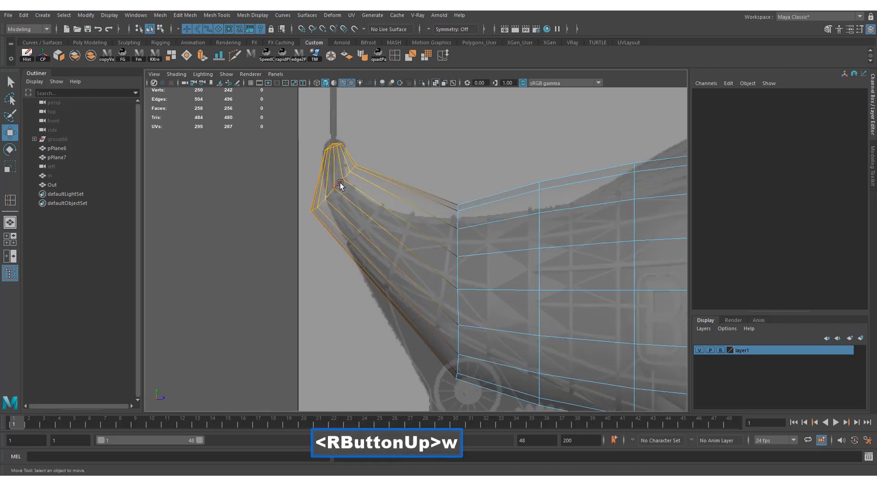
pyautogui.doubleClick(346, 187)
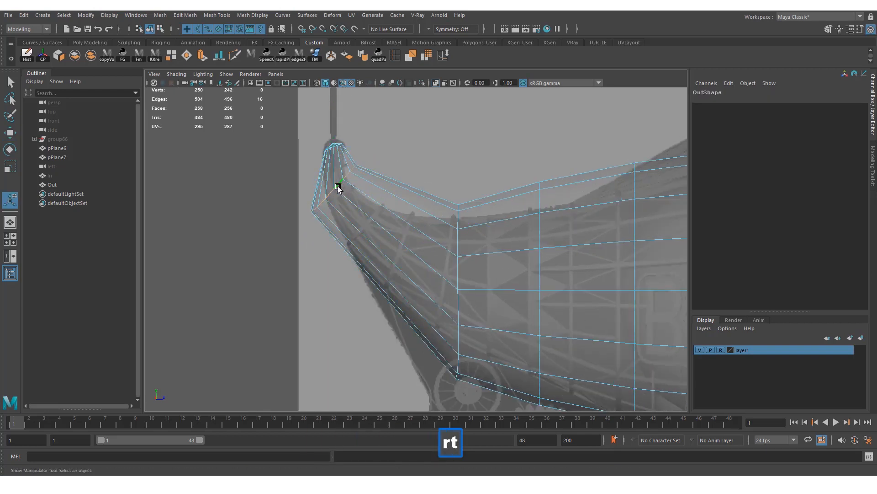
pyautogui.moveTo(343, 196); pyautogui.dragTo(320, 194)
pyautogui.press('r')
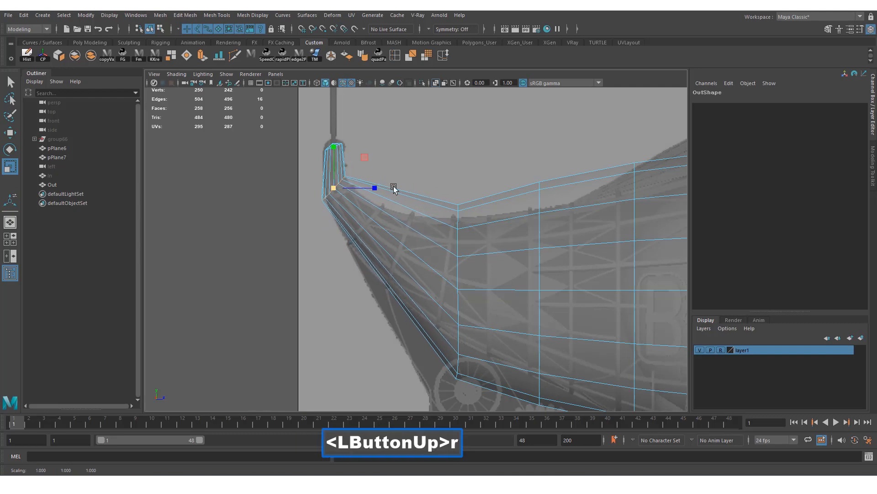
pyautogui.press('e')
pyautogui.press('w')
pyautogui.press('w')
pyautogui.moveTo(377, 185); pyautogui.dragTo(341, 194)
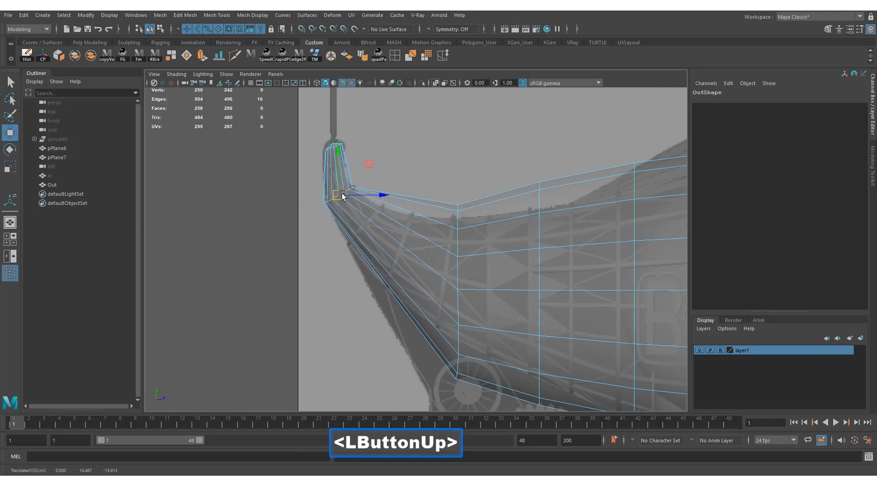
# Step: Examine the Out hull's bent tail in the perspective view from several angles
pyautogui.press('space')
pyautogui.keyDown('alt'); pyautogui.moveTo(509, 201); pyautogui.dragTo(525, 192); pyautogui.keyUp('alt')
pyautogui.keyDown('alt'); pyautogui.middleClick(554, 328); pyautogui.keyUp('alt')
pyautogui.keyDown('alt'); pyautogui.moveTo(554, 328); pyautogui.dragTo(533, 334); pyautogui.keyUp('alt')
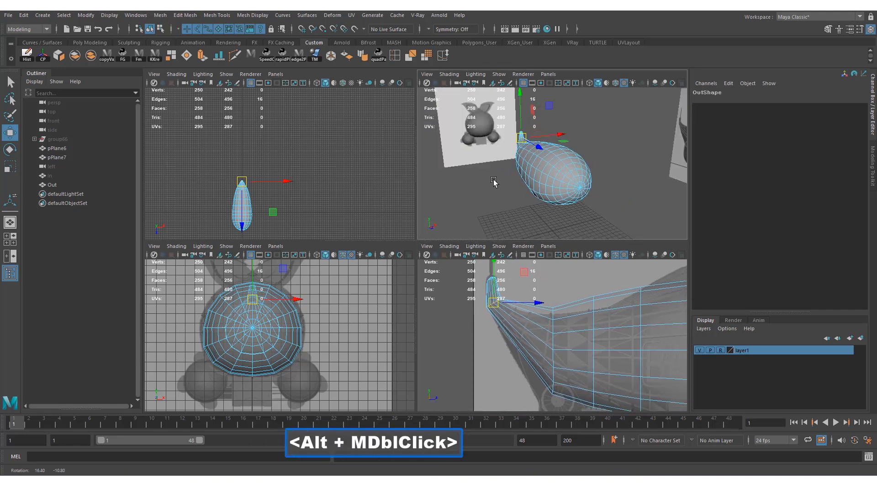
pyautogui.keyDown('alt'); pyautogui.moveTo(494, 190); pyautogui.dragTo(526, 212, button='middle'); pyautogui.keyUp('alt')
pyautogui.keyDown('alt'); pyautogui.moveTo(529, 215); pyautogui.dragTo(539, 137); pyautogui.keyUp('alt')
pyautogui.keyDown('alt'); pyautogui.doubleClick(555, 183); pyautogui.keyUp('alt')
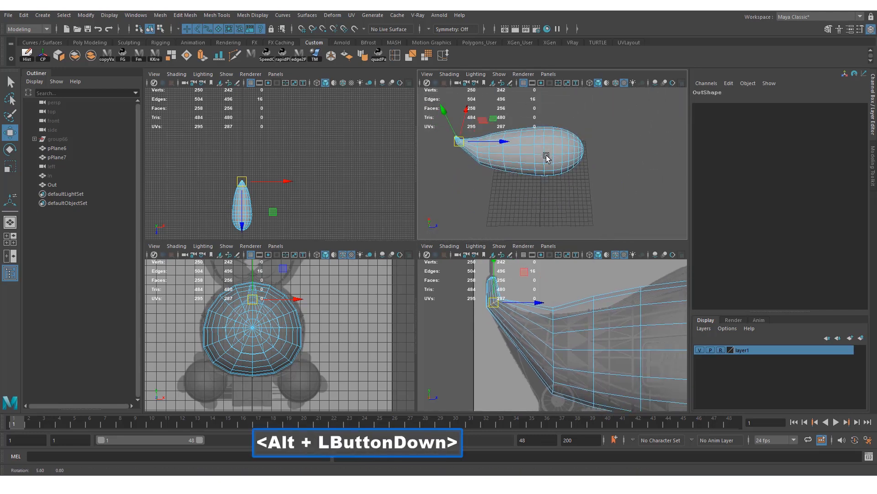
# Step: Select the next edge loop along the tail in the side view and move it toward the outer edge of the reference tail
pyautogui.keyDown('alt'); pyautogui.moveTo(530, 333); pyautogui.dragTo(521, 342); pyautogui.keyUp('alt')
pyautogui.keyDown('alt'); pyautogui.moveTo(521, 343); pyautogui.dragTo(539, 335, button='right'); pyautogui.keyUp('alt')
pyautogui.doubleClick(508, 325)
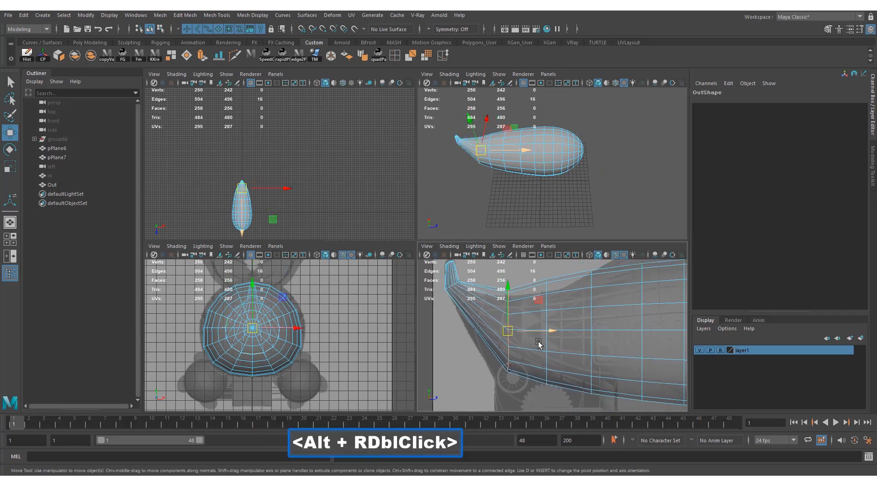
pyautogui.keyDown('alt'); pyautogui.moveTo(539, 335); pyautogui.dragTo(556, 338, button='middle'); pyautogui.keyUp('alt')
pyautogui.press('r')
pyautogui.keyDown('alt'); pyautogui.moveTo(516, 333); pyautogui.dragTo(519, 333, button='right'); pyautogui.keyUp('alt')
pyautogui.press('w')
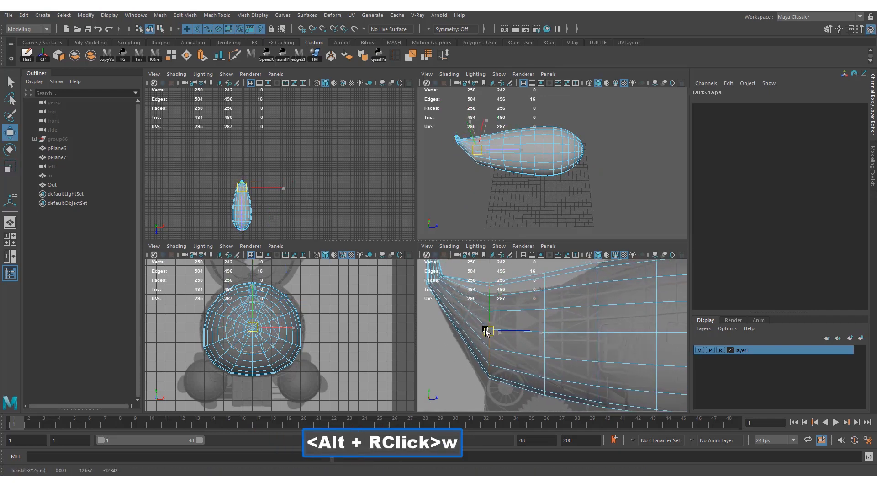
pyautogui.click(455, 329)
pyautogui.press('r')
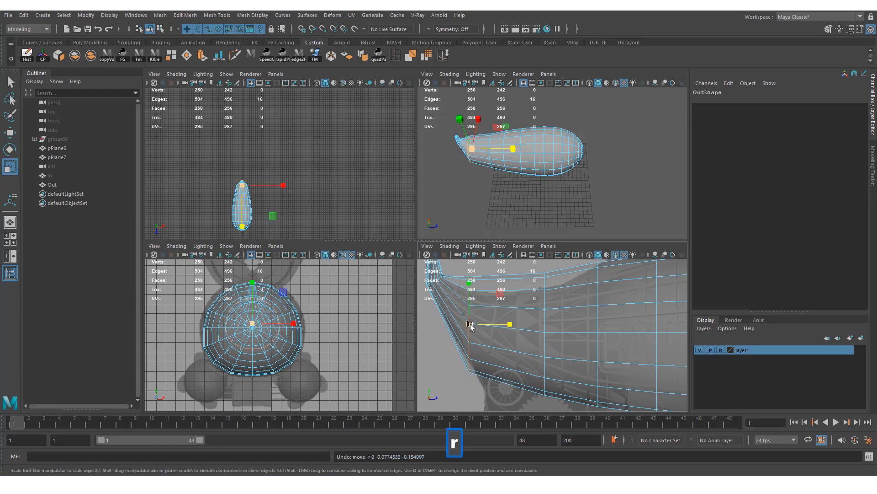
pyautogui.click(457, 326)
pyautogui.keyDown('alt'); pyautogui.moveTo(501, 326); pyautogui.dragTo(506, 328, button='right'); pyautogui.keyUp('alt')
# Step: Tilt and scale the selected tail edge loop so it follows the curve of the reference tail
pyautogui.press('space')
pyautogui.press('e')
pyautogui.keyDown('alt'); pyautogui.moveTo(608, 345); pyautogui.dragTo(372, 221, button='right'); pyautogui.keyUp('alt')
pyautogui.moveTo(366, 224); pyautogui.dragTo(288, 292)
pyautogui.press('r')
pyautogui.moveTo(328, 242); pyautogui.dragTo(328, 223)
# Step: Move the edge loop above the small wheel toward the tail and scale it down to the reference outline
pyautogui.keyDown('alt'); pyautogui.moveTo(526, 256); pyautogui.dragTo(465, 221, button='right'); pyautogui.keyUp('alt')
pyautogui.press('w')
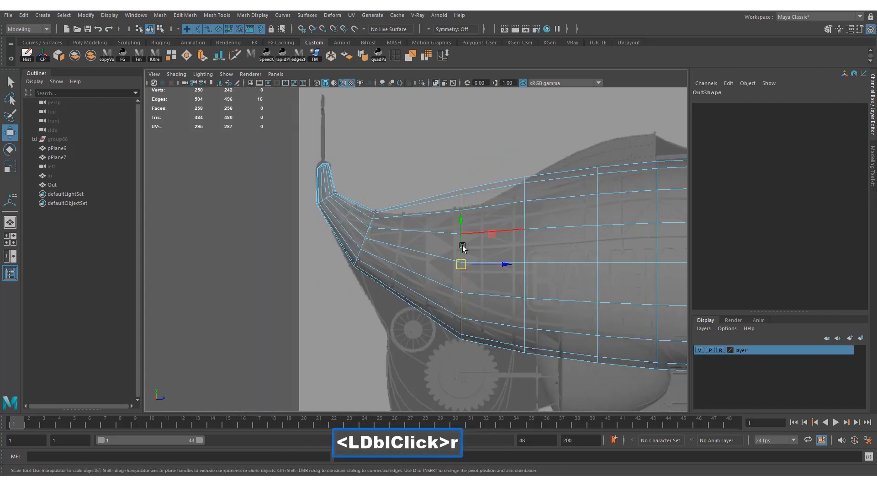
pyautogui.moveTo(461, 264); pyautogui.dragTo(418, 282)
pyautogui.hotkey('ctrl', 'z')
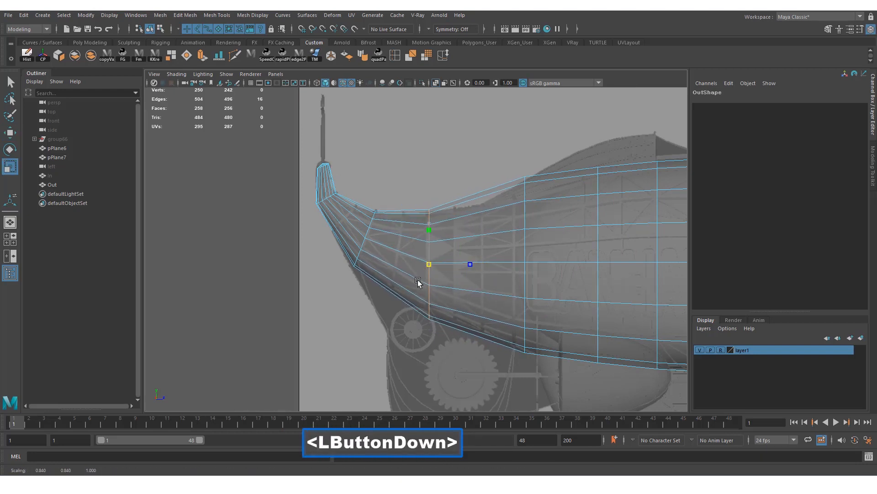
# Step: Scale down and reposition the edge loop where the tail widens into the main balloon to match the reference outline
pyautogui.keyDown('alt'); pyautogui.moveTo(537, 233); pyautogui.dragTo(467, 228, button='middle'); pyautogui.keyUp('alt')
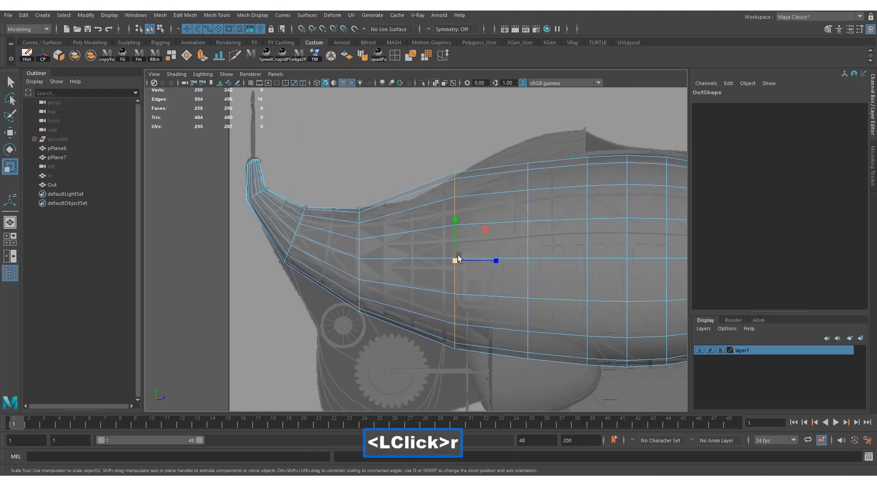
pyautogui.moveTo(459, 257); pyautogui.dragTo(443, 264)
pyautogui.press('w')
pyautogui.moveTo(455, 216); pyautogui.dragTo(455, 222)
pyautogui.keyDown('alt'); pyautogui.moveTo(417, 224); pyautogui.dragTo(363, 215, button='middle'); pyautogui.keyUp('alt')
pyautogui.press('w')
pyautogui.moveTo(440, 262); pyautogui.dragTo(437, 262)
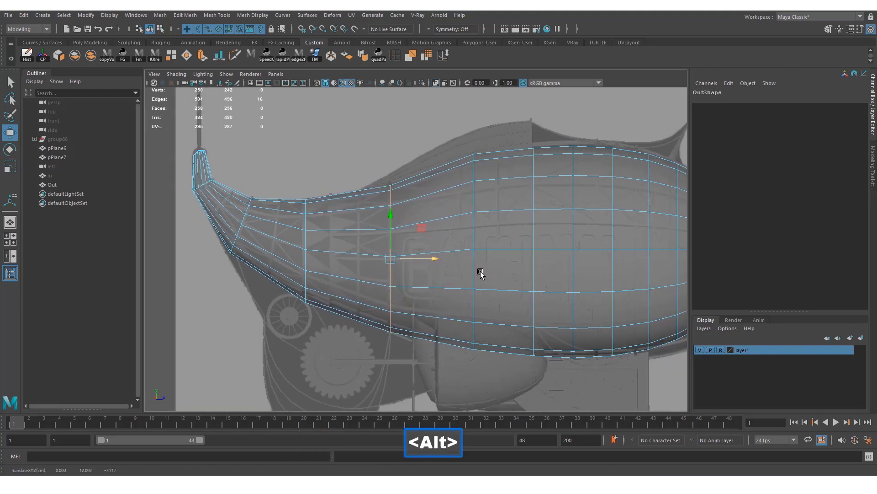
# Step: Scale the edge loops across the main balloon body to match the reference's upper and lower outline
pyautogui.keyDown('alt'); pyautogui.moveTo(480, 272); pyautogui.dragTo(446, 231, button='middle'); pyautogui.keyUp('alt')
pyautogui.moveTo(410, 247); pyautogui.dragTo(411, 248)
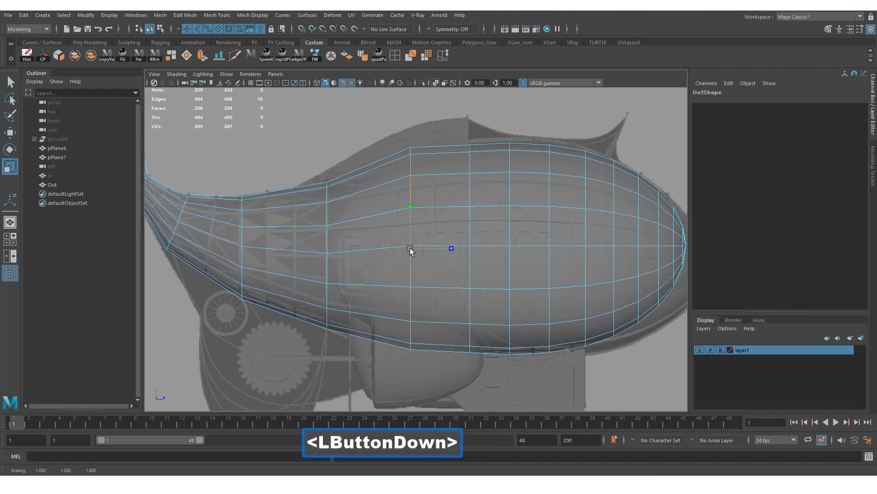
pyautogui.keyDown('alt'); pyautogui.moveTo(466, 190); pyautogui.dragTo(442, 185, button='middle'); pyautogui.keyUp('alt')
pyautogui.press('w')
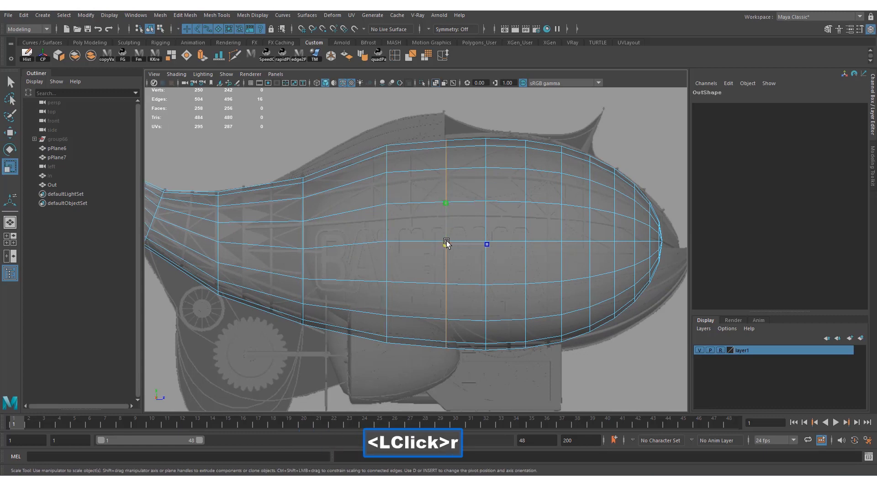
pyautogui.moveTo(447, 243); pyautogui.dragTo(446, 243)
pyautogui.keyDown('alt'); pyautogui.moveTo(492, 210); pyautogui.dragTo(474, 236, button='middle'); pyautogui.keyUp('alt')
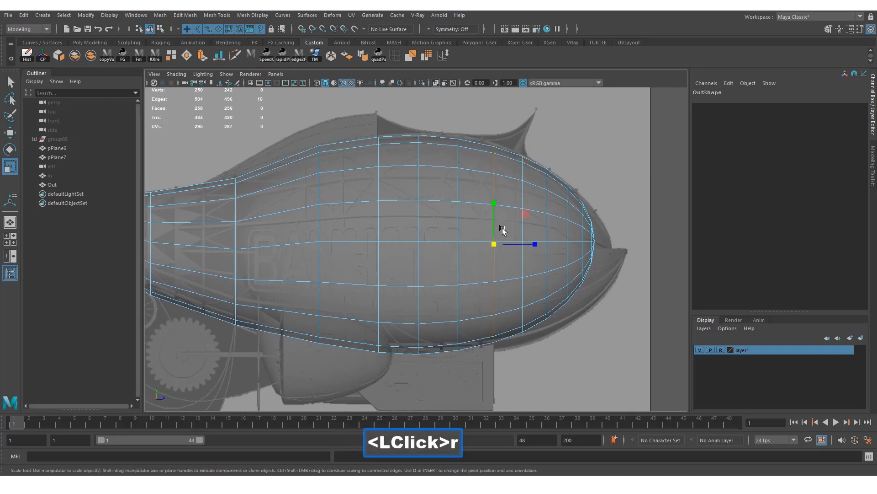
pyautogui.press('r')
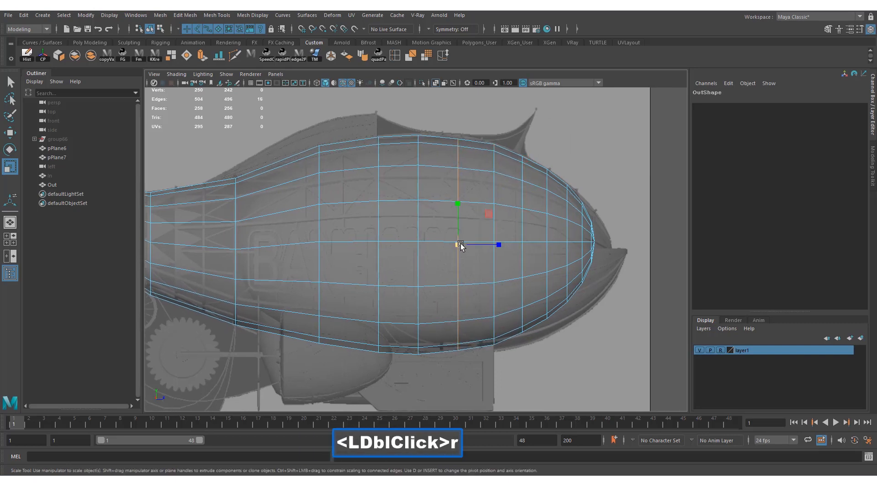
pyautogui.moveTo(460, 243); pyautogui.dragTo(465, 243)
pyautogui.keyDown('alt'); pyautogui.moveTo(588, 236); pyautogui.dragTo(469, 215, button='middle'); pyautogui.keyUp('alt')
pyautogui.keyDown('alt'); pyautogui.moveTo(501, 218); pyautogui.dragTo(426, 203, button='right'); pyautogui.keyUp('alt')
pyautogui.keyDown('alt'); pyautogui.moveTo(299, 182); pyautogui.dragTo(428, 199, button='middle'); pyautogui.keyUp('alt')
# Step: Insert two edge loops across the Out hull's tapered section, one on each side of the loop where the tail meets the body
pyautogui.moveTo(429, 199); pyautogui.dragTo(462, 170, button='right')
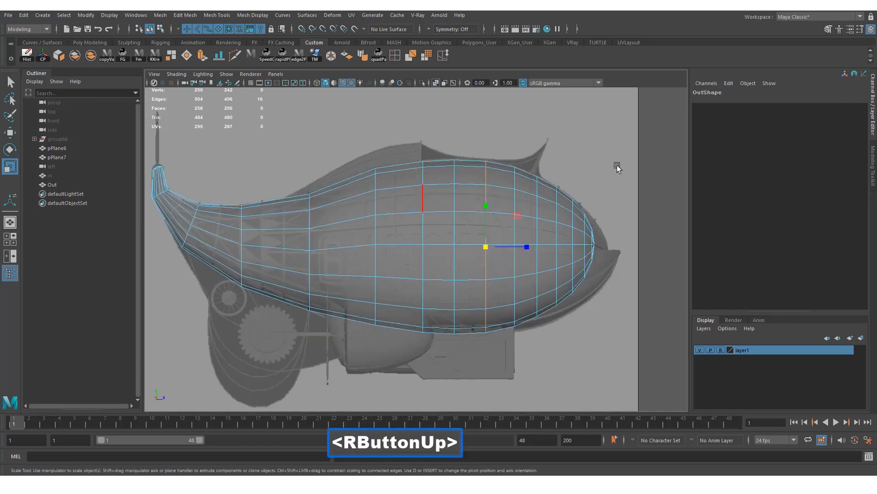
pyautogui.click(617, 165)
pyautogui.keyDown('alt'); pyautogui.moveTo(335, 193); pyautogui.dragTo(478, 212, button='middle'); pyautogui.keyUp('alt')
pyautogui.click(478, 212)
pyautogui.keyDown('alt'); pyautogui.moveTo(210, 97); pyautogui.dragTo(254, 108, button='right'); pyautogui.keyUp('alt')
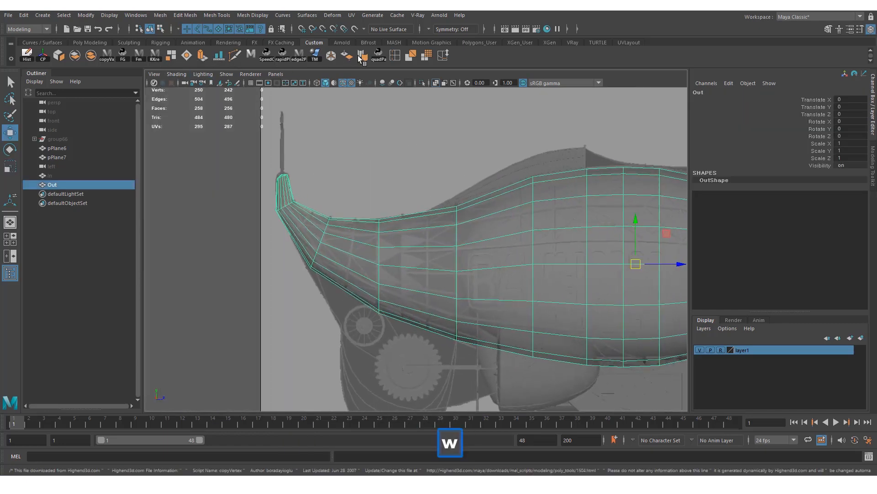
pyautogui.click(394, 58)
pyautogui.keyDown('alt'); pyautogui.moveTo(567, 204); pyautogui.dragTo(497, 204, button='right'); pyautogui.keyUp('alt')
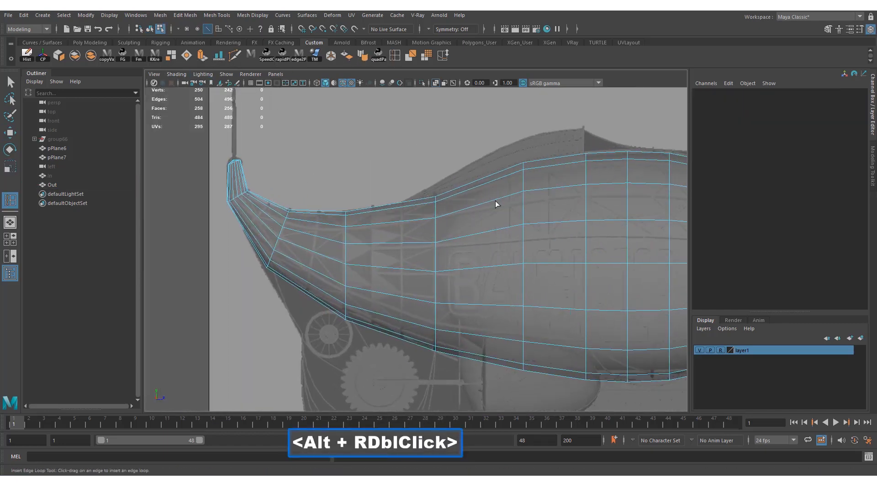
pyautogui.click(481, 204)
pyautogui.moveTo(485, 204); pyautogui.dragTo(481, 204)
pyautogui.keyDown('alt'); pyautogui.moveTo(485, 203); pyautogui.dragTo(476, 203, button='middle'); pyautogui.keyUp('alt')
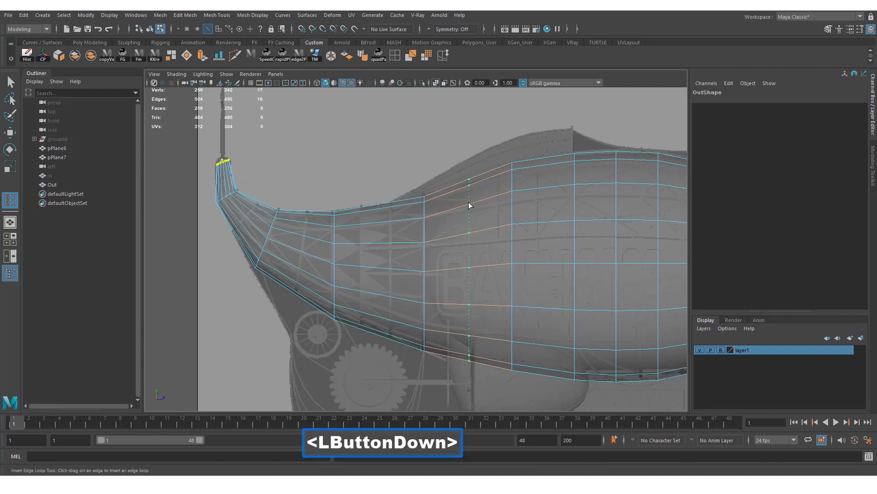
pyautogui.moveTo(469, 206); pyautogui.dragTo(469, 205)
pyautogui.keyDown('alt'); pyautogui.moveTo(386, 217); pyautogui.dragTo(431, 213, button='middle'); pyautogui.keyUp('alt')
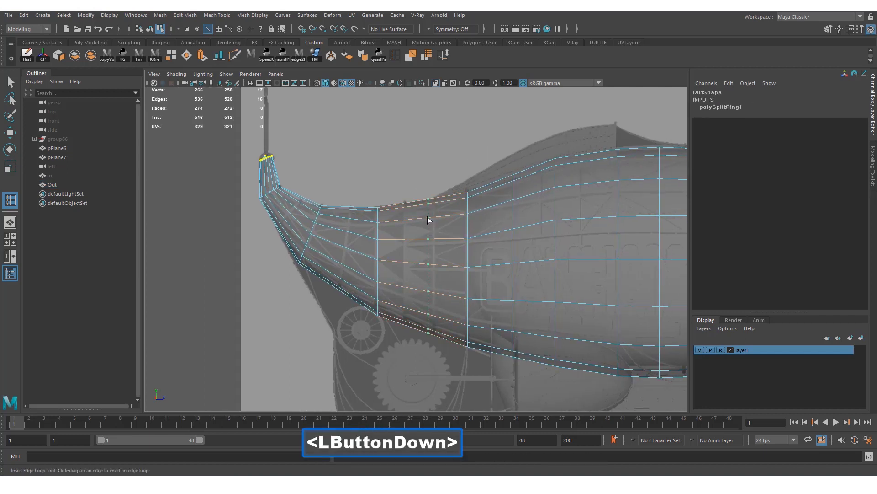
pyautogui.click(424, 222)
# Step: Scale the vertices of the new edge loop between the small wheel and the gear to match the reference outline
pyautogui.keyDown('alt'); pyautogui.moveTo(424, 221); pyautogui.dragTo(445, 215, button='right'); pyautogui.keyUp('alt')
pyautogui.press('w')
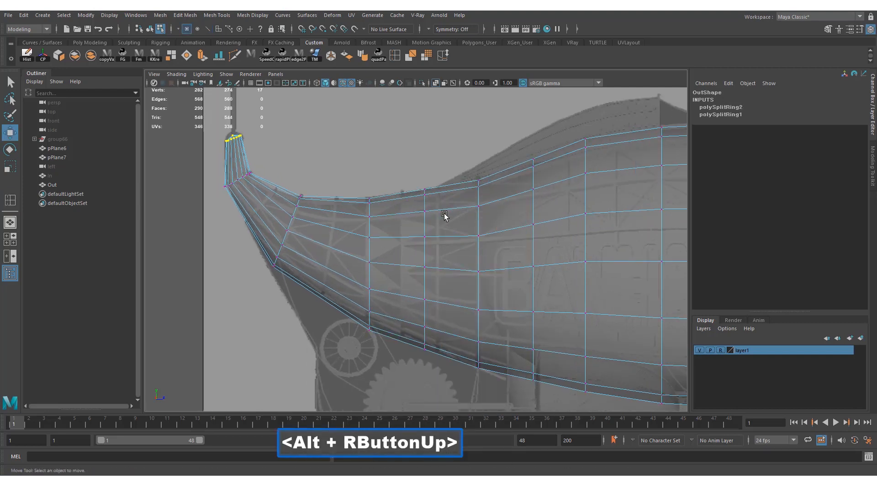
pyautogui.keyDown('alt'); pyautogui.moveTo(437, 359); pyautogui.dragTo(425, 269, button='right'); pyautogui.keyUp('alt')
pyautogui.press('r')
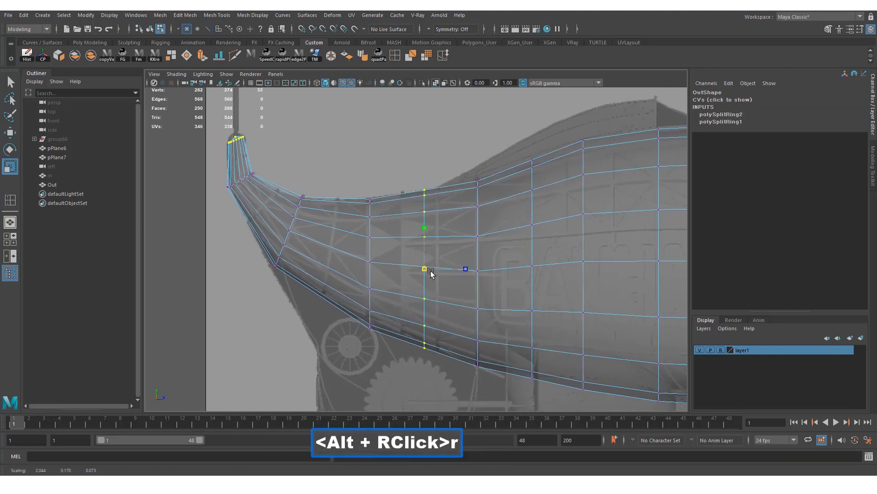
# Step: Try to uniformly scale down the edge loop at the tail bend in the perspective view
pyautogui.press('space')
pyautogui.press('space')
pyautogui.keyDown('alt'); pyautogui.moveTo(547, 188); pyautogui.dragTo(501, 277); pyautogui.keyUp('alt')
pyautogui.keyDown('alt'); pyautogui.moveTo(502, 277); pyautogui.dragTo(500, 255, button='middle'); pyautogui.keyUp('alt')
pyautogui.keyDown('alt'); pyautogui.moveTo(423, 261); pyautogui.dragTo(429, 228); pyautogui.keyUp('alt')
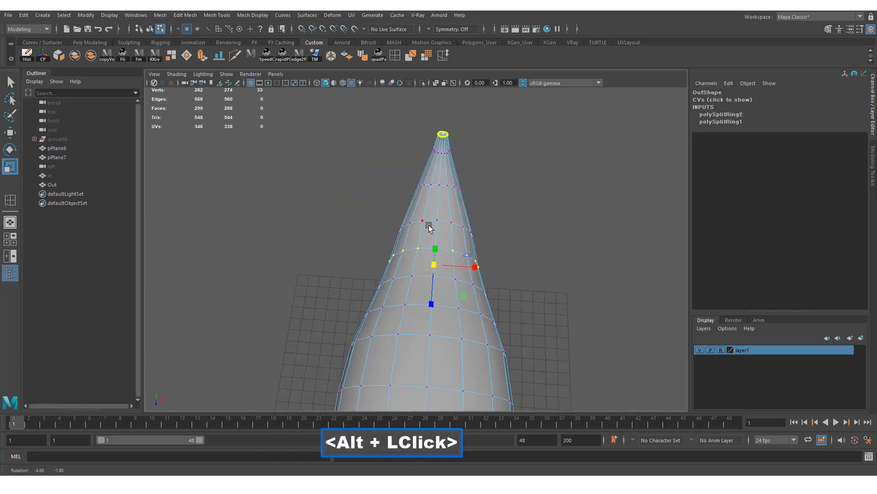
pyautogui.keyDown('alt'); pyautogui.moveTo(434, 175); pyautogui.dragTo(403, 216); pyautogui.keyUp('alt')
pyautogui.keyDown('alt'); pyautogui.moveTo(404, 216); pyautogui.dragTo(430, 179, button='right'); pyautogui.keyUp('alt')
pyautogui.hotkey('alt', 'w')
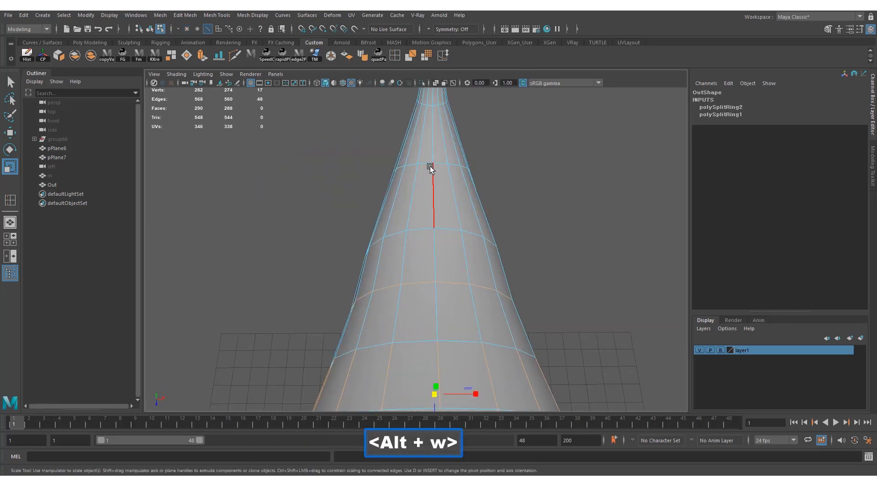
pyautogui.click(429, 164)
pyautogui.keyDown('alt'); pyautogui.moveTo(429, 204); pyautogui.dragTo(435, 202, button='middle'); pyautogui.keyUp('alt')
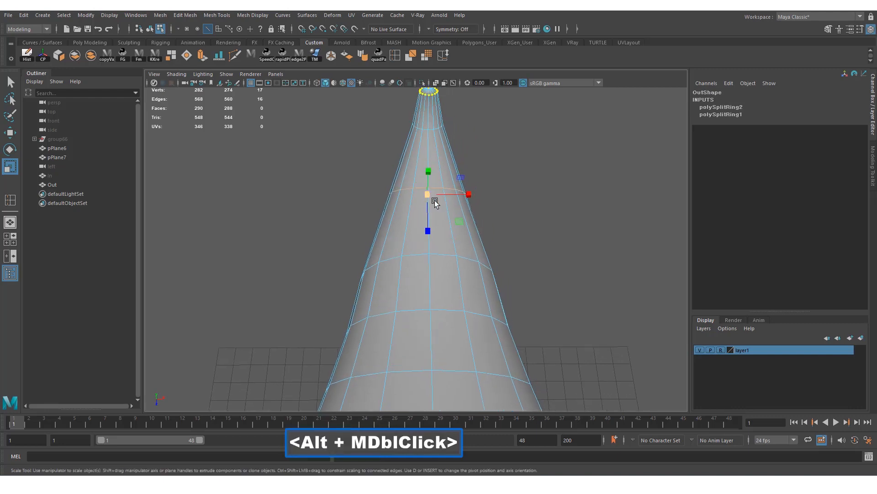
pyautogui.moveTo(427, 196); pyautogui.dragTo(411, 198)
pyautogui.keyDown('alt'); pyautogui.moveTo(418, 214); pyautogui.dragTo(433, 239); pyautogui.keyUp('alt')
pyautogui.hotkey('ctrl', 'z')
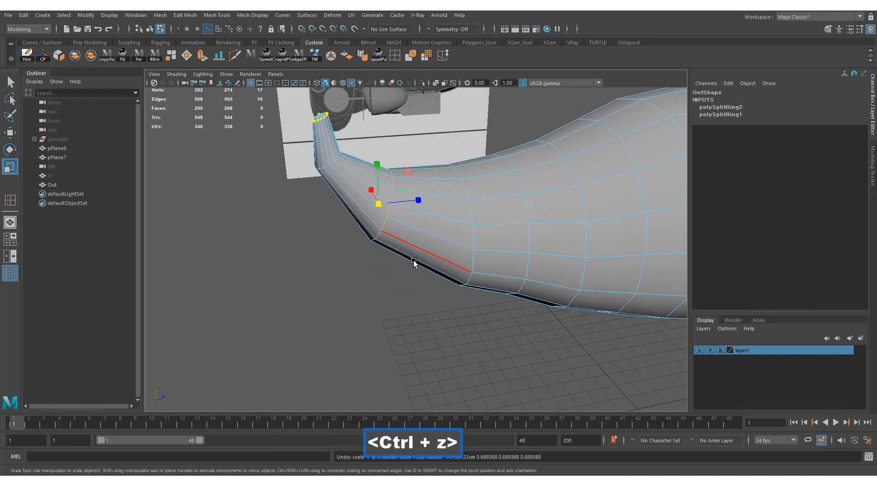
# Step: Narrow the edge loops of the Out hull's tail section sideways only, along X
pyautogui.press('space')
pyautogui.press('space')
pyautogui.keyDown('alt'); pyautogui.middleClick(311, 266); pyautogui.keyUp('alt')
pyautogui.press('space')
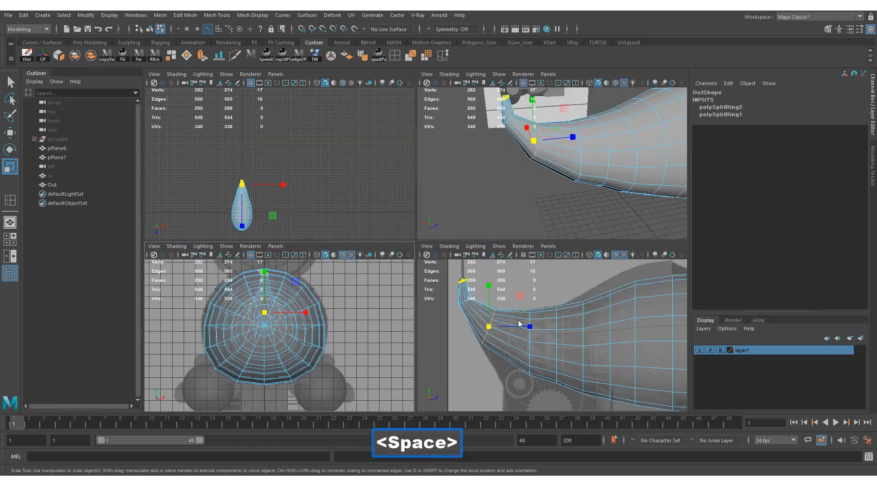
pyautogui.press('space')
pyautogui.keyDown('alt'); pyautogui.moveTo(284, 241); pyautogui.dragTo(315, 233, button='middle'); pyautogui.keyUp('alt')
pyautogui.press('space')
pyautogui.keyDown('alt'); pyautogui.moveTo(513, 161); pyautogui.dragTo(591, 200); pyautogui.keyUp('alt')
pyautogui.press('w')
pyautogui.press('r')
pyautogui.press('w')
pyautogui.press('r')
pyautogui.press('w')
# Step: Scale the edge loop where the tail widens into the balloon body along X to soften the width transition
pyautogui.doubleClick(556, 176)
pyautogui.press('r')
pyautogui.keyDown('alt'); pyautogui.moveTo(622, 204); pyautogui.dragTo(609, 204, button='right'); pyautogui.keyUp('alt')
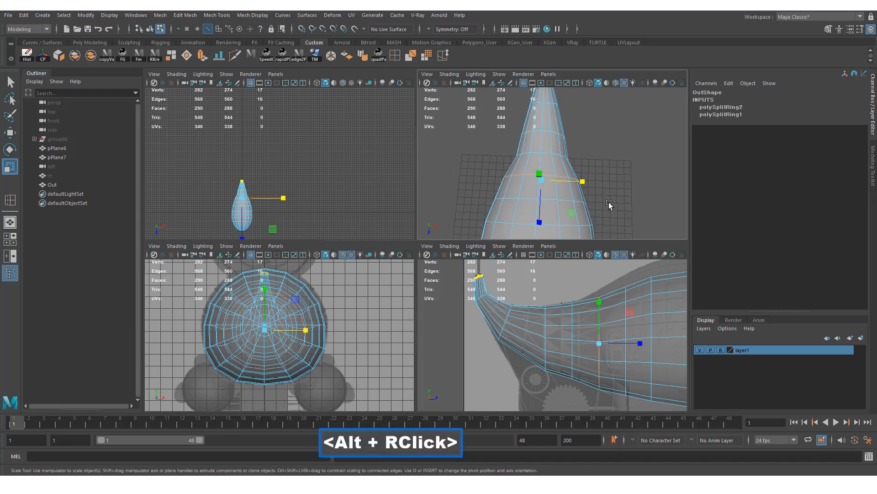
pyautogui.moveTo(578, 185); pyautogui.dragTo(577, 185)
pyautogui.keyDown('alt'); pyautogui.moveTo(576, 186); pyautogui.dragTo(558, 190, button='middle'); pyautogui.keyUp('alt')
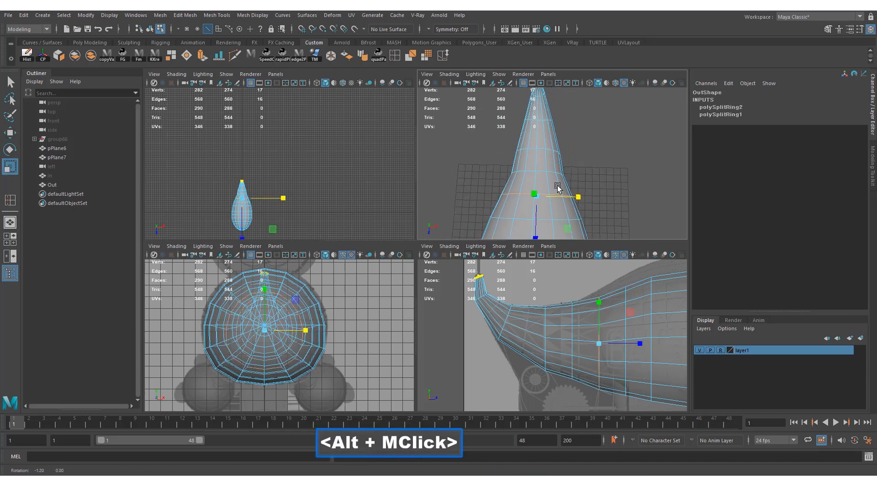
# Step: Adjust the width along X of the edge loops between the body transition and the tail bend for a smooth taper
pyautogui.keyDown('alt'); pyautogui.moveTo(557, 190); pyautogui.dragTo(557, 169, button='right'); pyautogui.keyUp('alt')
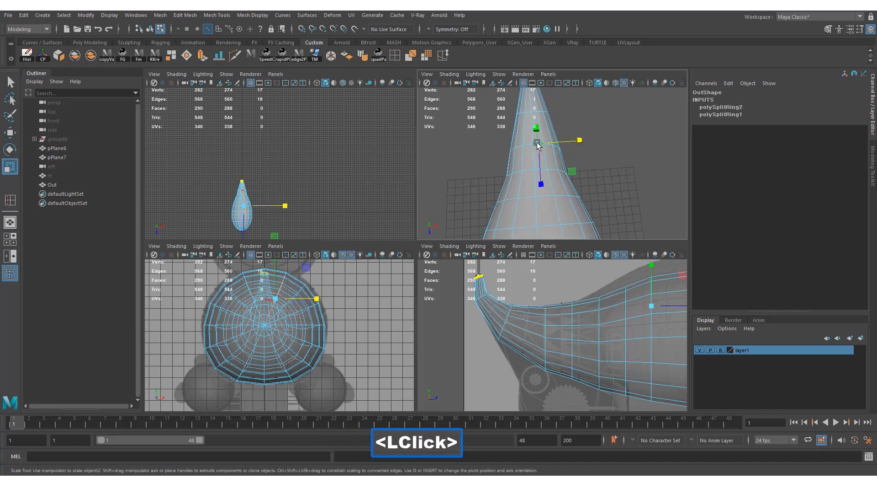
pyautogui.keyDown('alt'); pyautogui.moveTo(537, 145); pyautogui.dragTo(534, 180, button='middle'); pyautogui.keyUp('alt')
pyautogui.keyDown('alt'); pyautogui.doubleClick(571, 159); pyautogui.keyUp('alt')
pyautogui.moveTo(567, 161); pyautogui.dragTo(566, 161)
pyautogui.keyDown('alt'); pyautogui.moveTo(550, 161); pyautogui.dragTo(550, 190, button='middle'); pyautogui.keyUp('alt')
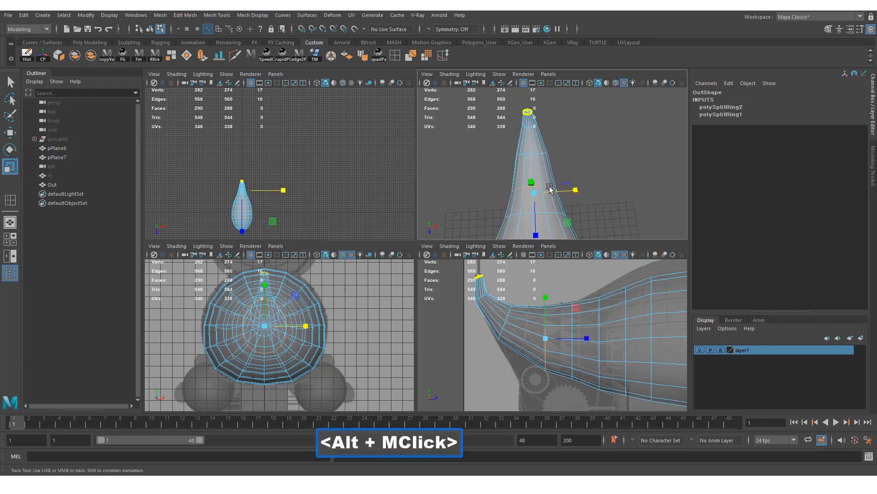
pyautogui.keyDown('alt'); pyautogui.moveTo(550, 189); pyautogui.dragTo(562, 164, button='right'); pyautogui.keyUp('alt')
pyautogui.keyDown('alt'); pyautogui.moveTo(562, 160); pyautogui.dragTo(557, 177, button='middle'); pyautogui.keyUp('alt')
pyautogui.keyDown('alt'); pyautogui.moveTo(617, 206); pyautogui.dragTo(577, 176, button='right'); pyautogui.keyUp('alt')
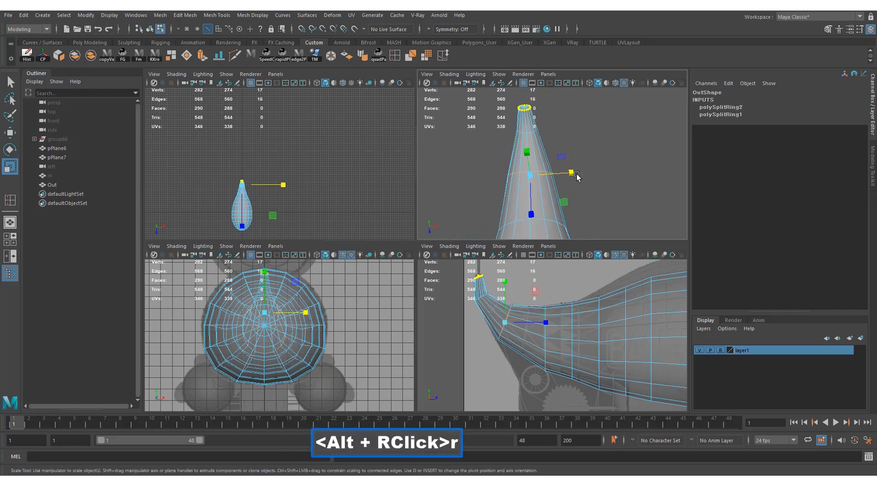
pyautogui.moveTo(567, 173); pyautogui.dragTo(567, 173)
# Step: Return to object mode and examine the Out hull's overall shape from several angles
pyautogui.keyDown('alt'); pyautogui.moveTo(585, 170); pyautogui.dragTo(574, 180, button='right'); pyautogui.keyUp('alt')
pyautogui.keyDown('alt'); pyautogui.moveTo(573, 181); pyautogui.dragTo(619, 164); pyautogui.keyUp('alt')
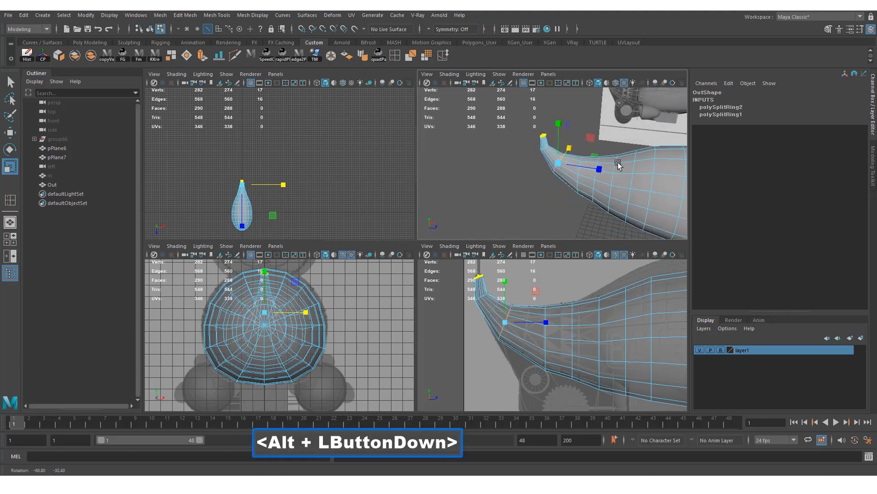
pyautogui.keyDown('alt'); pyautogui.moveTo(619, 164); pyautogui.dragTo(572, 176, button='middle'); pyautogui.keyUp('alt')
pyautogui.keyDown('alt'); pyautogui.moveTo(571, 176); pyautogui.dragTo(603, 176); pyautogui.keyUp('alt')
pyautogui.keyDown('alt'); pyautogui.moveTo(603, 176); pyautogui.dragTo(578, 183, button='right'); pyautogui.keyUp('alt')
pyautogui.keyDown('alt'); pyautogui.moveTo(578, 183); pyautogui.dragTo(579, 173, button='middle'); pyautogui.keyUp('alt')
pyautogui.moveTo(579, 166); pyautogui.dragTo(634, 132, button='right')
pyautogui.click(647, 126)
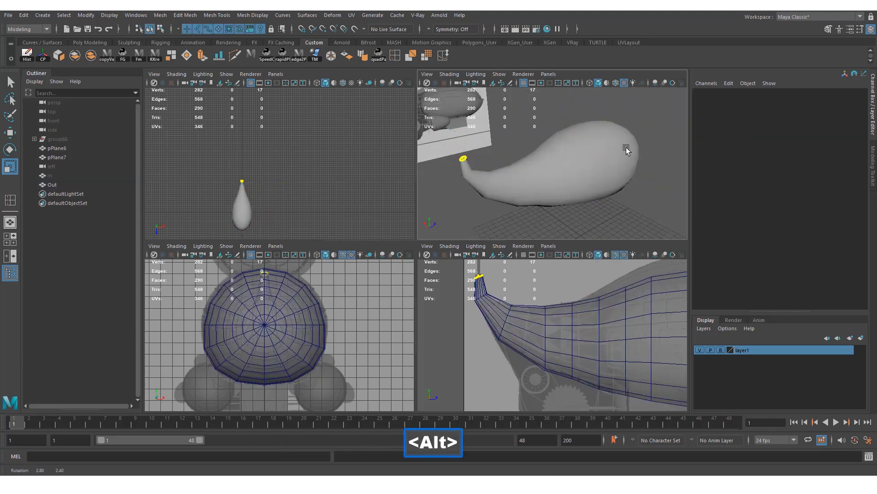
pyautogui.keyDown('alt'); pyautogui.moveTo(627, 149); pyautogui.dragTo(617, 158); pyautogui.keyUp('alt')
pyautogui.click(614, 183)
pyautogui.keyDown('alt'); pyautogui.moveTo(615, 188); pyautogui.dragTo(583, 184); pyautogui.keyUp('alt')
pyautogui.keyDown('alt'); pyautogui.moveTo(589, 183); pyautogui.dragTo(602, 174, button='middle'); pyautogui.keyUp('alt')
pyautogui.keyDown('alt'); pyautogui.moveTo(602, 174); pyautogui.dragTo(612, 163); pyautogui.keyUp('alt')
pyautogui.click(546, 213)
pyautogui.click(564, 189)
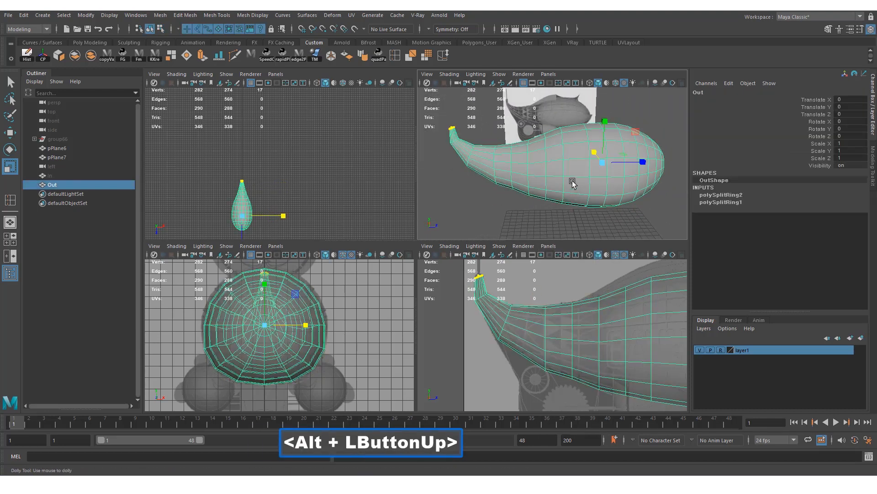
pyautogui.keyDown('alt'); pyautogui.moveTo(528, 171); pyautogui.dragTo(551, 160, button='middle'); pyautogui.keyUp('alt')
# Step: Move vertices of the edge loop above the gear wheel to fit the side reference, and return to object mode
pyautogui.press('space')
pyautogui.keyDown('alt'); pyautogui.moveTo(569, 278); pyautogui.dragTo(554, 226, button='middle'); pyautogui.keyUp('alt')
pyautogui.moveTo(555, 230); pyautogui.dragTo(516, 232, button='right')
pyautogui.moveTo(427, 100); pyautogui.dragTo(478, 299)
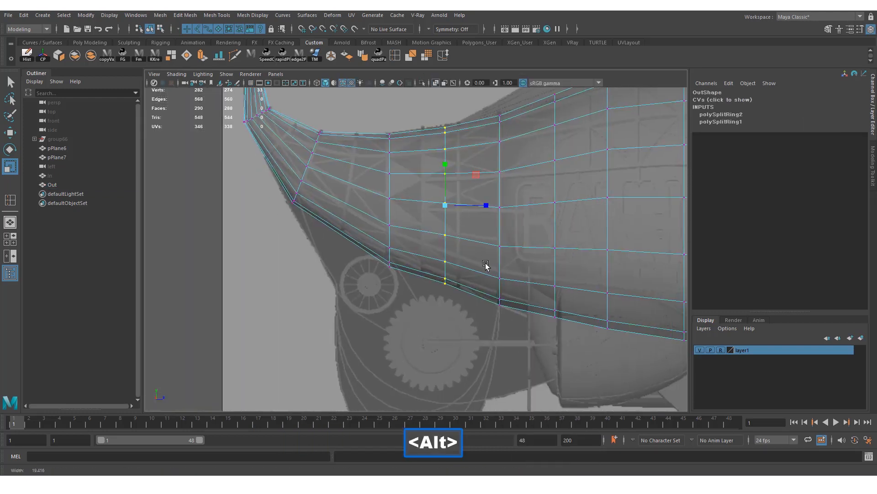
pyautogui.keyDown('alt'); pyautogui.moveTo(485, 264); pyautogui.dragTo(496, 274, button='right'); pyautogui.keyUp('alt')
pyautogui.press('w')
pyautogui.moveTo(463, 311); pyautogui.dragTo(454, 247)
pyautogui.press('b')
pyautogui.press('b')
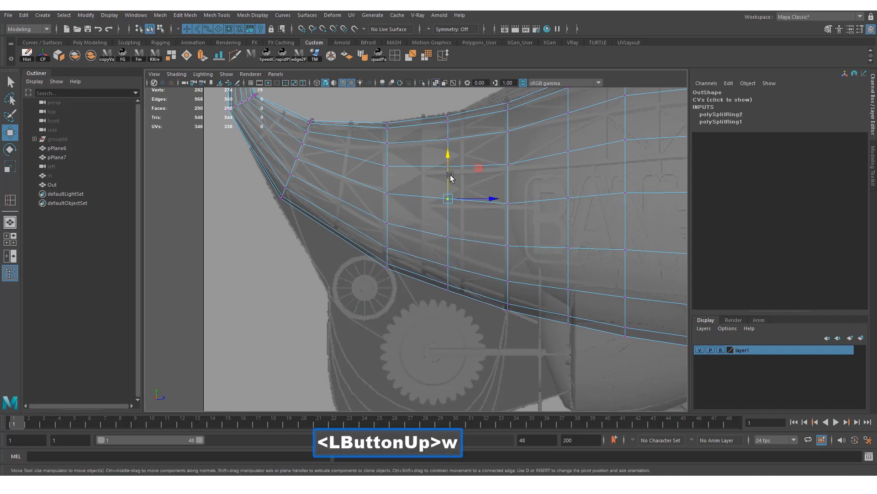
pyautogui.keyDown('alt'); pyautogui.moveTo(538, 215); pyautogui.dragTo(497, 210, button='right'); pyautogui.keyUp('alt')
pyautogui.moveTo(541, 193); pyautogui.dragTo(564, 173, button='right')
pyautogui.click(590, 317)
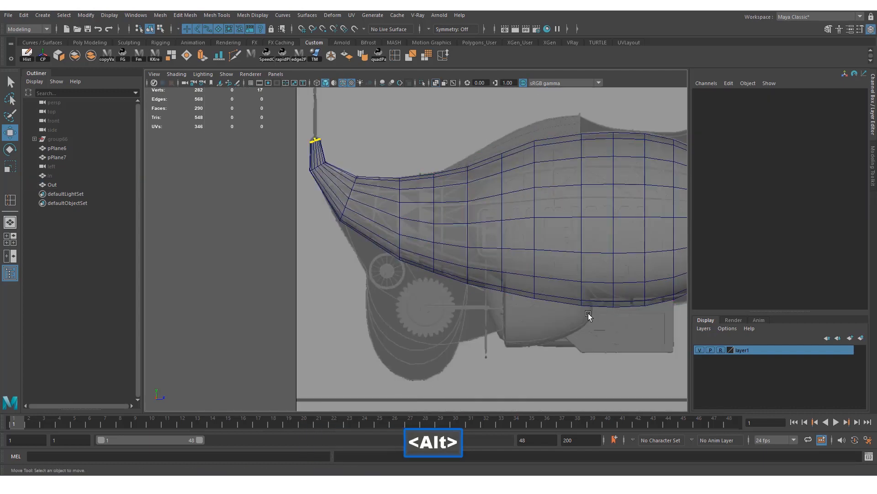
pyautogui.keyDown('alt'); pyautogui.moveTo(589, 316); pyautogui.dragTo(515, 310, button='middle'); pyautogui.keyUp('alt')
# Step: Show the hidden In mesh and compare it with the Out hull in wireframe perspective
pyautogui.click(568, 193)
pyautogui.press('space')
pyautogui.press('space')
pyautogui.keyDown('alt'); pyautogui.moveTo(603, 177); pyautogui.dragTo(540, 214); pyautogui.keyUp('alt')
pyautogui.press('4')
pyautogui.click(49, 175)
pyautogui.keyDown('alt'); pyautogui.moveTo(470, 226); pyautogui.dragTo(336, 220, button='middle'); pyautogui.keyUp('alt')
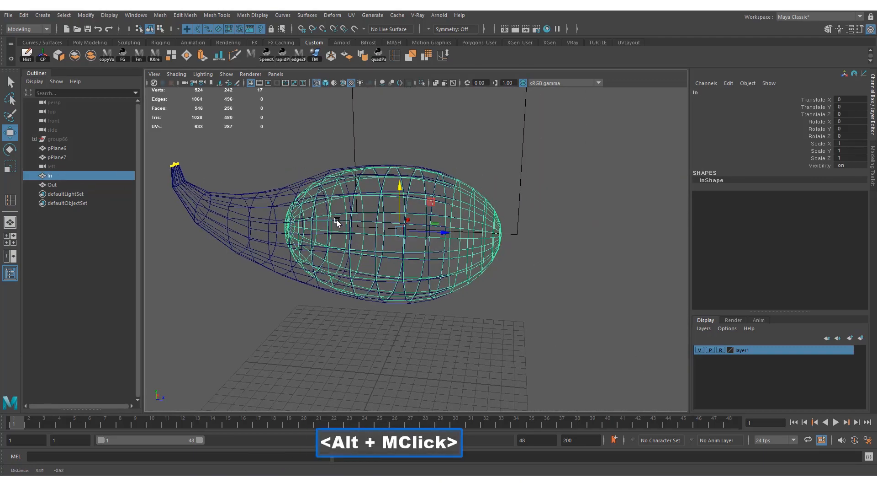
pyautogui.keyDown('alt'); pyautogui.moveTo(336, 220); pyautogui.dragTo(310, 221); pyautogui.keyUp('alt')
pyautogui.keyDown('alt'); pyautogui.moveTo(372, 245); pyautogui.dragTo(339, 214); pyautogui.keyUp('alt')
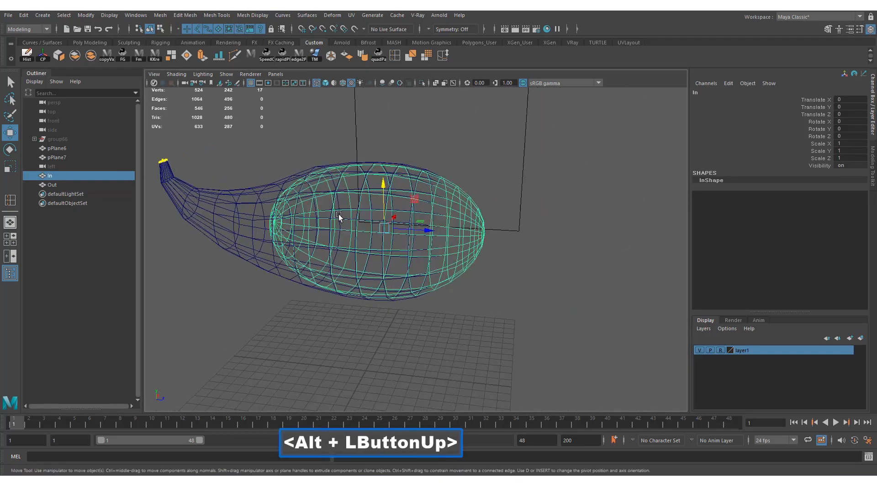
# Step: Select the center vertex at the nose tip of the Out hull
pyautogui.click(289, 179)
pyautogui.keyDown('alt'); pyautogui.moveTo(462, 224); pyautogui.dragTo(481, 229); pyautogui.keyUp('alt')
pyautogui.keyDown('alt'); pyautogui.moveTo(481, 229); pyautogui.dragTo(501, 237, button='middle'); pyautogui.keyUp('alt')
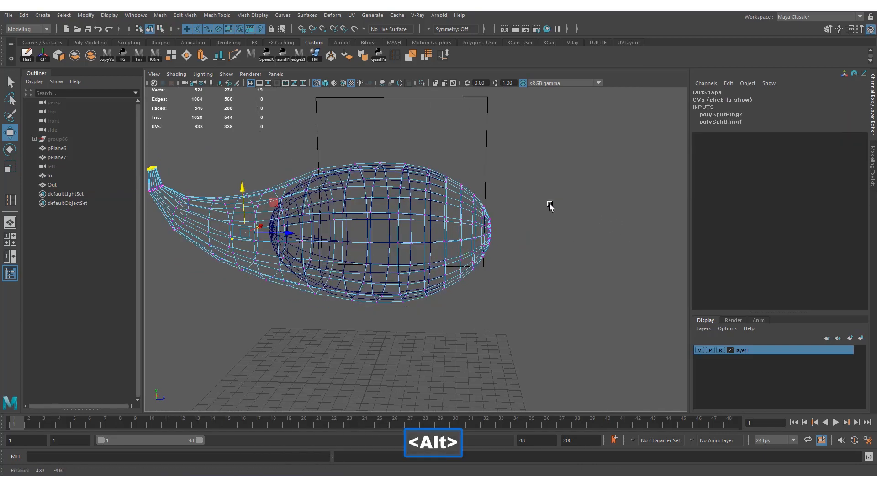
pyautogui.keyDown('alt'); pyautogui.moveTo(549, 204); pyautogui.dragTo(520, 236, button='right'); pyautogui.keyUp('alt')
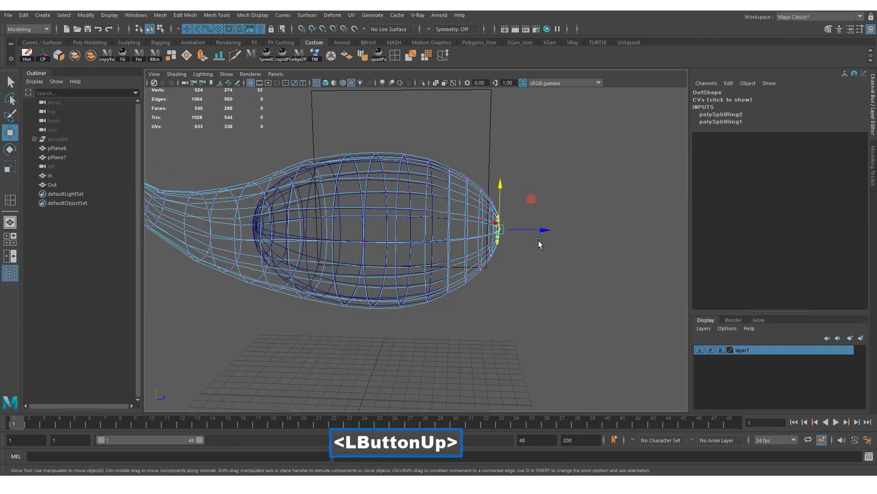
pyautogui.keyDown('alt'); pyautogui.moveTo(538, 243); pyautogui.dragTo(494, 241); pyautogui.keyUp('alt')
pyautogui.keyDown('alt'); pyautogui.moveTo(493, 242); pyautogui.dragTo(618, 219, button='right'); pyautogui.keyUp('alt')
pyautogui.click(617, 218)
pyautogui.click(537, 207)
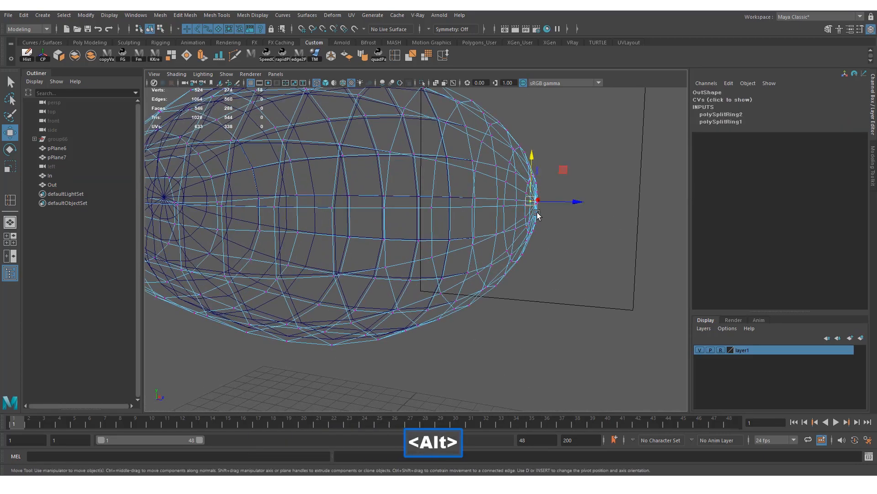
pyautogui.keyDown('alt'); pyautogui.moveTo(536, 212); pyautogui.dragTo(549, 213); pyautogui.keyUp('alt')
# Step: Pull the Out hull's nose forward along Z with soft selection to fit the side reference, and return to object mode
pyautogui.press('space')
pyautogui.press('space')
pyautogui.keyDown('alt'); pyautogui.moveTo(605, 320); pyautogui.dragTo(546, 319, button='middle'); pyautogui.keyUp('alt')
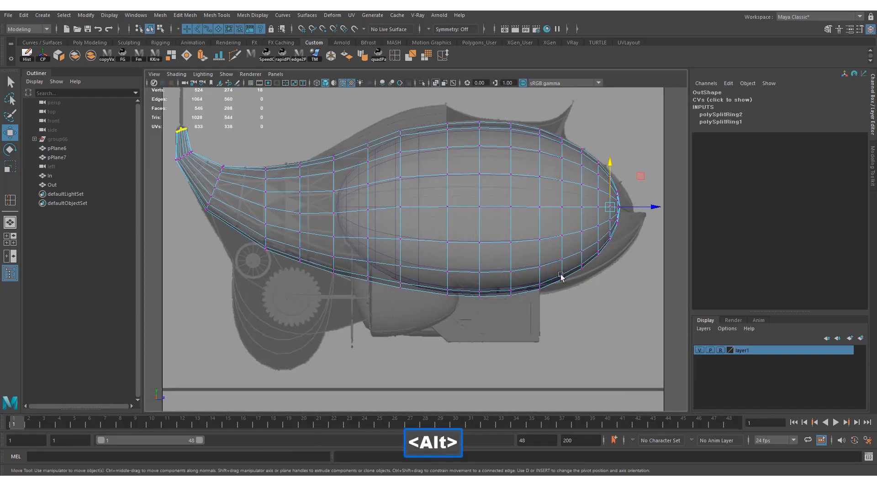
pyautogui.keyDown('alt'); pyautogui.moveTo(642, 270); pyautogui.dragTo(572, 277, button='middle'); pyautogui.keyUp('alt')
pyautogui.moveTo(571, 270); pyautogui.dragTo(552, 209)
pyautogui.press('b')
pyautogui.moveTo(545, 253); pyautogui.dragTo(571, 243)
pyautogui.keyDown('alt'); pyautogui.moveTo(587, 234); pyautogui.dragTo(589, 236, button='middle'); pyautogui.keyUp('alt')
pyautogui.press('w')
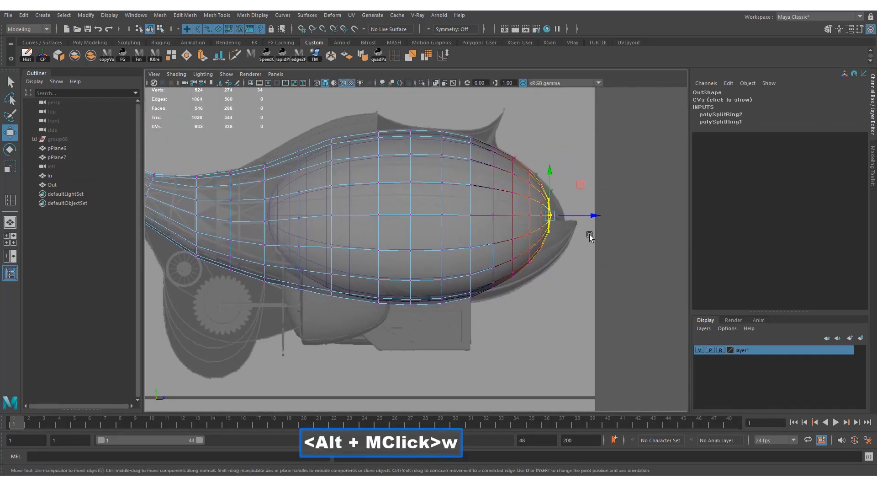
pyautogui.click(597, 211)
pyautogui.hotkey('ctrl', 'z')
pyautogui.moveTo(594, 214); pyautogui.dragTo(598, 214)
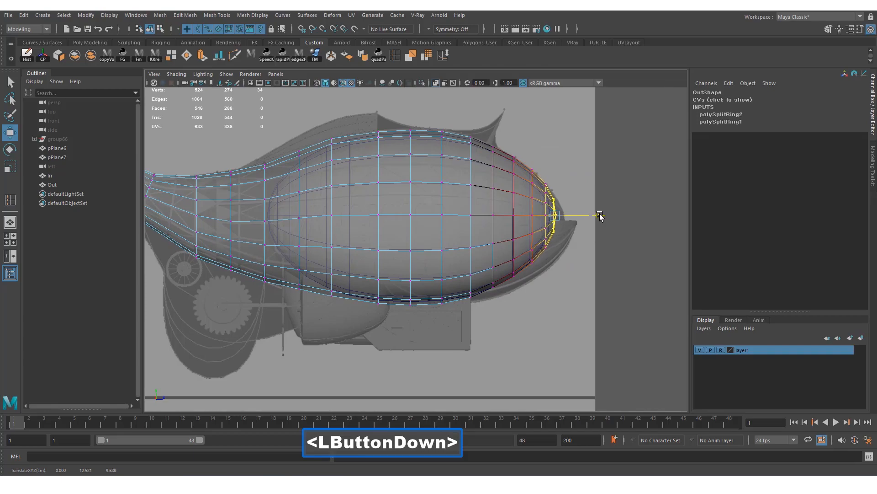
pyautogui.moveTo(427, 196); pyautogui.dragTo(452, 166, button='right')
pyautogui.click(487, 188)
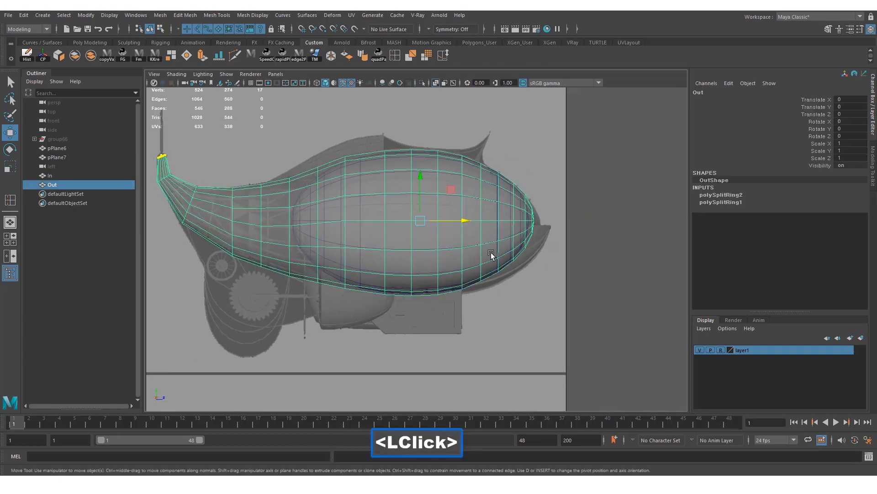
# Step: Delete the Out hull's construction history and check how the hull encloses the In mesh in wireframe
pyautogui.press('space')
pyautogui.press('space')
pyautogui.keyDown('alt'); pyautogui.moveTo(484, 201); pyautogui.dragTo(491, 236); pyautogui.keyUp('alt')
pyautogui.keyDown('alt'); pyautogui.moveTo(491, 236); pyautogui.dragTo(446, 238, button='right'); pyautogui.keyUp('alt')
pyautogui.keyDown('alt'); pyautogui.moveTo(446, 238); pyautogui.dragTo(302, 216); pyautogui.keyUp('alt')
pyautogui.keyDown('alt'); pyautogui.moveTo(311, 220); pyautogui.dragTo(378, 223, button='middle'); pyautogui.keyUp('alt')
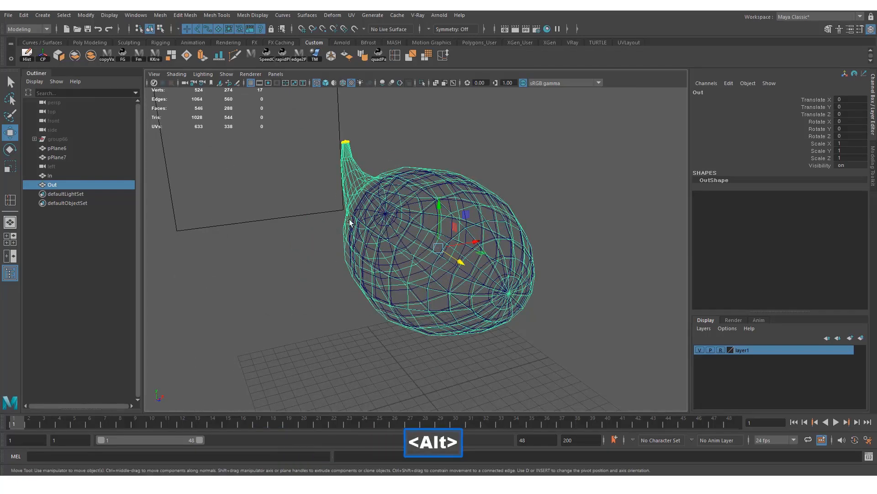
pyautogui.keyDown('alt'); pyautogui.moveTo(378, 223); pyautogui.dragTo(379, 222); pyautogui.keyUp('alt')
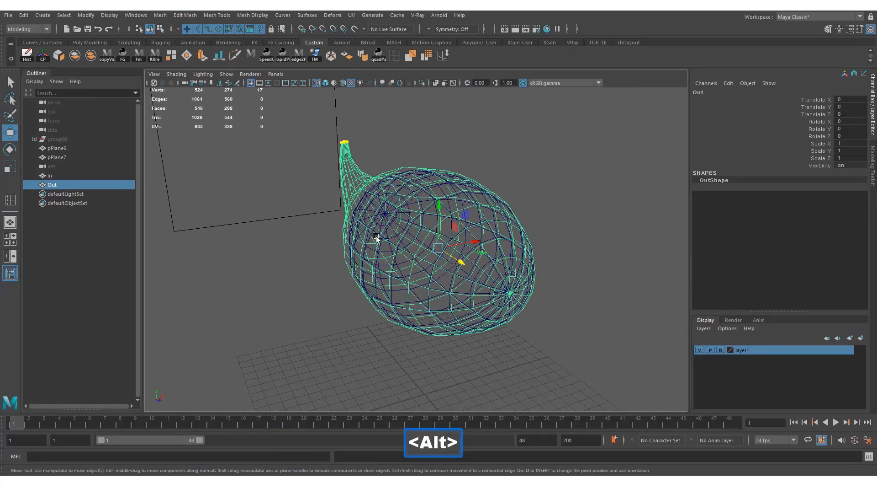
pyautogui.keyDown('alt'); pyautogui.moveTo(377, 238); pyautogui.dragTo(470, 217, button='right'); pyautogui.keyUp('alt')
pyautogui.moveTo(471, 217)
pyautogui.keyDown('alt'); pyautogui.mouseDown()
pyautogui.moveTo(489, 225)
pyautogui.moveTo(558, 220)
pyautogui.moveTo(454, 218)
pyautogui.mouseUp(); pyautogui.keyUp('alt')
# Step: Switch the perspective view to shaded display and the Out hull to edge selection
pyautogui.press('4')
pyautogui.press('5')
pyautogui.press('6')
pyautogui.moveTo(454, 217); pyautogui.dragTo(452, 196, button='right')
pyautogui.keyDown('alt'); pyautogui.moveTo(450, 212); pyautogui.dragTo(388, 237); pyautogui.keyUp('alt')
pyautogui.keyDown('alt'); pyautogui.moveTo(457, 242); pyautogui.dragTo(482, 249, button='right'); pyautogui.keyUp('alt')
pyautogui.keyDown('alt'); pyautogui.moveTo(482, 249); pyautogui.dragTo(471, 241, button='middle'); pyautogui.keyUp('alt')
pyautogui.keyDown('alt'); pyautogui.moveTo(470, 241); pyautogui.dragTo(498, 225, button='right'); pyautogui.keyUp('alt')
pyautogui.press('w')
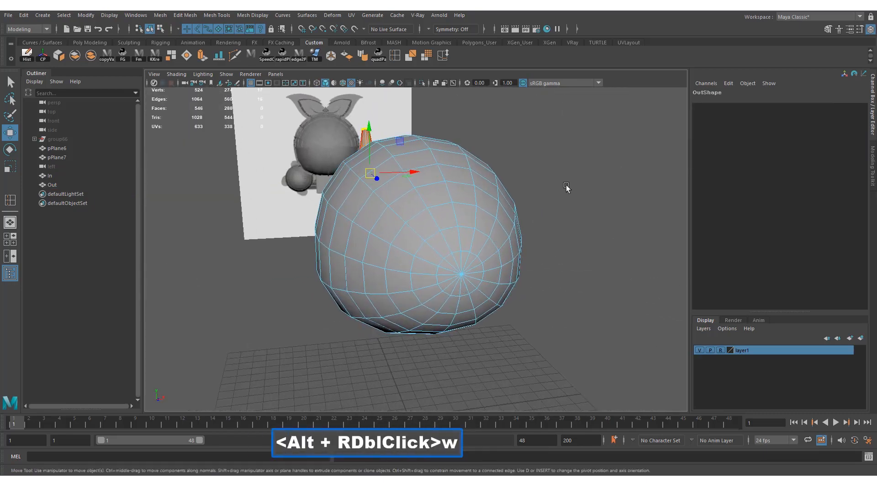
# Step: Select the lengthwise edge loop running along the Out hull's upper side from nose to tail
pyautogui.keyDown('alt'); pyautogui.moveTo(567, 187); pyautogui.dragTo(459, 210); pyautogui.keyUp('alt')
pyautogui.keyDown('alt'); pyautogui.moveTo(459, 211); pyautogui.dragTo(451, 211, button='middle'); pyautogui.keyUp('alt')
pyautogui.moveTo(452, 212); pyautogui.dragTo(489, 221, button='right')
pyautogui.click(539, 192)
pyautogui.doubleClick(466, 188)
pyautogui.doubleClick(490, 221)
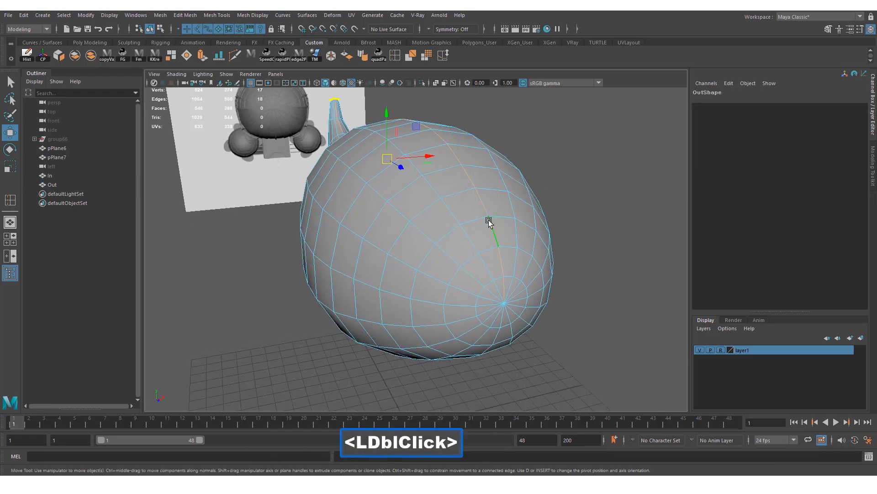
# Step: Examine the selected lengthwise edge loop along the hull up to the tail tip
pyautogui.keyDown('alt'); pyautogui.moveTo(438, 257); pyautogui.dragTo(434, 265, button='middle'); pyautogui.keyUp('alt')
pyautogui.keyDown('alt'); pyautogui.moveTo(434, 265); pyautogui.dragTo(640, 270); pyautogui.keyUp('alt')
pyautogui.keyDown('alt'); pyautogui.moveTo(639, 270); pyautogui.dragTo(622, 261, button='middle'); pyautogui.keyUp('alt')
pyautogui.keyDown('alt'); pyautogui.moveTo(621, 260); pyautogui.dragTo(648, 288); pyautogui.keyUp('alt')
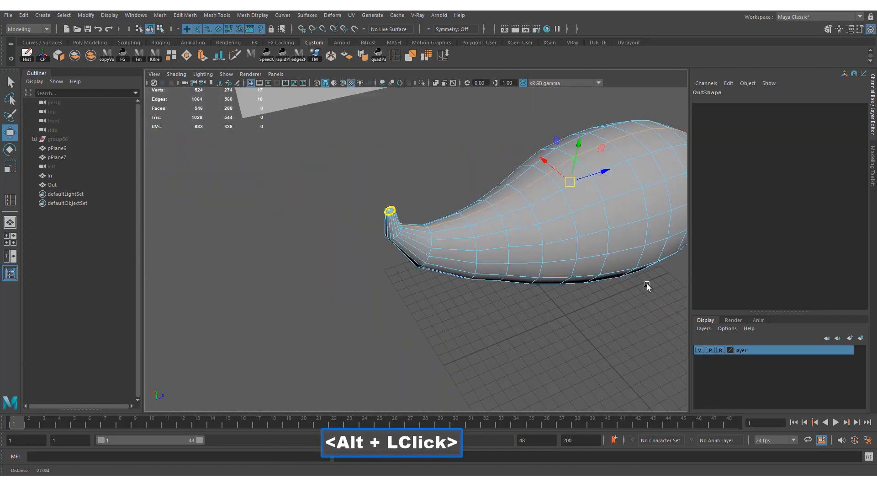
pyautogui.keyDown('alt'); pyautogui.moveTo(457, 292); pyautogui.dragTo(488, 315, button='right'); pyautogui.keyUp('alt')
pyautogui.keyDown('alt'); pyautogui.moveTo(488, 315); pyautogui.dragTo(481, 345, button='middle'); pyautogui.keyUp('alt')
pyautogui.keyDown('alt'); pyautogui.moveTo(480, 346); pyautogui.dragTo(392, 239, button='right'); pyautogui.keyUp('alt')
pyautogui.keyDown('alt'); pyautogui.moveTo(391, 239); pyautogui.dragTo(364, 255); pyautogui.keyUp('alt')
pyautogui.keyDown('alt'); pyautogui.moveTo(364, 255); pyautogui.dragTo(405, 255, button='middle'); pyautogui.keyUp('alt')
pyautogui.keyDown('alt'); pyautogui.moveTo(406, 254); pyautogui.dragTo(493, 288, button='right'); pyautogui.keyUp('alt')
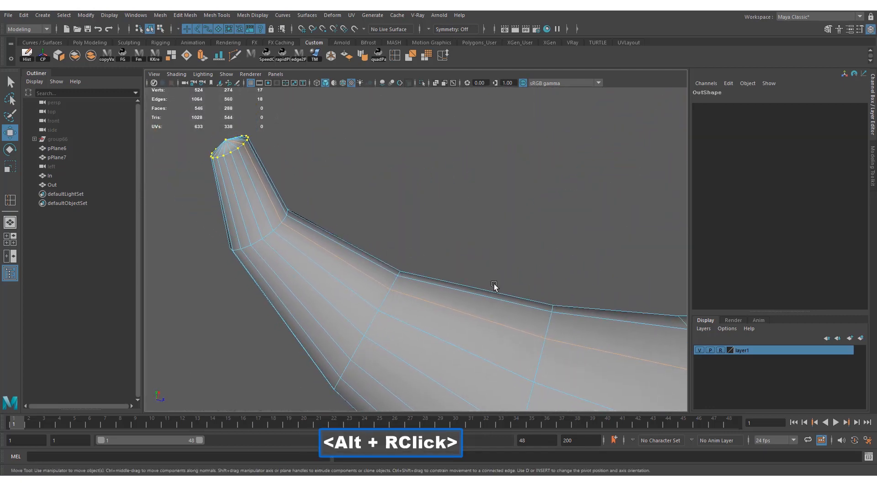
# Step: Compare the Out hull's smooth preview with its unsmoothed shape around the tail and body
pyautogui.press('3')
pyautogui.keyDown('alt'); pyautogui.moveTo(402, 272); pyautogui.dragTo(365, 270, button='right'); pyautogui.keyUp('alt')
pyautogui.keyDown('alt'); pyautogui.moveTo(640, 311); pyautogui.dragTo(525, 288, button='middle'); pyautogui.keyUp('alt')
pyautogui.keyDown('alt'); pyautogui.moveTo(524, 288); pyautogui.dragTo(466, 274, button='right'); pyautogui.keyUp('alt')
pyautogui.keyDown('alt'); pyautogui.moveTo(466, 274); pyautogui.dragTo(497, 288); pyautogui.keyUp('alt')
pyautogui.press('1')
pyautogui.keyDown('alt'); pyautogui.moveTo(548, 309); pyautogui.dragTo(513, 299, button='right'); pyautogui.keyUp('alt')
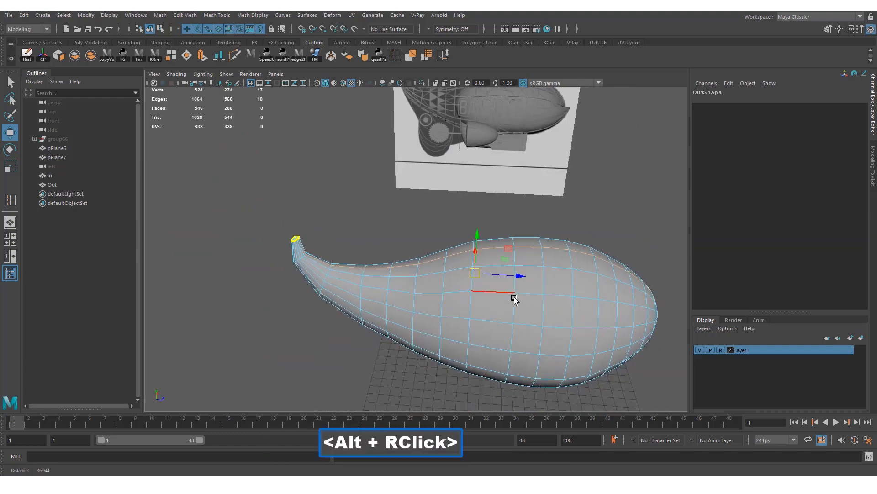
pyautogui.keyDown('alt'); pyautogui.moveTo(513, 300); pyautogui.dragTo(502, 280, button='middle'); pyautogui.keyUp('alt')
pyautogui.keyDown('alt'); pyautogui.moveTo(502, 280); pyautogui.dragTo(519, 250); pyautogui.keyUp('alt')
# Step: Turn on smooth preview for the Out hull and check it in wireframe and shaded display
pyautogui.press('3')
pyautogui.press('4')
pyautogui.keyDown('alt'); pyautogui.moveTo(518, 251); pyautogui.dragTo(466, 245, button='middle'); pyautogui.keyUp('alt')
pyautogui.keyDown('alt'); pyautogui.moveTo(466, 244); pyautogui.dragTo(514, 248, button='right'); pyautogui.keyUp('alt')
pyautogui.keyDown('alt'); pyautogui.moveTo(388, 237); pyautogui.dragTo(553, 247, button='middle'); pyautogui.keyUp('alt')
pyautogui.keyDown('alt'); pyautogui.moveTo(553, 246); pyautogui.dragTo(435, 252); pyautogui.keyUp('alt')
pyautogui.keyDown('alt'); pyautogui.moveTo(435, 251); pyautogui.dragTo(464, 260, button='right'); pyautogui.keyUp('alt')
pyautogui.moveTo(465, 260)
pyautogui.keyDown('alt'); pyautogui.mouseDown()
pyautogui.moveTo(405, 241)
pyautogui.moveTo(475, 245)
pyautogui.mouseUp(); pyautogui.keyUp('alt')
pyautogui.press('5')
pyautogui.keyDown('alt'); pyautogui.moveTo(421, 245); pyautogui.dragTo(376, 211); pyautogui.keyUp('alt')
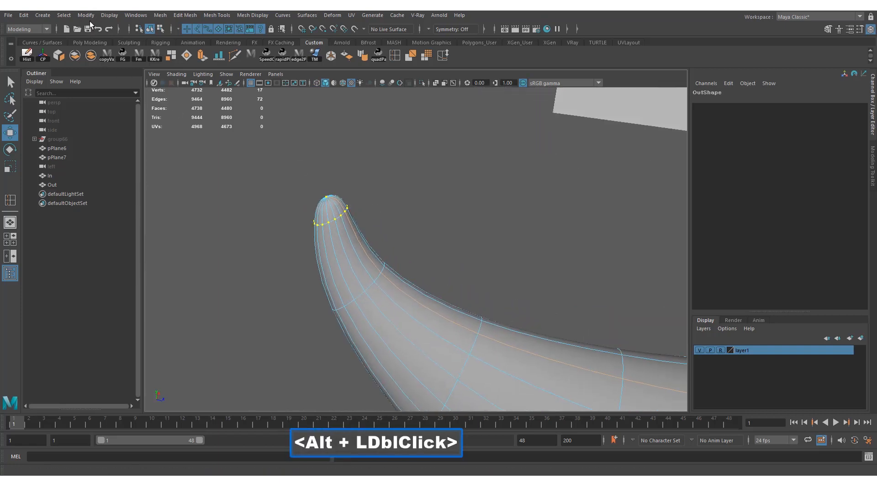
# Step: Open the Polygon Edges to Curve options for the selected Out hull edges and reset the conversion settings to their defaults
pyautogui.click(85, 18)
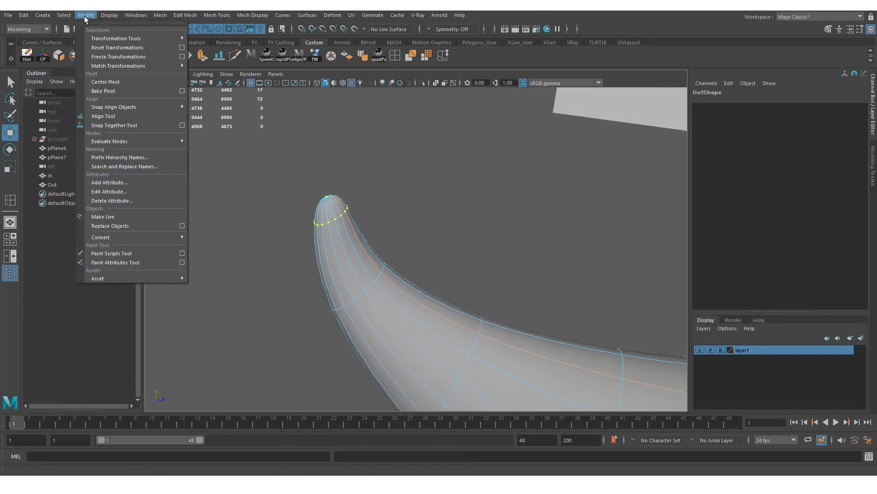
pyautogui.moveTo(139, 238)
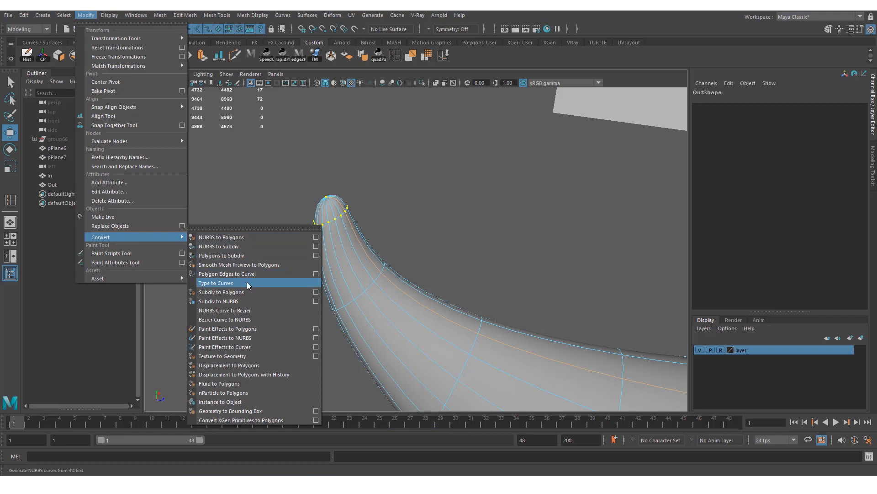
pyautogui.click(316, 274)
pyautogui.click(312, 68)
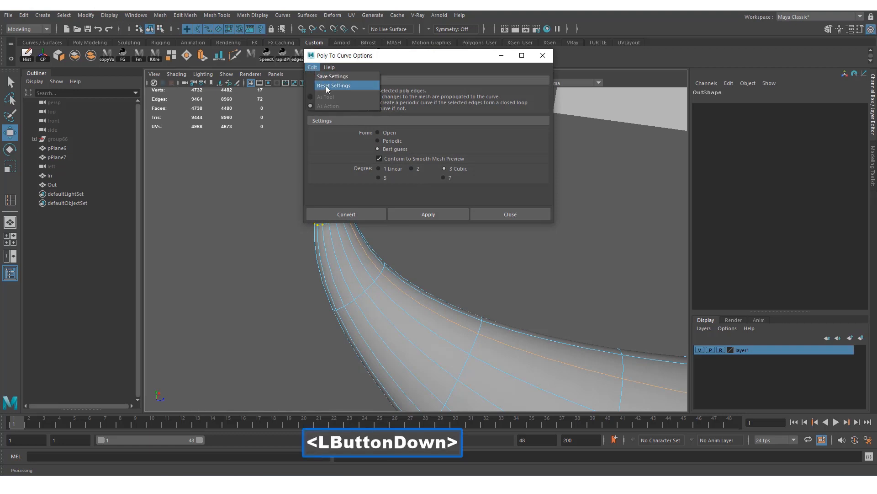
# Step: Reset the Poly To Curve options to defaults and convert the mesh's selected lengthwise edges into a best-guess, cubic curve
pyautogui.click(325, 86)
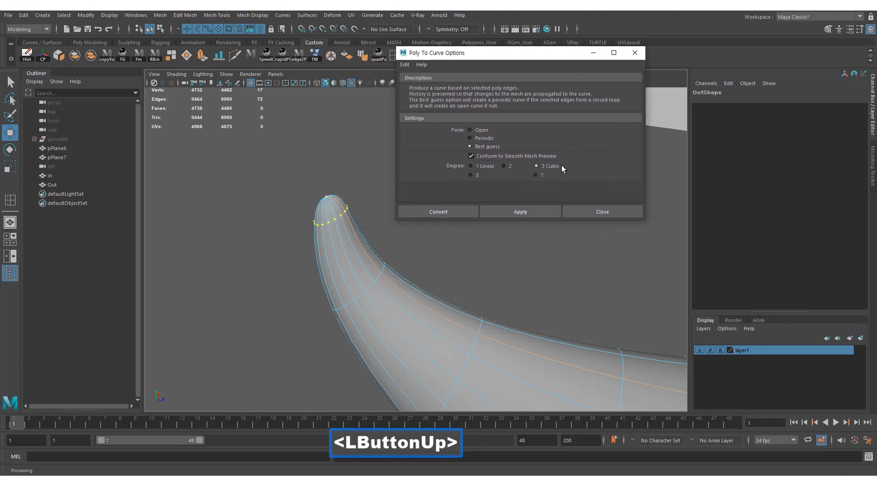
pyautogui.click(521, 211)
pyautogui.keyDown('alt'); pyautogui.moveTo(503, 247); pyautogui.dragTo(451, 300, button='right'); pyautogui.keyUp('alt')
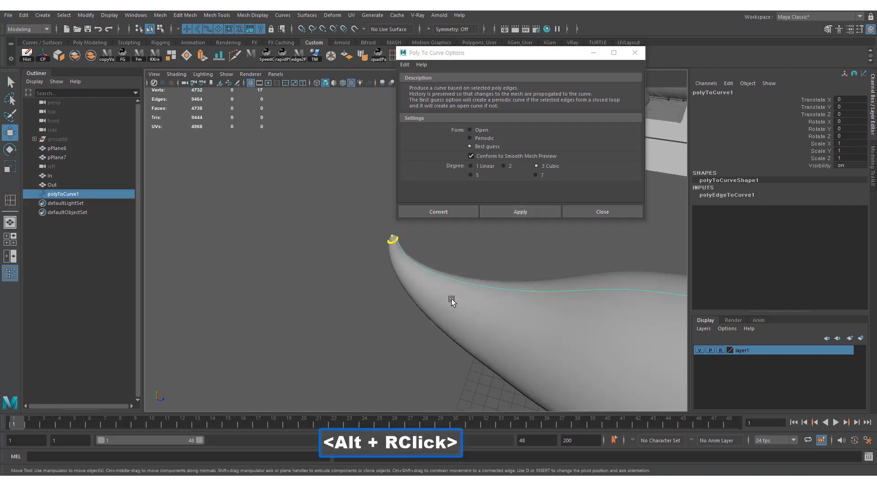
pyautogui.keyDown('alt'); pyautogui.moveTo(450, 299); pyautogui.dragTo(304, 245, button='middle'); pyautogui.keyUp('alt')
pyautogui.keyDown('alt'); pyautogui.moveTo(303, 245); pyautogui.dragTo(397, 272, button='right'); pyautogui.keyUp('alt')
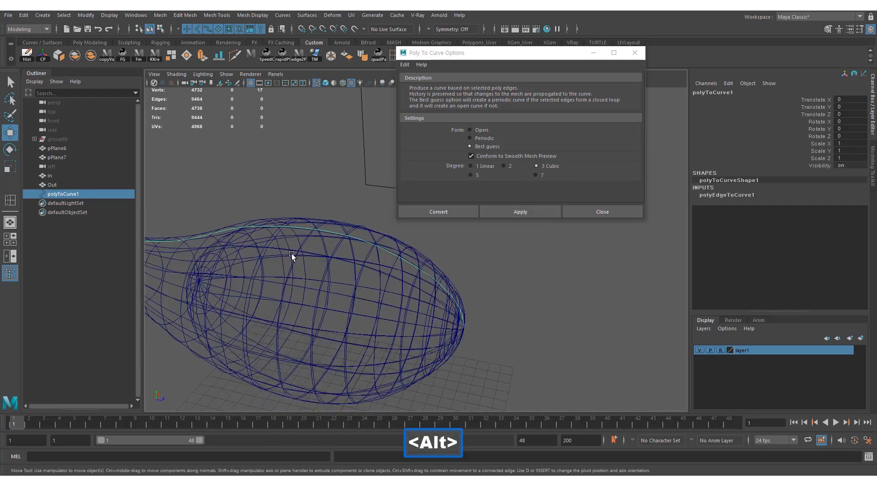
# Step: Delete the new curve's construction history and close the Poly To Curve options
pyautogui.keyDown('alt'); pyautogui.doubleClick(300, 249); pyautogui.keyUp('alt')
pyautogui.press('w')
pyautogui.click(27, 55)
pyautogui.keyDown('alt'); pyautogui.moveTo(383, 357); pyautogui.dragTo(347, 342, button='middle'); pyautogui.keyUp('alt')
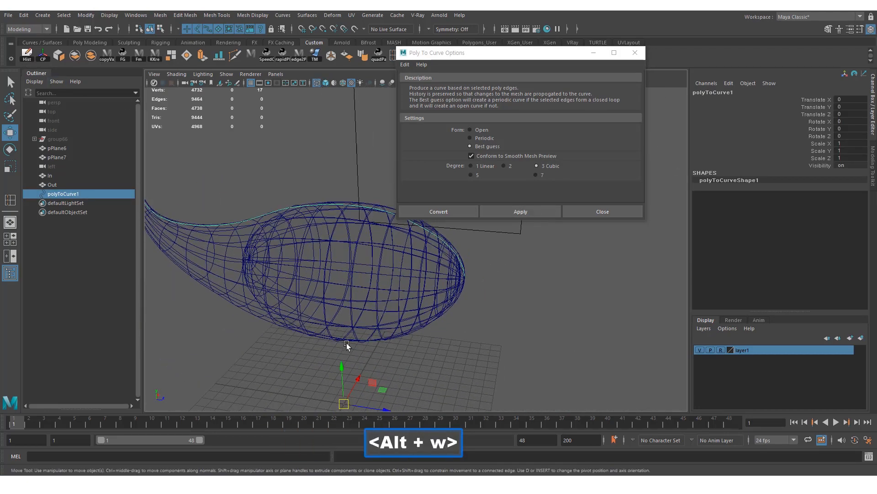
pyautogui.moveTo(344, 363); pyautogui.dragTo(665, 222)
pyautogui.hotkey('ctrl', 'z')
pyautogui.click(609, 214)
pyautogui.keyDown('alt'); pyautogui.moveTo(608, 214); pyautogui.dragTo(435, 261); pyautogui.keyUp('alt')
pyautogui.keyDown('alt'); pyautogui.moveTo(434, 261); pyautogui.dragTo(438, 256, button='right'); pyautogui.keyUp('alt')
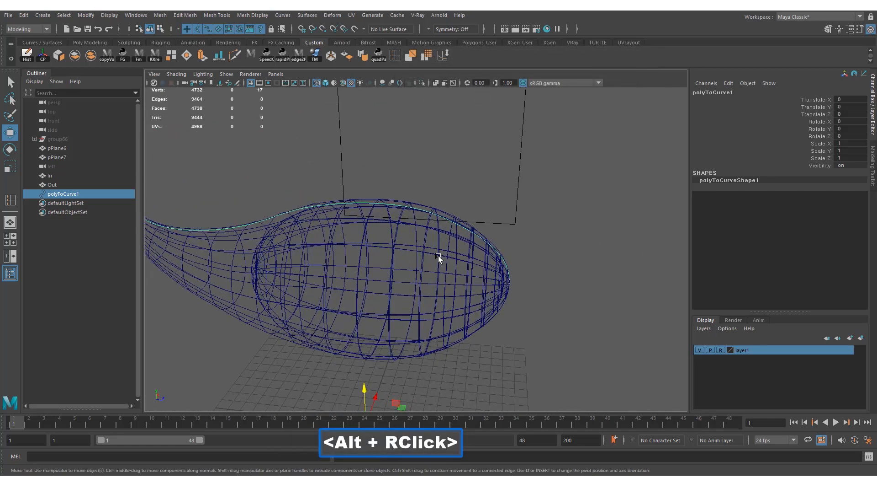
# Step: Hide every object except the selected curve
pyautogui.hotkey('alt', 'h')
pyautogui.keyDown('alt'); pyautogui.moveTo(381, 251); pyautogui.dragTo(459, 218, button='middle'); pyautogui.keyUp('alt')
pyautogui.click(376, 183)
pyautogui.click(442, 247)
pyautogui.keyDown('alt'); pyautogui.moveTo(458, 218); pyautogui.dragTo(412, 219, button='right'); pyautogui.keyUp('alt')
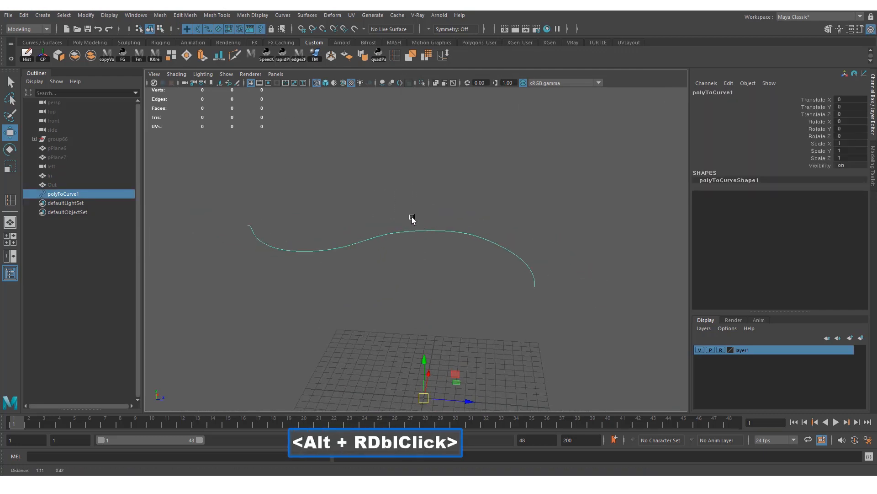
pyautogui.keyDown('alt'); pyautogui.moveTo(412, 219); pyautogui.dragTo(448, 223, button='middle'); pyautogui.keyUp('alt')
# Step: Display the curve's control vertices and examine how densely they are spaced along its length
pyautogui.rightClick(449, 221)
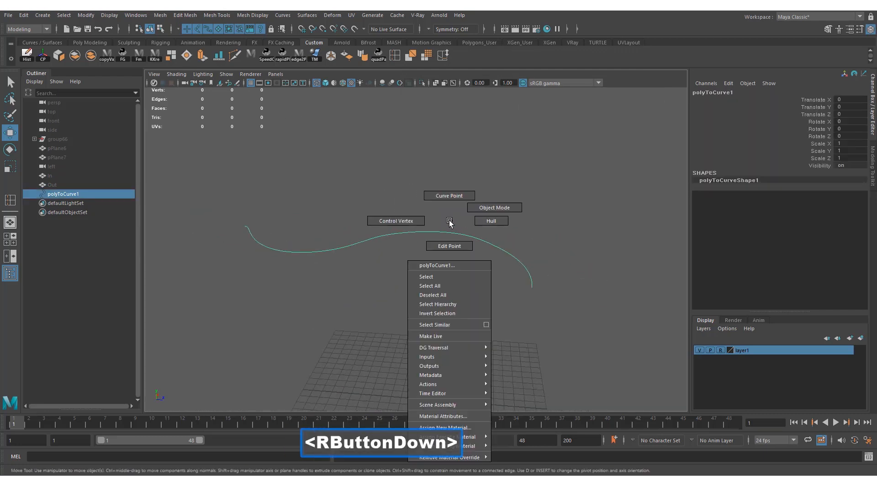
pyautogui.moveTo(449, 221); pyautogui.dragTo(398, 220, button='right')
pyautogui.keyDown('alt'); pyautogui.moveTo(421, 268); pyautogui.dragTo(411, 183, button='right'); pyautogui.keyUp('alt')
pyautogui.click(414, 230)
pyautogui.press('w')
pyautogui.press('w')
pyautogui.moveTo(376, 149); pyautogui.dragTo(441, 228)
pyautogui.keyDown('alt'); pyautogui.moveTo(441, 229); pyautogui.dragTo(517, 211, button='right'); pyautogui.keyUp('alt')
pyautogui.click(393, 239)
pyautogui.keyDown('alt'); pyautogui.moveTo(393, 239); pyautogui.dragTo(443, 191, button='right'); pyautogui.keyUp('alt')
pyautogui.moveTo(443, 190); pyautogui.dragTo(465, 217, button='right')
pyautogui.press('w')
pyautogui.click(455, 203)
pyautogui.moveTo(449, 167); pyautogui.dragTo(447, 161)
pyautogui.keyDown('alt'); pyautogui.moveTo(448, 161); pyautogui.dragTo(422, 200, button='right'); pyautogui.keyUp('alt')
pyautogui.moveTo(422, 199); pyautogui.dragTo(443, 240)
pyautogui.keyDown('alt'); pyautogui.moveTo(443, 239); pyautogui.dragTo(455, 241, button='right'); pyautogui.keyUp('alt')
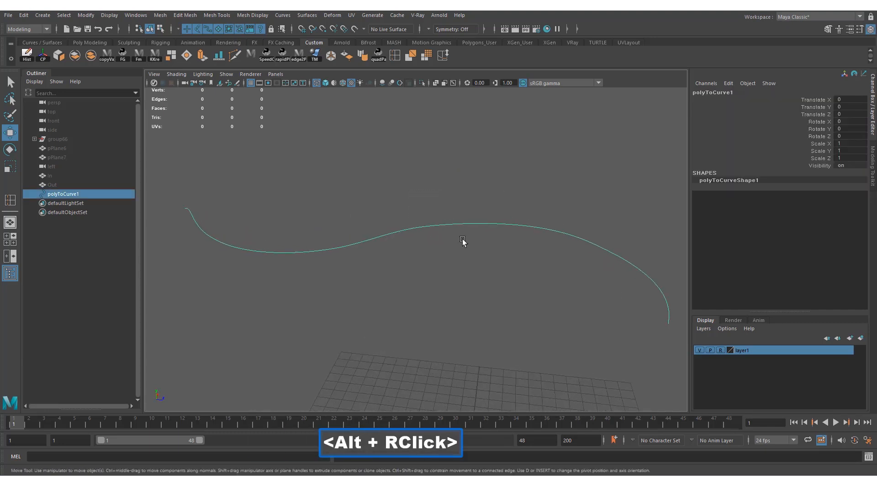
# Step: Check the curve's number of spans in the Attribute Editor
pyautogui.press('ctrl')
pyautogui.hotkey('ctrl', 'a')
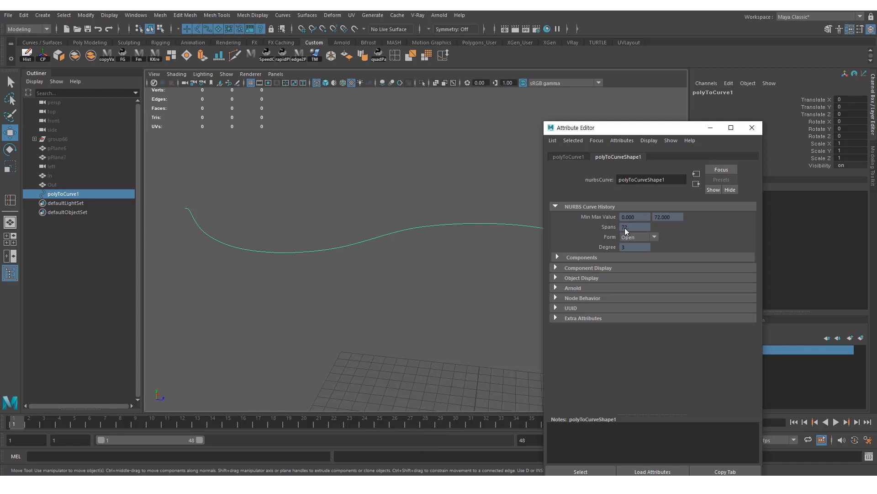
pyautogui.keyDown('alt'); pyautogui.moveTo(412, 213); pyautogui.dragTo(345, 211, button='middle'); pyautogui.keyUp('alt')
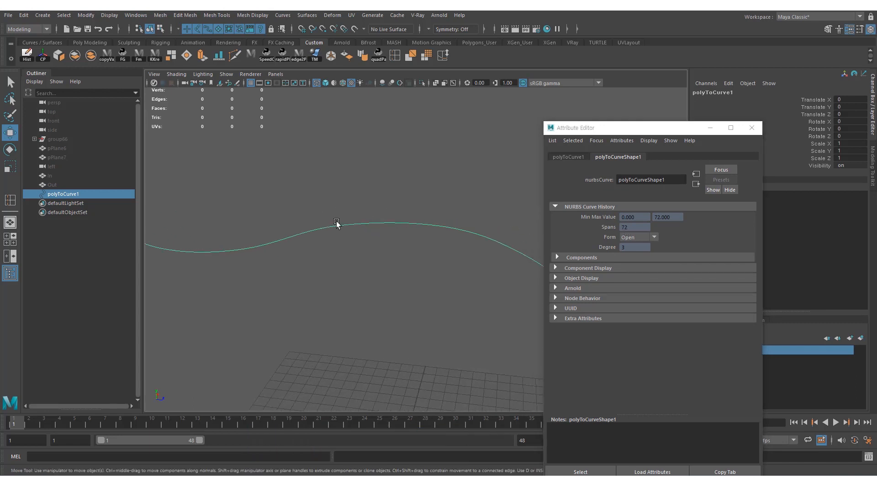
pyautogui.moveTo(381, 202); pyautogui.dragTo(411, 252)
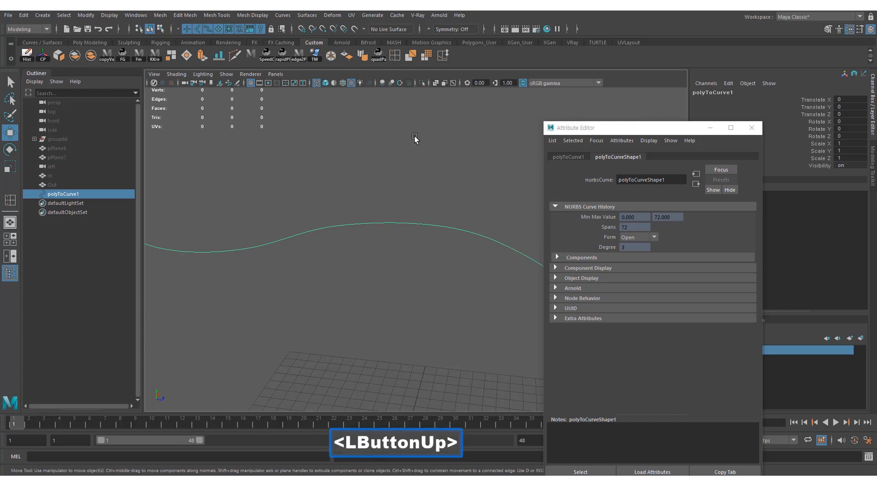
# Step: Open the Rebuild Curve options for the curve and turn off keeping NumSpans
pyautogui.click(307, 15)
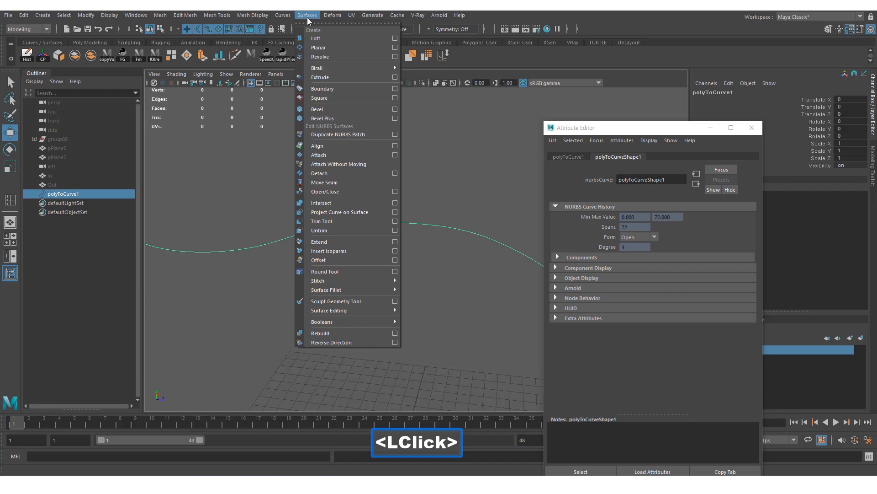
pyautogui.moveTo(286, 17)
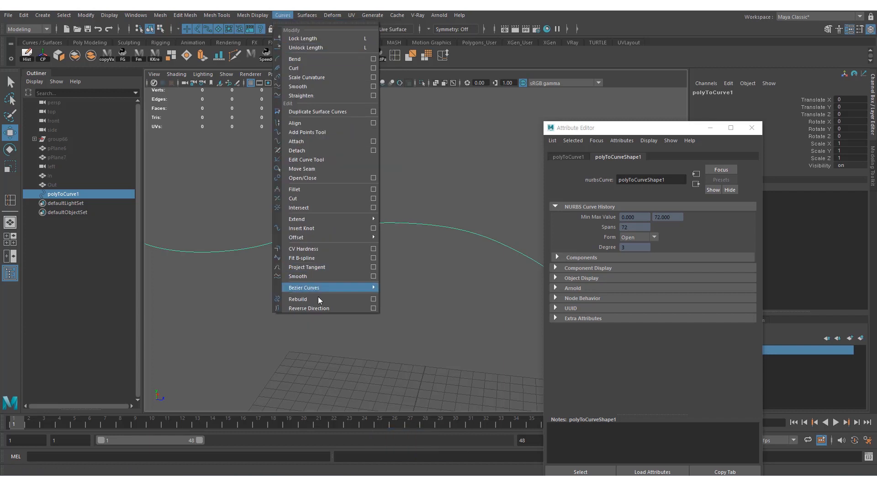
pyautogui.click(373, 298)
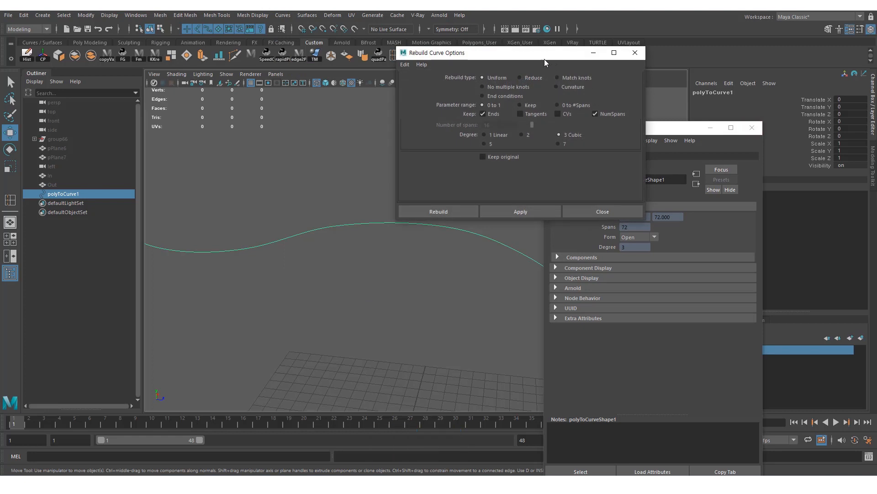
pyautogui.moveTo(544, 54); pyautogui.dragTo(511, 50)
pyautogui.click(562, 109)
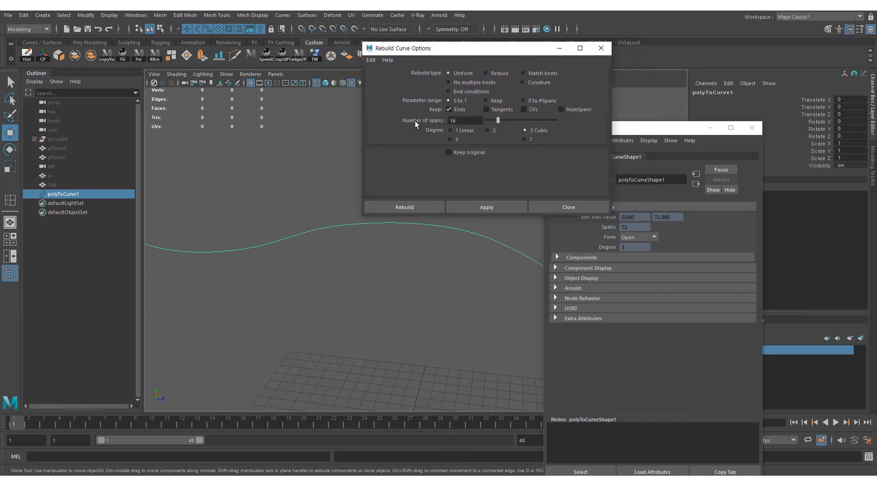
# Step: Try rebuilding the curve with 8 spans, then undo the rebuild
pyautogui.keyDown('alt'); pyautogui.moveTo(407, 297); pyautogui.dragTo(423, 300, button='right'); pyautogui.keyUp('alt')
pyautogui.keyDown('alt'); pyautogui.doubleClick(420, 300); pyautogui.keyUp('alt')
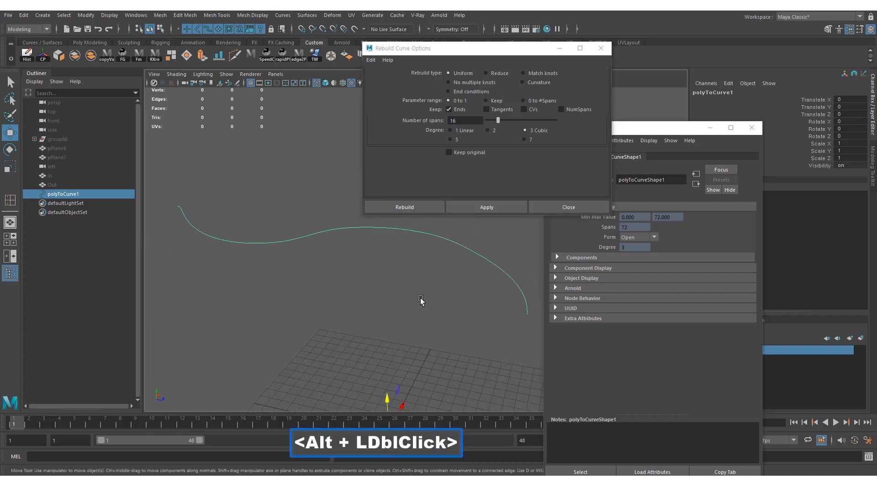
pyautogui.keyDown('alt'); pyautogui.click(421, 300); pyautogui.keyUp('alt')
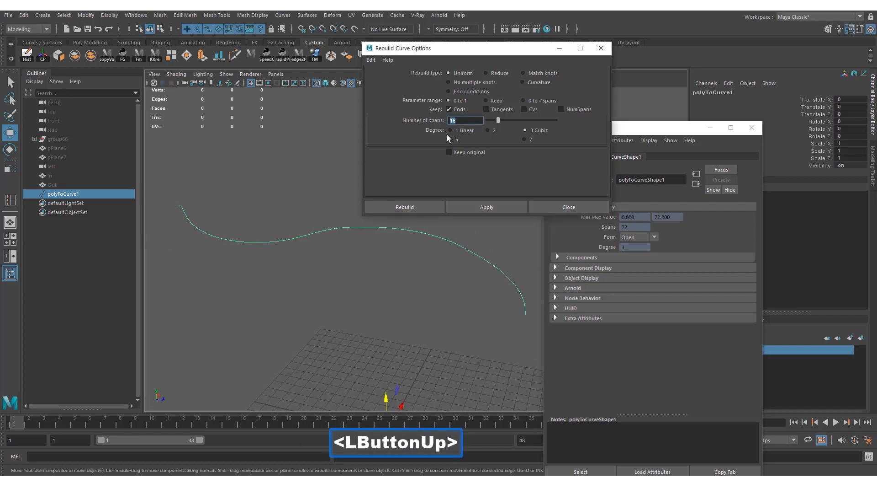
pyautogui.write('8')
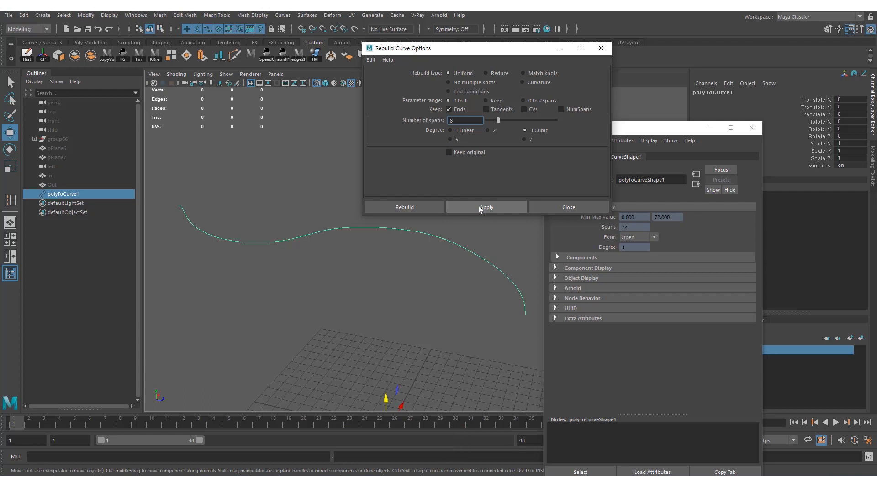
pyautogui.click(479, 206)
pyautogui.keyDown('alt'); pyautogui.moveTo(476, 261); pyautogui.dragTo(499, 140, button='right'); pyautogui.keyUp('alt')
pyautogui.hotkey('ctrl', 'z')
# Step: Try rebuilding the curve with 16 spans, then undo the rebuild
pyautogui.doubleClick(468, 120)
pyautogui.write('16')
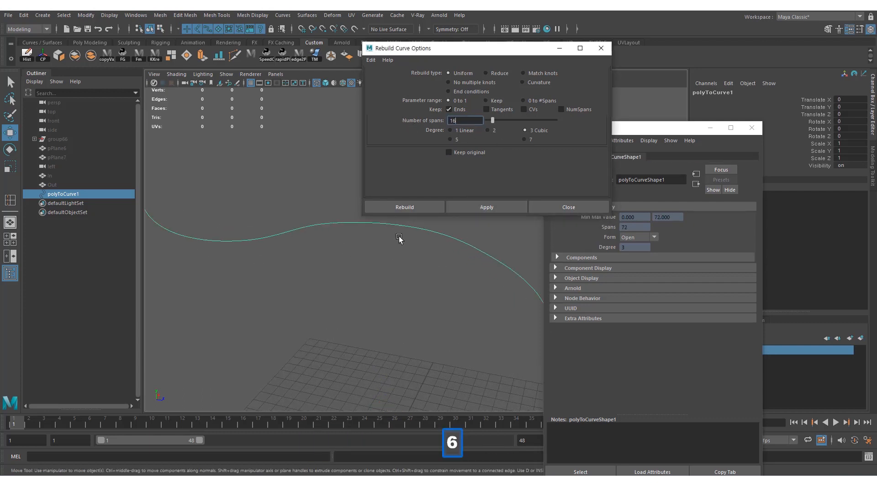
pyautogui.keyDown('alt'); pyautogui.moveTo(425, 261); pyautogui.dragTo(473, 195, button='right'); pyautogui.keyUp('alt')
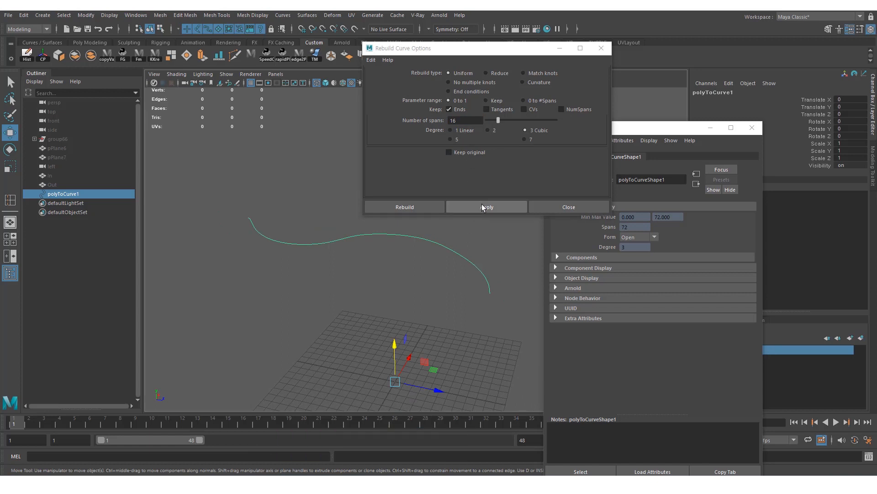
pyautogui.click(482, 204)
pyautogui.keyDown('alt'); pyautogui.moveTo(320, 238); pyautogui.dragTo(334, 222, button='right'); pyautogui.keyUp('alt')
pyautogui.hotkey('ctrl', 'z')
# Step: Rebuild the curve with 18 uniform cubic spans and close the Rebuild Curve options
pyautogui.moveTo(419, 119); pyautogui.dragTo(421, 121)
pyautogui.write('1')
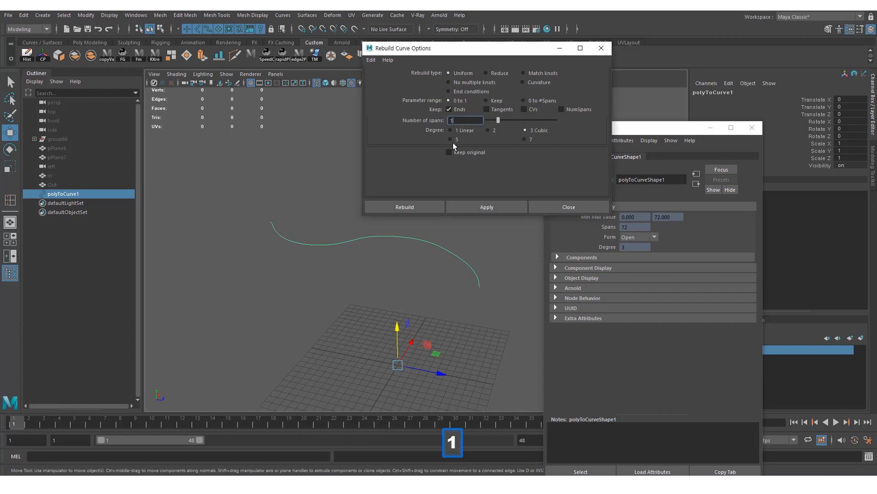
pyautogui.click(485, 207)
pyautogui.keyDown('alt'); pyautogui.moveTo(348, 271); pyautogui.dragTo(599, 210); pyautogui.keyUp('alt')
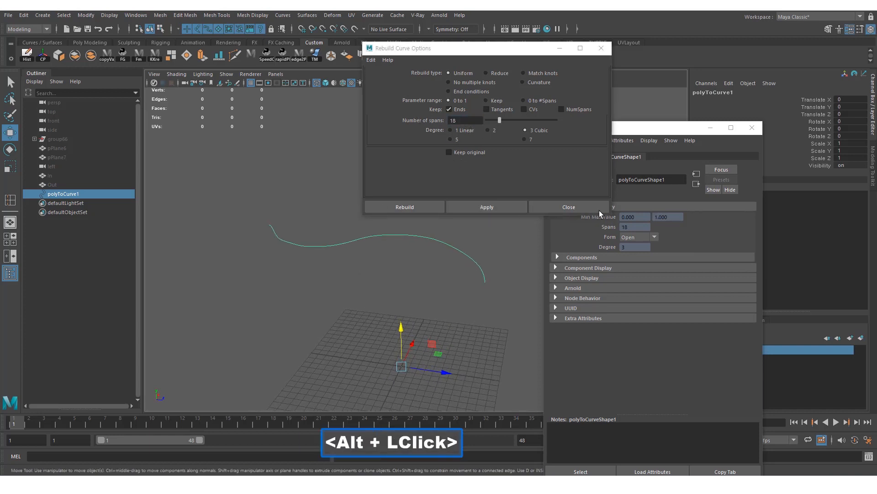
pyautogui.click(569, 209)
# Step: Display the rebuilt curve's control vertices and nudge two near its narrow, hooked end vertically to smooth the bend
pyautogui.keyDown('alt'); pyautogui.moveTo(293, 229); pyautogui.dragTo(333, 221, button='middle'); pyautogui.keyUp('alt')
pyautogui.keyDown('alt'); pyautogui.moveTo(358, 229); pyautogui.dragTo(402, 188, button='right'); pyautogui.keyUp('alt')
pyautogui.keyDown('alt'); pyautogui.doubleClick(439, 231); pyautogui.keyUp('alt')
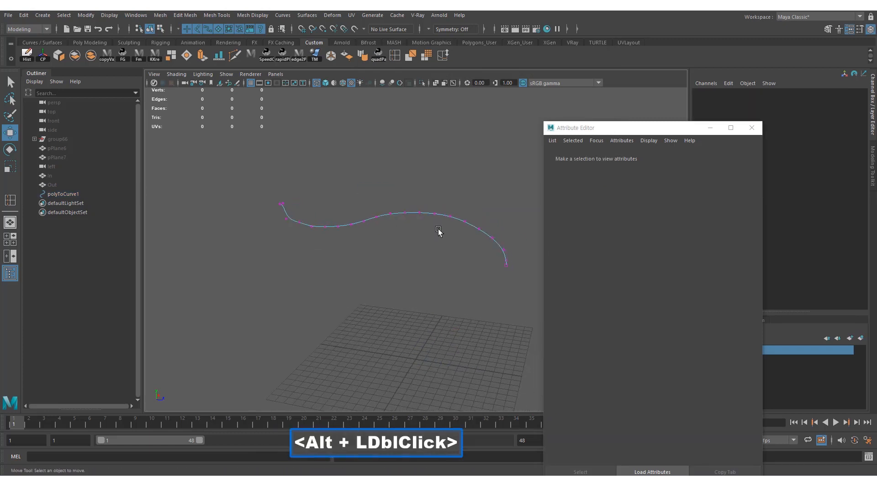
pyautogui.keyDown('alt'); pyautogui.moveTo(327, 225); pyautogui.dragTo(375, 224, button='middle'); pyautogui.keyUp('alt')
pyautogui.keyDown('alt'); pyautogui.moveTo(374, 223); pyautogui.dragTo(342, 229); pyautogui.keyUp('alt')
pyautogui.scroll(2, 331, 232)
pyautogui.keyDown('alt'); pyautogui.moveTo(320, 231); pyautogui.dragTo(331, 234, button='middle'); pyautogui.keyUp('alt')
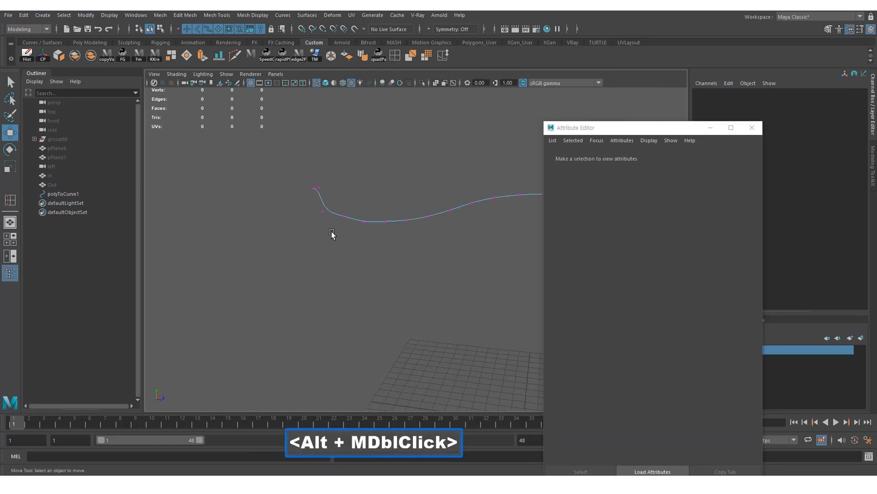
pyautogui.scroll(2, 331, 235)
pyautogui.keyDown('alt'); pyautogui.moveTo(330, 235); pyautogui.dragTo(343, 221); pyautogui.keyUp('alt')
pyautogui.keyDown('alt'); pyautogui.middleClick(307, 182); pyautogui.keyUp('alt')
pyautogui.press('w')
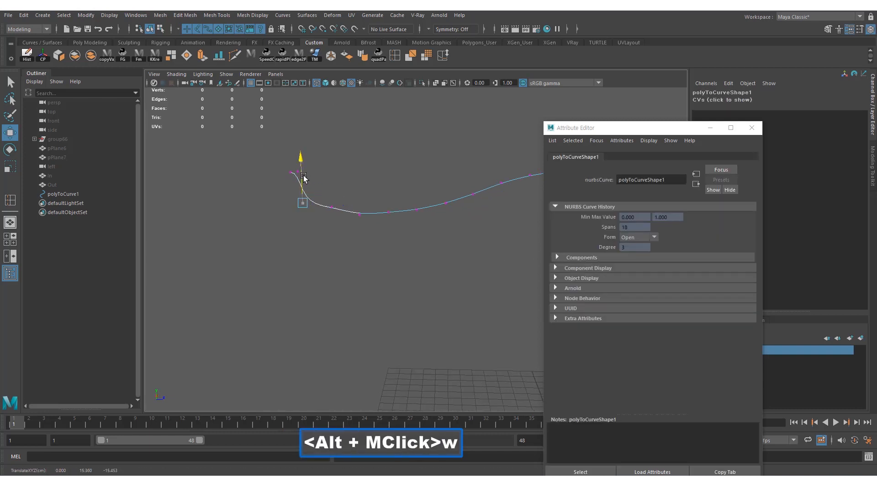
pyautogui.click(332, 206)
pyautogui.press('w')
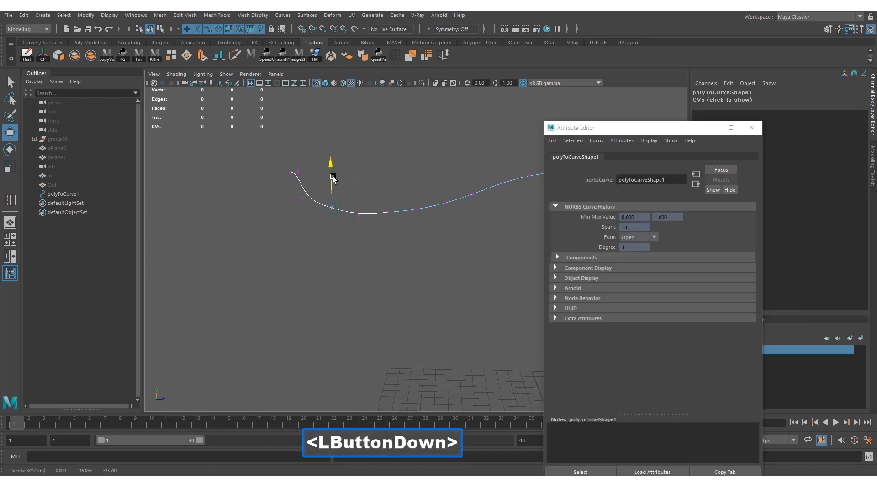
pyautogui.moveTo(333, 176); pyautogui.dragTo(334, 180)
# Step: Return the curve to object mode, select it whole and close the Attribute Editor
pyautogui.scroll(-3, 442, 198)
pyautogui.keyDown('alt'); pyautogui.moveTo(443, 198); pyautogui.dragTo(405, 200, button='middle'); pyautogui.keyUp('alt')
pyautogui.click(492, 179)
pyautogui.keyDown('alt'); pyautogui.moveTo(492, 178); pyautogui.dragTo(470, 192); pyautogui.keyUp('alt')
pyautogui.moveTo(470, 193); pyautogui.dragTo(345, 252)
pyautogui.keyDown('alt'); pyautogui.moveTo(345, 252); pyautogui.dragTo(333, 251, button='middle'); pyautogui.keyUp('alt')
pyautogui.click(364, 218)
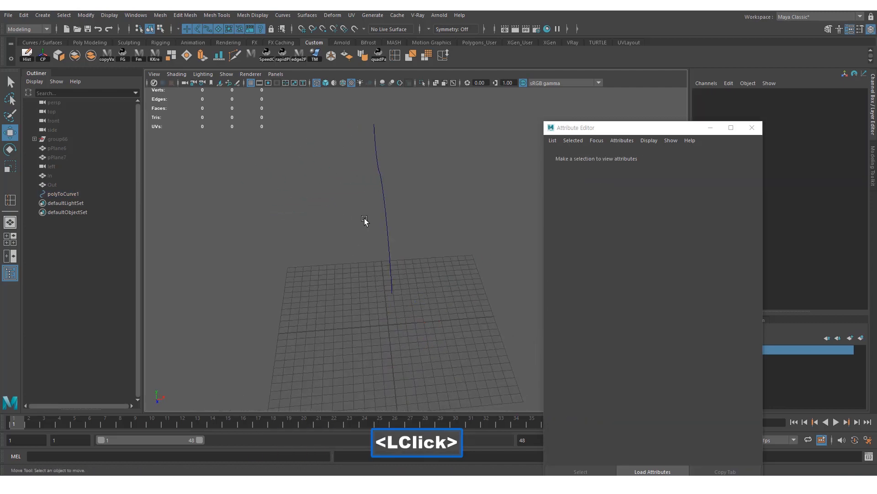
pyautogui.moveTo(364, 218); pyautogui.dragTo(394, 228)
pyautogui.keyDown('alt'); pyautogui.moveTo(355, 215); pyautogui.dragTo(406, 201); pyautogui.keyUp('alt')
pyautogui.click(754, 129)
# Step: Unhide the last hidden objects and display the scene in textured shading
pyautogui.keyDown('alt'); pyautogui.moveTo(402, 167); pyautogui.dragTo(441, 220); pyautogui.keyUp('alt')
pyautogui.hotkey('ctrl', 'shift', 'h')
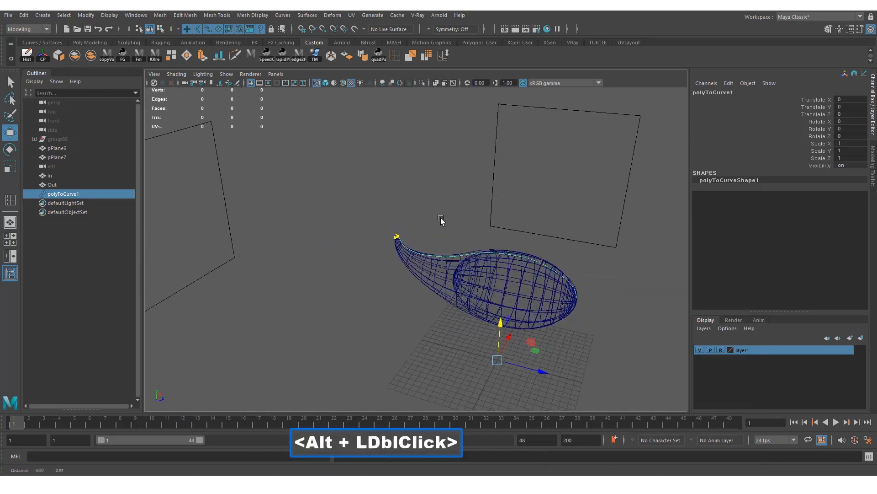
pyautogui.keyDown('alt'); pyautogui.moveTo(441, 220); pyautogui.dragTo(435, 223, button='middle'); pyautogui.keyUp('alt')
pyautogui.press('4')
pyautogui.press('5')
pyautogui.press('6')
# Step: Switch to XnView and examine the front.jpg reference image at full window size
pyautogui.keyDown('alt'); pyautogui.moveTo(437, 213); pyautogui.dragTo(406, 208); pyautogui.keyUp('alt')
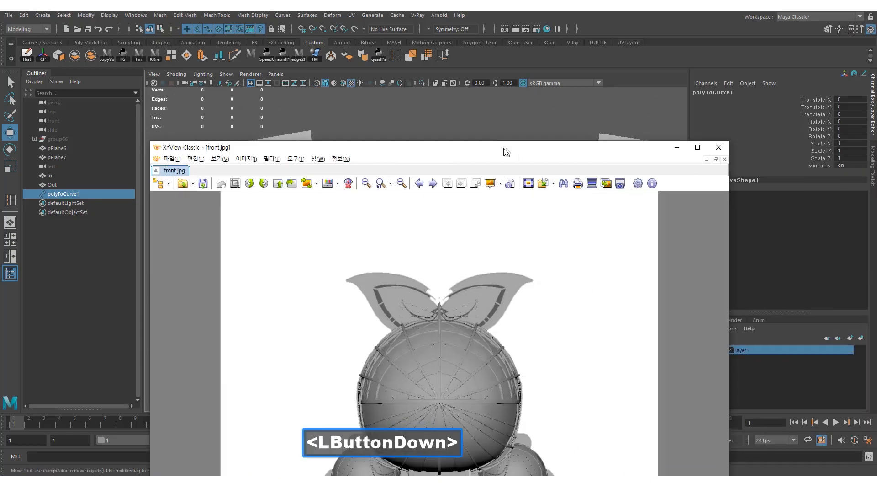
pyautogui.doubleClick(505, 151)
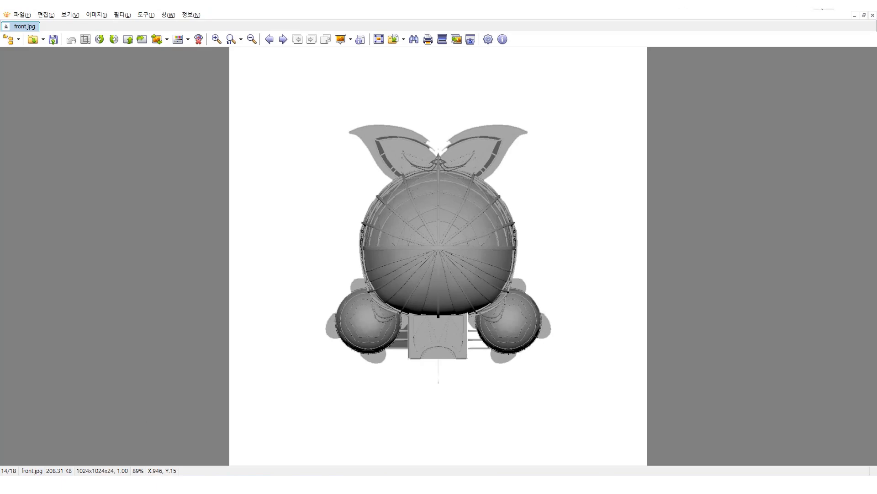
pyautogui.click(822, 4)
# Step: Isolate the selected curve again by hiding all the other scene objects
pyautogui.keyDown('alt'); pyautogui.moveTo(471, 242); pyautogui.dragTo(429, 204, button='middle'); pyautogui.keyUp('alt')
pyautogui.keyDown('alt'); pyautogui.moveTo(429, 204); pyautogui.dragTo(443, 204); pyautogui.keyUp('alt')
pyautogui.hotkey('alt', 'h')
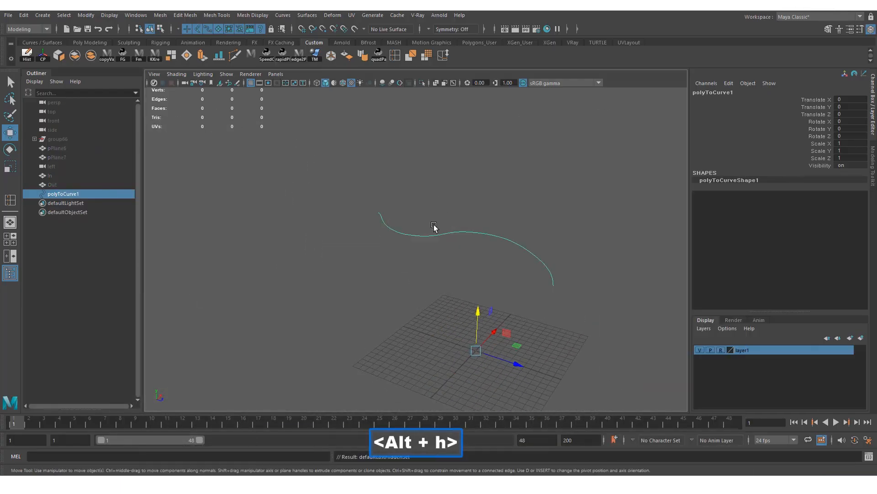
pyautogui.keyDown('alt'); pyautogui.moveTo(434, 227); pyautogui.dragTo(397, 249, button='middle'); pyautogui.keyUp('alt')
pyautogui.keyDown('alt'); pyautogui.moveTo(398, 248); pyautogui.dragTo(452, 260, button='right'); pyautogui.keyUp('alt')
pyautogui.keyDown('alt'); pyautogui.moveTo(464, 215); pyautogui.dragTo(426, 203, button='middle'); pyautogui.keyUp('alt')
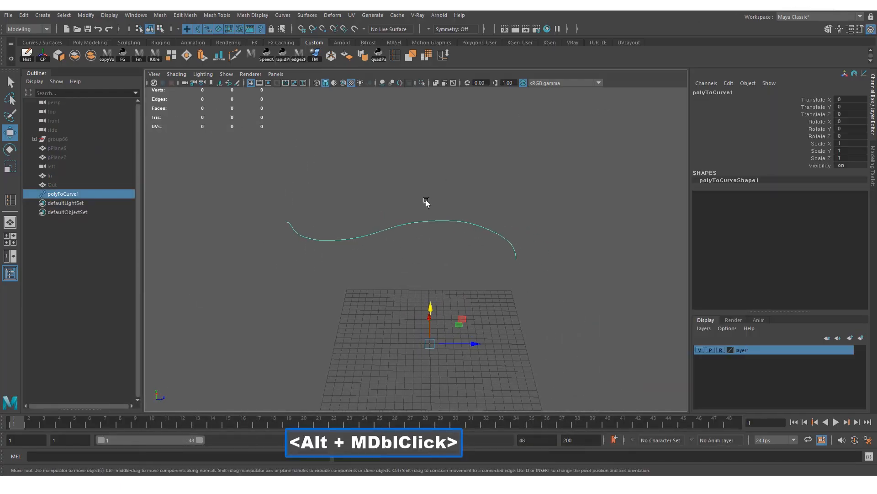
pyautogui.keyDown('alt'); pyautogui.moveTo(427, 202); pyautogui.dragTo(446, 193, button='right'); pyautogui.keyUp('alt')
pyautogui.keyDown('alt'); pyautogui.moveTo(447, 193); pyautogui.dragTo(407, 193); pyautogui.keyUp('alt')
pyautogui.keyDown('alt'); pyautogui.moveTo(407, 193); pyautogui.dragTo(405, 174, button='right'); pyautogui.keyUp('alt')
pyautogui.press('w')
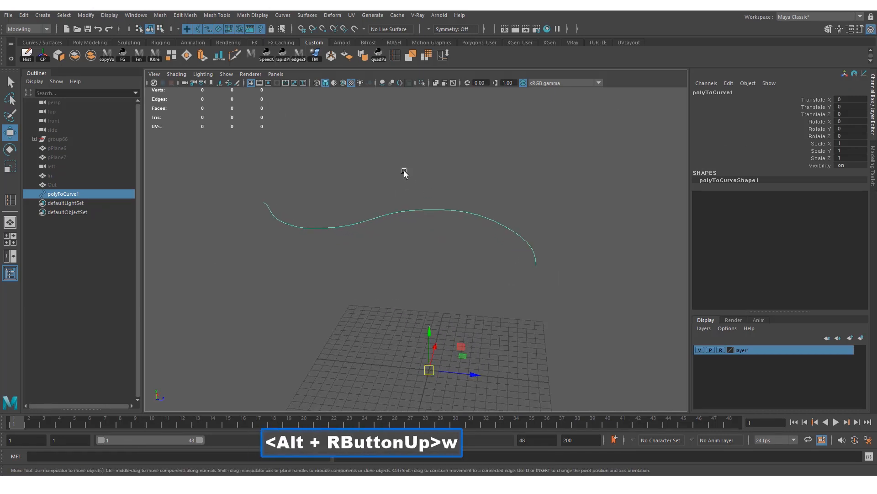
# Step: Create a NURBS circle at the origin and display its control vertices
pyautogui.keyDown('alt'); pyautogui.moveTo(419, 232); pyautogui.dragTo(308, 191); pyautogui.keyUp('alt')
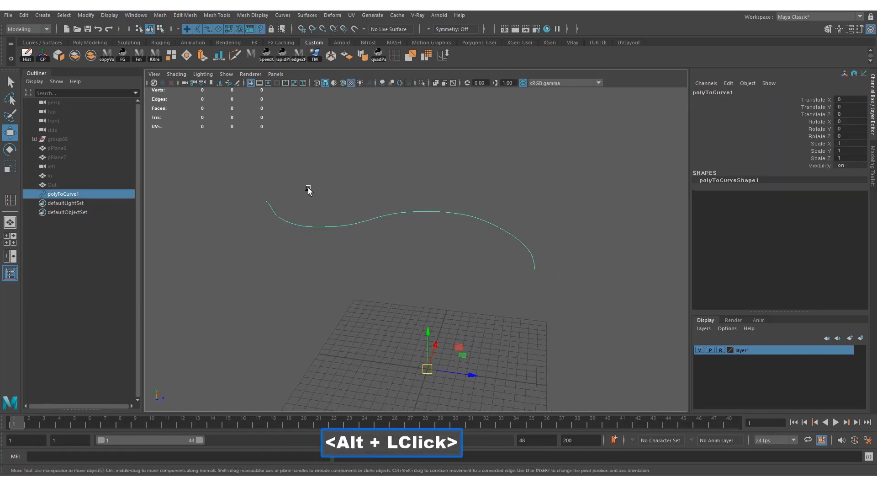
pyautogui.click(43, 43)
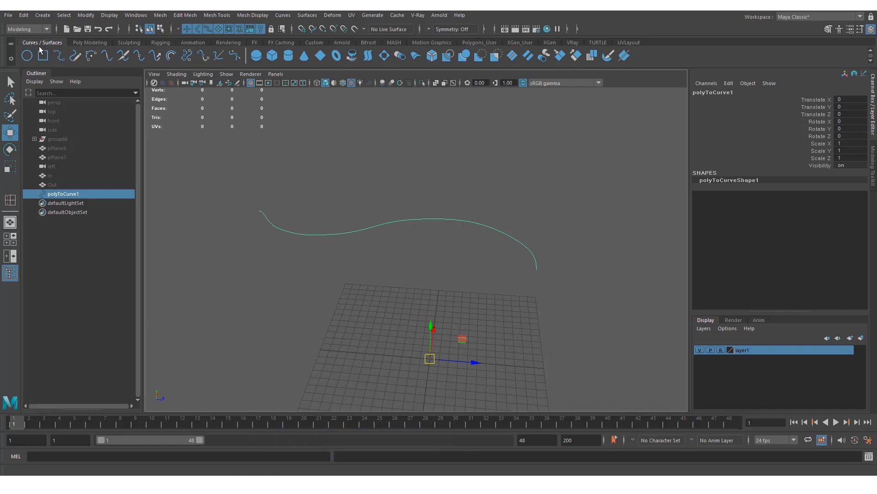
pyautogui.keyDown('alt'); pyautogui.moveTo(418, 242); pyautogui.dragTo(485, 240); pyautogui.keyUp('alt')
pyautogui.keyDown('alt'); pyautogui.moveTo(485, 240); pyautogui.dragTo(473, 157, button='middle'); pyautogui.keyUp('alt')
pyautogui.keyDown('alt'); pyautogui.moveTo(473, 157); pyautogui.dragTo(470, 229); pyautogui.keyUp('alt')
pyautogui.keyDown('alt'); pyautogui.moveTo(470, 229); pyautogui.dragTo(473, 251, button='right'); pyautogui.keyUp('alt')
pyautogui.keyDown('alt'); pyautogui.moveTo(473, 251); pyautogui.dragTo(503, 263); pyautogui.keyUp('alt')
pyautogui.keyDown('alt'); pyautogui.moveTo(503, 263); pyautogui.dragTo(531, 210, button='right'); pyautogui.keyUp('alt')
pyautogui.keyDown('alt'); pyautogui.moveTo(531, 210); pyautogui.dragTo(474, 235); pyautogui.keyUp('alt')
pyautogui.keyDown('alt'); pyautogui.moveTo(474, 234); pyautogui.dragTo(383, 239, button='middle'); pyautogui.keyUp('alt')
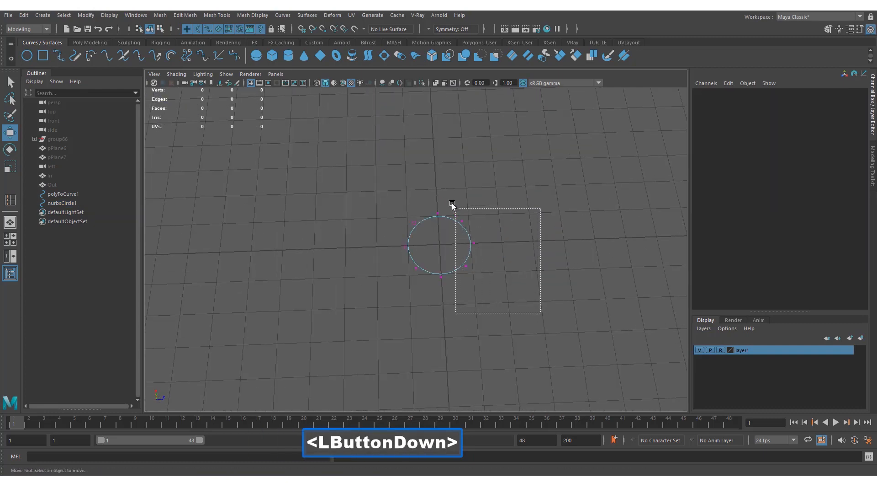
# Step: Scale the control vertices on two opposite sides of the circle to form a rounded square, and return to object mode
pyautogui.moveTo(453, 204); pyautogui.dragTo(453, 206)
pyautogui.keyDown('alt'); pyautogui.moveTo(496, 259); pyautogui.dragTo(478, 262, button='middle'); pyautogui.keyUp('alt')
pyautogui.press('r')
pyautogui.moveTo(494, 246); pyautogui.dragTo(481, 244)
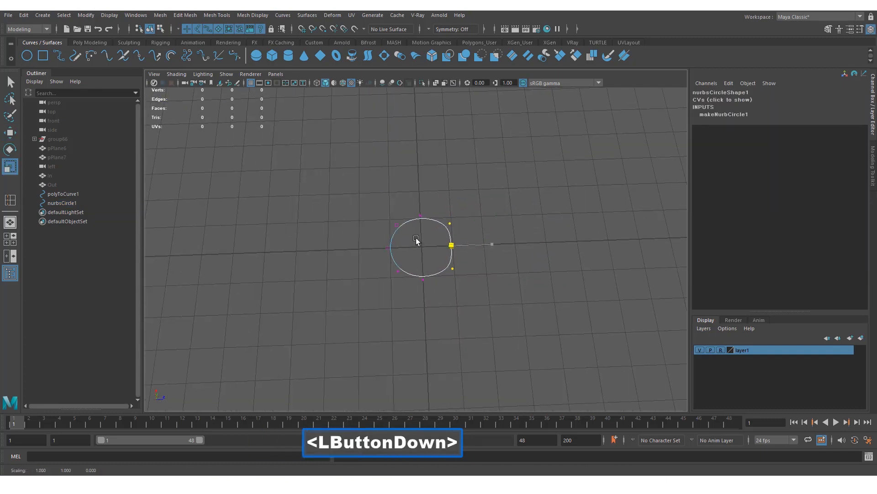
pyautogui.click(391, 247)
pyautogui.keyDown('alt'); pyautogui.moveTo(393, 248); pyautogui.dragTo(417, 371); pyautogui.keyUp('alt')
pyautogui.moveTo(359, 296); pyautogui.dragTo(408, 301)
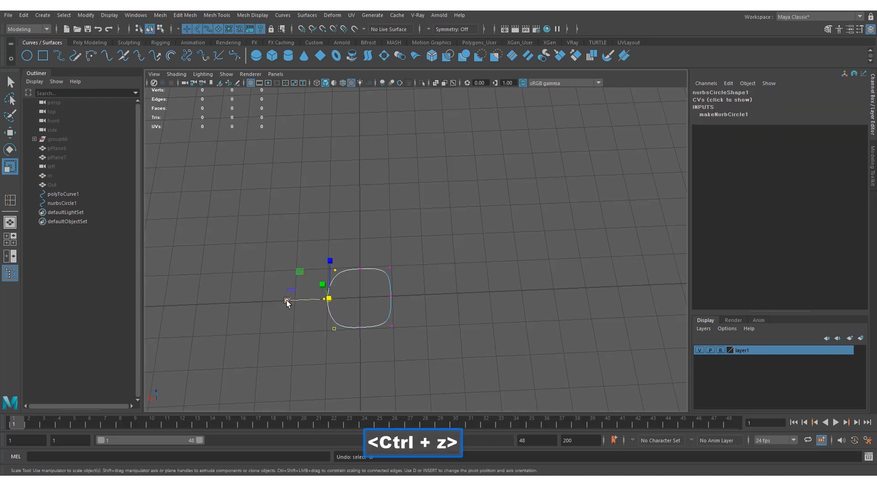
pyautogui.moveTo(287, 302); pyautogui.dragTo(328, 303)
pyautogui.keyDown('alt'); pyautogui.moveTo(484, 296); pyautogui.dragTo(430, 269); pyautogui.keyUp('alt')
pyautogui.keyDown('alt'); pyautogui.moveTo(429, 275); pyautogui.dragTo(513, 235, button='right'); pyautogui.keyUp('alt')
pyautogui.keyDown('alt'); pyautogui.moveTo(512, 274); pyautogui.dragTo(466, 255, button='right'); pyautogui.keyUp('alt')
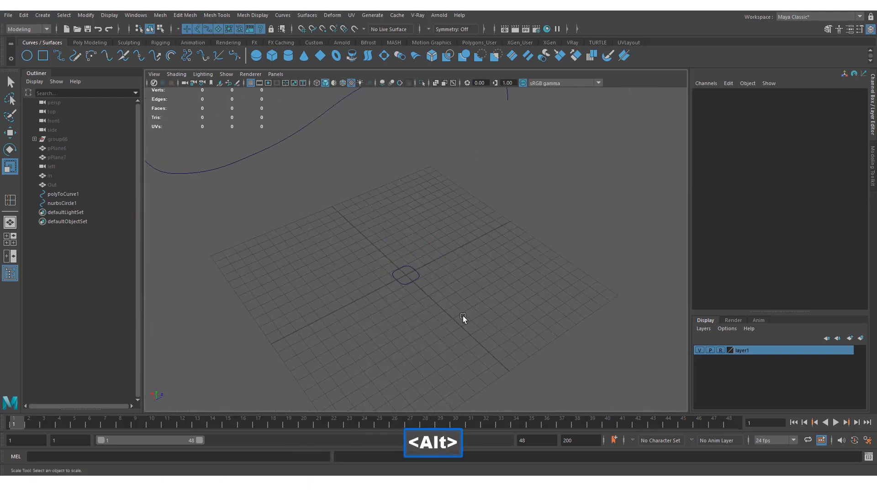
# Step: Select the rounded-square circle and snap it onto the front end of the path curve
pyautogui.keyDown('alt'); pyautogui.moveTo(451, 290); pyautogui.dragTo(474, 239); pyautogui.keyUp('alt')
pyautogui.keyDown('alt'); pyautogui.moveTo(474, 239); pyautogui.dragTo(575, 247, button='right'); pyautogui.keyUp('alt')
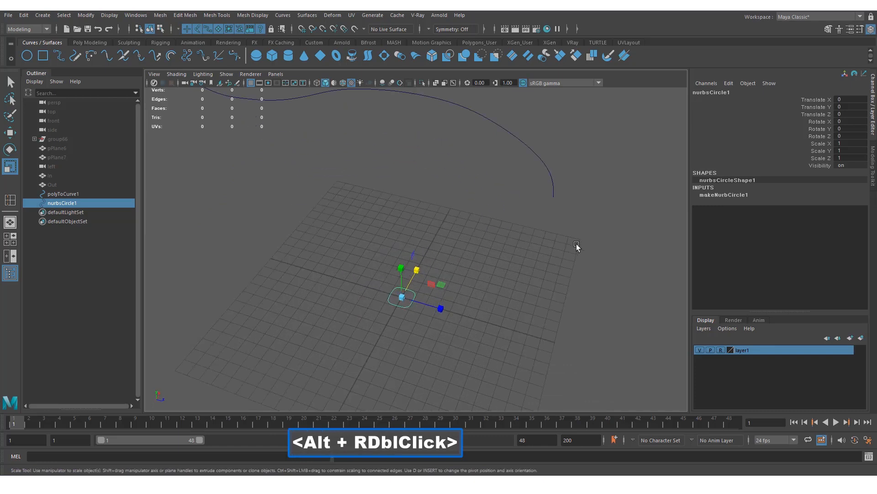
pyautogui.keyDown('alt'); pyautogui.moveTo(576, 247); pyautogui.dragTo(465, 255); pyautogui.keyUp('alt')
pyautogui.press('c')
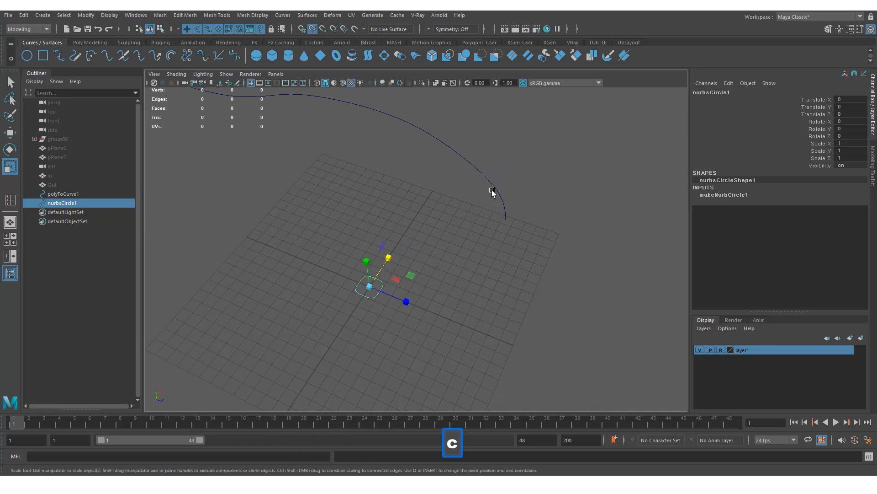
pyautogui.moveTo(491, 183); pyautogui.dragTo(513, 231, button='middle')
pyautogui.press('w')
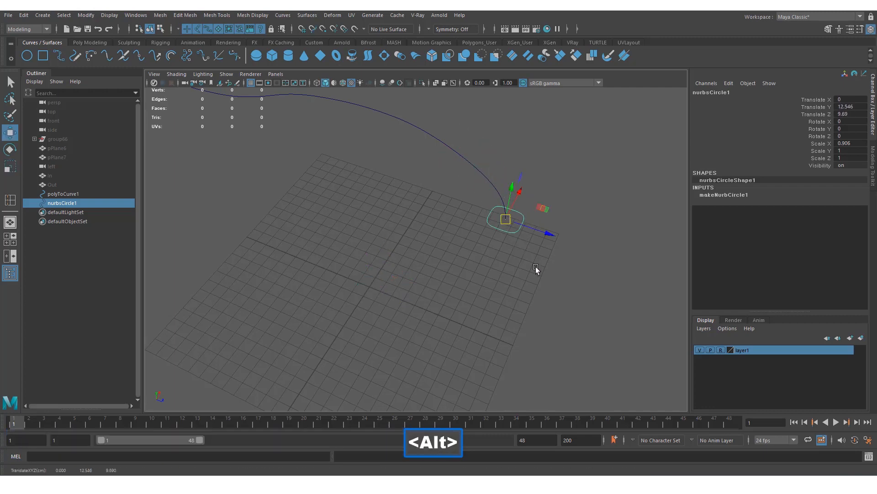
# Step: Freeze the transformations of the circle profile at the curve's end
pyautogui.keyDown('alt'); pyautogui.moveTo(537, 270); pyautogui.dragTo(513, 249); pyautogui.keyUp('alt')
pyautogui.keyDown('alt'); pyautogui.moveTo(507, 256); pyautogui.dragTo(454, 274, button='middle'); pyautogui.keyUp('alt')
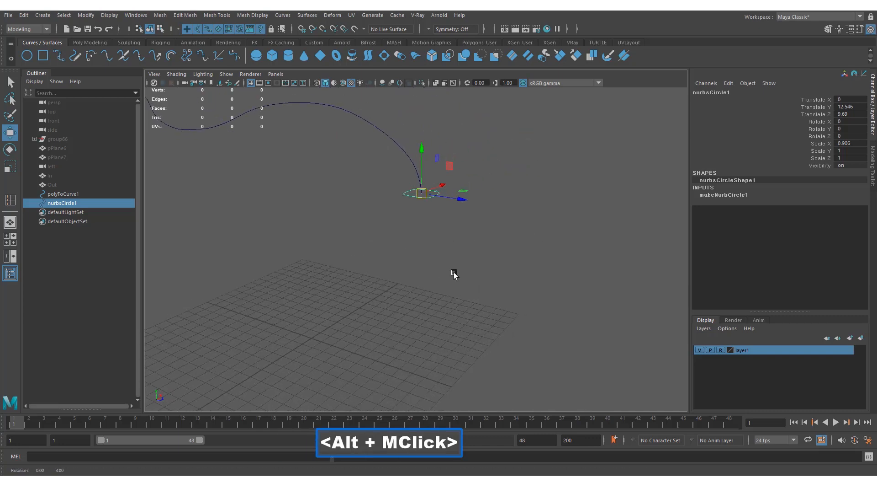
pyautogui.keyDown('alt'); pyautogui.moveTo(455, 274); pyautogui.dragTo(498, 270, button='right'); pyautogui.keyUp('alt')
pyautogui.keyDown('alt'); pyautogui.moveTo(498, 270); pyautogui.dragTo(510, 271); pyautogui.keyUp('alt')
pyautogui.press('w')
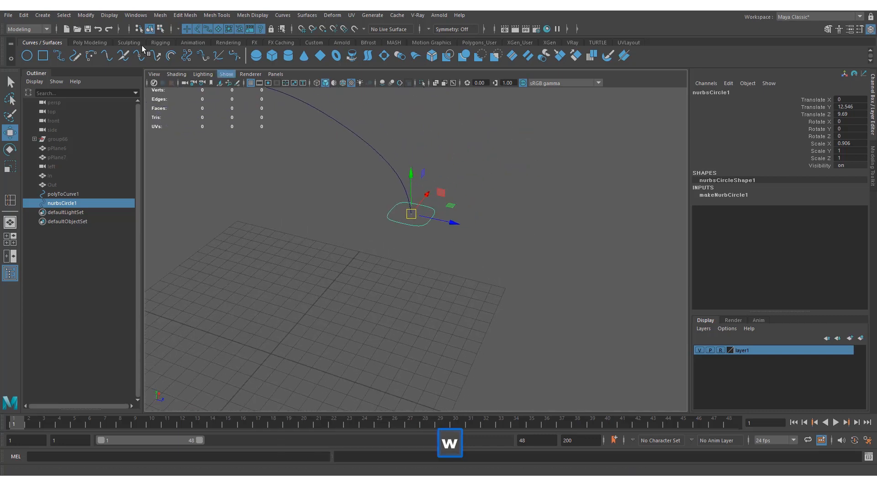
pyautogui.click(86, 15)
pyautogui.click(110, 57)
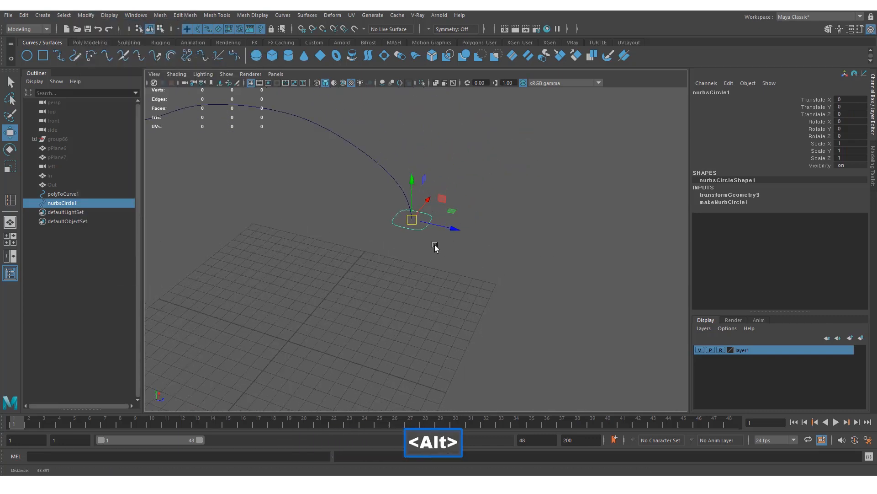
# Step: Delete the construction history of the circle profile
pyautogui.keyDown('alt'); pyautogui.moveTo(435, 247); pyautogui.dragTo(442, 281); pyautogui.keyUp('alt')
pyautogui.click(441, 280)
pyautogui.keyDown('alt'); pyautogui.moveTo(442, 281); pyautogui.dragTo(459, 275, button='right'); pyautogui.keyUp('alt')
pyautogui.moveTo(455, 273); pyautogui.dragTo(412, 234)
pyautogui.press('w')
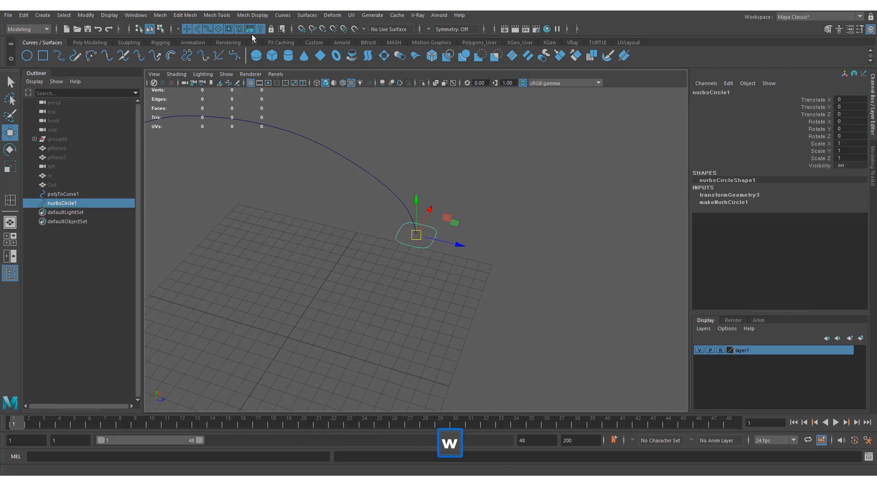
pyautogui.click(313, 43)
pyautogui.click(29, 56)
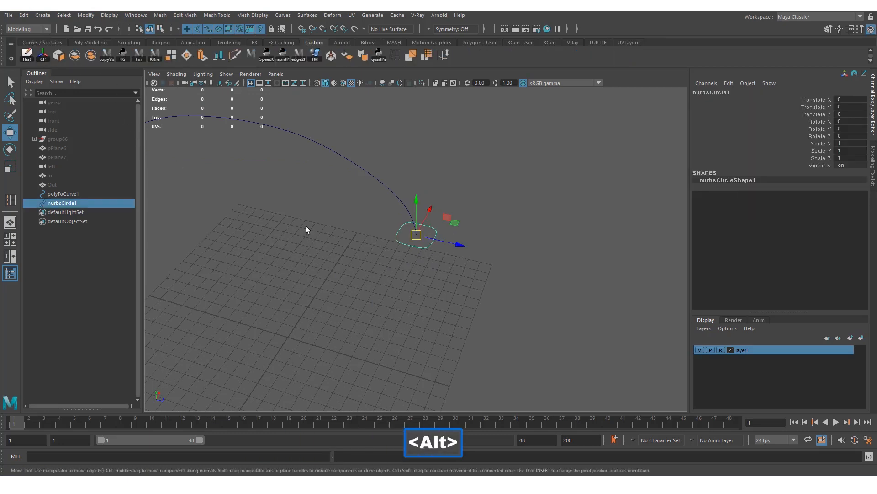
# Step: Extrude the circle along the path curve as a NURBS tube, using reset options with the result position set to At path
pyautogui.keyDown('alt'); pyautogui.moveTo(306, 226); pyautogui.dragTo(356, 234, button='right'); pyautogui.keyUp('alt')
pyautogui.doubleClick(451, 256)
pyautogui.moveTo(471, 267); pyautogui.dragTo(429, 238)
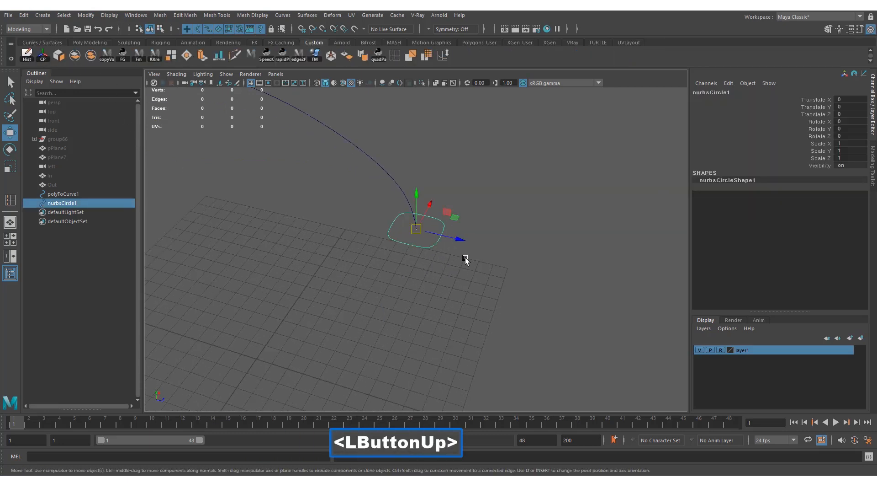
pyautogui.keyDown('alt'); pyautogui.moveTo(464, 259); pyautogui.dragTo(392, 188, button='middle'); pyautogui.keyUp('alt')
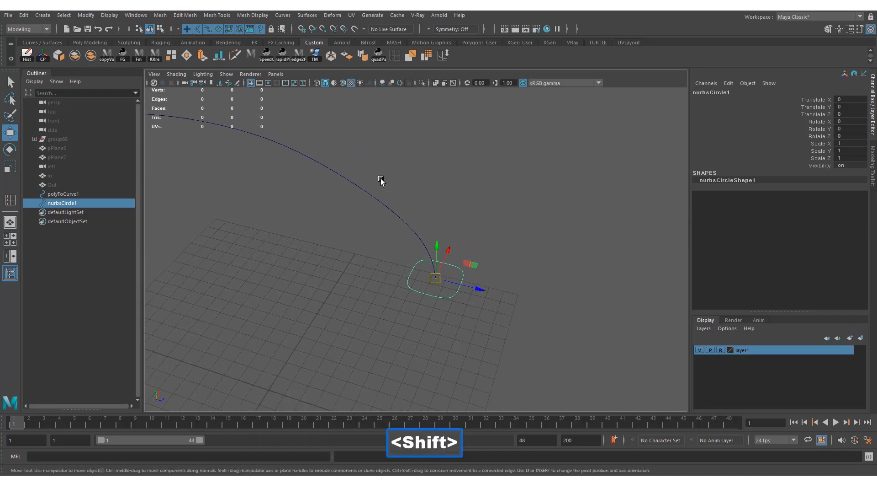
pyautogui.keyDown('shift'); pyautogui.click(379, 182); pyautogui.keyUp('shift')
pyautogui.keyDown('alt'); pyautogui.moveTo(547, 362); pyautogui.dragTo(415, 321, button='right'); pyautogui.keyUp('alt')
pyautogui.keyDown('alt'); pyautogui.moveTo(416, 322); pyautogui.dragTo(418, 326, button='middle'); pyautogui.keyUp('alt')
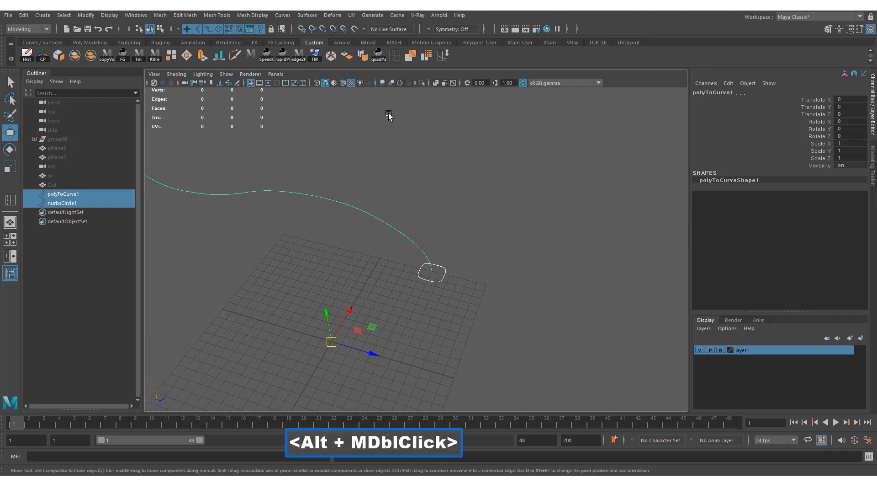
pyautogui.click(307, 15)
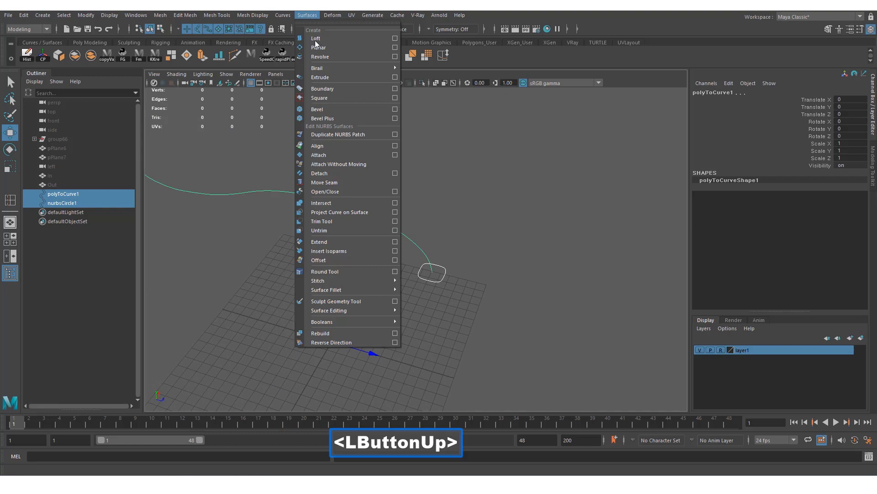
pyautogui.click(395, 77)
pyautogui.moveTo(483, 59); pyautogui.dragTo(591, 72)
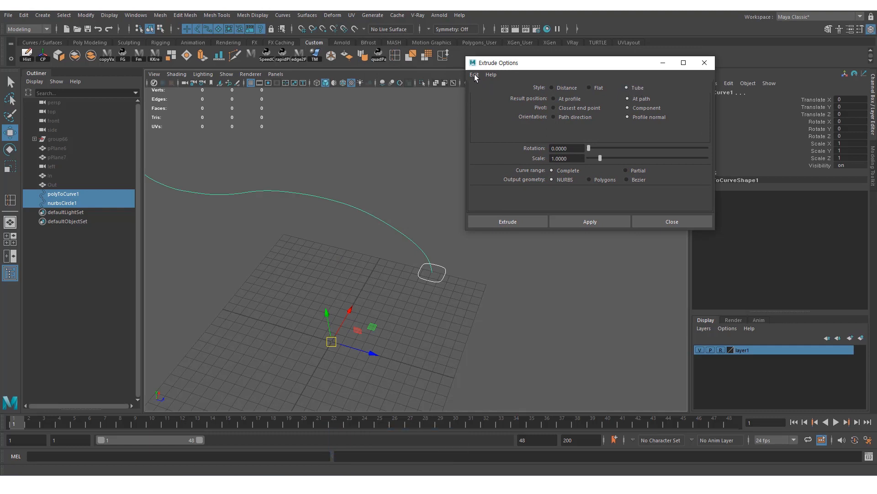
pyautogui.moveTo(475, 76); pyautogui.dragTo(489, 95)
pyautogui.click(629, 98)
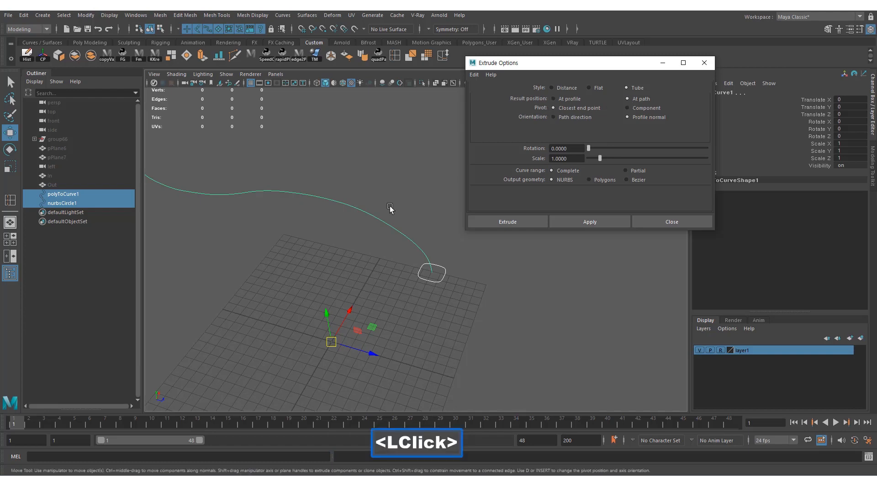
pyautogui.keyDown('alt'); pyautogui.moveTo(339, 224); pyautogui.dragTo(404, 194, button='middle'); pyautogui.keyUp('alt')
pyautogui.keyDown('alt'); pyautogui.moveTo(404, 195); pyautogui.dragTo(381, 199, button='right'); pyautogui.keyUp('alt')
pyautogui.click(590, 221)
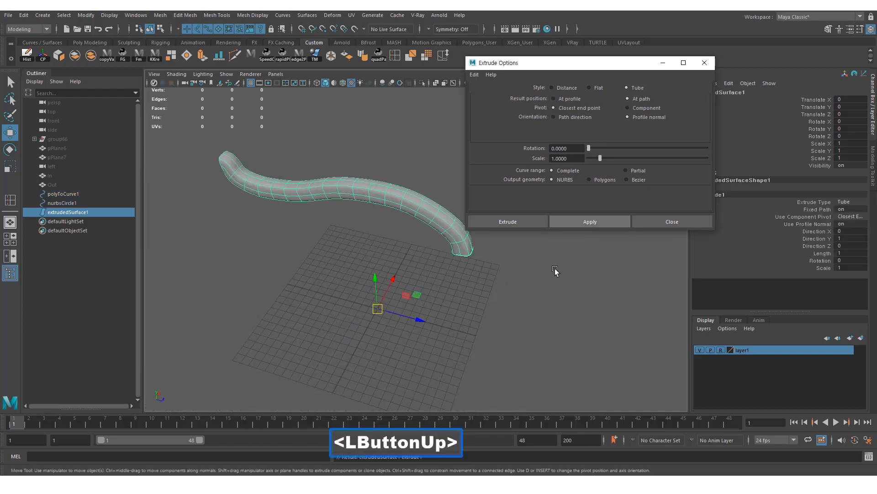
# Step: Select the circle profile at the tube's end in wireframe and scale it uniformly to 0.12 to thin the tube
pyautogui.keyDown('alt'); pyautogui.moveTo(480, 327); pyautogui.dragTo(466, 261, button='right'); pyautogui.keyUp('alt')
pyautogui.press('4')
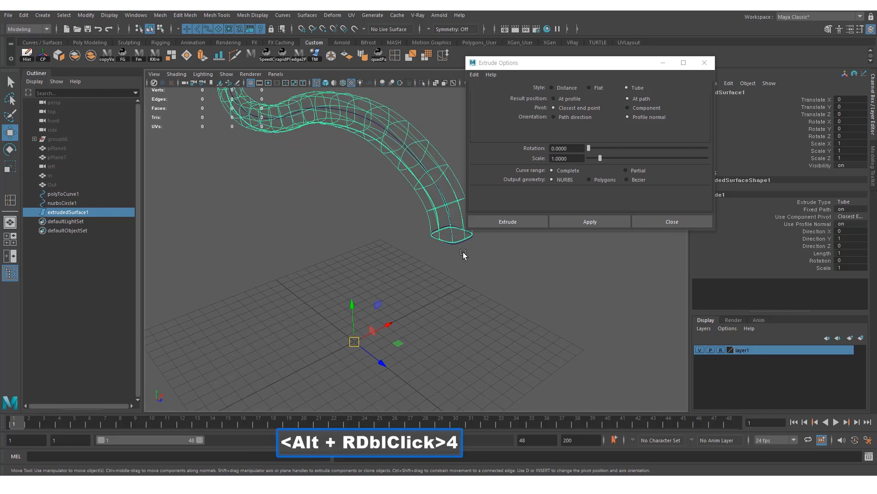
pyautogui.keyDown('alt'); pyautogui.moveTo(420, 272); pyautogui.dragTo(404, 305); pyautogui.keyUp('alt')
pyautogui.keyDown('alt'); pyautogui.moveTo(404, 305); pyautogui.dragTo(458, 304, button='right'); pyautogui.keyUp('alt')
pyautogui.moveTo(454, 296); pyautogui.dragTo(428, 281)
pyautogui.keyDown('ctrl'); pyautogui.click(413, 233); pyautogui.keyUp('ctrl')
pyautogui.keyDown('alt'); pyautogui.moveTo(482, 281); pyautogui.dragTo(446, 286, button='right'); pyautogui.keyUp('alt')
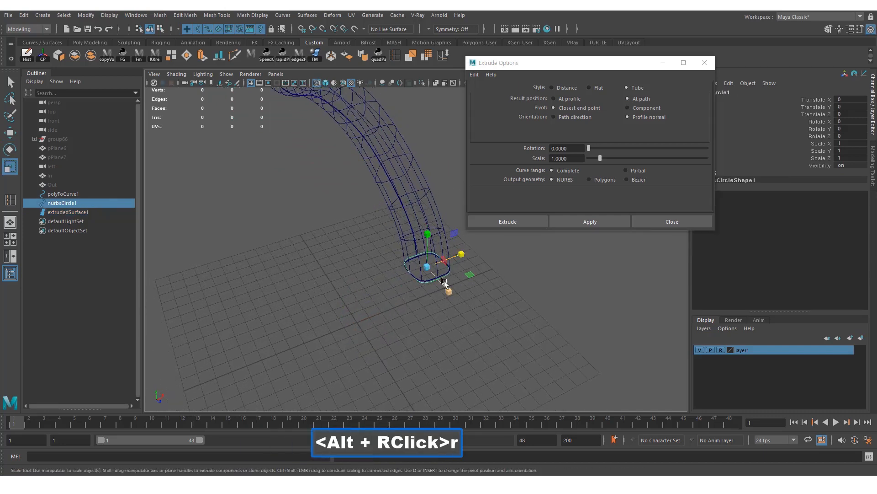
pyautogui.keyDown('alt'); pyautogui.moveTo(446, 286); pyautogui.dragTo(439, 286); pyautogui.keyUp('alt')
pyautogui.keyDown('alt'); pyautogui.moveTo(438, 286); pyautogui.dragTo(440, 271, button='right'); pyautogui.keyUp('alt')
pyautogui.press('r')
pyautogui.moveTo(441, 265)
pyautogui.mouseDown()
pyautogui.moveTo(434, 269)
pyautogui.moveTo(444, 269)
pyautogui.mouseUp()
pyautogui.keyDown('alt'); pyautogui.moveTo(445, 291); pyautogui.dragTo(459, 280, button='right'); pyautogui.keyUp('alt')
pyautogui.press('w')
pyautogui.click(464, 295)
pyautogui.click(449, 282)
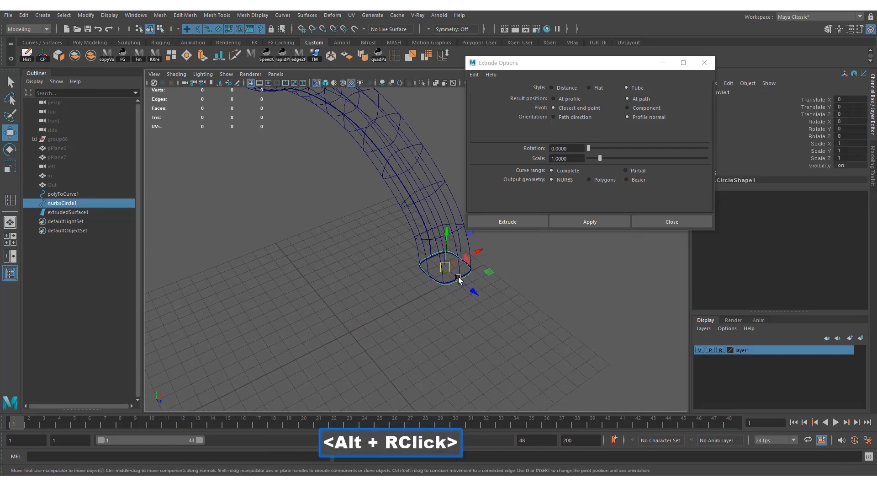
pyautogui.press('r')
pyautogui.moveTo(445, 267); pyautogui.dragTo(403, 276)
pyautogui.keyDown('alt'); pyautogui.moveTo(402, 276); pyautogui.dragTo(338, 284, button='right'); pyautogui.keyUp('alt')
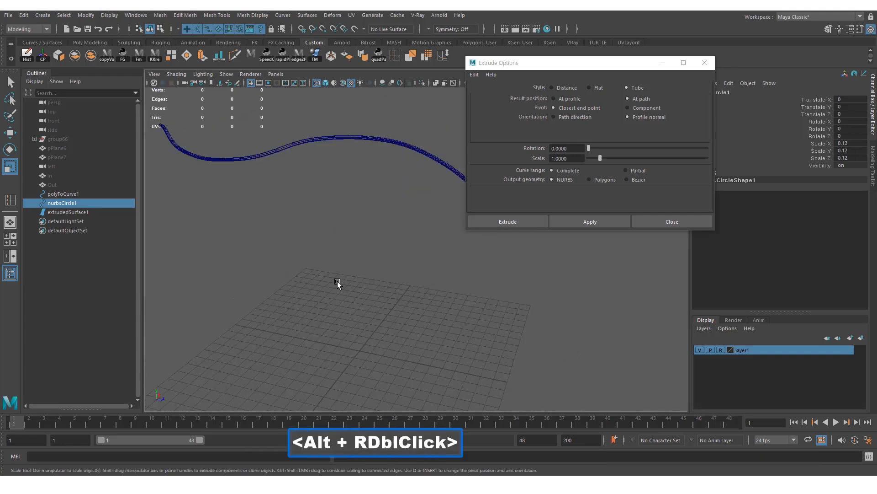
# Step: Display the scene shaded, unhide the last hidden objects and close the Extrude options
pyautogui.keyDown('alt'); pyautogui.moveTo(337, 284); pyautogui.dragTo(340, 293, button='middle'); pyautogui.keyUp('alt')
pyautogui.press('4')
pyautogui.press('5')
pyautogui.keyDown('alt'); pyautogui.moveTo(383, 312); pyautogui.dragTo(391, 324, button='middle'); pyautogui.keyUp('alt')
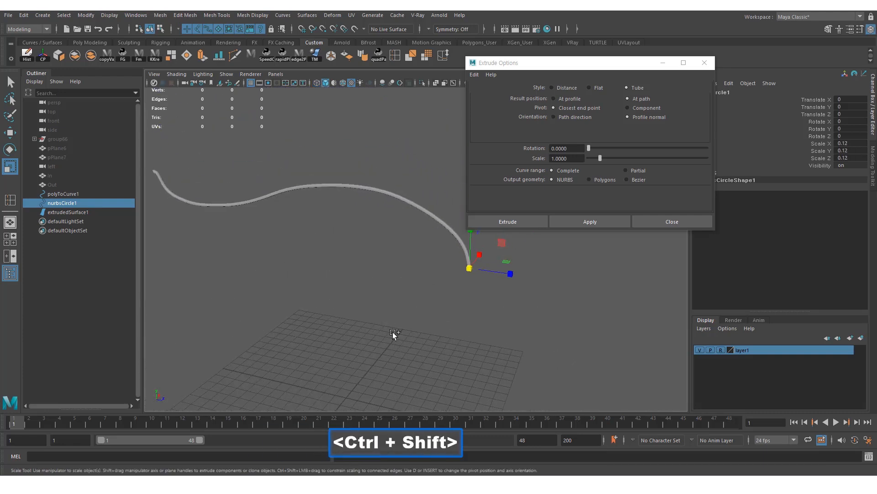
pyautogui.hotkey('ctrl', 'shift', 'h')
pyautogui.keyDown('alt'); pyautogui.moveTo(391, 323); pyautogui.dragTo(343, 312); pyautogui.keyUp('alt')
pyautogui.keyDown('alt'); pyautogui.moveTo(343, 310); pyautogui.dragTo(323, 312, button='middle'); pyautogui.keyUp('alt')
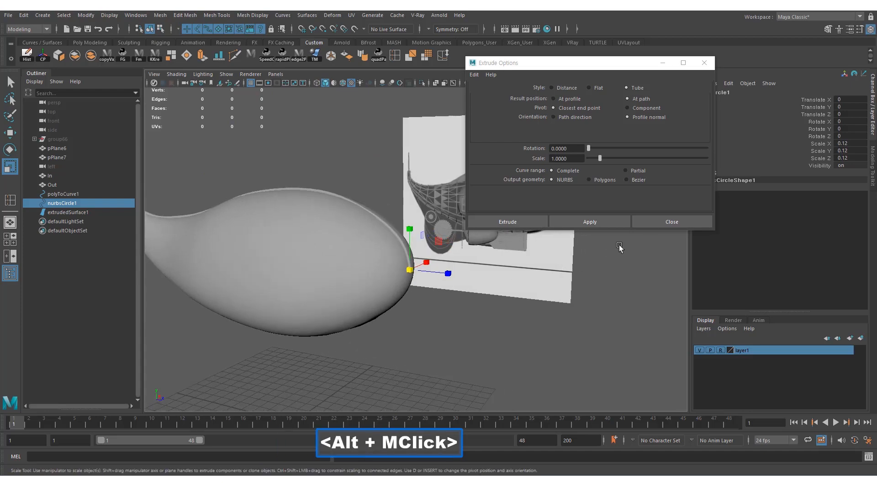
pyautogui.click(675, 222)
# Step: Select only the path curve inside the tube in wireframe and display its control vertices
pyautogui.keyDown('alt'); pyautogui.moveTo(299, 251); pyautogui.dragTo(570, 124, button='right'); pyautogui.keyUp('alt')
pyautogui.keyDown('alt'); pyautogui.moveTo(233, 211); pyautogui.dragTo(295, 232, button='middle'); pyautogui.keyUp('alt')
pyautogui.press('4')
pyautogui.keyDown('alt'); pyautogui.moveTo(295, 232); pyautogui.dragTo(400, 214); pyautogui.keyUp('alt')
pyautogui.moveTo(406, 177); pyautogui.dragTo(394, 215)
pyautogui.keyDown('alt'); pyautogui.moveTo(394, 215); pyautogui.dragTo(396, 186, button='right'); pyautogui.keyUp('alt')
pyautogui.keyDown('ctrl'); pyautogui.doubleClick(443, 180); pyautogui.keyUp('ctrl')
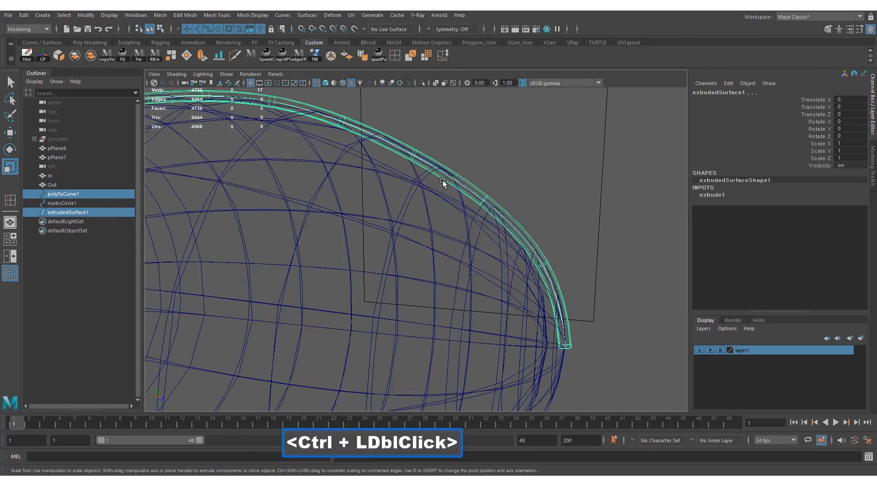
pyautogui.keyDown('ctrl'); pyautogui.click(457, 183); pyautogui.keyUp('ctrl')
pyautogui.keyDown('alt'); pyautogui.moveTo(514, 198); pyautogui.dragTo(342, 204, button='right'); pyautogui.keyUp('alt')
pyautogui.keyDown('alt'); pyautogui.moveTo(343, 204); pyautogui.dragTo(314, 223); pyautogui.keyUp('alt')
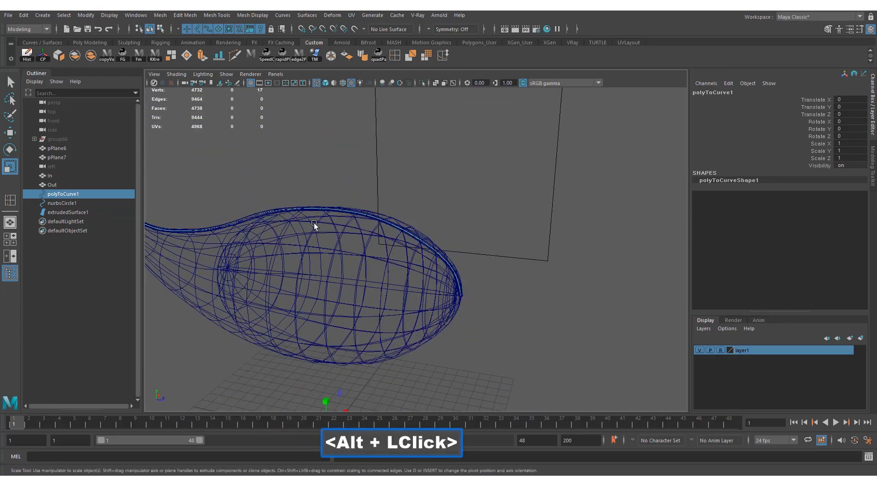
pyautogui.keyDown('alt'); pyautogui.moveTo(314, 223); pyautogui.dragTo(333, 226, button='middle'); pyautogui.keyUp('alt')
pyautogui.keyDown('alt'); pyautogui.moveTo(334, 226); pyautogui.dragTo(342, 220); pyautogui.keyUp('alt')
pyautogui.moveTo(341, 167); pyautogui.dragTo(268, 157, button='right')
# Step: Move a control vertex on the curve's upper front slope with soft selection to fit the tube to the body
pyautogui.keyDown('alt'); pyautogui.moveTo(366, 194); pyautogui.dragTo(445, 225, button='right'); pyautogui.keyUp('alt')
pyautogui.moveTo(436, 230); pyautogui.dragTo(416, 161)
pyautogui.keyDown('alt'); pyautogui.click(419, 178); pyautogui.keyUp('alt')
pyautogui.press('w')
pyautogui.press('b')
pyautogui.click(416, 161)
pyautogui.press('4')
pyautogui.press('6')
pyautogui.keyDown('alt'); pyautogui.moveTo(476, 243); pyautogui.dragTo(494, 255, button='right'); pyautogui.keyUp('alt')
pyautogui.press('4')
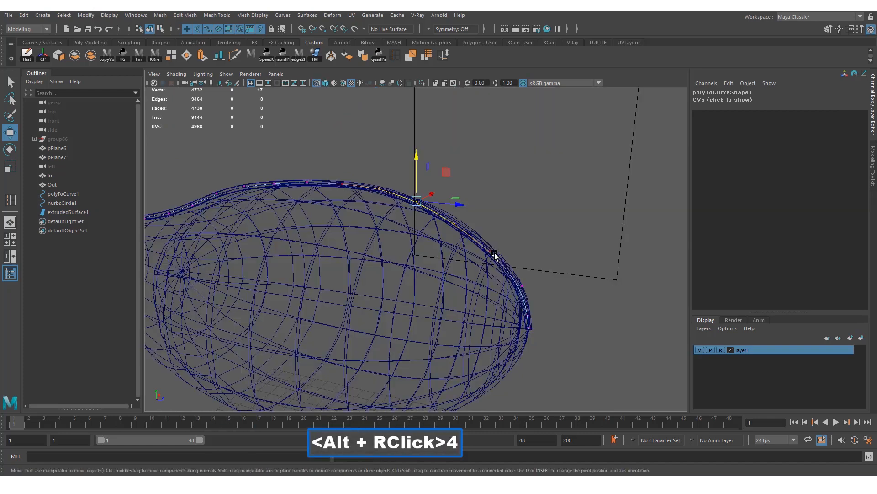
# Step: Undo the last vertex edit, turn off soft selection and adjust single control vertices on the curve's front slope
pyautogui.moveTo(503, 266); pyautogui.dragTo(482, 224)
pyautogui.moveTo(490, 207); pyautogui.dragTo(453, 223)
pyautogui.hotkey('ctrl', 'z')
pyautogui.press('b')
pyautogui.press('4')
pyautogui.press('5')
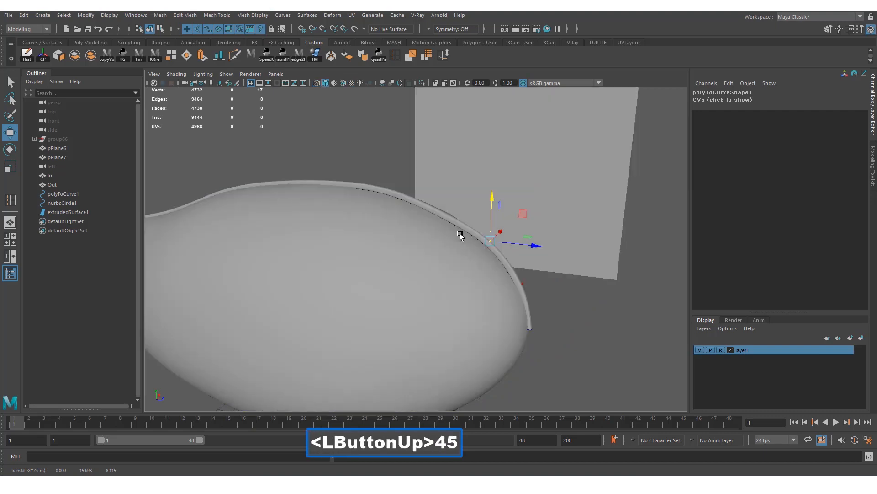
pyautogui.click(456, 215)
pyautogui.press('w')
pyautogui.moveTo(458, 211); pyautogui.dragTo(448, 218, button='middle')
pyautogui.press('4')
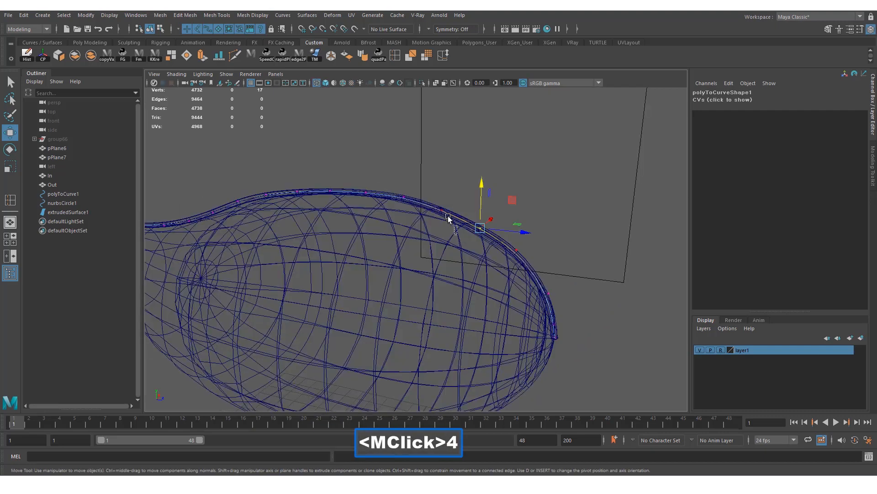
# Step: Examine how the tube sits on the Out mesh, comparing its unsmoothed cage with the smooth preview
pyautogui.moveTo(445, 178); pyautogui.dragTo(447, 162)
pyautogui.moveTo(447, 162)
pyautogui.keyDown('alt'); pyautogui.mouseDown(button='right')
pyautogui.moveTo(474, 254)
pyautogui.moveTo(423, 261)
pyautogui.moveTo(459, 285)
pyautogui.moveTo(435, 278)
pyautogui.mouseUp(button='right'); pyautogui.keyUp('alt')
pyautogui.press('4')
pyautogui.press('6')
pyautogui.click(423, 262)
pyautogui.doubleClick(446, 277)
pyautogui.keyDown('alt'); pyautogui.moveTo(435, 279); pyautogui.dragTo(410, 288); pyautogui.keyUp('alt')
pyautogui.keyDown('alt'); pyautogui.moveTo(410, 288); pyautogui.dragTo(396, 270, button='middle'); pyautogui.keyUp('alt')
pyautogui.keyDown('alt'); pyautogui.moveTo(396, 270); pyautogui.dragTo(379, 231); pyautogui.keyUp('alt')
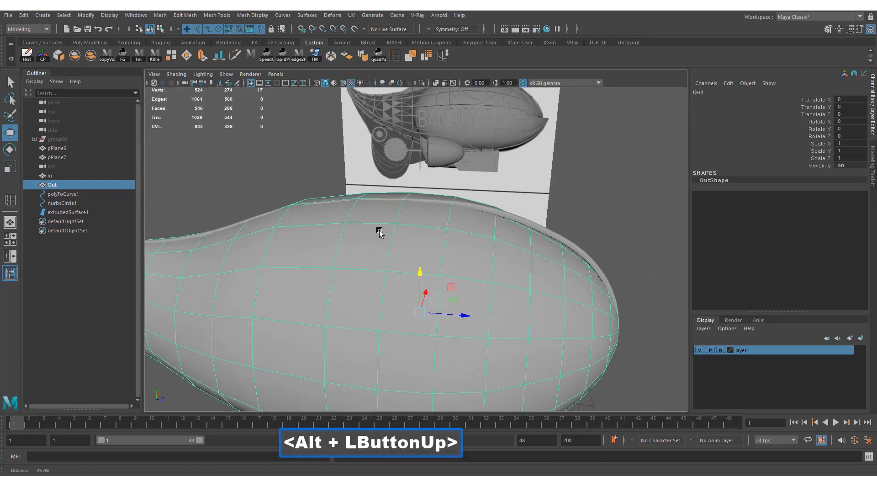
pyautogui.moveTo(379, 231)
pyautogui.keyDown('alt'); pyautogui.mouseDown(button='right')
pyautogui.moveTo(458, 253)
pyautogui.moveTo(405, 247)
pyautogui.moveTo(402, 212)
pyautogui.mouseUp(button='right'); pyautogui.keyUp('alt')
pyautogui.press('3')
pyautogui.press('4')
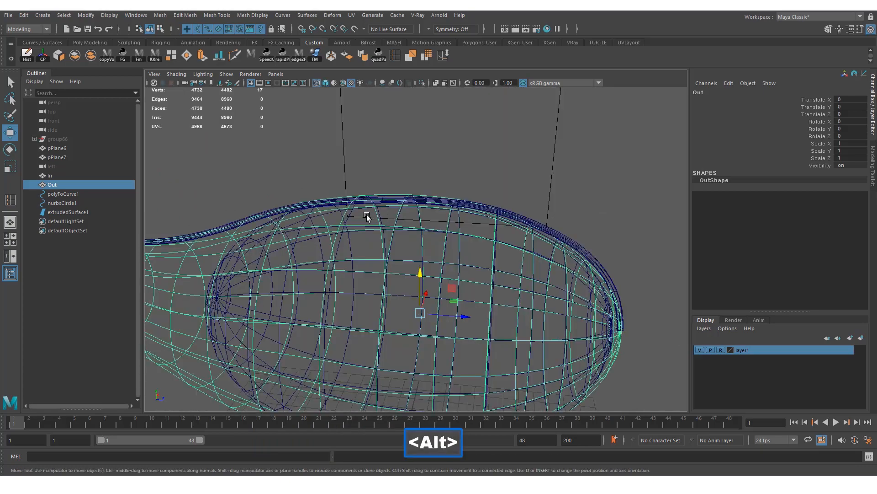
# Step: Select only the path curve inside the tube in wireframe and show its control vertices over the body's crest
pyautogui.keyDown('alt'); pyautogui.moveTo(367, 215); pyautogui.dragTo(325, 236); pyautogui.keyUp('alt')
pyautogui.keyDown('alt'); pyautogui.moveTo(326, 236); pyautogui.dragTo(396, 215, button='right'); pyautogui.keyUp('alt')
pyautogui.press('w')
pyautogui.keyDown('shift'); pyautogui.click(415, 211); pyautogui.keyUp('shift')
pyautogui.keyDown('ctrl'); pyautogui.click(440, 202); pyautogui.keyUp('ctrl')
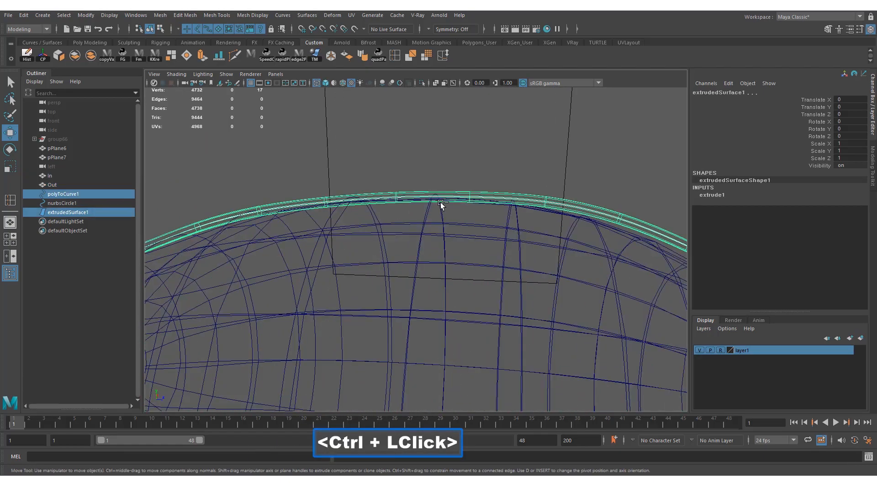
pyautogui.keyDown('alt'); pyautogui.moveTo(429, 190); pyautogui.dragTo(304, 176, button='right'); pyautogui.keyUp('alt')
pyautogui.keyDown('alt'); pyautogui.moveTo(304, 176); pyautogui.dragTo(315, 182, button='middle'); pyautogui.keyUp('alt')
pyautogui.click(333, 201)
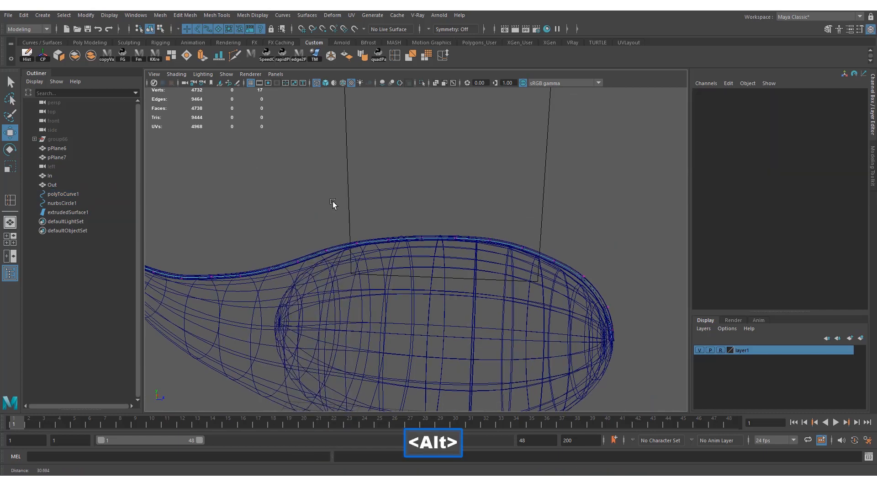
pyautogui.keyDown('alt'); pyautogui.moveTo(333, 201); pyautogui.dragTo(396, 263, button='right'); pyautogui.keyUp('alt')
# Step: Raise control vertices along the curve's crest one at a time, using soft selection with a small falloff radius
pyautogui.moveTo(394, 229); pyautogui.dragTo(364, 260)
pyautogui.keyDown('alt'); pyautogui.moveTo(362, 245); pyautogui.dragTo(355, 251, button='right'); pyautogui.keyUp('alt')
pyautogui.press('b')
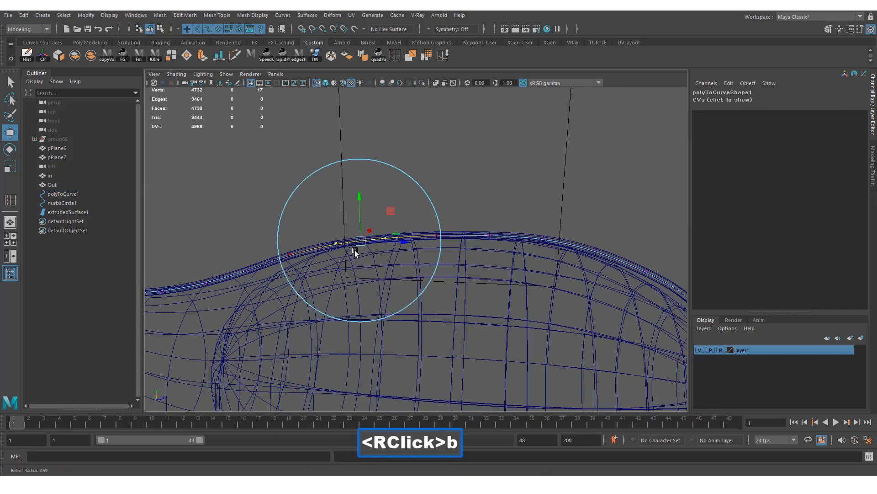
pyautogui.moveTo(361, 197); pyautogui.dragTo(361, 195)
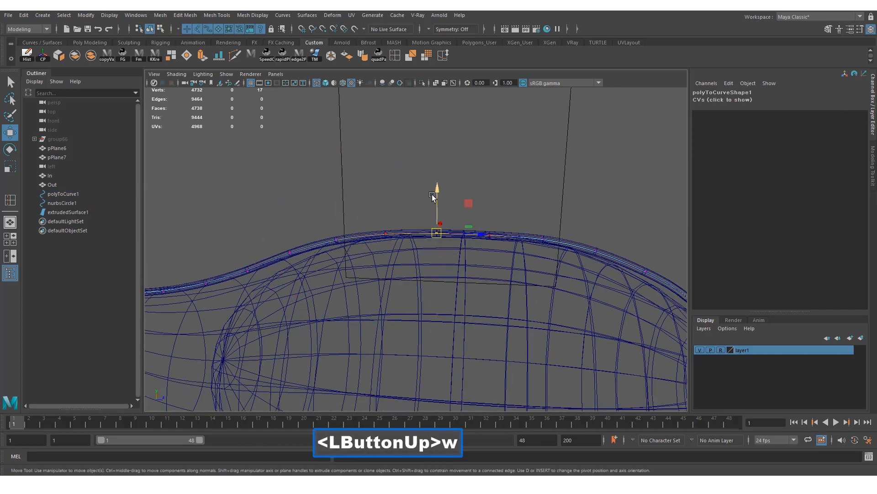
pyautogui.moveTo(438, 193); pyautogui.dragTo(439, 189)
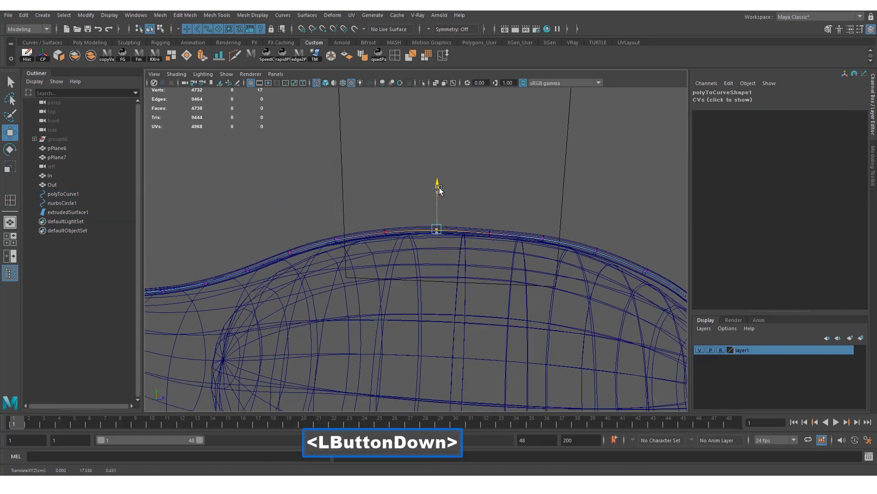
pyautogui.keyDown('alt'); pyautogui.moveTo(513, 246); pyautogui.dragTo(504, 245); pyautogui.keyUp('alt')
pyautogui.press('b')
pyautogui.keyDown('alt'); pyautogui.click(503, 243); pyautogui.keyUp('alt')
pyautogui.press('w')
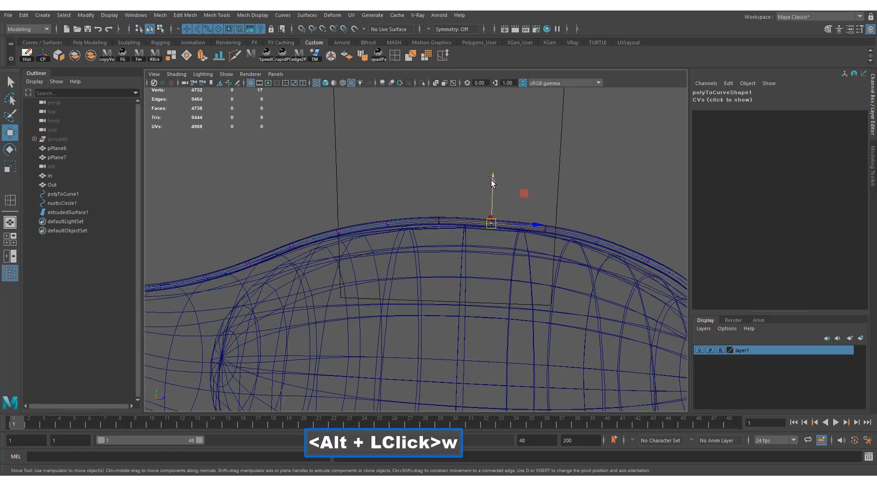
pyautogui.moveTo(492, 182); pyautogui.dragTo(533, 209)
# Step: Pick a control vertex on the curve's rear slope and switch the view to shaded display
pyautogui.keyDown('alt'); pyautogui.moveTo(533, 210); pyautogui.dragTo(474, 248, button='middle'); pyautogui.keyUp('alt')
pyautogui.keyDown('alt'); pyautogui.moveTo(474, 248); pyautogui.dragTo(453, 247, button='right'); pyautogui.keyUp('alt')
pyautogui.keyDown('alt'); pyautogui.moveTo(452, 247); pyautogui.dragTo(391, 242); pyautogui.keyUp('alt')
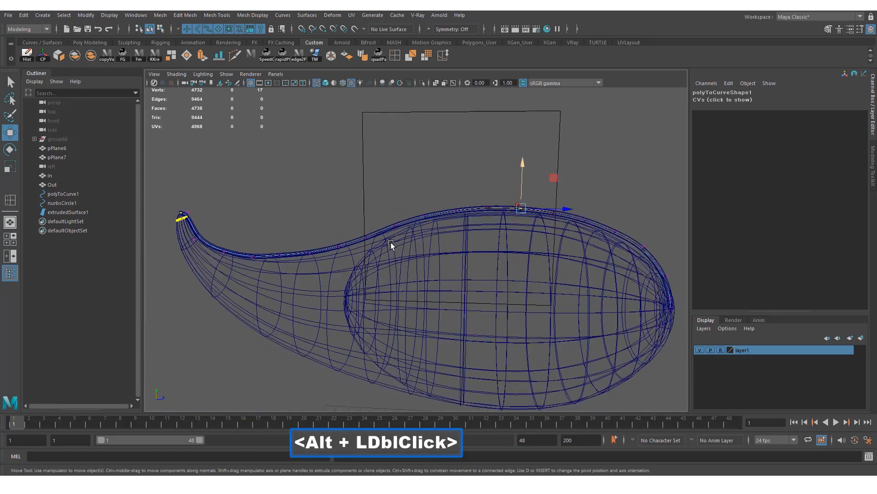
pyautogui.keyDown('alt'); pyautogui.moveTo(390, 242); pyautogui.dragTo(378, 242, button='middle'); pyautogui.keyUp('alt')
pyautogui.keyDown('alt'); pyautogui.moveTo(378, 243); pyautogui.dragTo(512, 290, button='right'); pyautogui.keyUp('alt')
pyautogui.press('b')
pyautogui.moveTo(506, 265); pyautogui.dragTo(445, 216)
pyautogui.keyDown('alt'); pyautogui.moveTo(597, 264); pyautogui.dragTo(502, 268, button='right'); pyautogui.keyUp('alt')
pyautogui.press('4')
pyautogui.press('5')
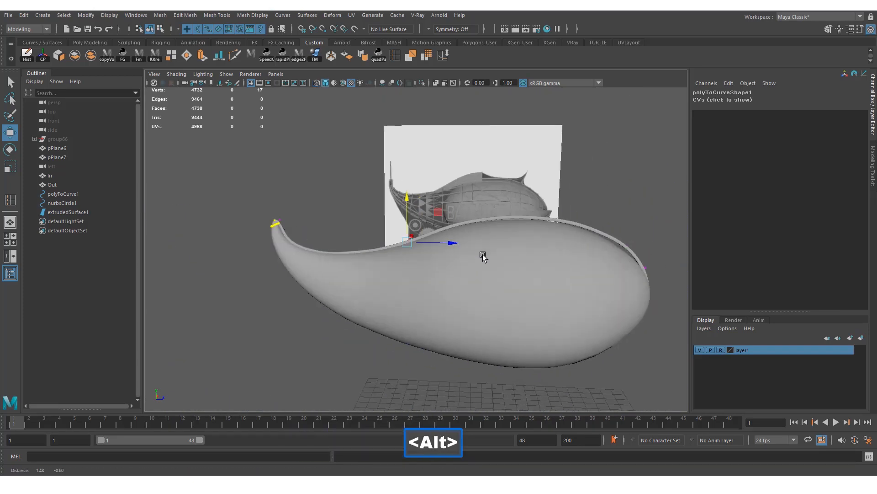
# Step: Examine how the tube sits on the Out mesh from the side, the nose and the tail
pyautogui.keyDown('alt'); pyautogui.moveTo(457, 256); pyautogui.dragTo(415, 249, button='middle'); pyautogui.keyUp('alt')
pyautogui.moveTo(416, 237); pyautogui.dragTo(372, 229, button='right')
pyautogui.keyDown('alt'); pyautogui.moveTo(372, 229); pyautogui.dragTo(401, 232); pyautogui.keyUp('alt')
pyautogui.moveTo(414, 231); pyautogui.dragTo(464, 233, button='right')
pyautogui.keyDown('alt'); pyautogui.moveTo(465, 233); pyautogui.dragTo(558, 235); pyautogui.keyUp('alt')
pyautogui.click(423, 251)
pyautogui.keyDown('alt'); pyautogui.moveTo(423, 251); pyautogui.dragTo(405, 196); pyautogui.keyUp('alt')
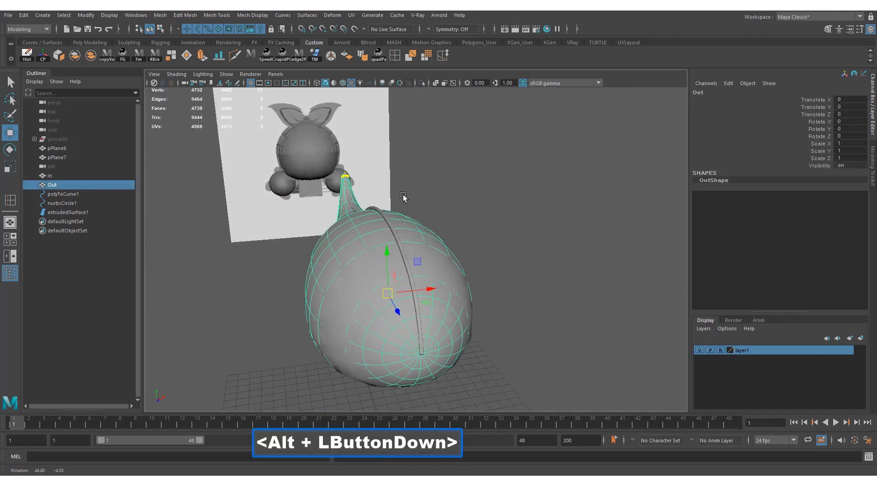
pyautogui.keyDown('alt'); pyautogui.moveTo(406, 195); pyautogui.dragTo(330, 206, button='middle'); pyautogui.keyUp('alt')
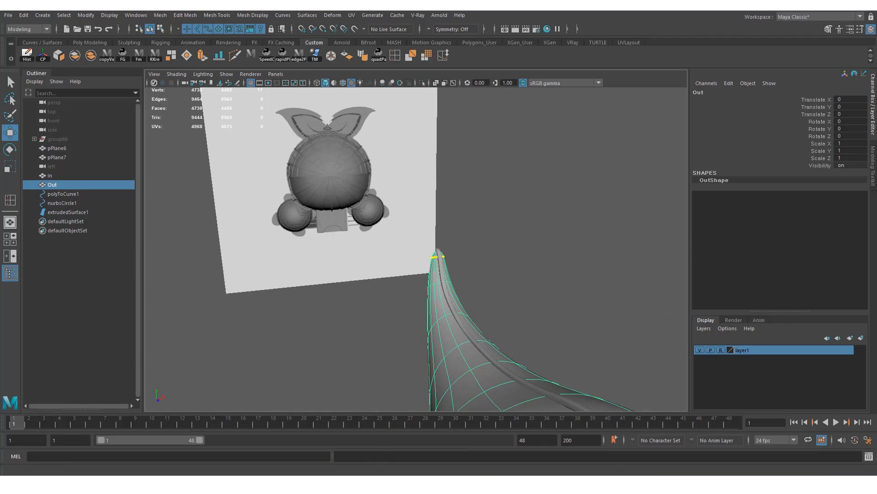
# Step: Check the front.jpg reference for the ribs around the body, and return to the nose of the Maya model
pyautogui.click(388, 483)
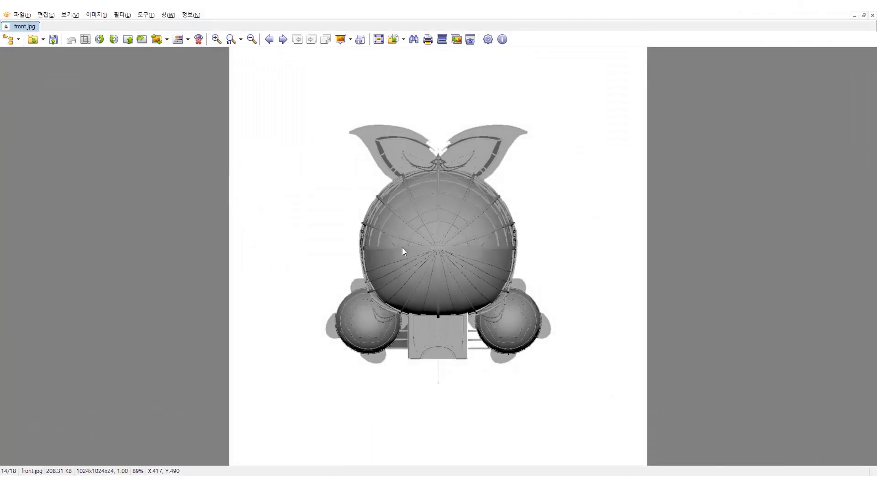
pyautogui.click(825, 5)
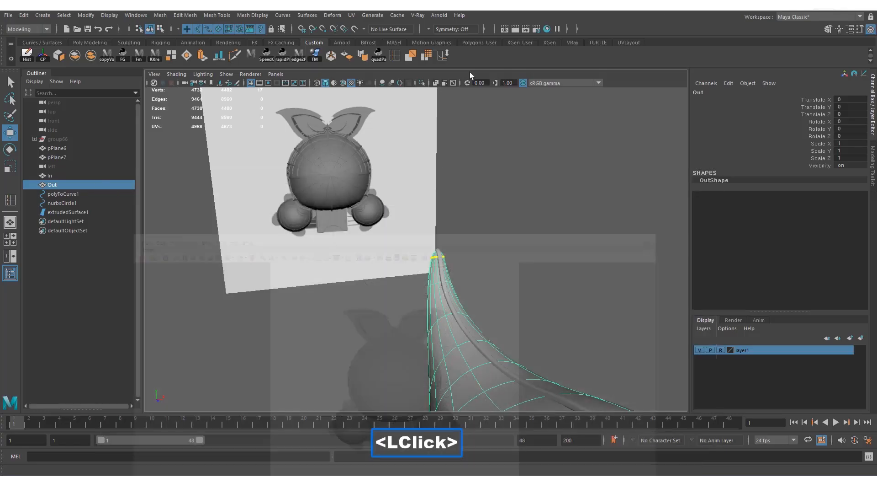
pyautogui.keyDown('alt'); pyautogui.moveTo(362, 179); pyautogui.dragTo(342, 101, button='middle'); pyautogui.keyUp('alt')
pyautogui.keyDown('alt'); pyautogui.moveTo(539, 201); pyautogui.dragTo(461, 206, button='right'); pyautogui.keyUp('alt')
pyautogui.keyDown('alt'); pyautogui.moveTo(589, 247); pyautogui.dragTo(521, 251); pyautogui.keyUp('alt')
pyautogui.doubleClick(467, 247)
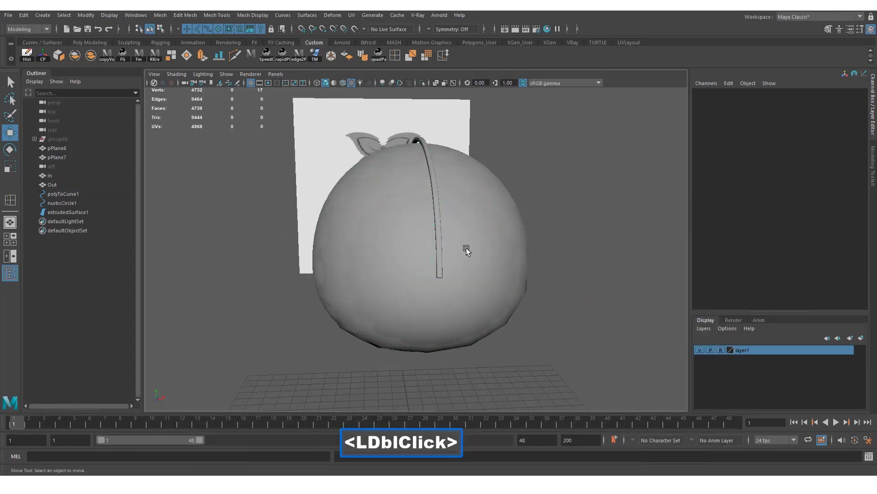
# Step: Hide everything except the Out mesh and view it from the nose
pyautogui.click(396, 214)
pyautogui.hotkey('alt', 'h')
pyautogui.keyDown('alt'); pyautogui.click(401, 202); pyautogui.keyUp('alt')
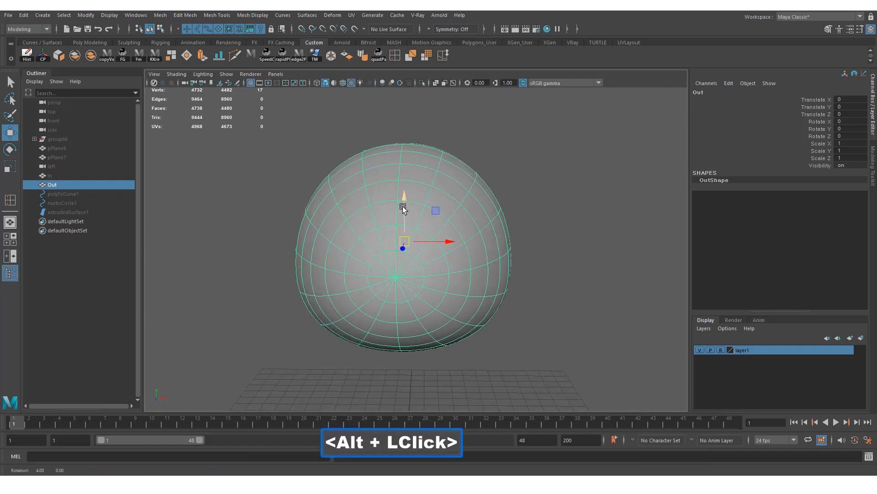
pyautogui.keyDown('alt'); pyautogui.middleClick(452, 219); pyautogui.keyUp('alt')
pyautogui.keyDown('alt'); pyautogui.middleClick(452, 220); pyautogui.keyUp('alt')
pyautogui.keyDown('alt'); pyautogui.moveTo(451, 220); pyautogui.dragTo(418, 211); pyautogui.keyUp('alt')
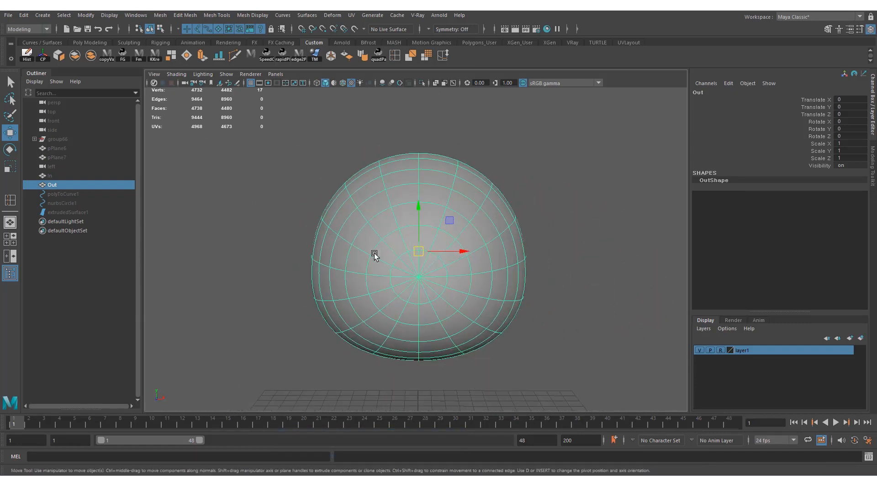
# Step: Turn off Out's smooth preview and select only the front part of one side's lengthwise edge line in wireframe
pyautogui.keyDown('alt'); pyautogui.moveTo(365, 288); pyautogui.dragTo(460, 291); pyautogui.keyUp('alt')
pyautogui.keyDown('alt'); pyautogui.moveTo(460, 291); pyautogui.dragTo(437, 277, button='middle'); pyautogui.keyUp('alt')
pyautogui.keyDown('alt'); pyautogui.moveTo(437, 277); pyautogui.dragTo(434, 247); pyautogui.keyUp('alt')
pyautogui.press('1')
pyautogui.hotkey('alt', 'w')
pyautogui.doubleClick(424, 263)
pyautogui.keyDown('alt'); pyautogui.moveTo(372, 264); pyautogui.dragTo(300, 248); pyautogui.keyUp('alt')
pyautogui.press('4')
pyautogui.keyDown('ctrl'); pyautogui.moveTo(207, 160); pyautogui.dragTo(393, 304); pyautogui.keyUp('ctrl')
pyautogui.press('r')
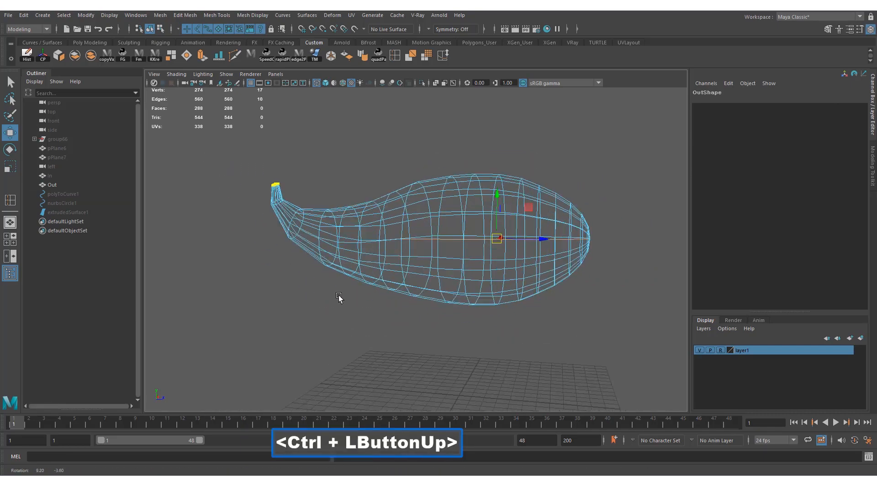
# Step: Add the matching front edges on the opposite side and scale the selected edges flat vertically
pyautogui.keyDown('alt'); pyautogui.moveTo(337, 297); pyautogui.dragTo(402, 274); pyautogui.keyUp('alt')
pyautogui.keyDown('alt'); pyautogui.moveTo(402, 274); pyautogui.dragTo(426, 269, button='right'); pyautogui.keyUp('alt')
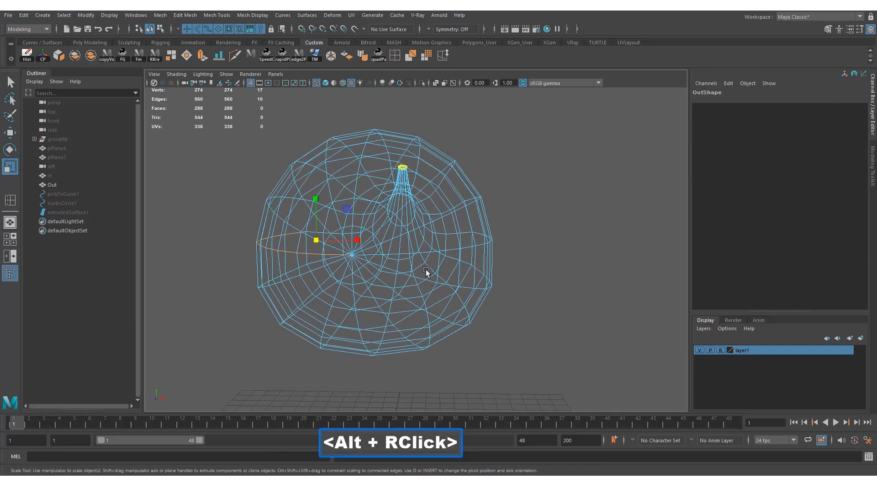
pyautogui.keyDown('ctrl'); pyautogui.keyDown('shift'); pyautogui.doubleClick(393, 253); pyautogui.keyUp('shift'); pyautogui.keyUp('ctrl')
pyautogui.scroll(-1, 484, 265)
pyautogui.keyDown('alt'); pyautogui.moveTo(483, 265); pyautogui.dragTo(366, 264); pyautogui.keyUp('alt')
pyautogui.keyDown('ctrl'); pyautogui.moveTo(428, 166); pyautogui.dragTo(697, 398); pyautogui.keyUp('ctrl')
pyautogui.keyDown('alt'); pyautogui.moveTo(465, 306); pyautogui.dragTo(574, 302); pyautogui.keyUp('alt')
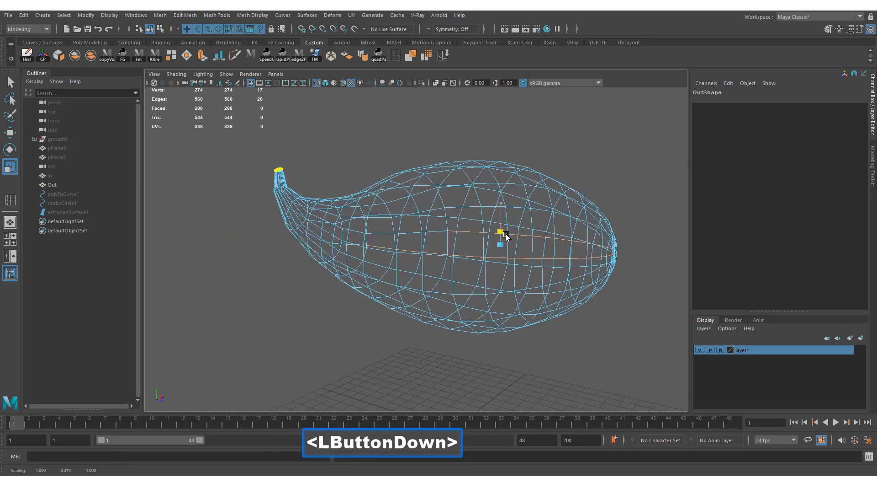
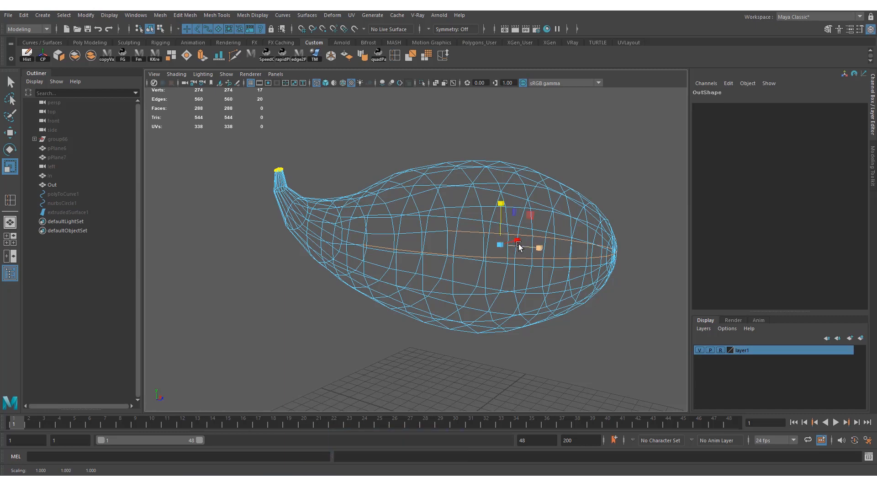
# Step: Prepare the flattened side edges for a vertical adjustment with the Move tool
pyautogui.keyDown('alt'); pyautogui.moveTo(519, 247); pyautogui.dragTo(605, 281); pyautogui.keyUp('alt')
pyautogui.keyDown('alt'); pyautogui.moveTo(540, 263); pyautogui.dragTo(529, 259, button='middle'); pyautogui.keyUp('alt')
pyautogui.keyDown('alt'); pyautogui.moveTo(529, 259); pyautogui.dragTo(479, 234, button='right'); pyautogui.keyUp('alt')
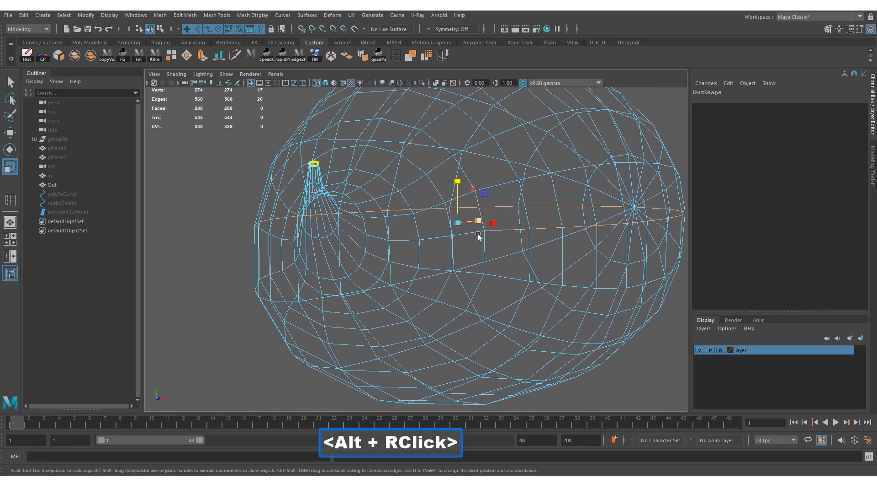
pyautogui.press('w')
pyautogui.click(457, 180)
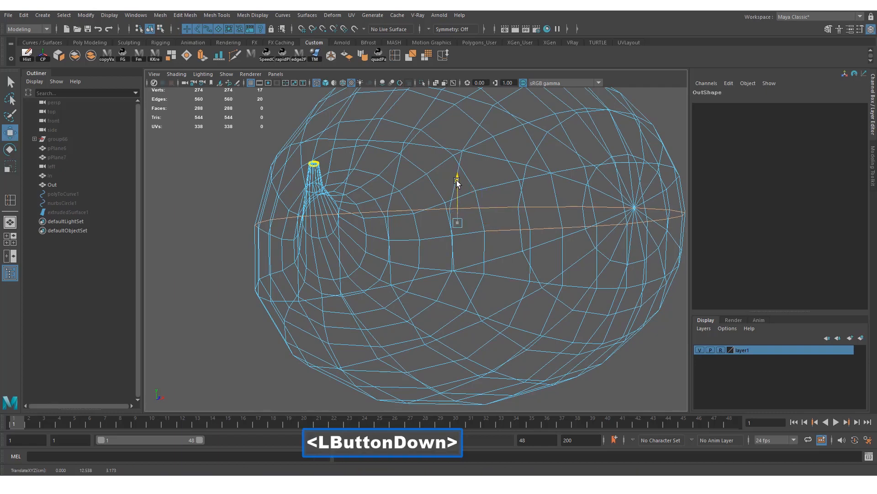
# Step: Return Out to shaded object display and turn its smooth preview back on
pyautogui.keyDown('alt'); pyautogui.moveTo(555, 247); pyautogui.dragTo(518, 234, button='right'); pyautogui.keyUp('alt')
pyautogui.press('4')
pyautogui.press('6')
pyautogui.moveTo(453, 222)
pyautogui.keyDown('alt'); pyautogui.mouseDown()
pyautogui.moveTo(506, 211)
pyautogui.moveTo(491, 198)
pyautogui.mouseUp(); pyautogui.keyUp('alt')
pyautogui.moveTo(491, 197); pyautogui.dragTo(572, 146, button='right')
pyautogui.keyDown('alt'); pyautogui.moveTo(572, 145); pyautogui.dragTo(461, 215, button='right'); pyautogui.keyUp('alt')
pyautogui.click(386, 246)
pyautogui.keyDown('alt'); pyautogui.moveTo(385, 246); pyautogui.dragTo(327, 256); pyautogui.keyUp('alt')
pyautogui.keyDown('alt'); pyautogui.moveTo(327, 256); pyautogui.dragTo(391, 251, button='right'); pyautogui.keyUp('alt')
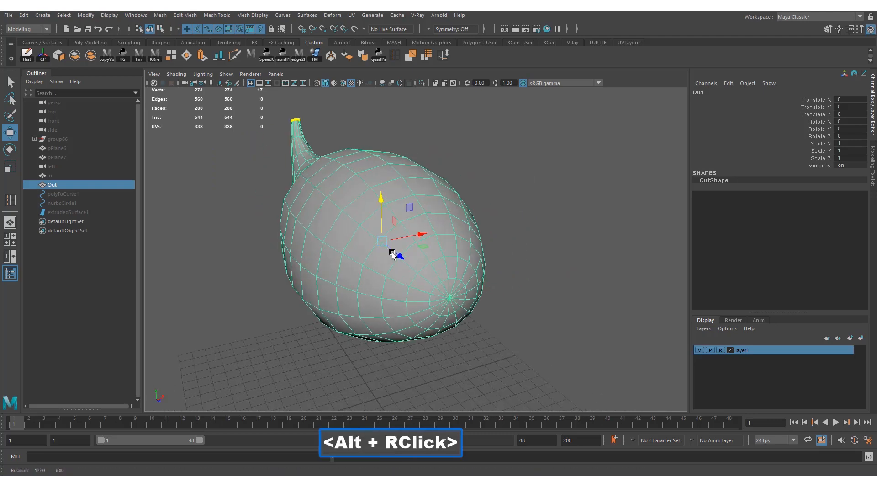
pyautogui.keyDown('alt'); pyautogui.moveTo(392, 252); pyautogui.dragTo(375, 250); pyautogui.keyUp('alt')
pyautogui.moveTo(385, 208); pyautogui.dragTo(388, 241, button='right')
pyautogui.press('3')
# Step: Select the lengthwise edge line on the upper side of Out from the tail tip to the nose
pyautogui.keyDown('alt'); pyautogui.moveTo(388, 241); pyautogui.dragTo(382, 248); pyautogui.keyUp('alt')
pyautogui.moveTo(367, 236); pyautogui.dragTo(383, 201, button='right')
pyautogui.keyDown('alt'); pyautogui.moveTo(388, 239); pyautogui.dragTo(462, 280); pyautogui.keyUp('alt')
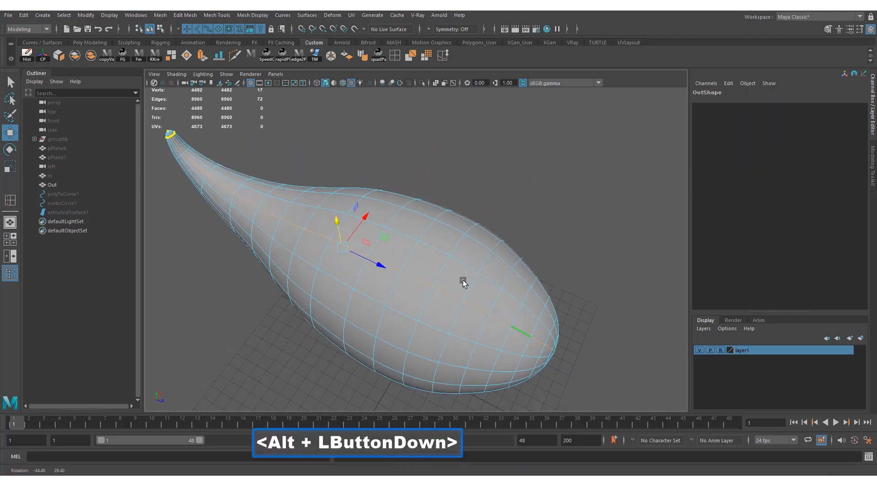
pyautogui.keyDown('alt'); pyautogui.moveTo(462, 280); pyautogui.dragTo(504, 250, button='middle'); pyautogui.keyUp('alt')
pyautogui.keyDown('alt'); pyautogui.moveTo(505, 251); pyautogui.dragTo(505, 276, button='right'); pyautogui.keyUp('alt')
pyautogui.keyDown('alt'); pyautogui.moveTo(506, 276); pyautogui.dragTo(446, 290, button='middle'); pyautogui.keyUp('alt')
pyautogui.keyDown('alt'); pyautogui.moveTo(446, 290); pyautogui.dragTo(342, 335, button='right'); pyautogui.keyUp('alt')
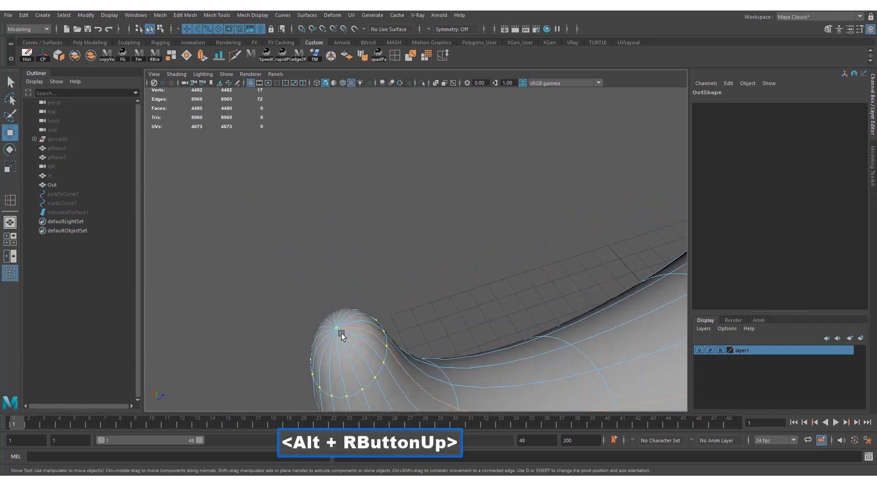
pyautogui.keyDown('alt'); pyautogui.moveTo(294, 315); pyautogui.dragTo(386, 257, button='right'); pyautogui.keyUp('alt')
pyautogui.keyDown('alt'); pyautogui.moveTo(385, 256); pyautogui.dragTo(378, 241); pyautogui.keyUp('alt')
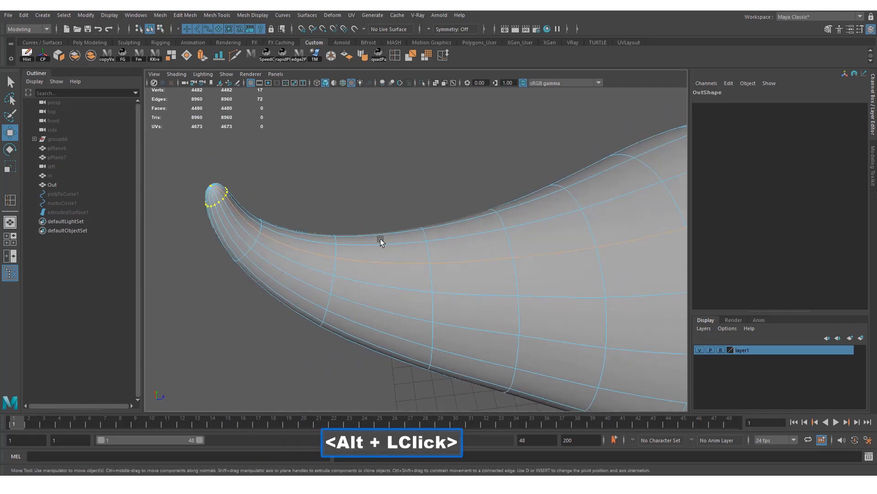
# Step: Convert the selected lengthwise edges of Out to a curve with Polygon Edges to Curve
pyautogui.click(102, 17)
pyautogui.moveTo(86, 15)
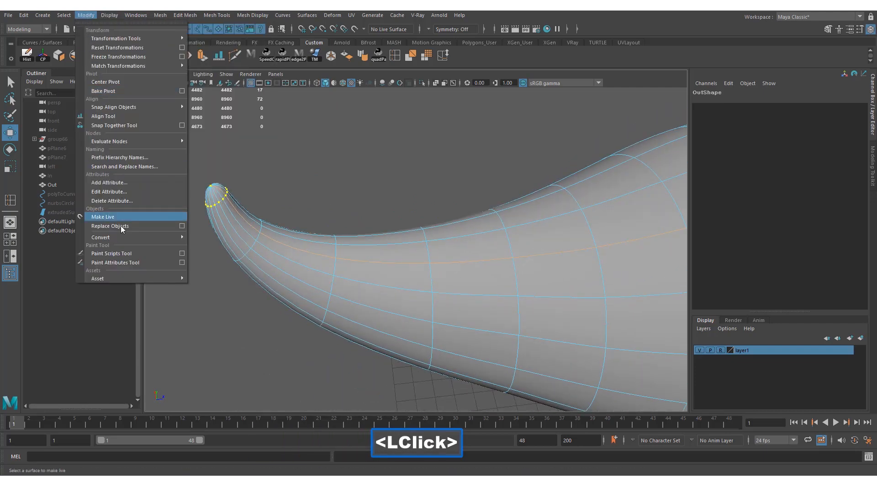
pyautogui.moveTo(118, 236)
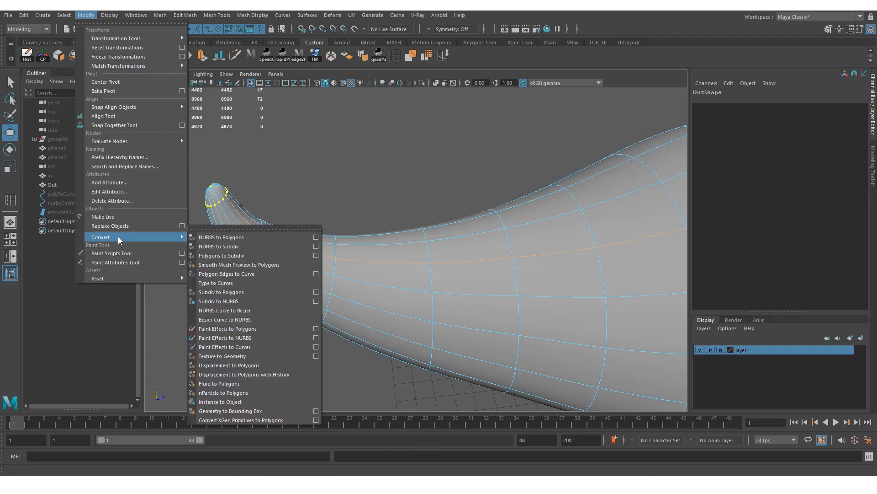
pyautogui.click(222, 274)
pyautogui.keyDown('alt'); pyautogui.moveTo(223, 273); pyautogui.dragTo(480, 231, button='right'); pyautogui.keyUp('alt')
pyautogui.keyDown('alt'); pyautogui.moveTo(480, 231); pyautogui.dragTo(361, 236, button='middle'); pyautogui.keyUp('alt')
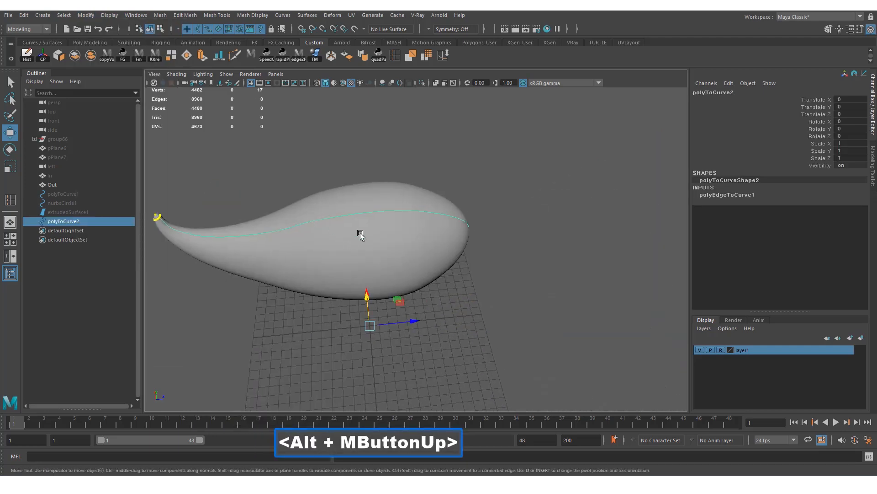
# Step: Delete the new curve's construction history and select only that curve in wireframe display
pyautogui.click(404, 186)
pyautogui.keyDown('alt'); pyautogui.moveTo(404, 187); pyautogui.dragTo(484, 202, button='right'); pyautogui.keyUp('alt')
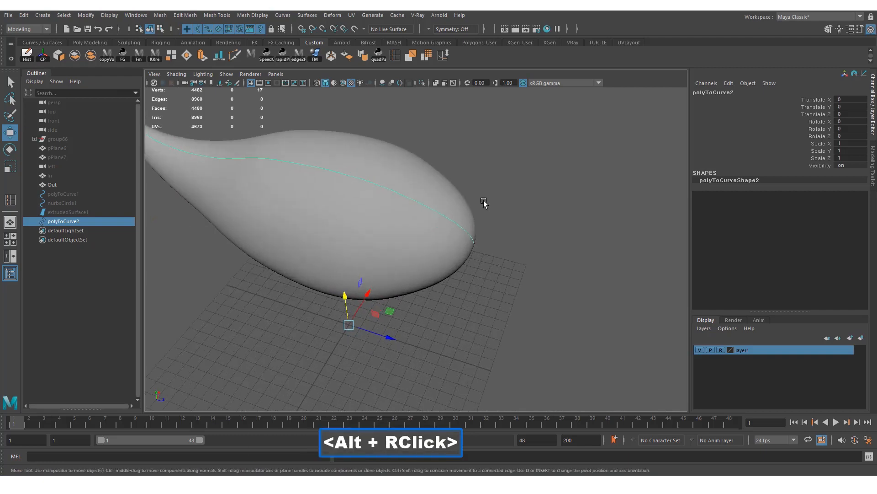
pyautogui.doubleClick(448, 212)
pyautogui.click(446, 214)
pyautogui.press('4')
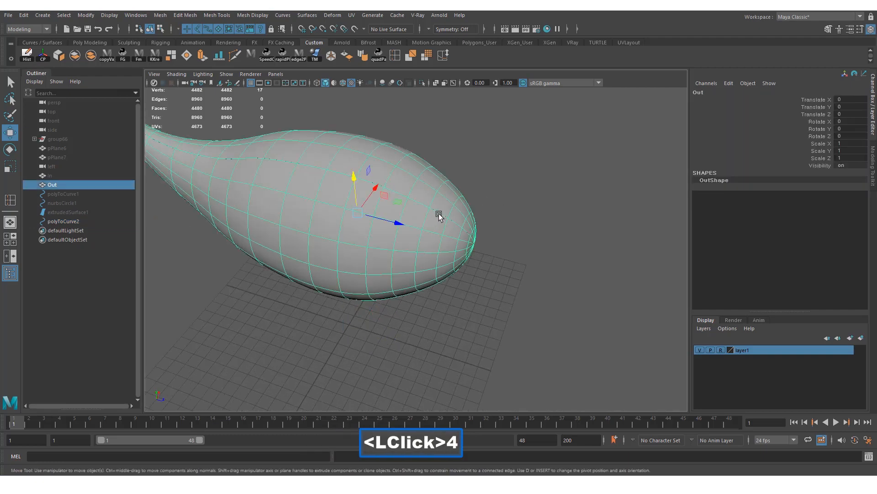
pyautogui.moveTo(439, 213); pyautogui.dragTo(425, 221)
pyautogui.keyDown('ctrl'); pyautogui.click(422, 290); pyautogui.keyUp('ctrl')
pyautogui.keyDown('alt'); pyautogui.moveTo(423, 289); pyautogui.dragTo(375, 274, button='right'); pyautogui.keyUp('alt')
pyautogui.keyDown('alt'); pyautogui.moveTo(376, 275); pyautogui.dragTo(357, 224); pyautogui.keyUp('alt')
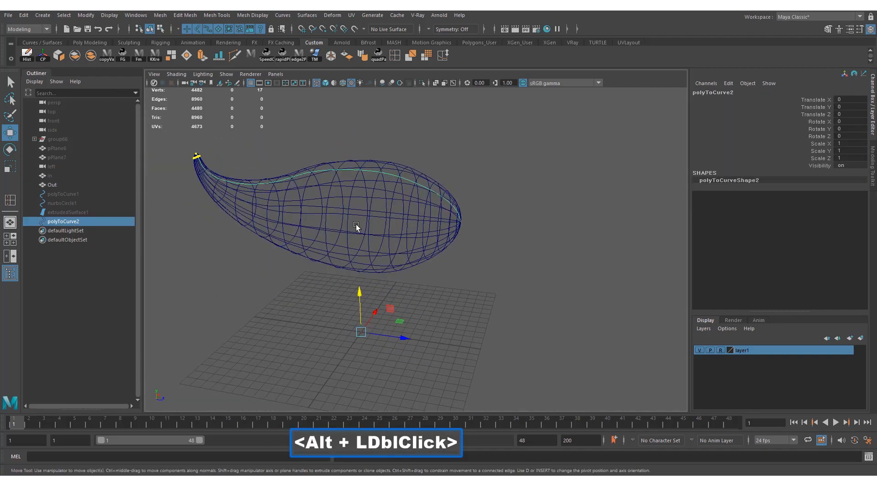
pyautogui.keyDown('alt'); pyautogui.moveTo(356, 225); pyautogui.dragTo(361, 228, button='middle'); pyautogui.keyUp('alt')
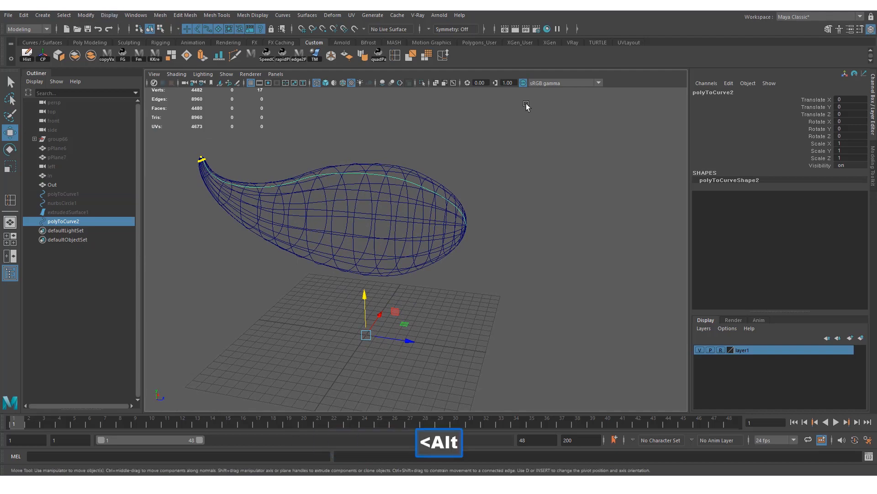
pyautogui.moveTo(526, 104); pyautogui.dragTo(423, 98, button='right')
pyautogui.scroll(2, 362, 217)
pyautogui.keyDown('alt'); pyautogui.moveTo(362, 217); pyautogui.dragTo(377, 158); pyautogui.keyUp('alt')
pyautogui.hotkey('ctrl', 'z')
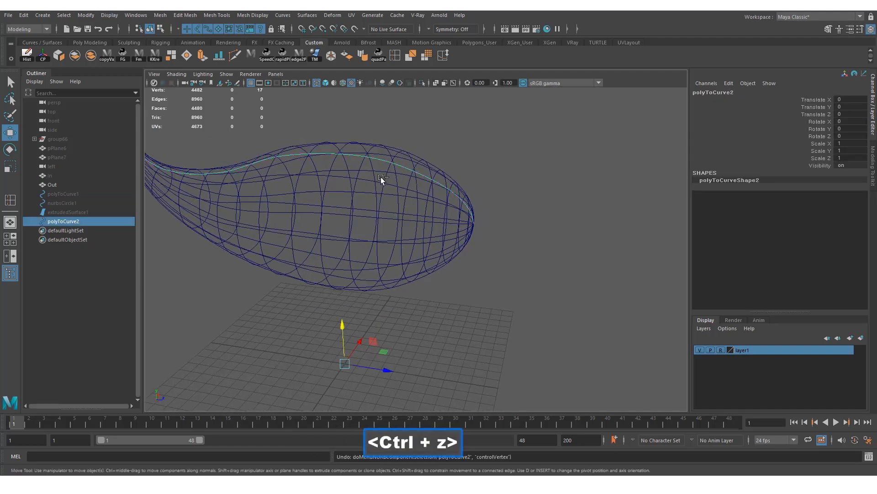
# Step: Rebuild the selected curve as a uniform cubic curve with 18 spans, a 0 to 1 parameter range and kept ends
pyautogui.keyDown('alt'); pyautogui.moveTo(380, 177); pyautogui.dragTo(415, 171, button='right'); pyautogui.keyUp('alt')
pyautogui.hotkey('ctrl', 'a')
pyautogui.click(307, 15)
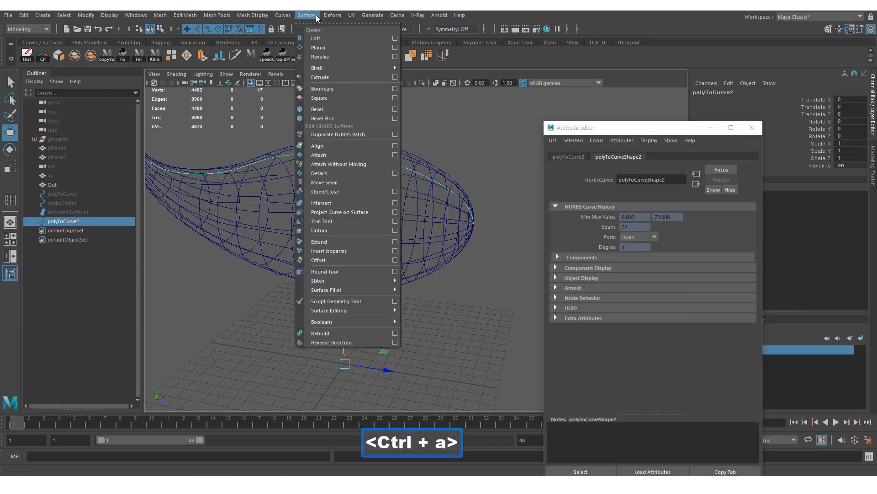
pyautogui.click(284, 15)
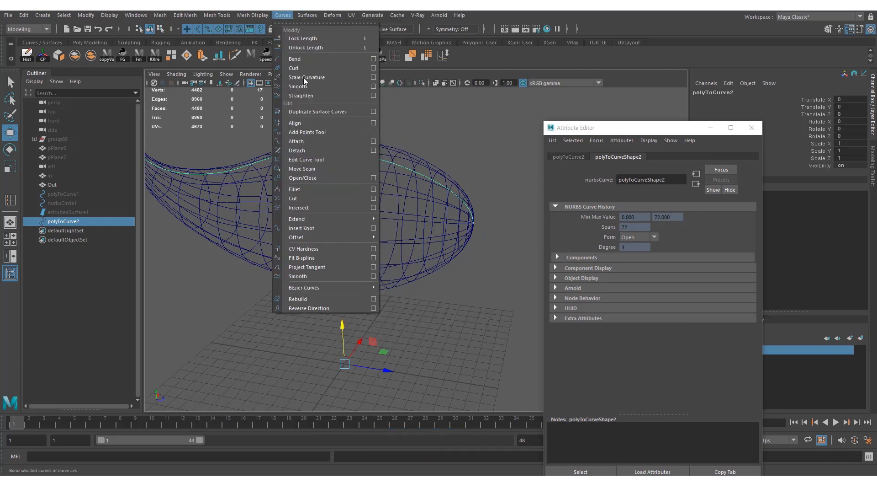
pyautogui.click(373, 299)
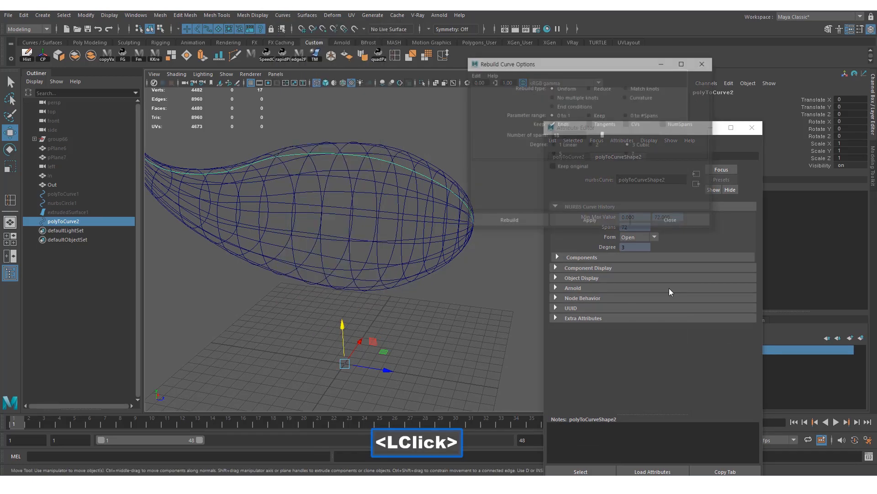
pyautogui.click(578, 223)
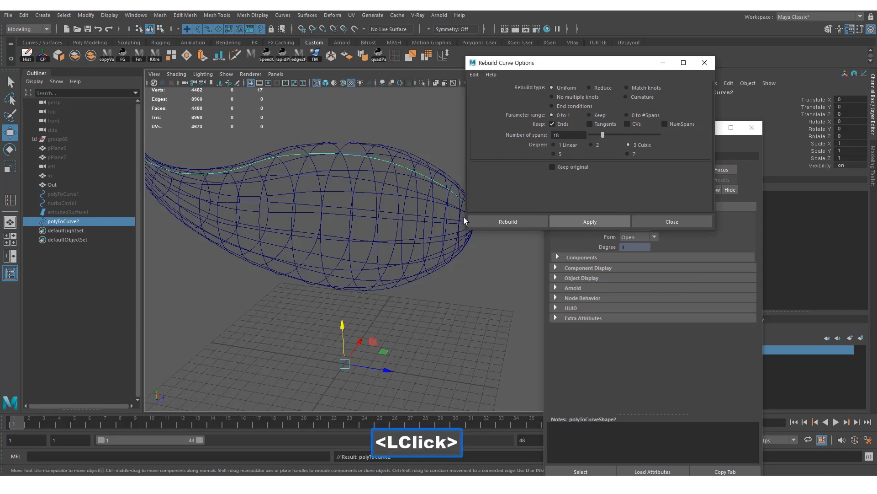
pyautogui.keyDown('alt'); pyautogui.moveTo(323, 220); pyautogui.dragTo(303, 232, button='middle'); pyautogui.keyUp('alt')
pyautogui.keyDown('alt'); pyautogui.moveTo(303, 232); pyautogui.dragTo(315, 226, button='right'); pyautogui.keyUp('alt')
pyautogui.keyDown('alt'); pyautogui.moveTo(372, 235); pyautogui.dragTo(450, 235, button='right'); pyautogui.keyUp('alt')
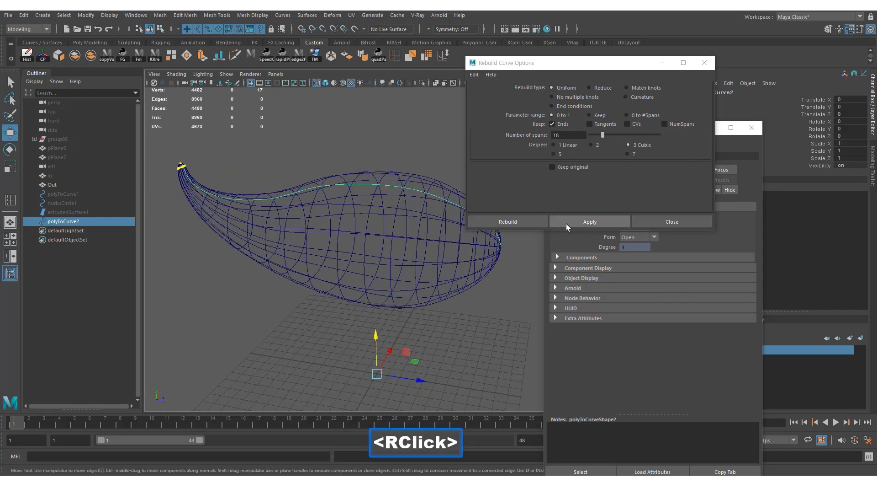
pyautogui.click(656, 222)
# Step: Examine the rebuilt curve's control vertices by selecting single ones near the tail, and dismiss the curve attributes
pyautogui.keyDown('alt'); pyautogui.moveTo(256, 208); pyautogui.dragTo(393, 231, button='middle'); pyautogui.keyUp('alt')
pyautogui.keyDown('alt'); pyautogui.moveTo(393, 232); pyautogui.dragTo(433, 172); pyautogui.keyUp('alt')
pyautogui.moveTo(433, 172); pyautogui.dragTo(410, 169, button='right')
pyautogui.keyDown('alt'); pyautogui.moveTo(410, 169); pyautogui.dragTo(448, 193, button='right'); pyautogui.keyUp('alt')
pyautogui.keyDown('alt'); pyautogui.moveTo(383, 234); pyautogui.dragTo(348, 219, button='middle'); pyautogui.keyUp('alt')
pyautogui.click(320, 204)
pyautogui.press('w')
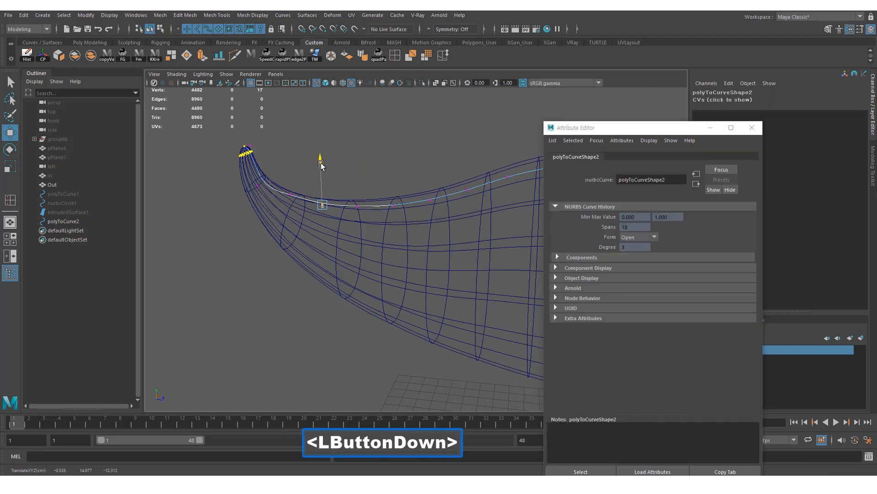
pyautogui.keyDown('alt'); pyautogui.moveTo(275, 203); pyautogui.dragTo(284, 213, button='middle'); pyautogui.keyUp('alt')
pyautogui.moveTo(271, 179); pyautogui.dragTo(265, 164)
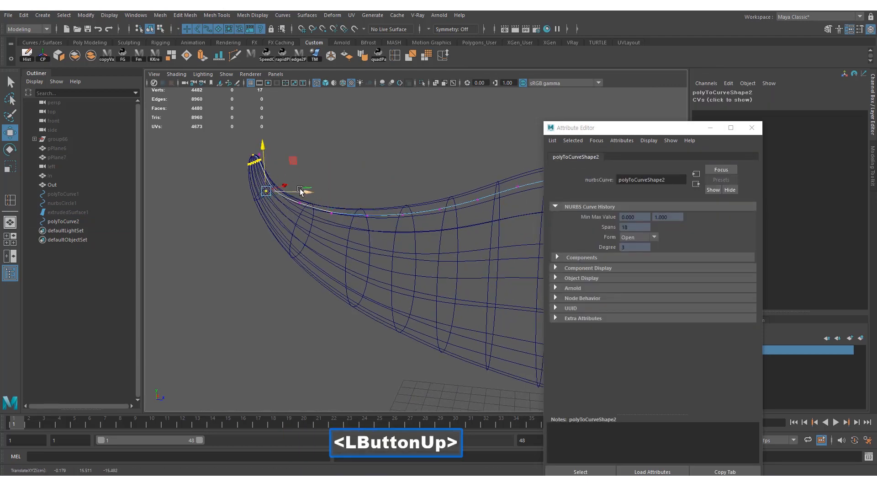
pyautogui.keyDown('alt'); pyautogui.moveTo(305, 194); pyautogui.dragTo(401, 191, button='right'); pyautogui.keyUp('alt')
pyautogui.keyDown('alt'); pyautogui.moveTo(401, 190); pyautogui.dragTo(742, 172); pyautogui.keyUp('alt')
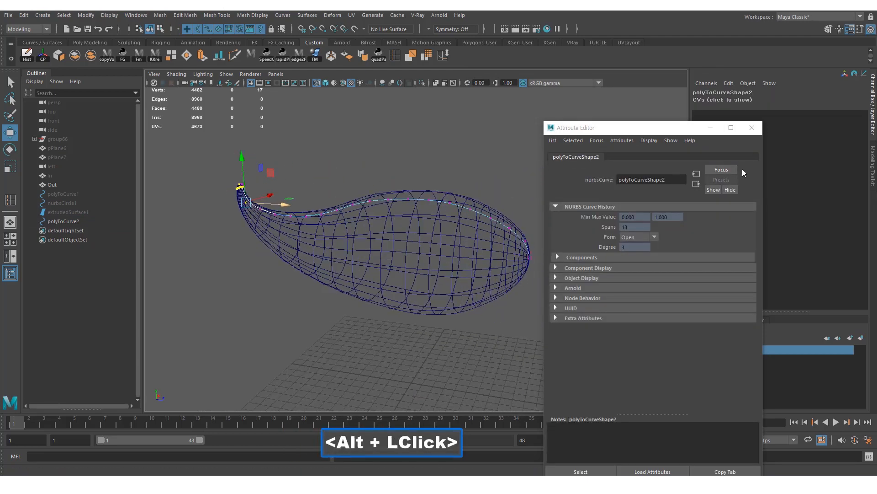
pyautogui.click(748, 132)
# Step: Unhide all hidden objects and return the view to shaded display
pyautogui.keyDown('alt'); pyautogui.moveTo(478, 164); pyautogui.dragTo(425, 150, button='middle'); pyautogui.keyUp('alt')
pyautogui.keyDown('alt'); pyautogui.moveTo(425, 151); pyautogui.dragTo(338, 183); pyautogui.keyUp('alt')
pyautogui.keyDown('alt'); pyautogui.moveTo(338, 183); pyautogui.dragTo(386, 212, button='right'); pyautogui.keyUp('alt')
pyautogui.keyDown('alt'); pyautogui.moveTo(473, 188); pyautogui.dragTo(460, 243, button='right'); pyautogui.keyUp('alt')
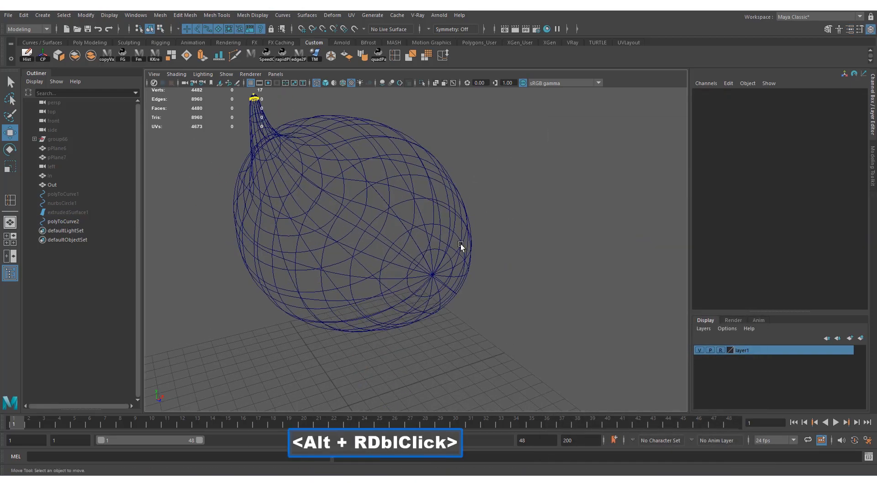
pyautogui.press('5')
pyautogui.hotkey('ctrl', 'shift', 'h')
pyautogui.keyDown('alt'); pyautogui.moveTo(439, 254); pyautogui.dragTo(475, 263); pyautogui.keyUp('alt')
pyautogui.keyDown('alt'); pyautogui.moveTo(475, 263); pyautogui.dragTo(507, 268, button='right'); pyautogui.keyUp('alt')
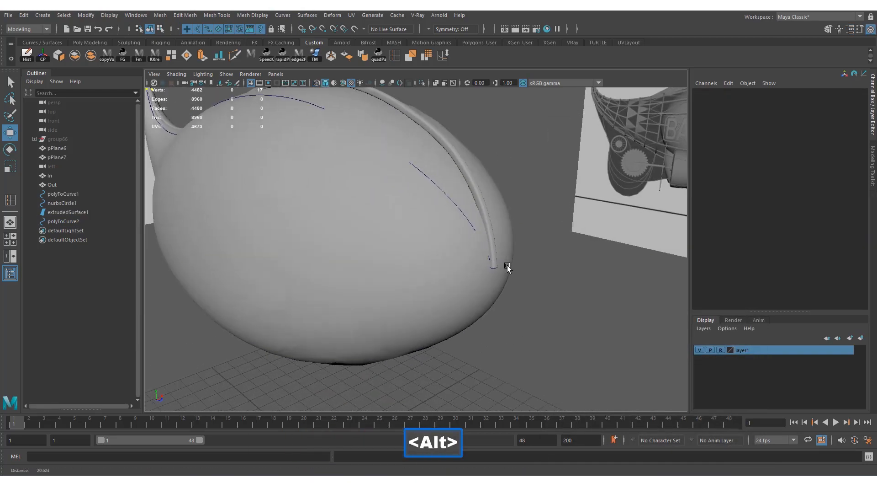
# Step: Duplicate the rounded-square profile curve at the nose and move the copy forward to about 1.621 in Translate Z
pyautogui.press('4')
pyautogui.keyDown('alt'); pyautogui.moveTo(501, 274); pyautogui.dragTo(502, 270); pyautogui.keyUp('alt')
pyautogui.keyDown('alt'); pyautogui.moveTo(503, 269); pyautogui.dragTo(534, 290, button='right'); pyautogui.keyUp('alt')
pyautogui.keyDown('alt'); pyautogui.moveTo(533, 289); pyautogui.dragTo(514, 325, button='middle'); pyautogui.keyUp('alt')
pyautogui.hotkey('alt', 'w')
pyautogui.click(528, 342)
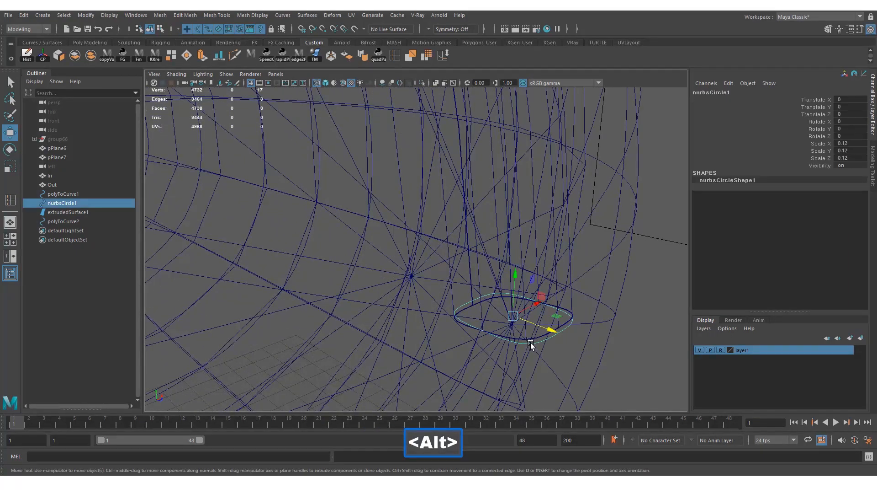
pyautogui.keyDown('alt'); pyautogui.moveTo(531, 342); pyautogui.dragTo(440, 321, button='right'); pyautogui.keyUp('alt')
pyautogui.keyDown('alt'); pyautogui.moveTo(440, 321); pyautogui.dragTo(481, 329); pyautogui.keyUp('alt')
pyautogui.hotkey('ctrl', 'd')
pyautogui.moveTo(468, 283); pyautogui.dragTo(547, 313)
pyautogui.keyDown('alt'); pyautogui.moveTo(546, 313); pyautogui.dragTo(477, 315, button='right'); pyautogui.keyUp('alt')
pyautogui.press('5')
pyautogui.keyDown('alt'); pyautogui.moveTo(477, 314); pyautogui.dragTo(490, 307); pyautogui.keyUp('alt')
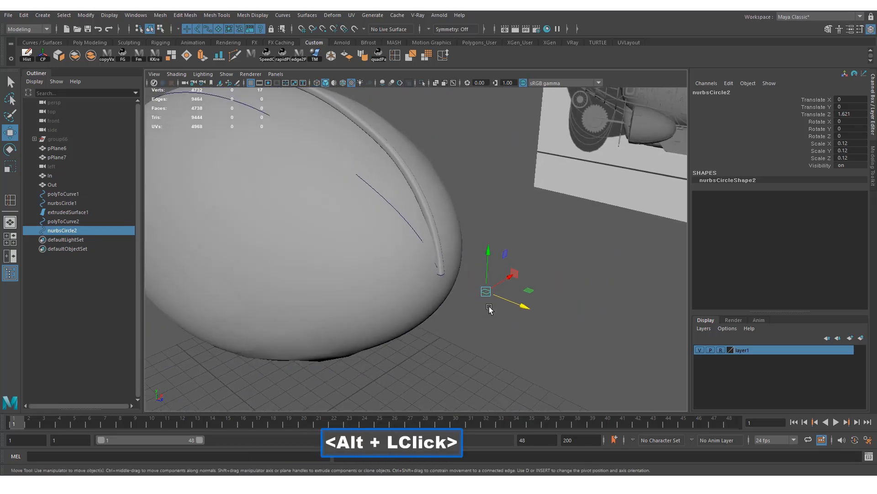
# Step: Hide the two airship body meshes, Out and In, leaving the rib and curves
pyautogui.click(327, 260)
pyautogui.keyDown('alt'); pyautogui.moveTo(327, 260); pyautogui.dragTo(373, 270); pyautogui.keyUp('alt')
pyautogui.hotkey('ctrl', 'h')
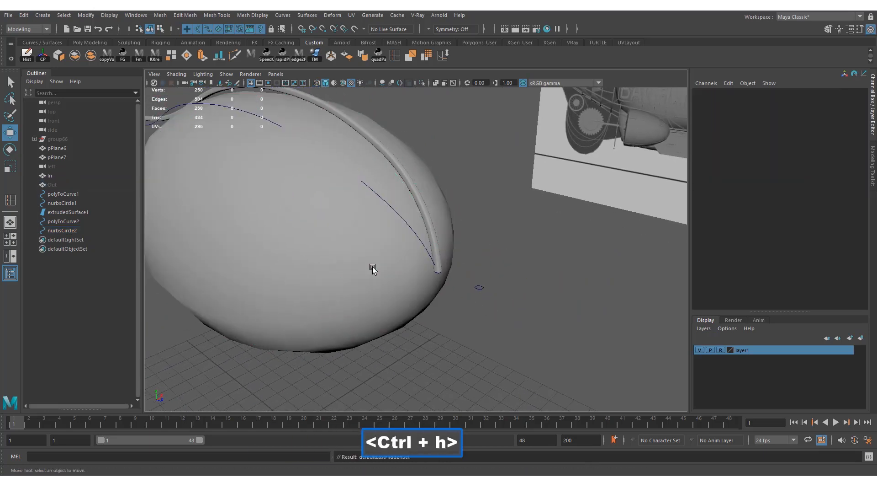
pyautogui.click(372, 267)
pyautogui.hotkey('ctrl', 'h')
pyautogui.keyDown('alt'); pyautogui.moveTo(378, 276); pyautogui.dragTo(388, 298, button='middle'); pyautogui.keyUp('alt')
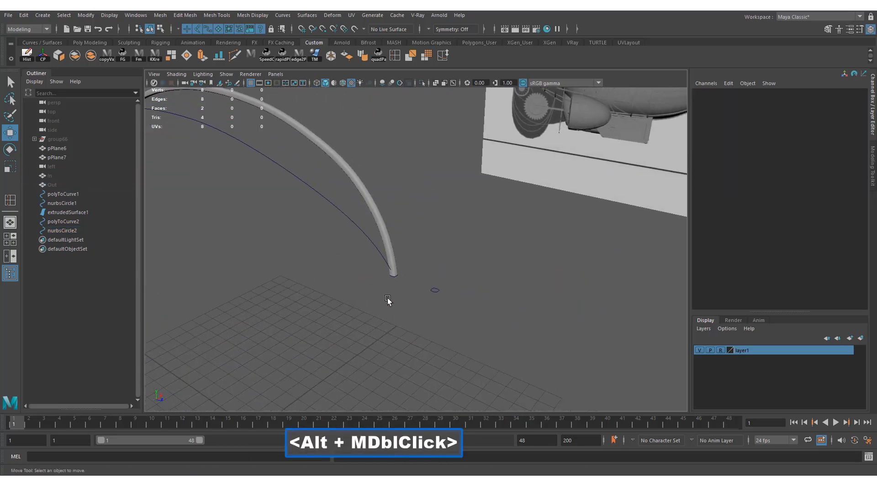
# Step: Try to curve-snap the duplicated profile onto the nose end of the rib
pyautogui.keyDown('alt'); pyautogui.scroll(2, 399, 303); pyautogui.keyUp('alt')
pyautogui.click(385, 292)
pyautogui.keyDown('alt'); pyautogui.moveTo(387, 293); pyautogui.dragTo(410, 304, button='right'); pyautogui.keyUp('alt')
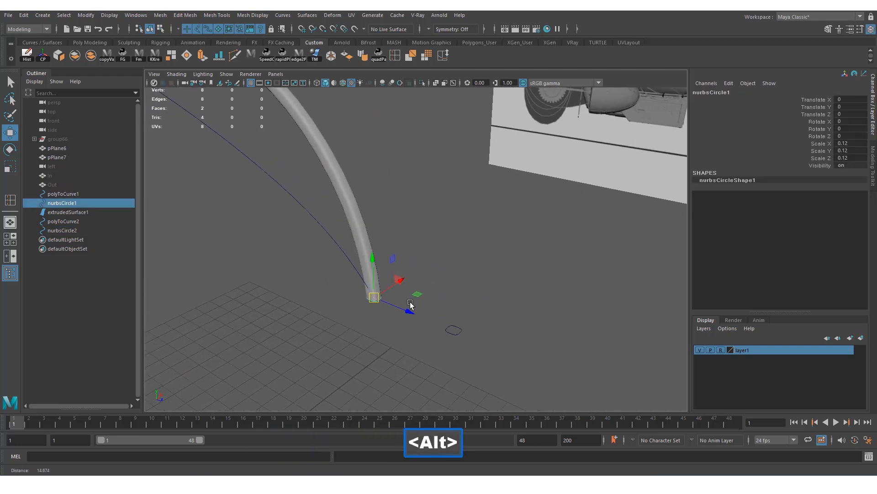
pyautogui.click(321, 227)
pyautogui.click(446, 330)
pyautogui.keyDown('alt'); pyautogui.moveTo(437, 338); pyautogui.dragTo(466, 323, button='right'); pyautogui.keyUp('alt')
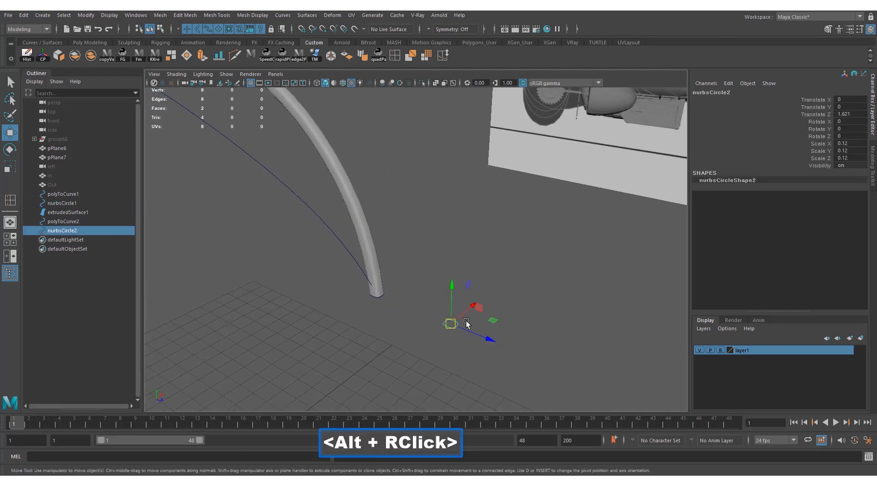
pyautogui.moveTo(348, 248); pyautogui.dragTo(398, 300, button='middle')
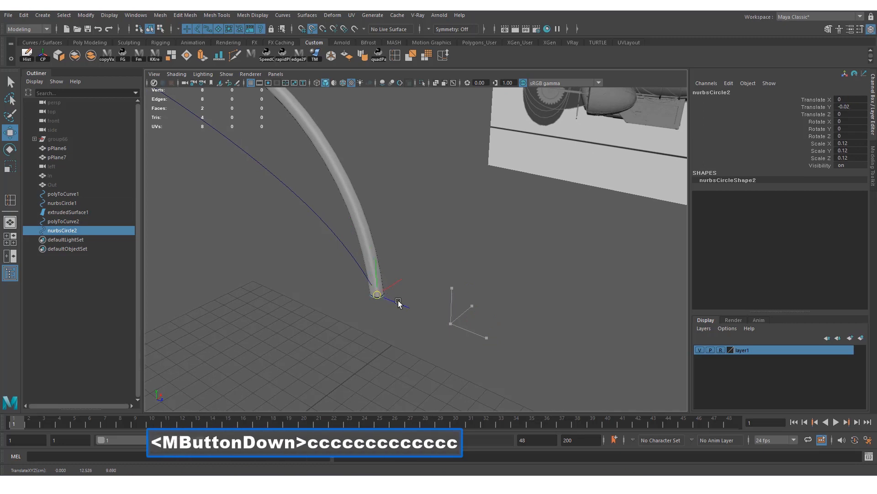
pyautogui.hotkey('ctrl', 'z')
# Step: Select the duplicated profile first and add the rebuilt path curve polyToCurve2 to the selection
pyautogui.keyDown('alt'); pyautogui.moveTo(489, 337); pyautogui.dragTo(480, 328, button='right'); pyautogui.keyUp('alt')
pyautogui.press('w')
pyautogui.keyDown('alt'); pyautogui.moveTo(480, 329); pyautogui.dragTo(453, 337); pyautogui.keyUp('alt')
pyautogui.keyDown('alt'); pyautogui.moveTo(453, 337); pyautogui.dragTo(525, 366, button='right'); pyautogui.keyUp('alt')
pyautogui.press('w')
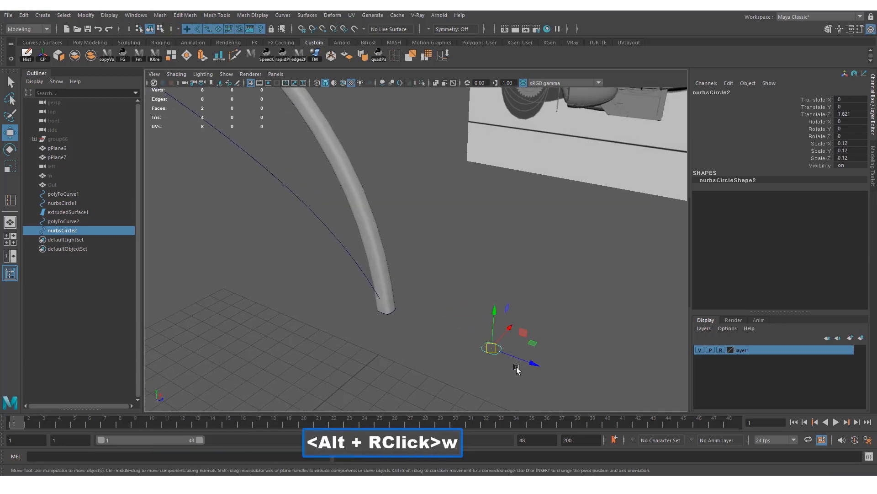
pyautogui.keyDown('alt'); pyautogui.moveTo(525, 366); pyautogui.dragTo(514, 370, button='middle'); pyautogui.keyUp('alt')
pyautogui.moveTo(549, 372); pyautogui.dragTo(524, 361)
pyautogui.click(542, 371)
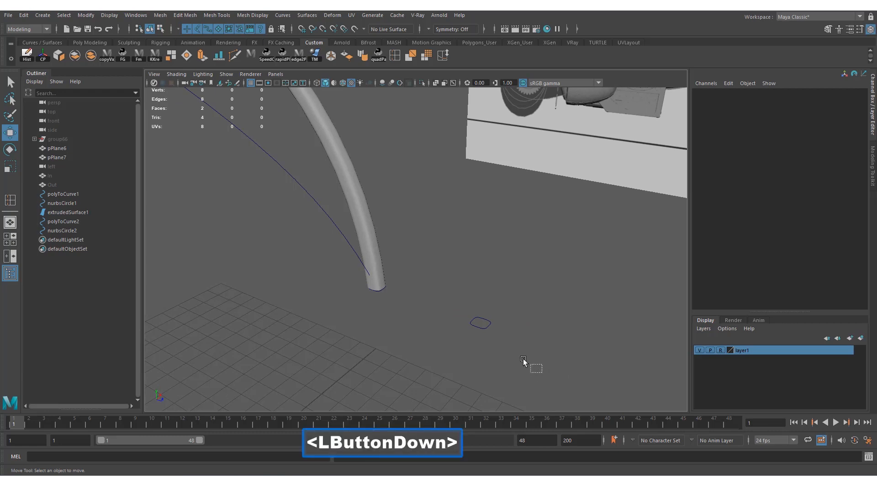
pyautogui.moveTo(485, 321); pyautogui.dragTo(484, 322)
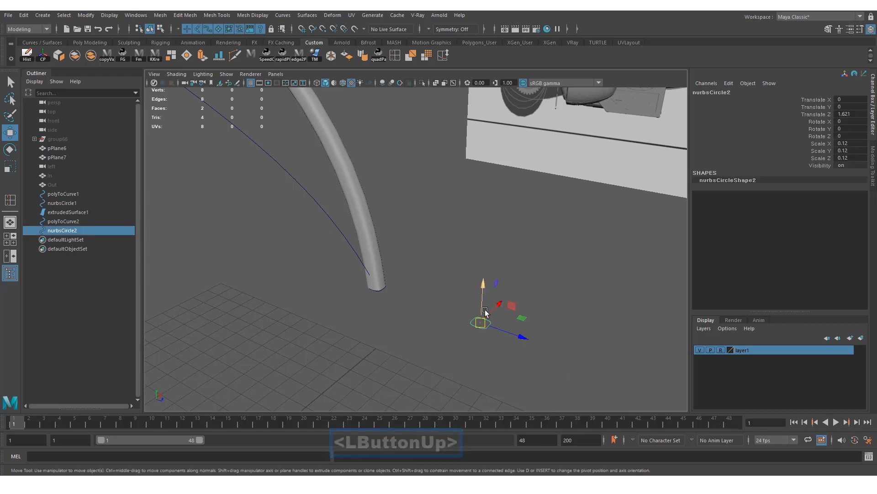
pyautogui.keyDown('shift'); pyautogui.moveTo(287, 180); pyautogui.dragTo(289, 197); pyautogui.keyUp('shift')
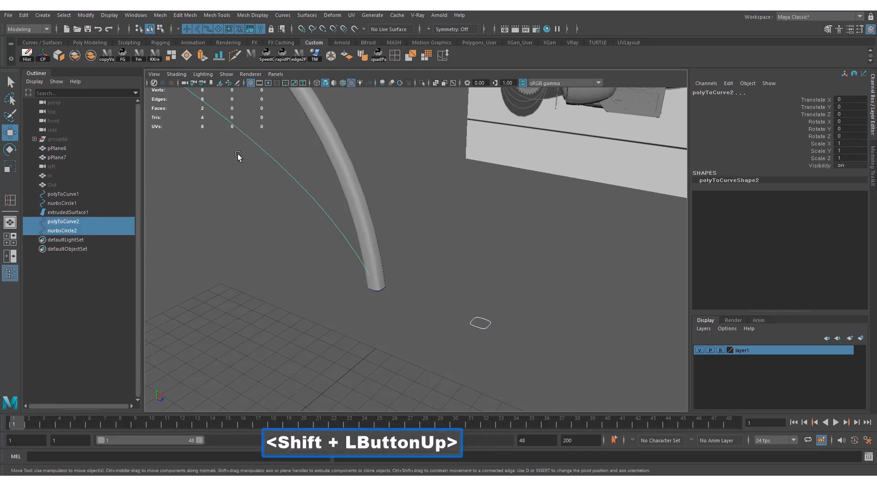
pyautogui.click(476, 289)
pyautogui.moveTo(461, 275); pyautogui.dragTo(508, 341)
pyautogui.keyDown('shift'); pyautogui.moveTo(297, 164); pyautogui.dragTo(249, 187); pyautogui.keyUp('shift')
pyautogui.keyDown('alt'); pyautogui.moveTo(250, 187); pyautogui.dragTo(279, 137, button='right'); pyautogui.keyUp('alt')
# Step: Extrude the profile along the path curve as a NURBS tube at path, with Component pivot and Profile normal orientation
pyautogui.click(282, 15)
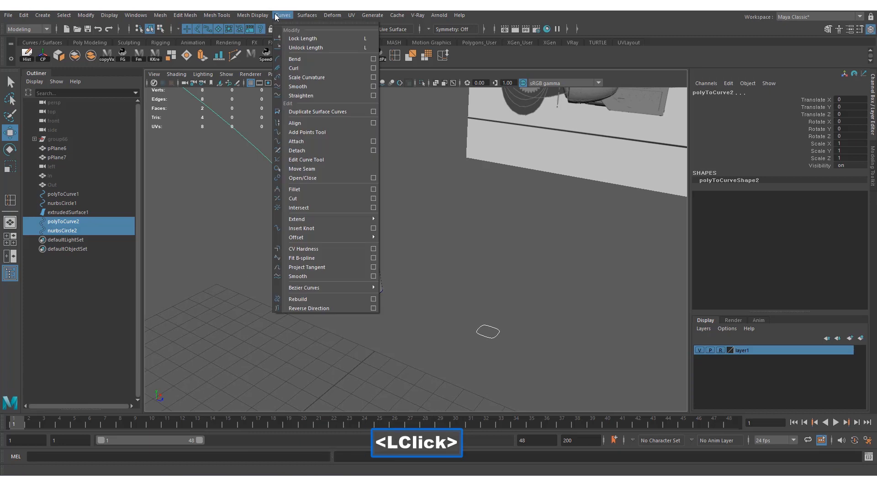
pyautogui.click(306, 16)
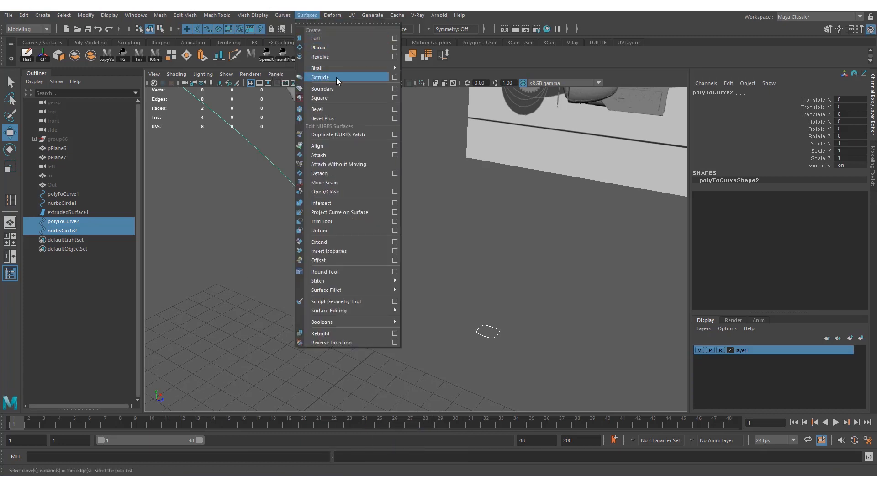
pyautogui.click(391, 78)
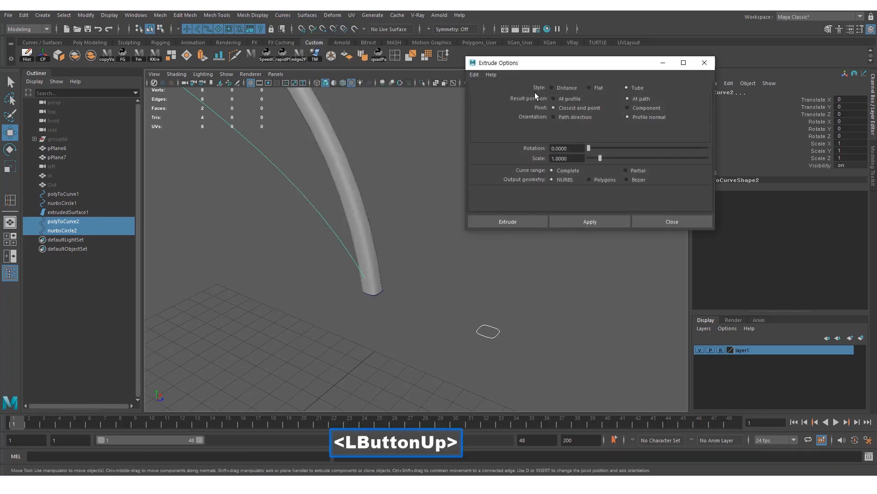
pyautogui.moveTo(589, 80); pyautogui.dragTo(590, 80)
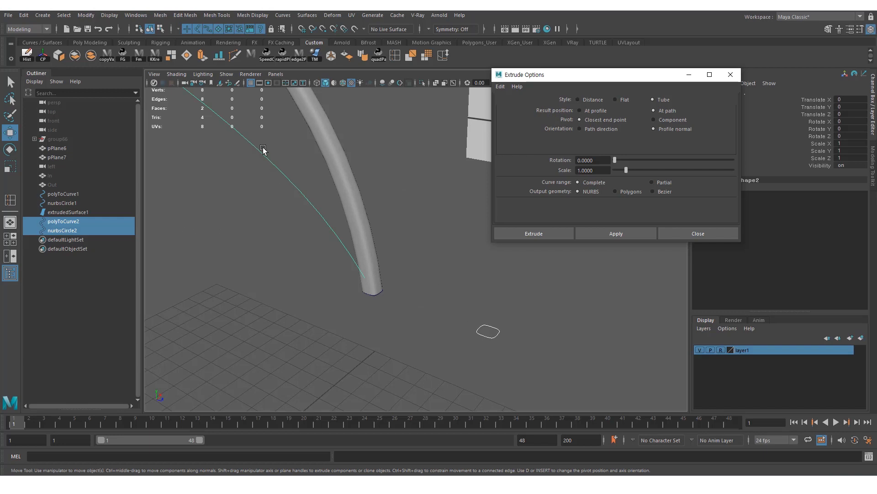
pyautogui.keyDown('alt'); pyautogui.moveTo(263, 150); pyautogui.dragTo(618, 121, button='middle'); pyautogui.keyUp('alt')
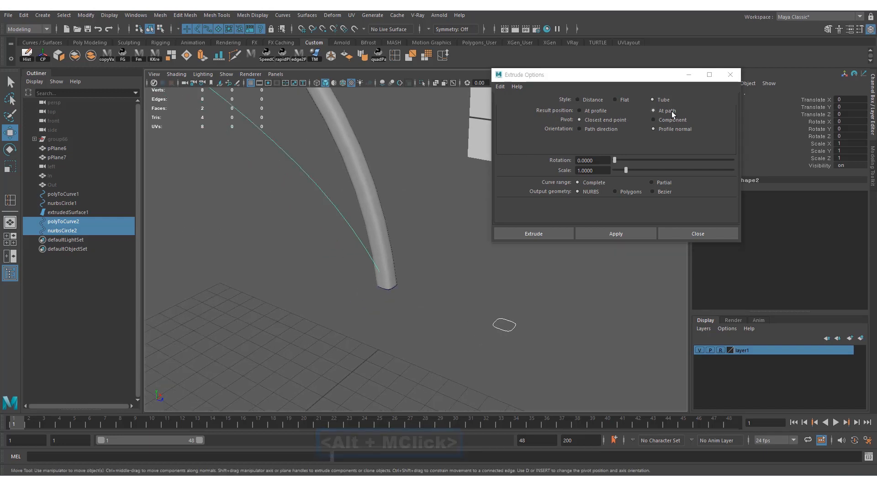
pyautogui.keyDown('alt'); pyautogui.moveTo(356, 196); pyautogui.dragTo(333, 210, button='middle'); pyautogui.keyUp('alt')
pyautogui.keyDown('alt'); pyautogui.moveTo(333, 209); pyautogui.dragTo(324, 204); pyautogui.keyUp('alt')
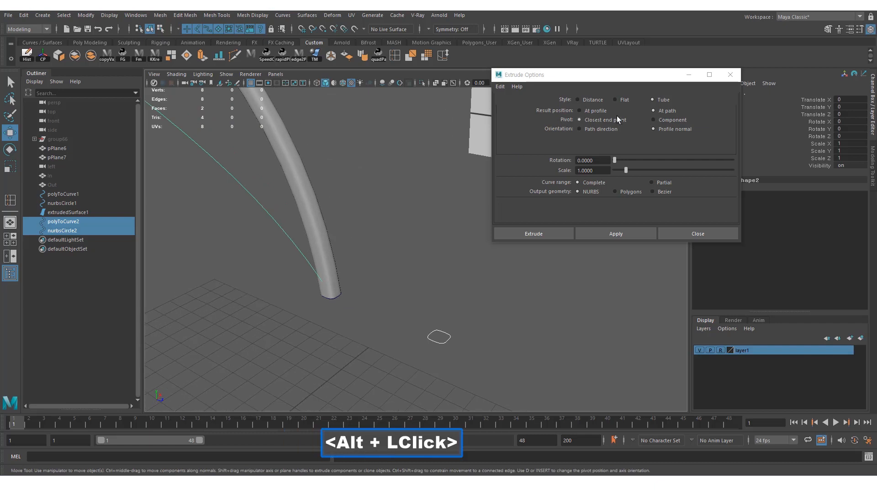
pyautogui.keyDown('alt'); pyautogui.moveTo(390, 233); pyautogui.dragTo(419, 228, button='middle'); pyautogui.keyUp('alt')
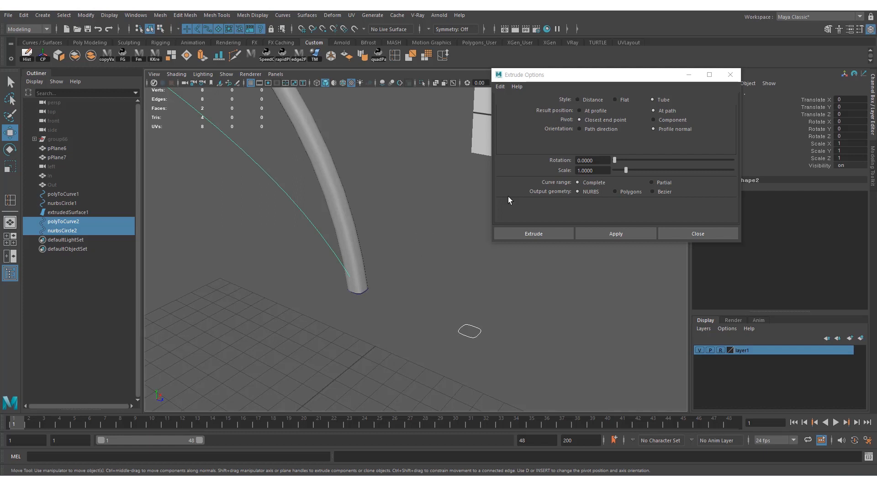
pyautogui.click(664, 120)
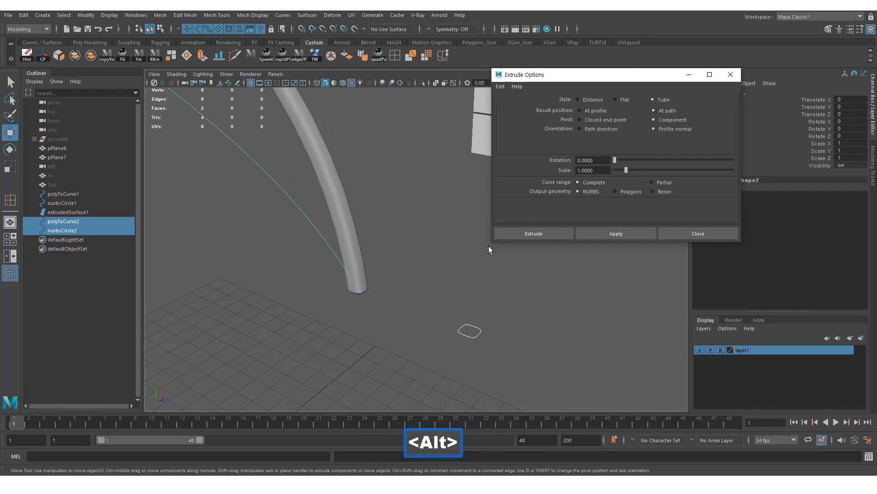
pyautogui.keyDown('alt'); pyautogui.moveTo(418, 269); pyautogui.dragTo(366, 216, button='right'); pyautogui.keyUp('alt')
pyautogui.keyDown('alt'); pyautogui.moveTo(365, 216); pyautogui.dragTo(368, 221, button='middle'); pyautogui.keyUp('alt')
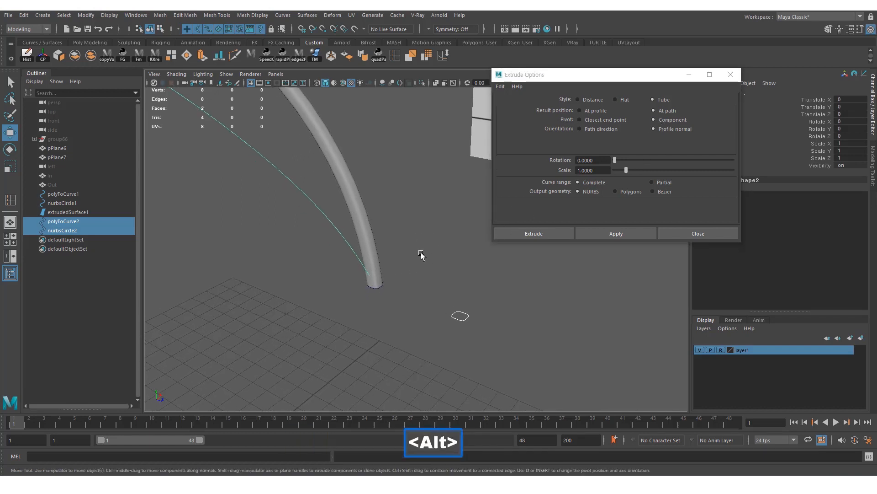
pyautogui.keyDown('alt'); pyautogui.moveTo(421, 252); pyautogui.dragTo(393, 254); pyautogui.keyUp('alt')
pyautogui.keyDown('alt'); pyautogui.moveTo(394, 255); pyautogui.dragTo(405, 256, button='middle'); pyautogui.keyUp('alt')
pyautogui.click(602, 235)
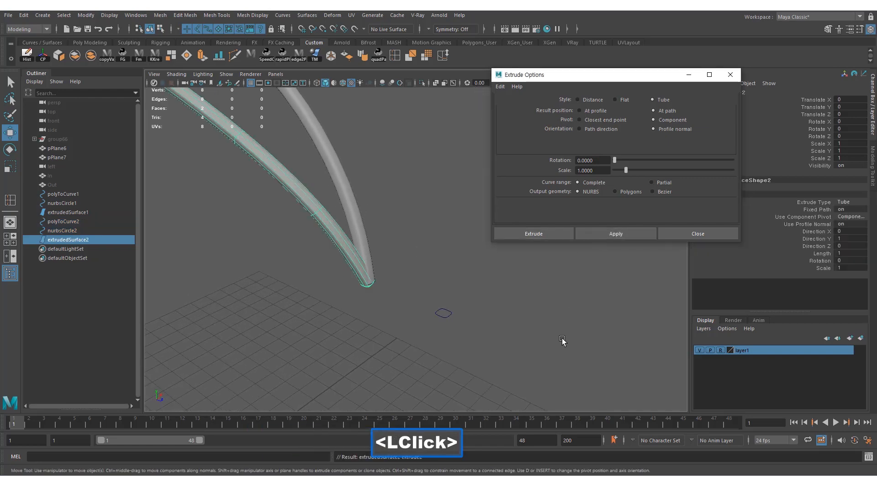
# Step: Scale the duplicated profile nurbsCircle2 down uniformly to about 0.081 to thin the second rib
pyautogui.keyDown('alt'); pyautogui.moveTo(384, 308); pyautogui.dragTo(262, 292, button='middle'); pyautogui.keyUp('alt')
pyautogui.keyDown('alt'); pyautogui.moveTo(262, 292); pyautogui.dragTo(342, 299); pyautogui.keyUp('alt')
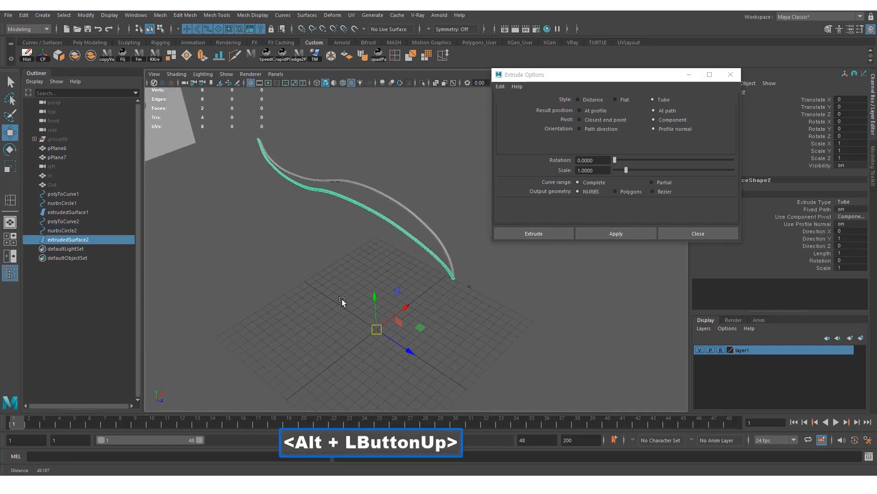
pyautogui.keyDown('alt'); pyautogui.click(569, 269); pyautogui.keyUp('alt')
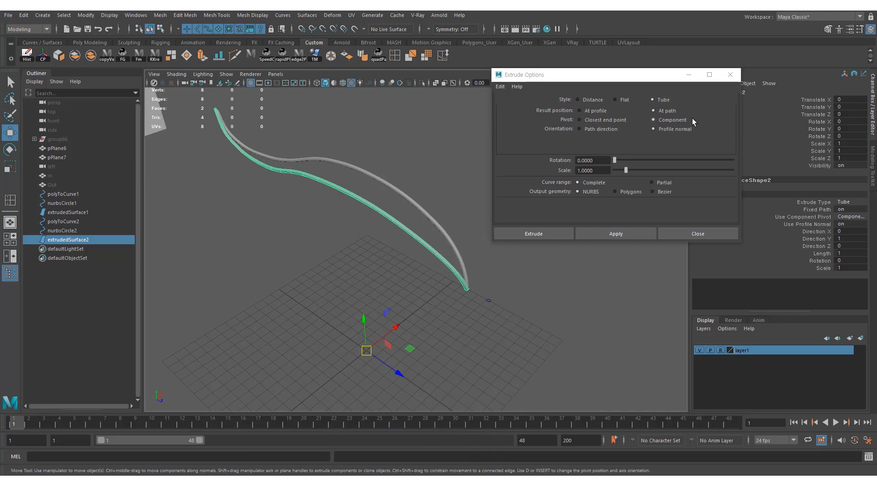
pyautogui.keyDown('alt'); pyautogui.moveTo(377, 284); pyautogui.dragTo(354, 281, button='middle'); pyautogui.keyUp('alt')
pyautogui.keyDown('alt'); pyautogui.moveTo(353, 280); pyautogui.dragTo(449, 319, button='right'); pyautogui.keyUp('alt')
pyautogui.keyDown('alt'); pyautogui.moveTo(448, 319); pyautogui.dragTo(383, 284, button='middle'); pyautogui.keyUp('alt')
pyautogui.keyDown('alt'); pyautogui.moveTo(383, 284); pyautogui.dragTo(451, 312, button='right'); pyautogui.keyUp('alt')
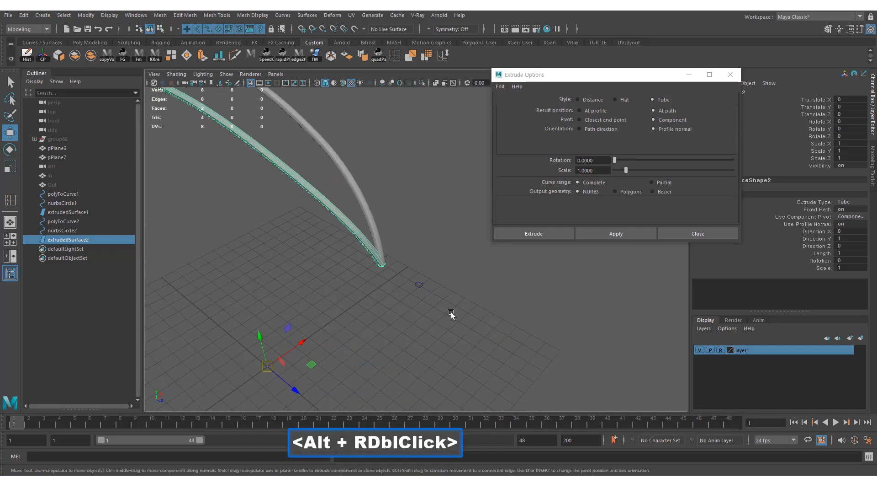
pyautogui.moveTo(432, 271); pyautogui.dragTo(406, 297)
pyautogui.keyDown('alt'); pyautogui.moveTo(406, 297); pyautogui.dragTo(419, 293, button='right'); pyautogui.keyUp('alt')
pyautogui.press('w')
pyautogui.press('r')
pyautogui.moveTo(420, 293); pyautogui.dragTo(387, 282)
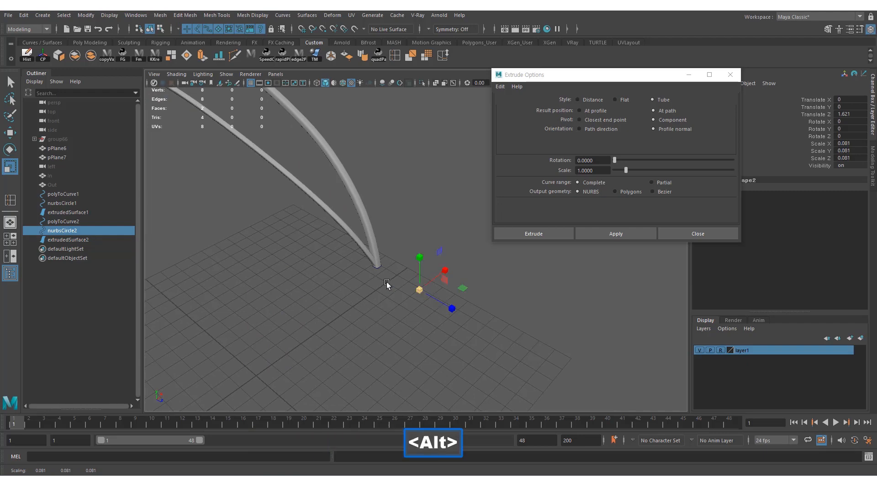
# Step: Close the extrude options and unhide the teardrop airship body In behind the ribs
pyautogui.keyDown('alt'); pyautogui.moveTo(387, 282); pyautogui.dragTo(382, 292, button='middle'); pyautogui.keyUp('alt')
pyautogui.keyDown('alt'); pyautogui.moveTo(383, 293); pyautogui.dragTo(362, 291); pyautogui.keyUp('alt')
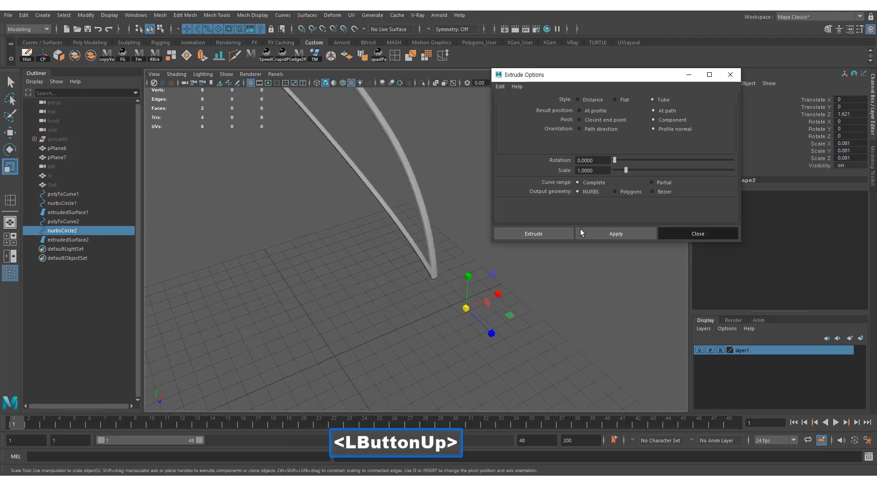
pyautogui.keyDown('alt'); pyautogui.moveTo(433, 211); pyautogui.dragTo(449, 272, button='middle'); pyautogui.keyUp('alt')
pyautogui.keyDown('alt'); pyautogui.moveTo(448, 273); pyautogui.dragTo(396, 270); pyautogui.keyUp('alt')
pyautogui.hotkey('ctrl', 'shift', 'h')
pyautogui.keyDown('alt'); pyautogui.moveTo(427, 268); pyautogui.dragTo(332, 273, button='right'); pyautogui.keyUp('alt')
pyautogui.keyDown('alt'); pyautogui.moveTo(332, 272); pyautogui.dragTo(347, 282, button='middle'); pyautogui.keyUp('alt')
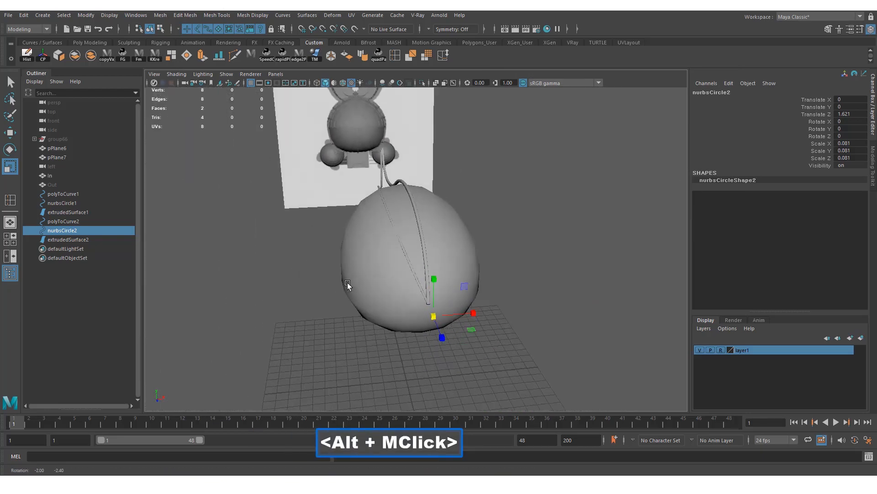
pyautogui.keyDown('alt'); pyautogui.moveTo(347, 282); pyautogui.dragTo(350, 145); pyautogui.keyUp('alt')
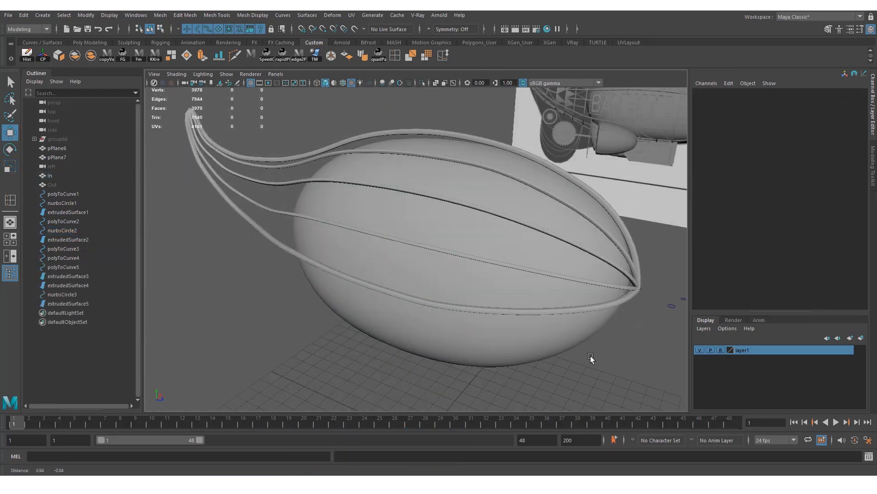
# Step: Select the rib tubes one after another, from the top rib down to the lowest, to examine them on the body
pyautogui.keyDown('alt'); pyautogui.moveTo(588, 359); pyautogui.dragTo(506, 237); pyautogui.keyUp('alt')
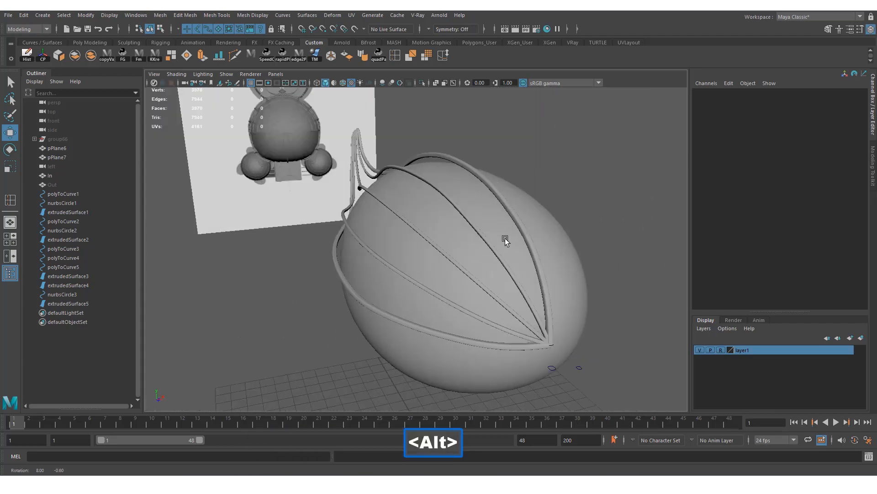
pyautogui.click(523, 235)
pyautogui.keyDown('alt'); pyautogui.moveTo(524, 235); pyautogui.dragTo(523, 244, button='middle'); pyautogui.keyUp('alt')
pyautogui.keyDown('alt'); pyautogui.moveTo(510, 254); pyautogui.dragTo(514, 252, button='right'); pyautogui.keyUp('alt')
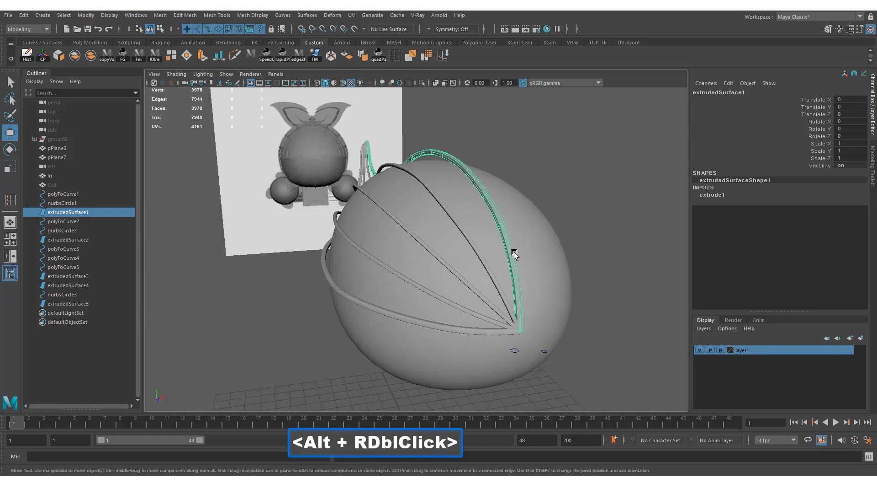
pyautogui.click(481, 259)
pyautogui.doubleClick(462, 275)
pyautogui.click(444, 300)
pyautogui.doubleClick(432, 327)
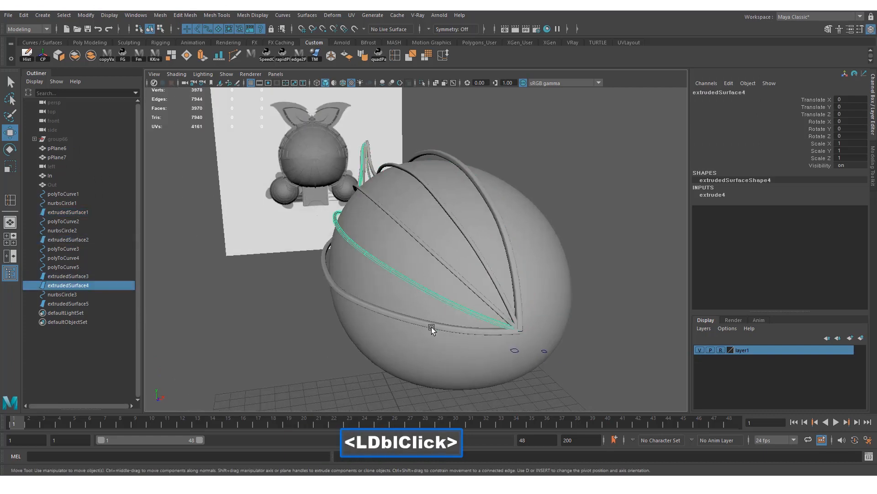
pyautogui.click(431, 327)
# Step: Select the top rib tube extrudedSurface1 and examine from several angles how it follows the body
pyautogui.keyDown('alt'); pyautogui.moveTo(431, 327); pyautogui.dragTo(440, 331); pyautogui.keyUp('alt')
pyautogui.keyDown('alt'); pyautogui.moveTo(440, 331); pyautogui.dragTo(443, 334, button='right'); pyautogui.keyUp('alt')
pyautogui.keyDown('alt'); pyautogui.moveTo(443, 334); pyautogui.dragTo(433, 333, button='middle'); pyautogui.keyUp('alt')
pyautogui.keyDown('alt'); pyautogui.moveTo(433, 333); pyautogui.dragTo(521, 226); pyautogui.keyUp('alt')
pyautogui.doubleClick(547, 219)
pyautogui.keyDown('alt'); pyautogui.moveTo(521, 227); pyautogui.dragTo(335, 22, button='middle'); pyautogui.keyUp('alt')
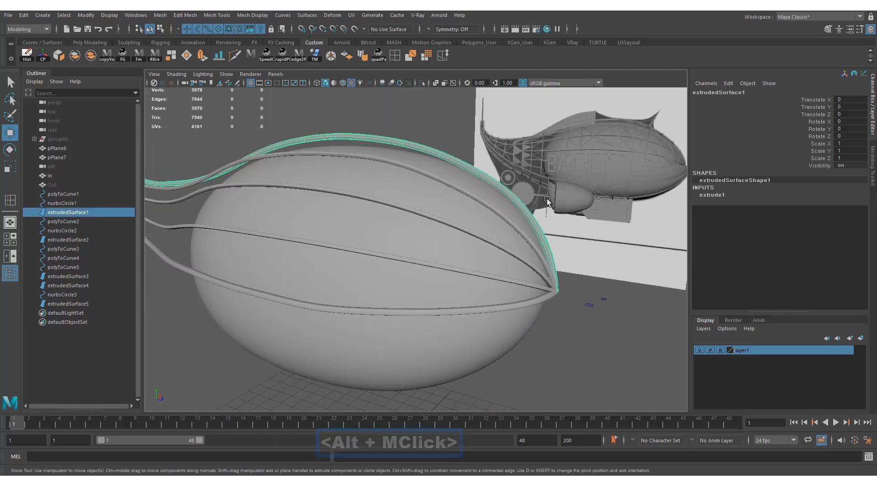
pyautogui.keyDown('alt'); pyautogui.moveTo(547, 201); pyautogui.dragTo(609, 193, button='middle'); pyautogui.keyUp('alt')
pyautogui.keyDown('alt'); pyautogui.moveTo(610, 193); pyautogui.dragTo(511, 193, button='right'); pyautogui.keyUp('alt')
pyautogui.keyDown('alt'); pyautogui.moveTo(511, 193); pyautogui.dragTo(452, 210, button='middle'); pyautogui.keyUp('alt')
pyautogui.keyDown('alt'); pyautogui.moveTo(452, 210); pyautogui.dragTo(399, 221); pyautogui.keyUp('alt')
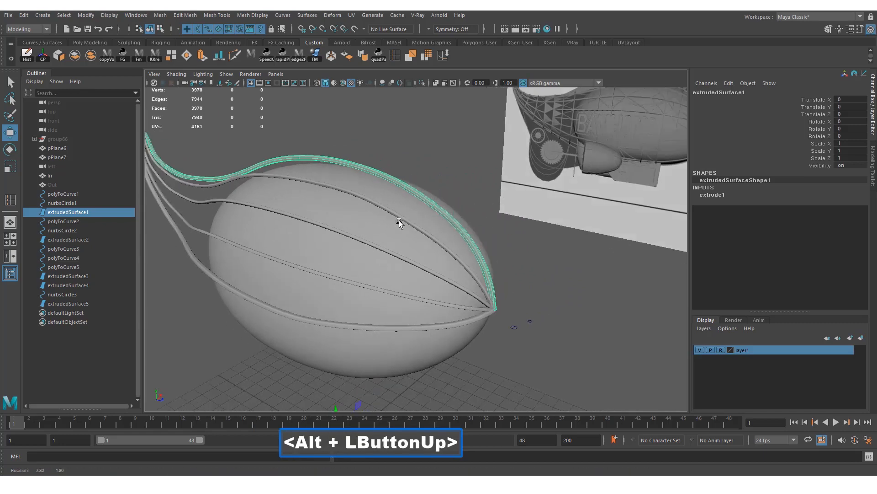
pyautogui.keyDown('alt'); pyautogui.moveTo(399, 220); pyautogui.dragTo(423, 217, button='middle'); pyautogui.keyUp('alt')
pyautogui.keyDown('alt'); pyautogui.moveTo(423, 218); pyautogui.dragTo(465, 211); pyautogui.keyUp('alt')
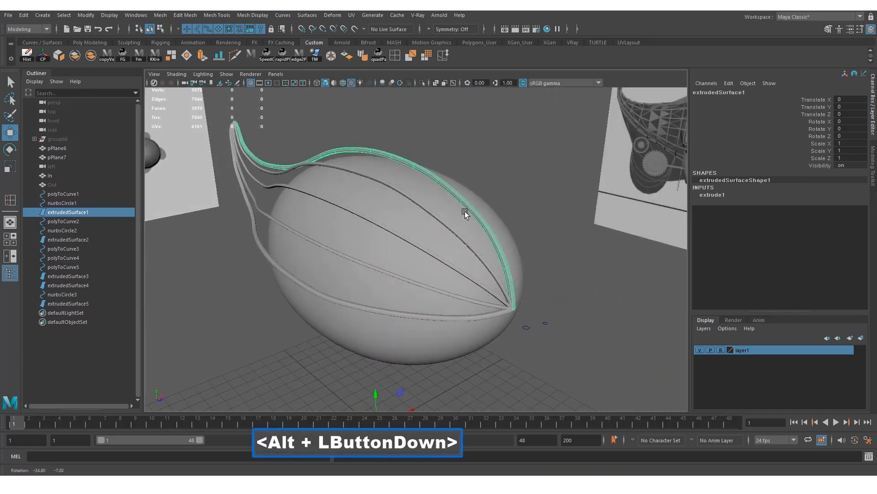
pyautogui.keyDown('alt'); pyautogui.moveTo(465, 211); pyautogui.dragTo(486, 221, button='middle'); pyautogui.keyUp('alt')
pyautogui.keyDown('alt'); pyautogui.moveTo(486, 222); pyautogui.dragTo(495, 232, button='right'); pyautogui.keyUp('alt')
pyautogui.keyDown('alt'); pyautogui.moveTo(495, 231); pyautogui.dragTo(499, 223); pyautogui.keyUp('alt')
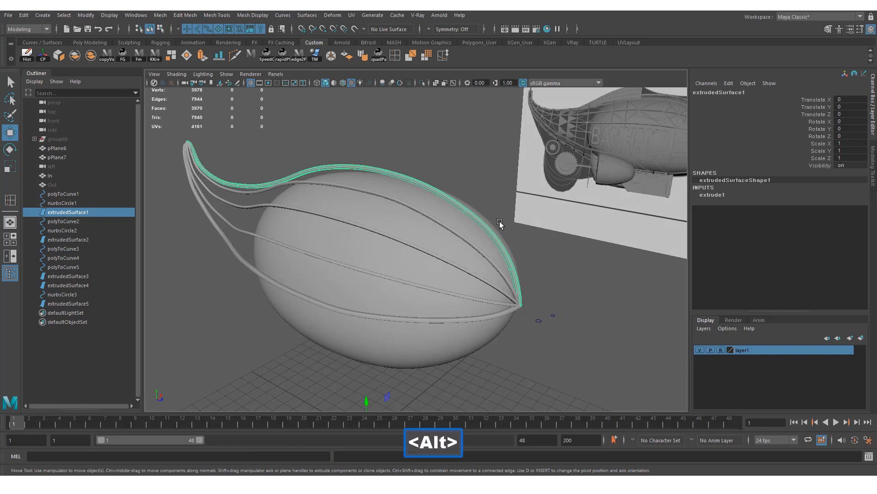
# Step: Delete the construction history of the top rib tube extrudedSurface1
pyautogui.keyDown('alt'); pyautogui.moveTo(500, 223); pyautogui.dragTo(588, 215, button='right'); pyautogui.keyUp('alt')
pyautogui.keyDown('alt'); pyautogui.moveTo(588, 215); pyautogui.dragTo(470, 196, button='middle'); pyautogui.keyUp('alt')
pyautogui.keyDown('alt'); pyautogui.moveTo(417, 198); pyautogui.dragTo(471, 186, button='right'); pyautogui.keyUp('alt')
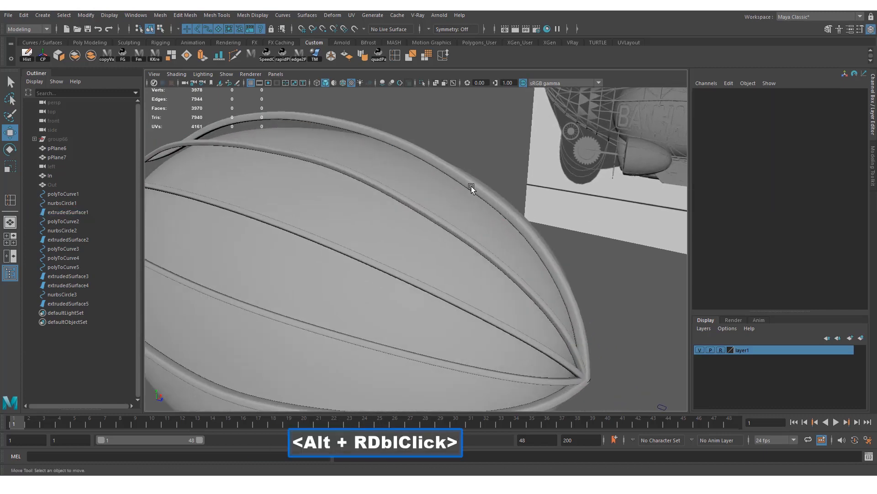
pyautogui.click(472, 184)
pyautogui.keyDown('alt'); pyautogui.moveTo(546, 200); pyautogui.dragTo(541, 220, button='middle'); pyautogui.keyUp('alt')
pyautogui.keyDown('alt'); pyautogui.moveTo(540, 219); pyautogui.dragTo(433, 202, button='right'); pyautogui.keyUp('alt')
pyautogui.keyDown('alt'); pyautogui.moveTo(350, 173); pyautogui.dragTo(382, 184, button='middle'); pyautogui.keyUp('alt')
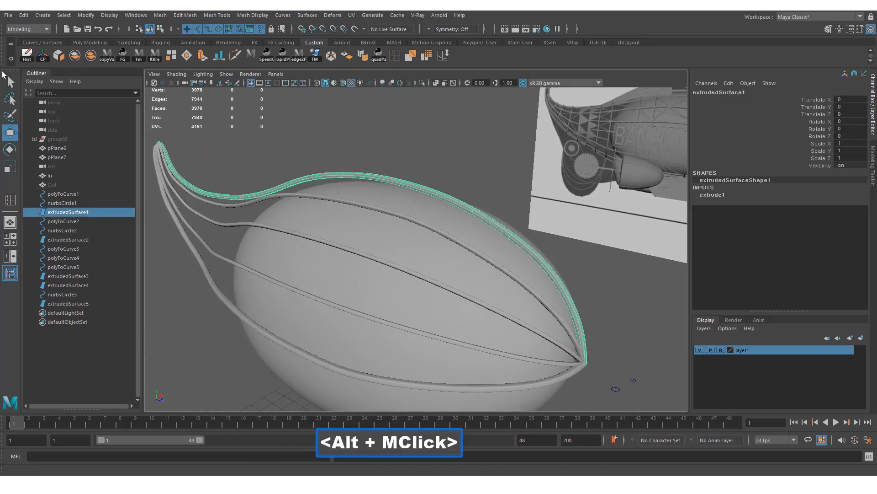
pyautogui.click(27, 57)
# Step: Try to move a picked part of the top rib tube in wireframe display, and undo the move
pyautogui.keyDown('alt'); pyautogui.moveTo(393, 174); pyautogui.dragTo(462, 168, button='right'); pyautogui.keyUp('alt')
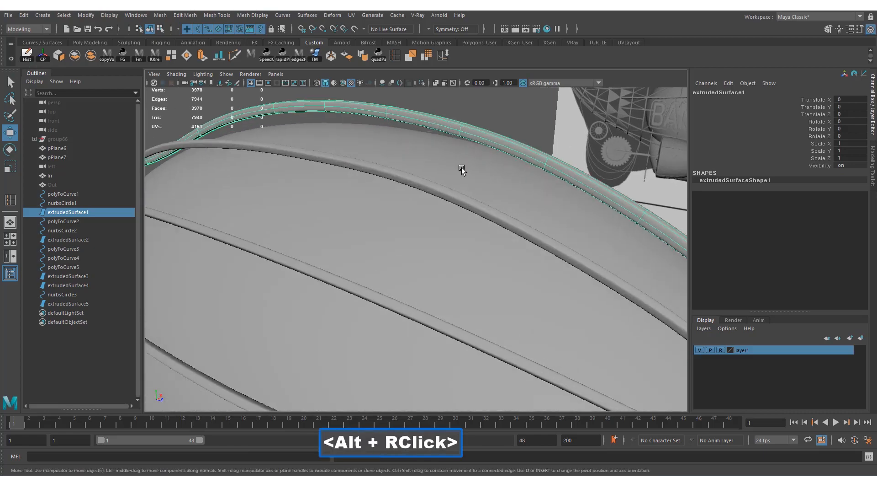
pyautogui.press('4')
pyautogui.click(460, 127)
pyautogui.keyDown('ctrl'); pyautogui.click(473, 128); pyautogui.keyUp('ctrl')
pyautogui.keyDown('alt'); pyautogui.moveTo(474, 128); pyautogui.dragTo(443, 147, button='right'); pyautogui.keyUp('alt')
pyautogui.moveTo(443, 147); pyautogui.dragTo(439, 143)
pyautogui.press('w')
pyautogui.moveTo(452, 160); pyautogui.dragTo(407, 126)
pyautogui.hotkey('ctrl', 'z')
pyautogui.moveTo(454, 173)
pyautogui.keyDown('alt'); pyautogui.mouseDown(button='right')
pyautogui.moveTo(438, 178)
pyautogui.moveTo(443, 159)
pyautogui.moveTo(451, 174)
pyautogui.moveTo(455, 164)
pyautogui.mouseUp(button='right'); pyautogui.keyUp('alt')
pyautogui.click(479, 173)
pyautogui.keyDown('alt'); pyautogui.click(442, 159); pyautogui.keyUp('alt')
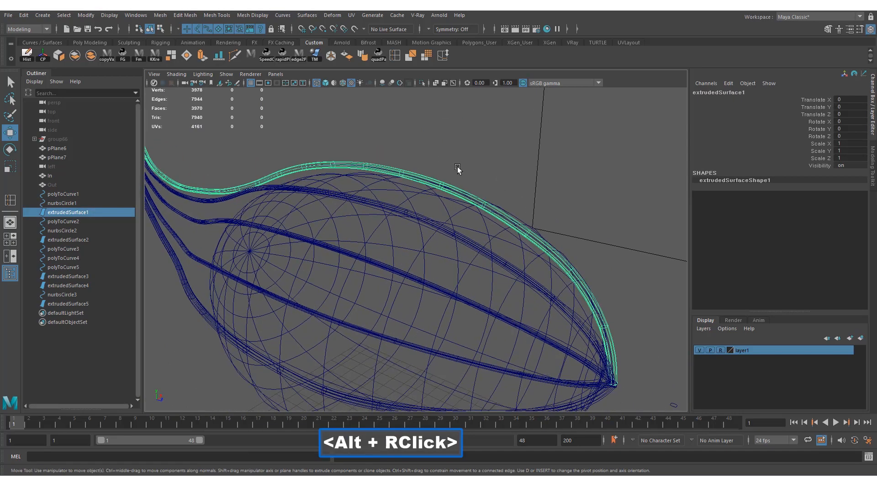
# Step: Switch the top rib to component editing, try to move a selected group of its points, and undo it
pyautogui.moveTo(455, 165)
pyautogui.keyDown('alt'); pyautogui.mouseDown()
pyautogui.moveTo(462, 172)
pyautogui.moveTo(431, 184)
pyautogui.moveTo(455, 163)
pyautogui.mouseUp(); pyautogui.keyUp('alt')
pyautogui.moveTo(455, 165); pyautogui.dragTo(419, 167, button='right')
pyautogui.keyDown('alt'); pyautogui.moveTo(419, 178); pyautogui.dragTo(425, 184); pyautogui.keyUp('alt')
pyautogui.keyDown('alt'); pyautogui.moveTo(425, 185); pyautogui.dragTo(425, 195, button='right'); pyautogui.keyUp('alt')
pyautogui.moveTo(424, 193); pyautogui.dragTo(449, 254)
pyautogui.press('w')
pyautogui.moveTo(448, 177); pyautogui.dragTo(452, 149)
pyautogui.hotkey('ctrl', 'z')
# Step: Examine the layout of the top rib's points along its length in wireframe
pyautogui.moveTo(527, 261); pyautogui.dragTo(500, 191)
pyautogui.press('w')
pyautogui.keyDown('alt'); pyautogui.moveTo(498, 193); pyautogui.dragTo(461, 215); pyautogui.keyUp('alt')
pyautogui.moveTo(461, 215)
pyautogui.keyDown('alt'); pyautogui.mouseDown(button='right')
pyautogui.moveTo(438, 220)
pyautogui.moveTo(453, 226)
pyautogui.mouseUp(button='right'); pyautogui.keyUp('alt')
pyautogui.keyDown('alt'); pyautogui.moveTo(453, 227); pyautogui.dragTo(425, 210, button='middle'); pyautogui.keyUp('alt')
pyautogui.click(501, 201)
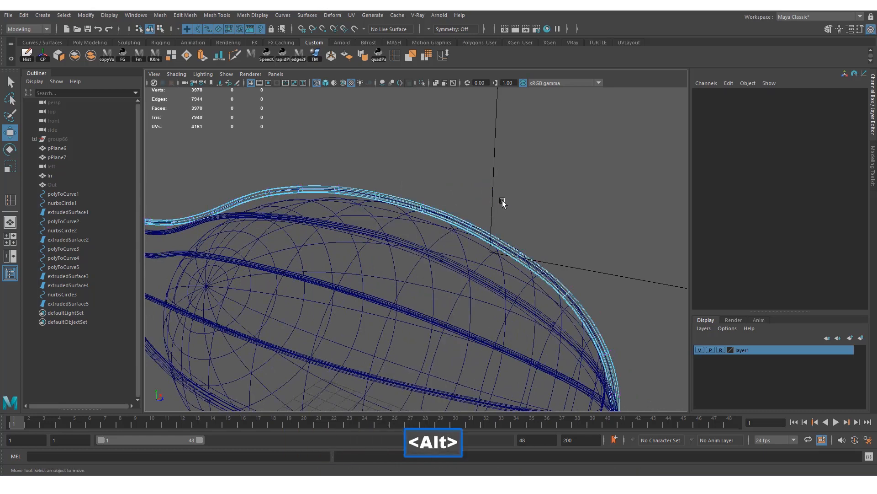
pyautogui.keyDown('alt'); pyautogui.moveTo(501, 202); pyautogui.dragTo(434, 224, button='right'); pyautogui.keyUp('alt')
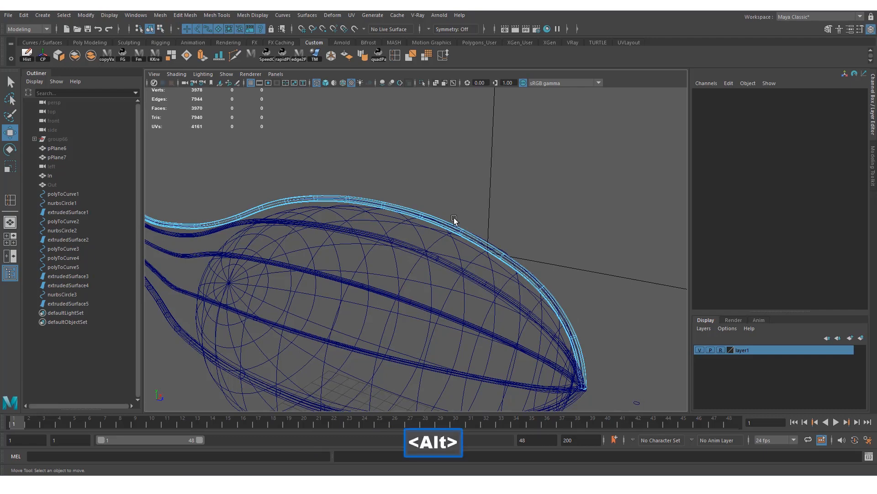
pyautogui.keyDown('alt'); pyautogui.moveTo(460, 219); pyautogui.dragTo(413, 210, button='middle'); pyautogui.keyUp('alt')
pyautogui.keyDown('alt'); pyautogui.moveTo(413, 209); pyautogui.dragTo(360, 210); pyautogui.keyUp('alt')
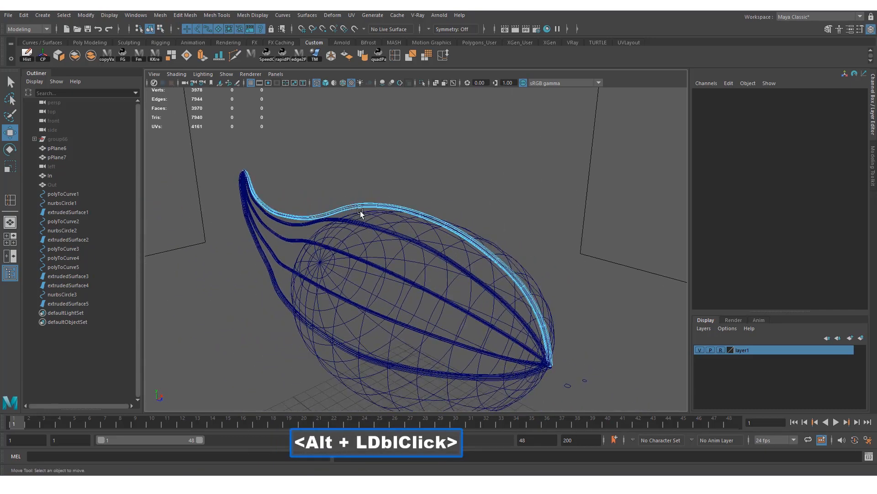
pyautogui.keyDown('alt'); pyautogui.moveTo(360, 210); pyautogui.dragTo(413, 228, button='right'); pyautogui.keyUp('alt')
pyautogui.keyDown('alt'); pyautogui.moveTo(412, 229); pyautogui.dragTo(452, 231); pyautogui.keyUp('alt')
pyautogui.press('w')
# Step: Leave component editing, return to shaded display, and reselect the top rib tube extrudedSurface1
pyautogui.keyDown('alt'); pyautogui.moveTo(452, 230); pyautogui.dragTo(501, 175, button='right'); pyautogui.keyUp('alt')
pyautogui.click(501, 177)
pyautogui.keyDown('alt'); pyautogui.moveTo(468, 203); pyautogui.dragTo(476, 202, button='right'); pyautogui.keyUp('alt')
pyautogui.press('6')
pyautogui.moveTo(361, 210)
pyautogui.keyDown('alt'); pyautogui.mouseDown(button='right')
pyautogui.moveTo(533, 212)
pyautogui.moveTo(288, 191)
pyautogui.moveTo(299, 201)
pyautogui.mouseUp(button='right'); pyautogui.keyUp('alt')
pyautogui.press('w')
pyautogui.click(535, 204)
pyautogui.keyDown('alt'); pyautogui.moveTo(300, 202); pyautogui.dragTo(514, 237); pyautogui.keyUp('alt')
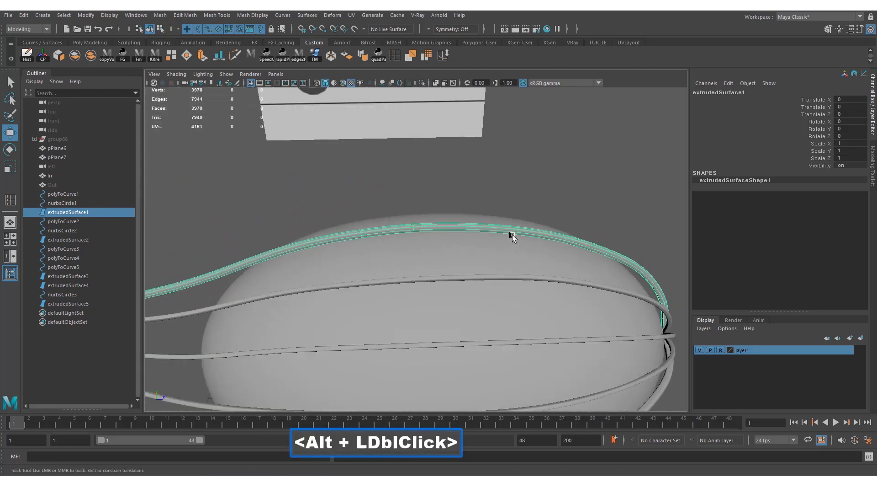
pyautogui.keyDown('alt'); pyautogui.moveTo(513, 237); pyautogui.dragTo(517, 239, button='middle'); pyautogui.keyUp('alt')
# Step: Open the NURBS to Polygons conversion options and set the tessellation method to Control points
pyautogui.click(86, 15)
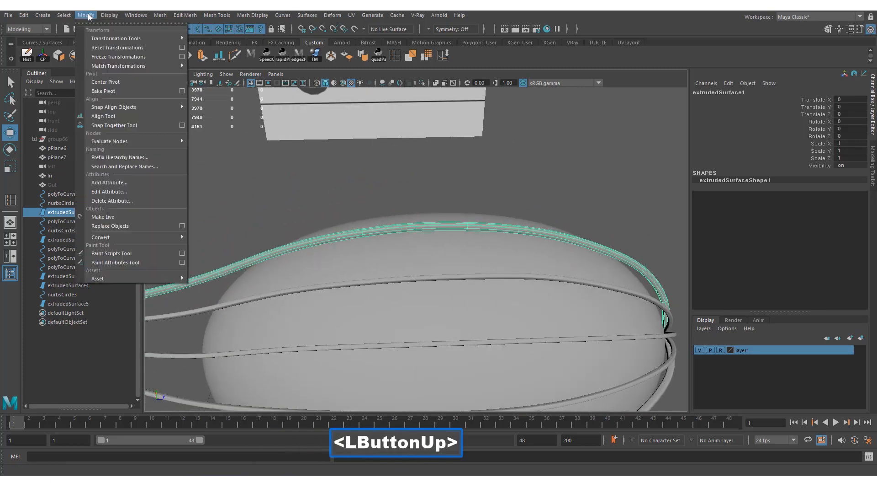
pyautogui.moveTo(134, 237)
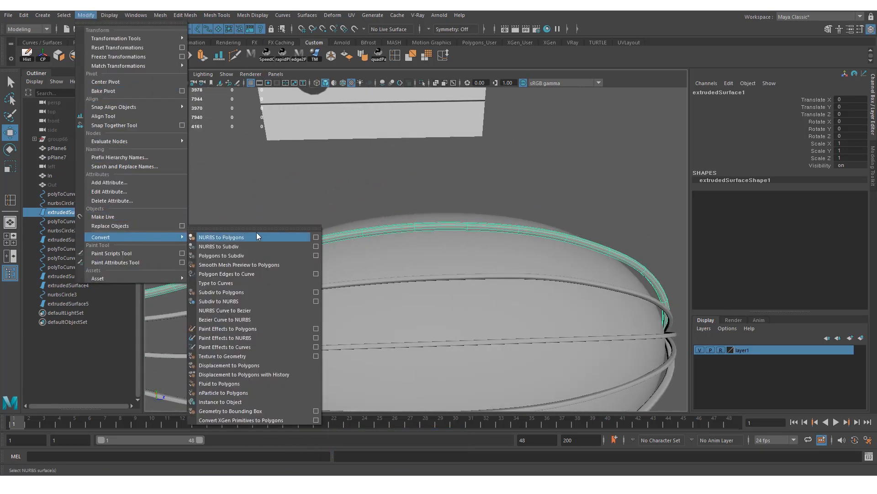
pyautogui.click(315, 237)
pyautogui.keyDown('alt'); pyautogui.moveTo(448, 180); pyautogui.dragTo(430, 178, button='middle'); pyautogui.keyUp('alt')
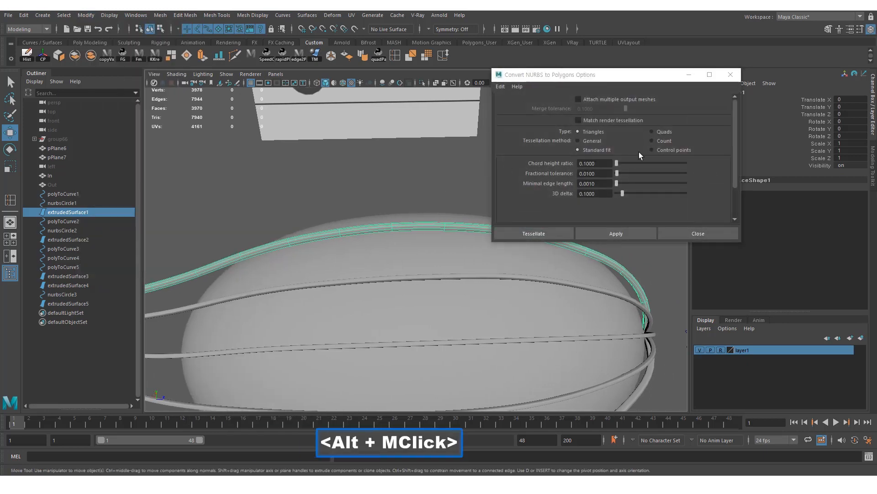
pyautogui.click(665, 141)
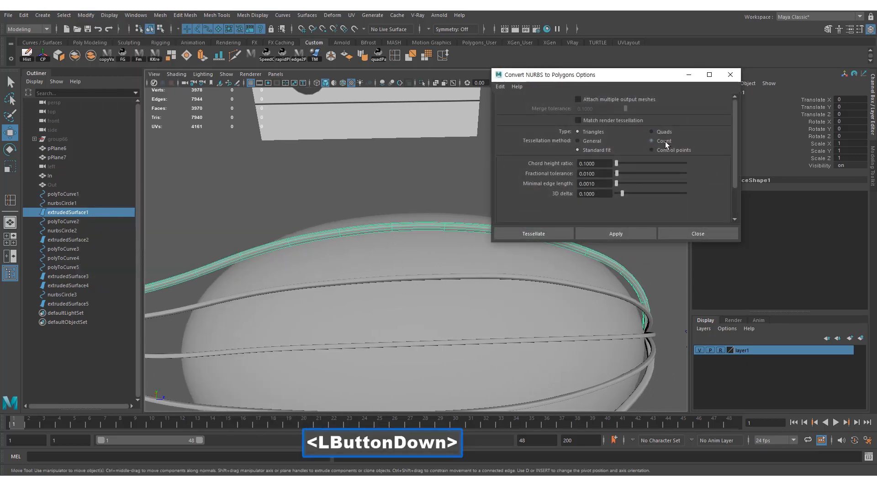
pyautogui.keyDown('alt'); pyautogui.moveTo(457, 160); pyautogui.dragTo(586, 163); pyautogui.keyUp('alt')
pyautogui.click(652, 150)
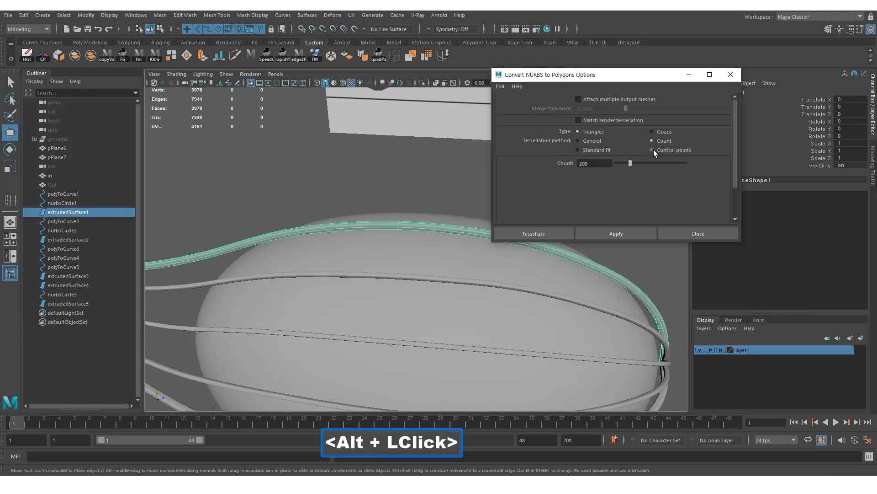
# Step: Convert the top rib tube to polygons and inspect the resulting mesh along its length
pyautogui.keyDown('alt'); pyautogui.moveTo(417, 172); pyautogui.dragTo(360, 177, button='right'); pyautogui.keyUp('alt')
pyautogui.keyDown('alt'); pyautogui.moveTo(360, 176); pyautogui.dragTo(325, 211, button='middle'); pyautogui.keyUp('alt')
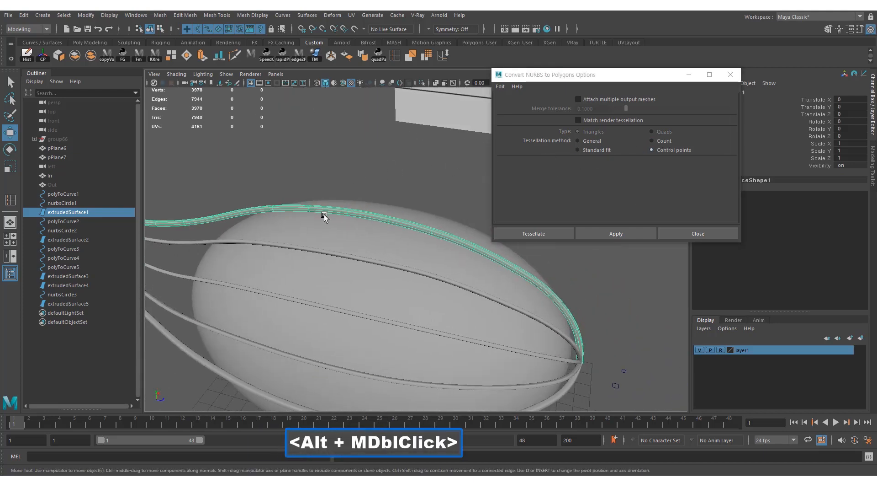
pyautogui.keyDown('alt'); pyautogui.moveTo(324, 212); pyautogui.dragTo(412, 243); pyautogui.keyUp('alt')
pyautogui.keyDown('alt'); pyautogui.moveTo(501, 250); pyautogui.dragTo(476, 247, button='middle'); pyautogui.keyUp('alt')
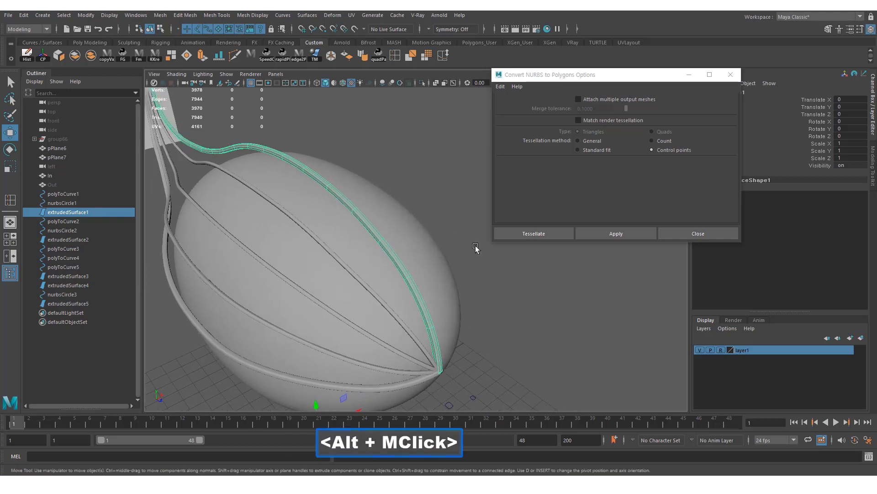
pyautogui.click(596, 232)
pyautogui.keyDown('alt'); pyautogui.moveTo(382, 237); pyautogui.dragTo(269, 235, button='right'); pyautogui.keyUp('alt')
pyautogui.keyDown('alt'); pyautogui.moveTo(269, 235); pyautogui.dragTo(292, 258, button='middle'); pyautogui.keyUp('alt')
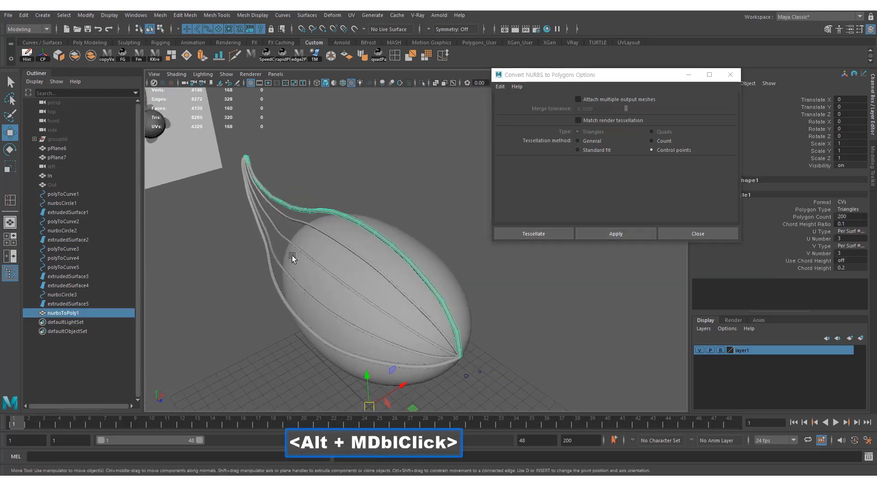
pyautogui.keyDown('alt'); pyautogui.moveTo(292, 259); pyautogui.dragTo(316, 155); pyautogui.keyUp('alt')
pyautogui.click(316, 155)
pyautogui.keyDown('alt'); pyautogui.moveTo(316, 157); pyautogui.dragTo(360, 236, button='right'); pyautogui.keyUp('alt')
pyautogui.click(347, 224)
pyautogui.keyDown('alt'); pyautogui.moveTo(347, 224); pyautogui.dragTo(332, 228); pyautogui.keyUp('alt')
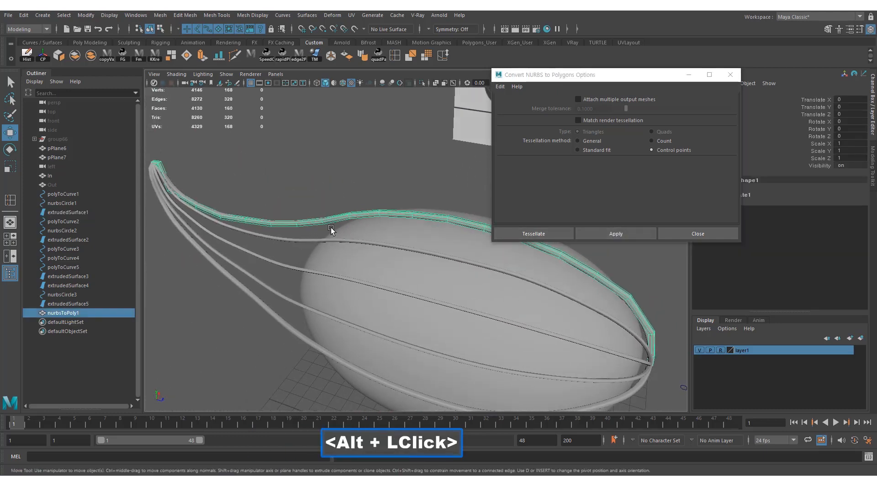
# Step: Delete the converted rib mesh's history and remove its original NURBS surface extrudedSurface1
pyautogui.click(23, 56)
pyautogui.keyDown('alt'); pyautogui.moveTo(249, 178); pyautogui.dragTo(278, 190, button='right'); pyautogui.keyUp('alt')
pyautogui.click(278, 190)
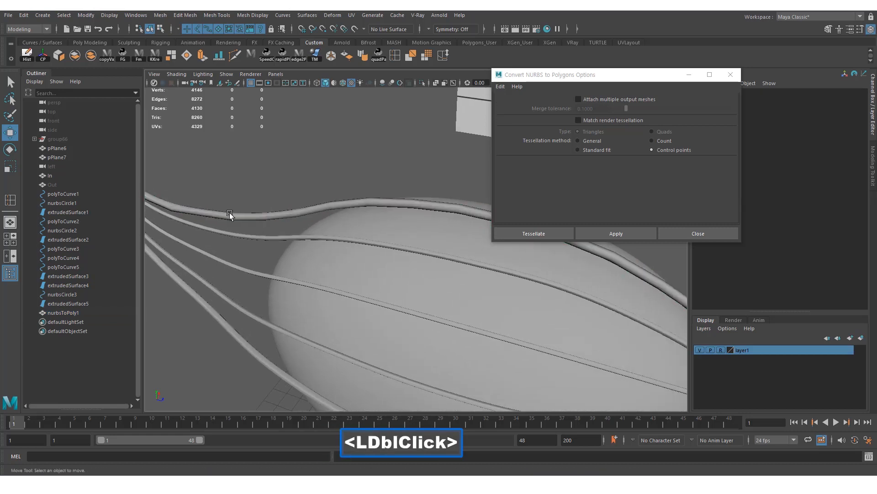
pyautogui.click(230, 214)
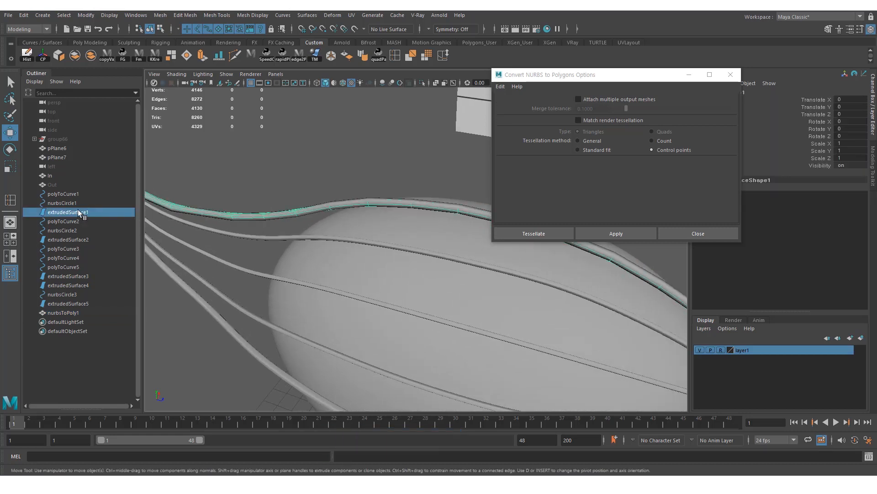
pyautogui.click(71, 213)
pyautogui.keyDown('alt'); pyautogui.moveTo(258, 238); pyautogui.dragTo(362, 239, button='middle'); pyautogui.keyUp('alt')
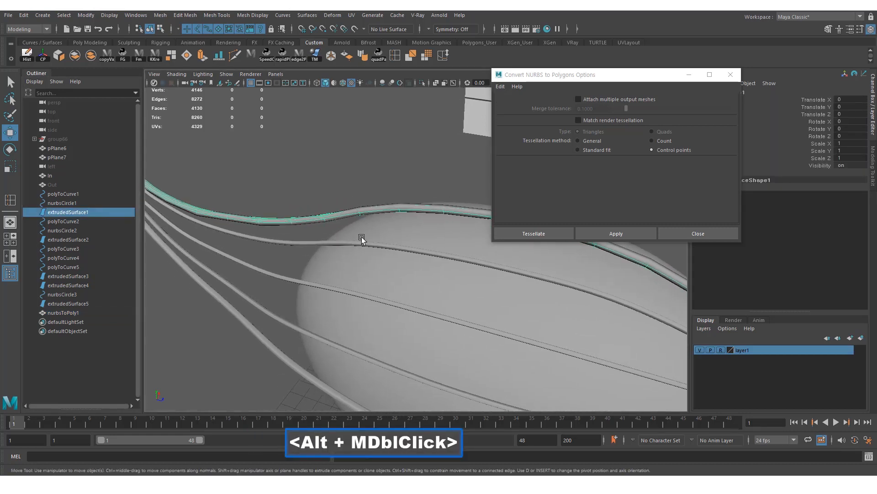
pyautogui.press('Delete')
# Step: Select the converted top rib together with its path curve and examine it around the body
pyautogui.keyDown('alt'); pyautogui.moveTo(360, 239); pyautogui.dragTo(329, 226, button='right'); pyautogui.keyUp('alt')
pyautogui.moveTo(325, 204); pyautogui.dragTo(384, 232)
pyautogui.keyDown('alt'); pyautogui.moveTo(386, 226); pyautogui.dragTo(370, 218, button='right'); pyautogui.keyUp('alt')
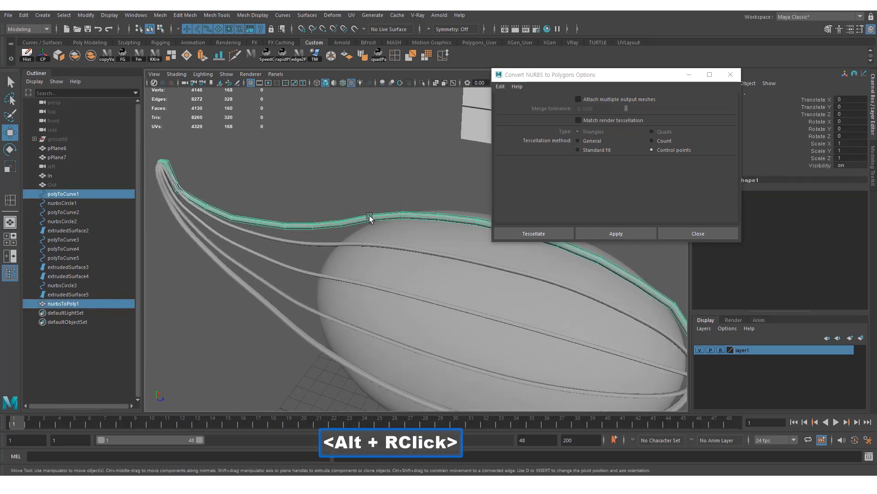
pyautogui.keyDown('alt'); pyautogui.moveTo(370, 218); pyautogui.dragTo(413, 206); pyautogui.keyUp('alt')
pyautogui.keyDown('alt'); pyautogui.moveTo(384, 229); pyautogui.dragTo(256, 220, button='right'); pyautogui.keyUp('alt')
pyautogui.keyDown('alt'); pyautogui.moveTo(251, 233); pyautogui.dragTo(268, 176, button='middle'); pyautogui.keyUp('alt')
pyautogui.keyDown('alt'); pyautogui.moveTo(299, 249); pyautogui.dragTo(163, 266, button='middle'); pyautogui.keyUp('alt')
pyautogui.keyDown('alt'); pyautogui.moveTo(539, 269); pyautogui.dragTo(439, 272); pyautogui.keyUp('alt')
pyautogui.keyDown('alt'); pyautogui.moveTo(438, 271); pyautogui.dragTo(470, 274, button='right'); pyautogui.keyUp('alt')
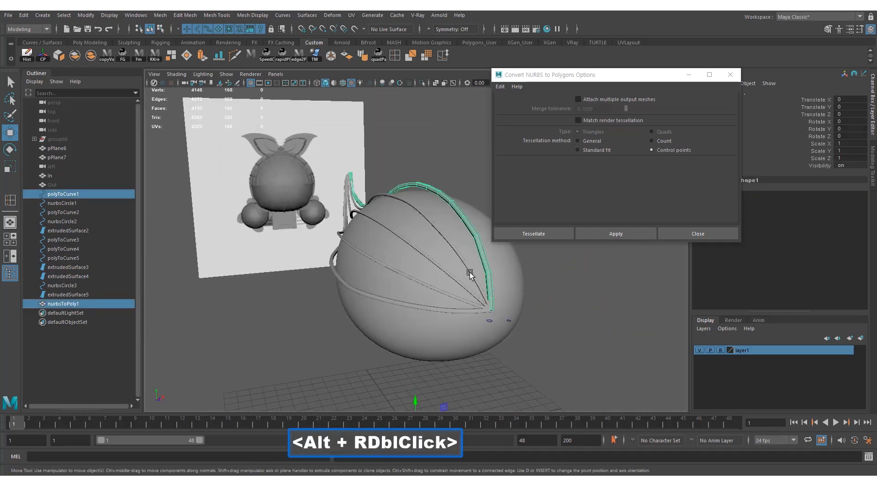
# Step: Convert the second rib tube extrudedSurface2 to polygons with the same Control points tessellation
pyautogui.keyDown('alt'); pyautogui.moveTo(471, 274); pyautogui.dragTo(411, 264, button='middle'); pyautogui.keyUp('alt')
pyautogui.press('w')
pyautogui.click(407, 265)
pyautogui.keyDown('alt'); pyautogui.moveTo(407, 264); pyautogui.dragTo(455, 288); pyautogui.keyUp('alt')
pyautogui.click(605, 232)
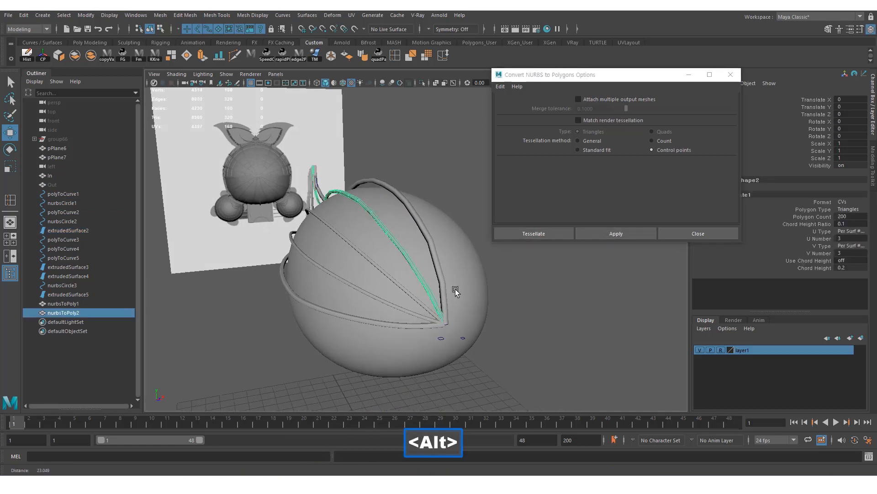
# Step: Convert the three remaining rib tubes, extrudedSurface3 to extrudedSurface5, to polygons together and close the conversion options
pyautogui.keyDown('alt'); pyautogui.moveTo(455, 289); pyautogui.dragTo(385, 289, button='right'); pyautogui.keyUp('alt')
pyautogui.click(385, 289)
pyautogui.keyDown('shift'); pyautogui.click(365, 313); pyautogui.keyUp('shift')
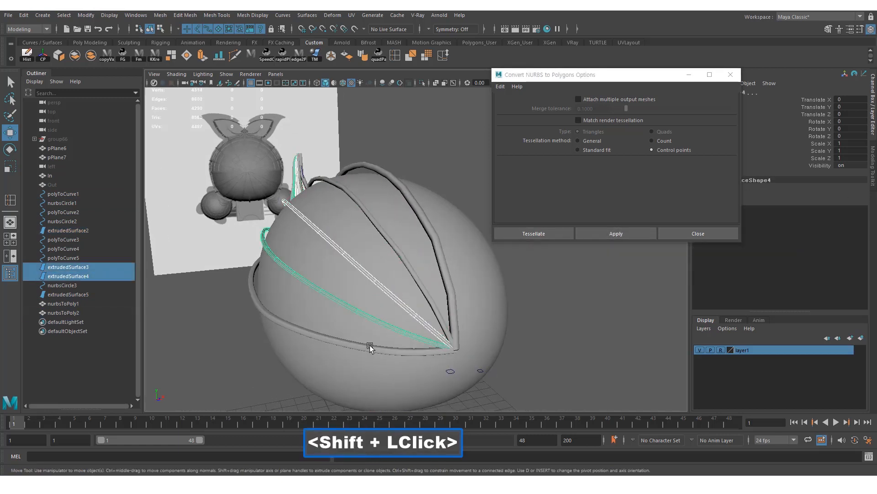
pyautogui.keyDown('shift'); pyautogui.click(370, 347); pyautogui.keyUp('shift')
pyautogui.click(601, 232)
pyautogui.click(698, 233)
pyautogui.keyDown('alt'); pyautogui.moveTo(517, 271); pyautogui.dragTo(395, 262); pyautogui.keyUp('alt')
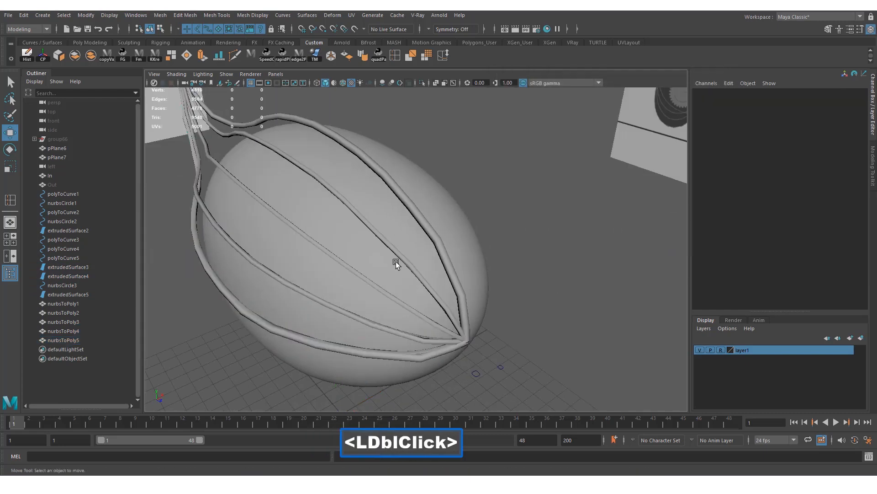
# Step: Delete the four remaining original NURBS rib surfaces, extrudedSurface2 to extrudedSurface5, keeping their polygon versions
pyautogui.keyDown('alt'); pyautogui.moveTo(396, 262); pyautogui.dragTo(442, 258, button='right'); pyautogui.keyUp('alt')
pyautogui.click(404, 254)
pyautogui.click(51, 297)
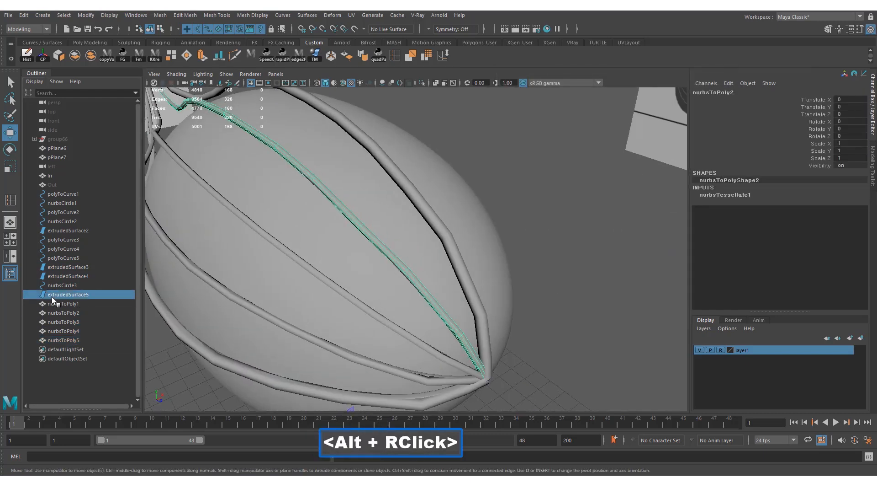
pyautogui.click(56, 267)
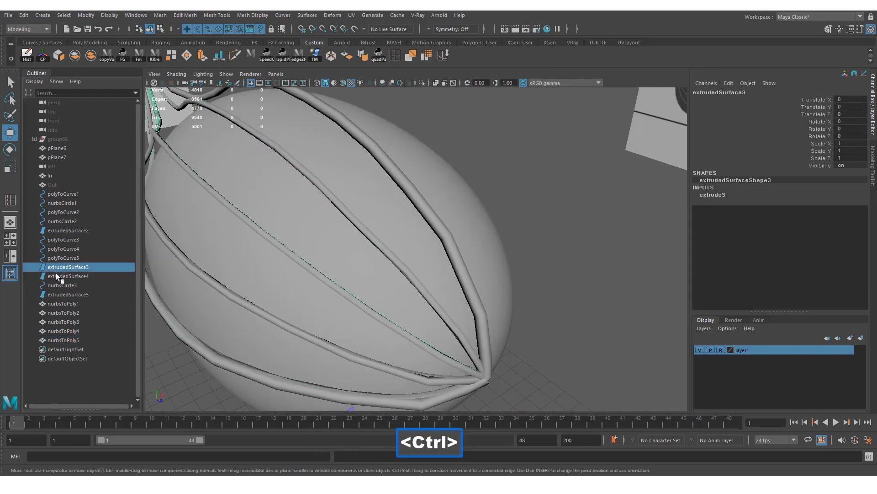
pyautogui.keyDown('ctrl'); pyautogui.click(56, 275); pyautogui.keyUp('ctrl')
pyautogui.keyDown('ctrl'); pyautogui.click(70, 228); pyautogui.keyUp('ctrl')
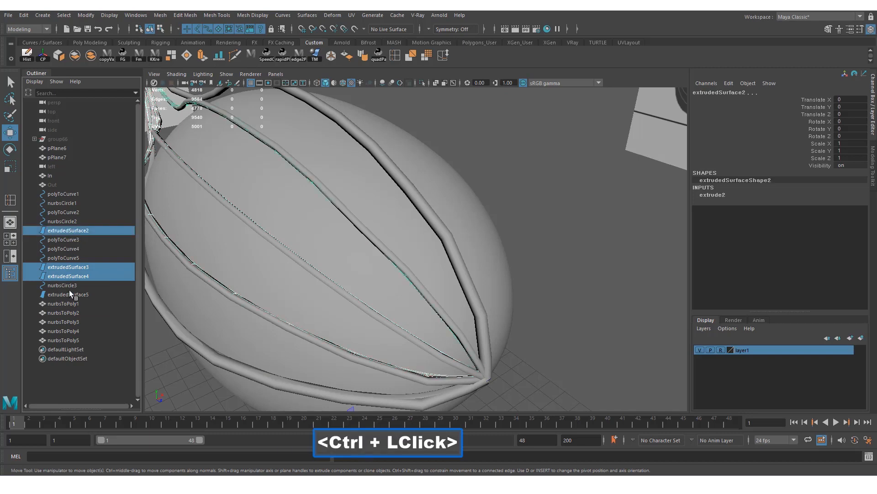
pyautogui.keyDown('ctrl'); pyautogui.click(69, 294); pyautogui.keyUp('ctrl')
pyautogui.press('Delete')
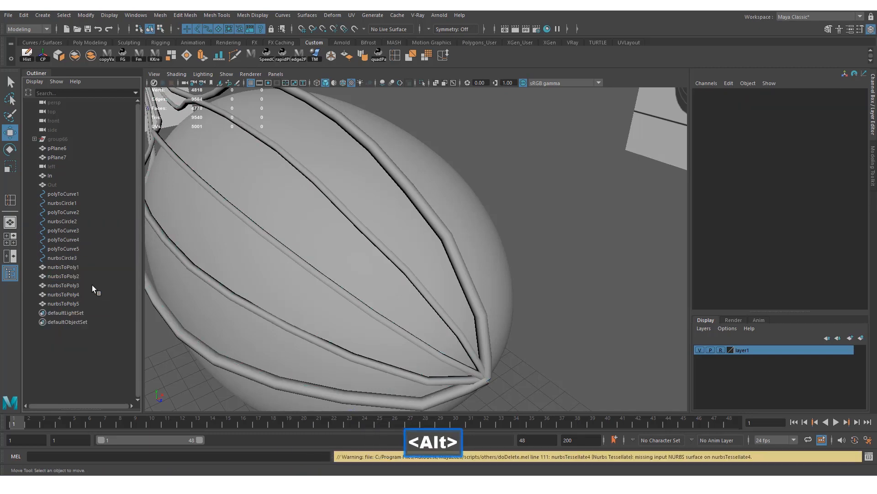
# Step: Turn on smooth mesh preview for the top centre rib nurbsToPoly1 and clear the selection
pyautogui.keyDown('alt'); pyautogui.moveTo(352, 210); pyautogui.dragTo(308, 206, button='right'); pyautogui.keyUp('alt')
pyautogui.keyDown('alt'); pyautogui.moveTo(307, 205); pyautogui.dragTo(338, 201); pyautogui.keyUp('alt')
pyautogui.press('w')
pyautogui.click(390, 189)
pyautogui.keyDown('alt'); pyautogui.moveTo(400, 221); pyautogui.dragTo(454, 206); pyautogui.keyUp('alt')
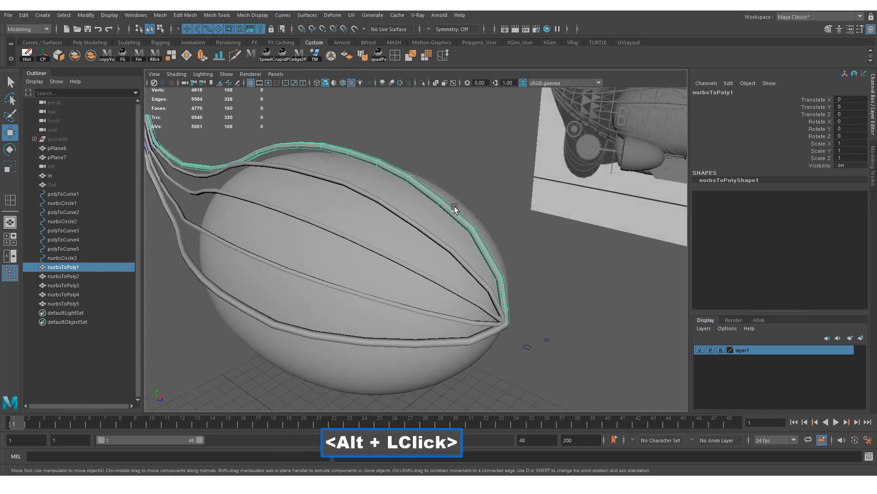
pyautogui.keyDown('alt'); pyautogui.moveTo(454, 206); pyautogui.dragTo(490, 208, button='middle'); pyautogui.keyUp('alt')
pyautogui.press('3')
pyautogui.click(438, 145)
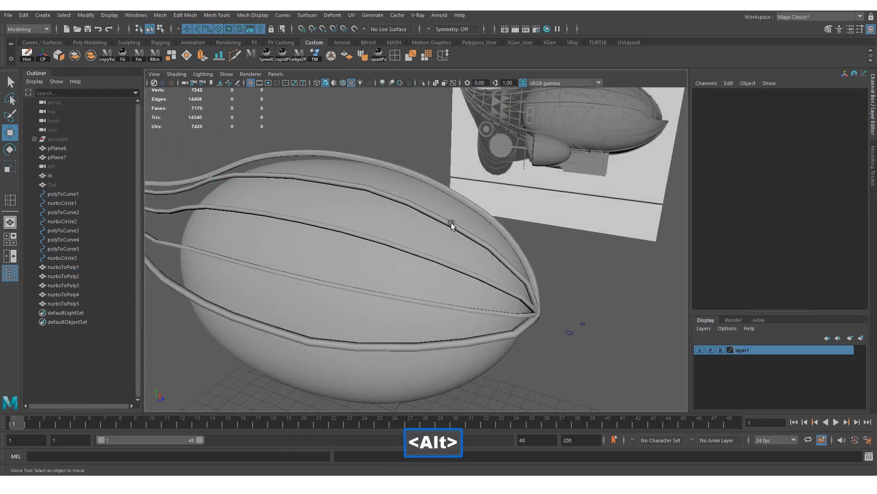
# Step: Turn on smooth mesh preview for each of the four side ribs, nurbsToPoly2 to nurbsToPoly5
pyautogui.click(451, 223)
pyautogui.press('3')
pyautogui.click(435, 261)
pyautogui.press('3')
pyautogui.click(442, 302)
pyautogui.press('3')
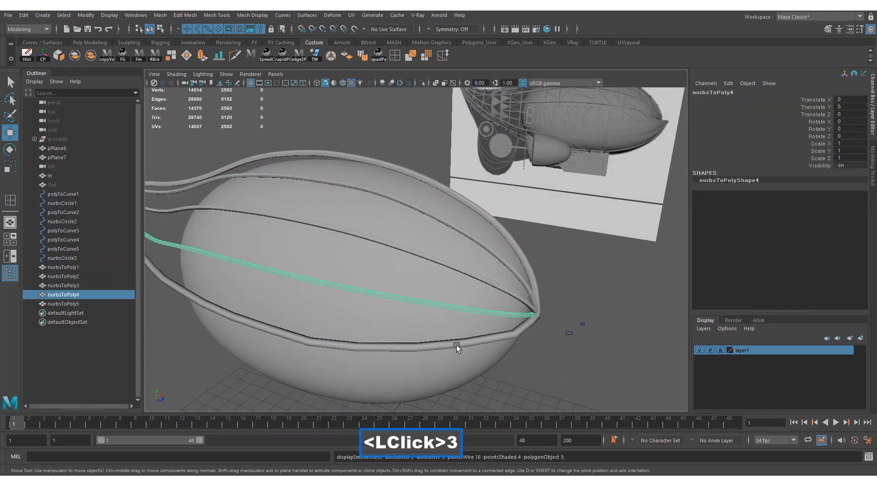
pyautogui.click(457, 345)
pyautogui.press('3')
pyautogui.click(644, 274)
# Step: Try to duplicate the four side ribs together with their path curves, then undo the duplication
pyautogui.keyDown('alt'); pyautogui.moveTo(643, 274); pyautogui.dragTo(276, 341); pyautogui.keyUp('alt')
pyautogui.keyDown('alt'); pyautogui.moveTo(276, 341); pyautogui.dragTo(272, 349, button='right'); pyautogui.keyUp('alt')
pyautogui.moveTo(275, 344); pyautogui.dragTo(278, 197)
pyautogui.keyDown('alt'); pyautogui.moveTo(280, 280); pyautogui.dragTo(272, 285); pyautogui.keyUp('alt')
pyautogui.keyDown('alt'); pyautogui.moveTo(272, 285); pyautogui.dragTo(271, 290, button='right'); pyautogui.keyUp('alt')
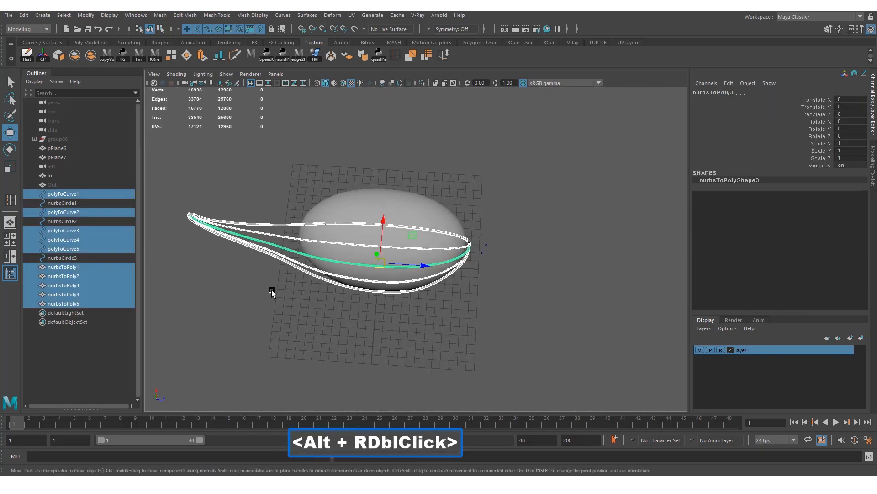
pyautogui.moveTo(287, 235); pyautogui.dragTo(287, 234)
pyautogui.keyDown('alt'); pyautogui.moveTo(334, 269); pyautogui.dragTo(300, 245); pyautogui.keyUp('alt')
pyautogui.keyDown('alt'); pyautogui.moveTo(444, 279); pyautogui.dragTo(371, 247); pyautogui.keyUp('alt')
pyautogui.keyDown('alt'); pyautogui.moveTo(352, 175); pyautogui.dragTo(421, 207); pyautogui.keyUp('alt')
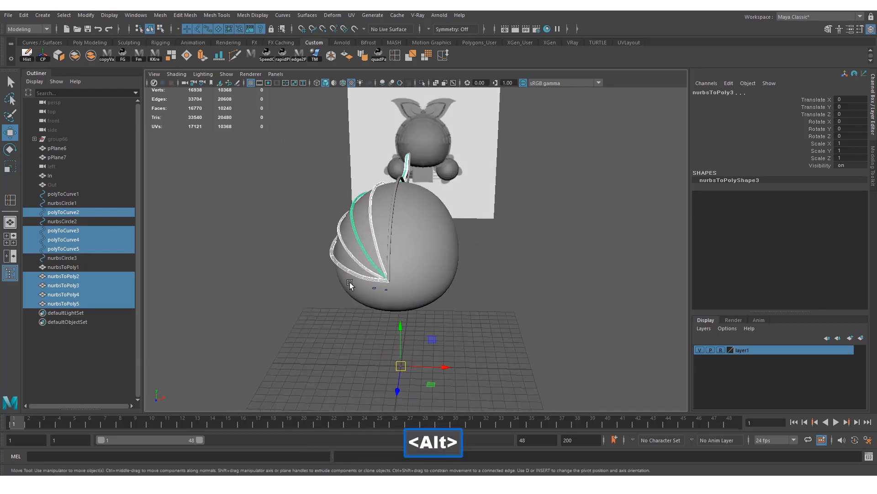
pyautogui.keyDown('alt'); pyautogui.moveTo(419, 302); pyautogui.dragTo(427, 306); pyautogui.keyUp('alt')
pyautogui.keyDown('alt'); pyautogui.moveTo(426, 307); pyautogui.dragTo(434, 304, button='middle'); pyautogui.keyUp('alt')
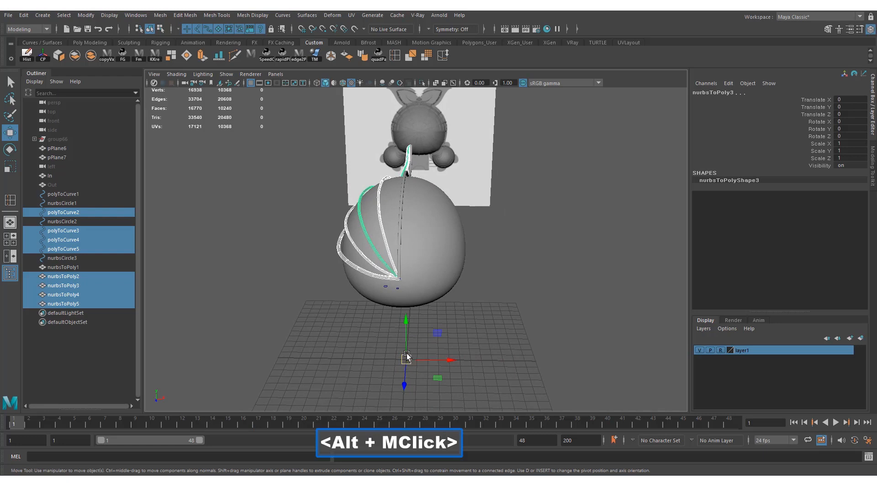
pyautogui.keyDown('alt'); pyautogui.moveTo(408, 332); pyautogui.dragTo(413, 322, button='middle'); pyautogui.keyUp('alt')
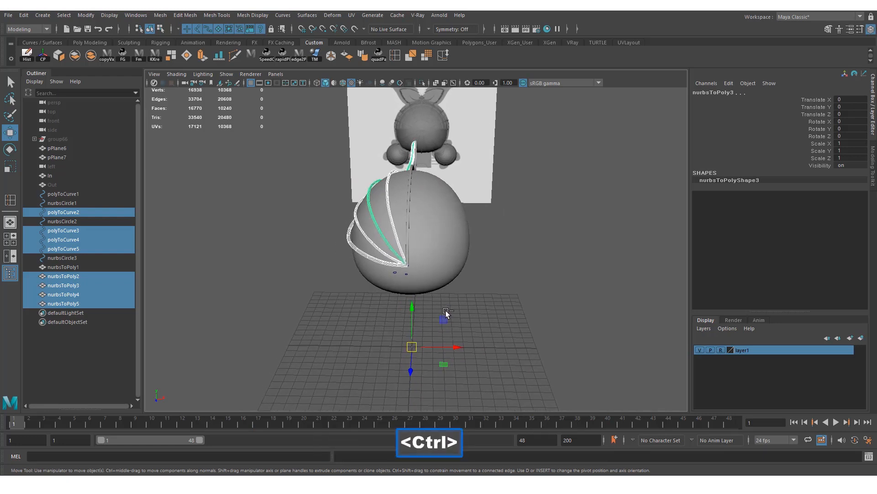
pyautogui.hotkey('ctrl', 'd')
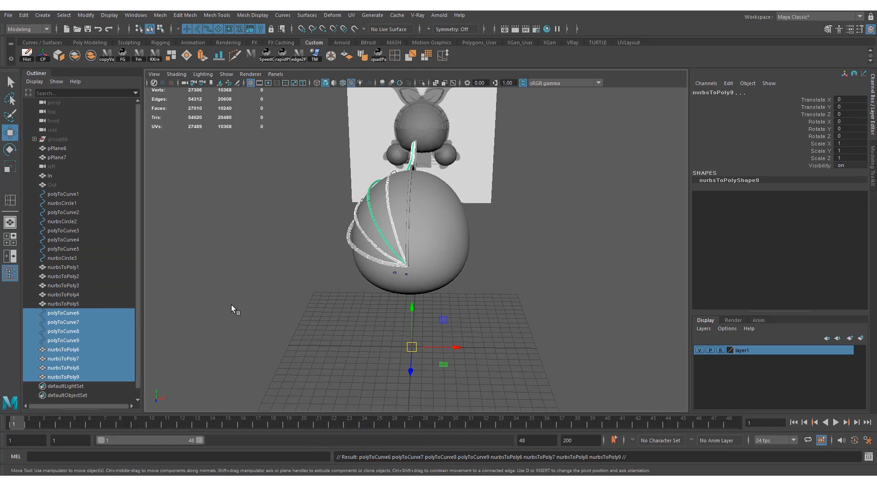
pyautogui.hotkey('ctrl', 'z')
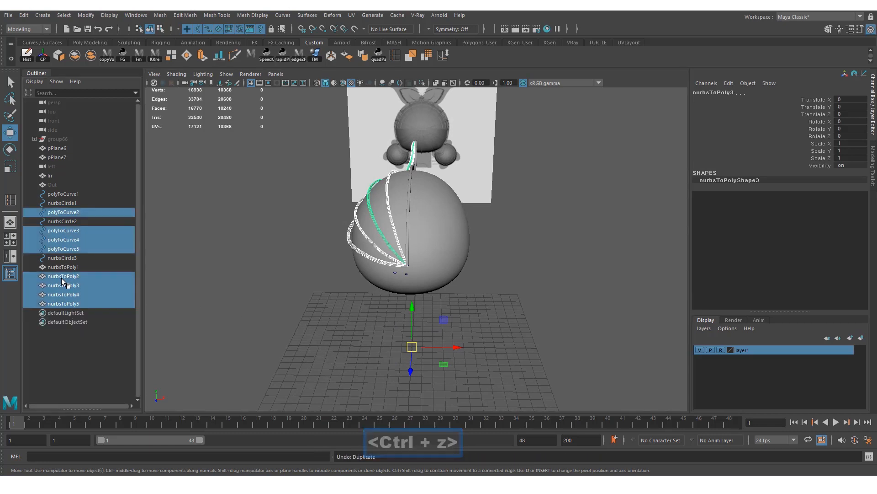
# Step: Duplicate only the four side rib meshes, nurbsToPoly2 to nurbsToPoly5, and mirror the copies with Scale X -1
pyautogui.click(61, 276)
pyautogui.keyDown('ctrl'); pyautogui.click(63, 285); pyautogui.keyUp('ctrl')
pyautogui.keyDown('ctrl'); pyautogui.click(71, 295); pyautogui.keyUp('ctrl')
pyautogui.keyDown('ctrl'); pyautogui.click(72, 305); pyautogui.keyUp('ctrl')
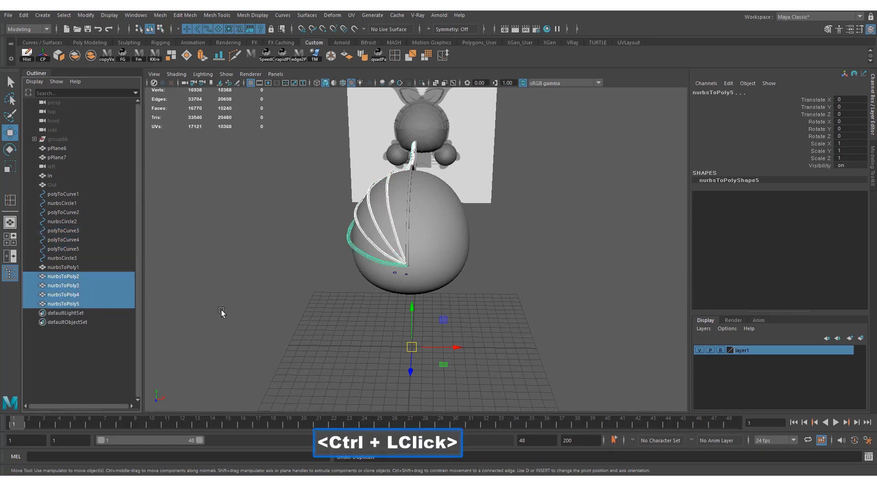
pyautogui.keyDown('alt'); pyautogui.moveTo(221, 312); pyautogui.dragTo(185, 307, button='right'); pyautogui.keyUp('alt')
pyautogui.click(66, 273)
pyautogui.click(65, 269)
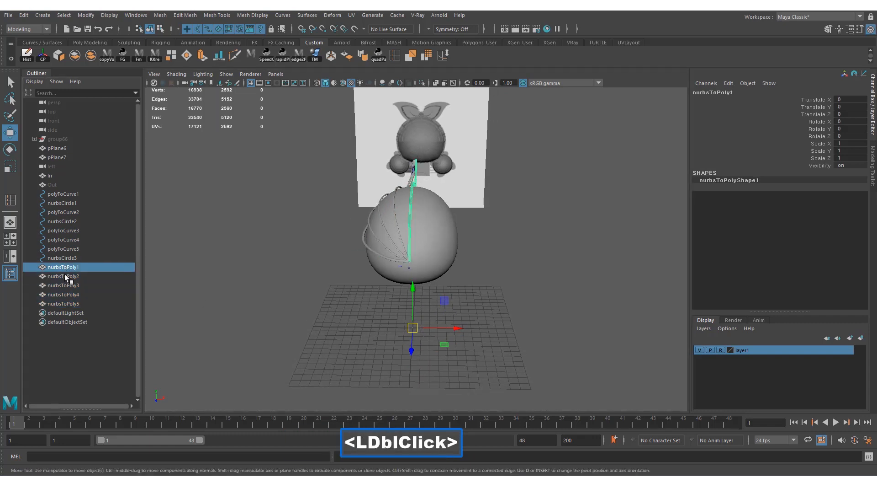
pyautogui.click(64, 276)
pyautogui.keyDown('ctrl'); pyautogui.click(63, 285); pyautogui.keyUp('ctrl')
pyautogui.keyDown('ctrl'); pyautogui.click(67, 295); pyautogui.keyUp('ctrl')
pyautogui.keyDown('ctrl'); pyautogui.click(68, 304); pyautogui.keyUp('ctrl')
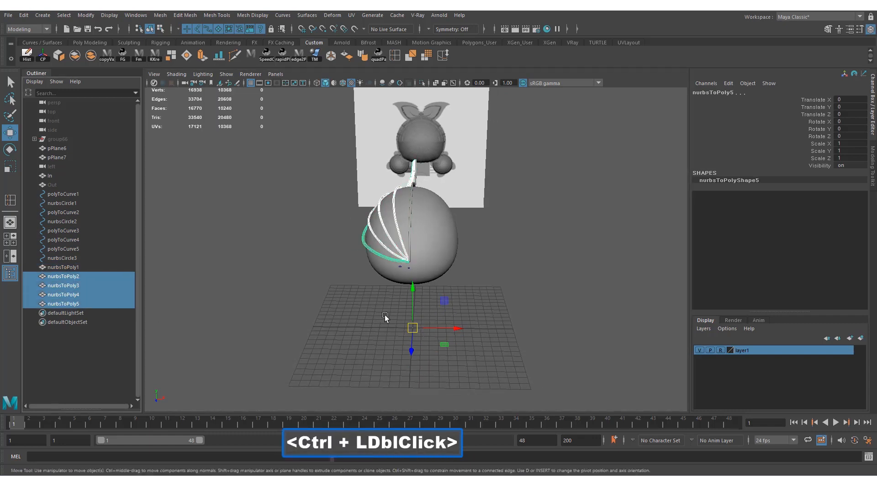
pyautogui.hotkey('ctrl', 'd')
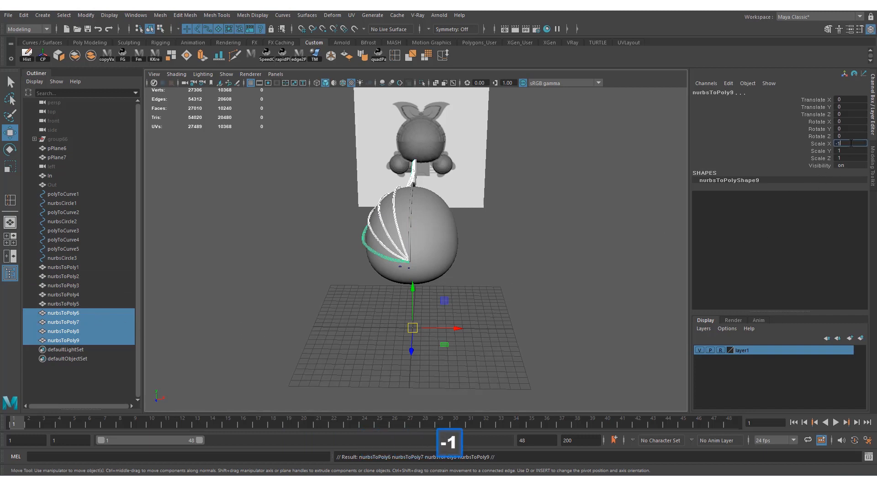
pyautogui.press('Return')
pyautogui.keyDown('alt'); pyautogui.moveTo(389, 215); pyautogui.dragTo(410, 252); pyautogui.keyUp('alt')
pyautogui.click(286, 250)
# Step: Examine the full set of ribs around the body and compare them with the side reference image
pyautogui.keyDown('alt'); pyautogui.moveTo(292, 256); pyautogui.dragTo(384, 270); pyautogui.keyUp('alt')
pyautogui.keyDown('alt'); pyautogui.moveTo(307, 274); pyautogui.dragTo(402, 279); pyautogui.keyUp('alt')
pyautogui.keyDown('alt'); pyautogui.moveTo(411, 270); pyautogui.dragTo(482, 274, button='middle'); pyautogui.keyUp('alt')
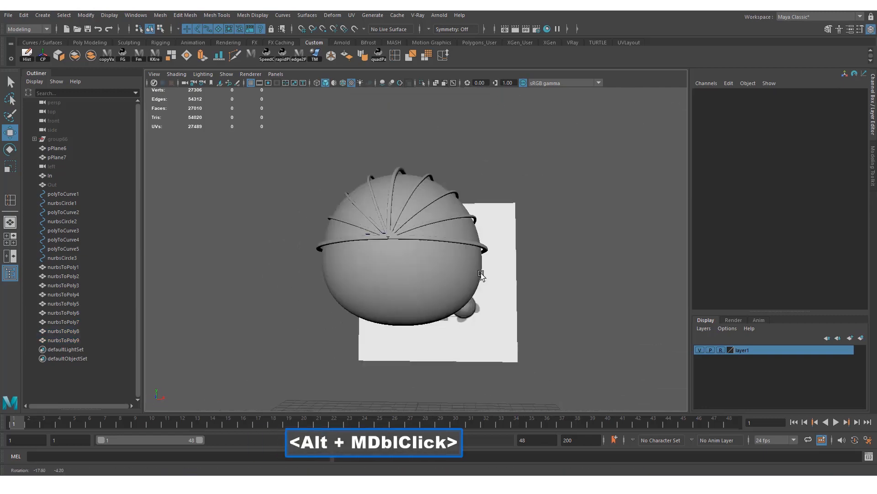
pyautogui.keyDown('alt'); pyautogui.moveTo(320, 274); pyautogui.dragTo(457, 281); pyautogui.keyUp('alt')
pyautogui.keyDown('alt'); pyautogui.moveTo(462, 279); pyautogui.dragTo(431, 282, button='middle'); pyautogui.keyUp('alt')
pyautogui.click(459, 277)
pyautogui.keyDown('alt'); pyautogui.moveTo(460, 277); pyautogui.dragTo(365, 288); pyautogui.keyUp('alt')
pyautogui.keyDown('alt'); pyautogui.moveTo(573, 208); pyautogui.dragTo(536, 272, button='middle'); pyautogui.keyUp('alt')
pyautogui.keyDown('alt'); pyautogui.moveTo(537, 273); pyautogui.dragTo(371, 292); pyautogui.keyUp('alt')
pyautogui.keyDown('alt'); pyautogui.moveTo(370, 292); pyautogui.dragTo(439, 265, button='right'); pyautogui.keyUp('alt')
pyautogui.keyDown('alt'); pyautogui.moveTo(440, 263); pyautogui.dragTo(430, 280, button='middle'); pyautogui.keyUp('alt')
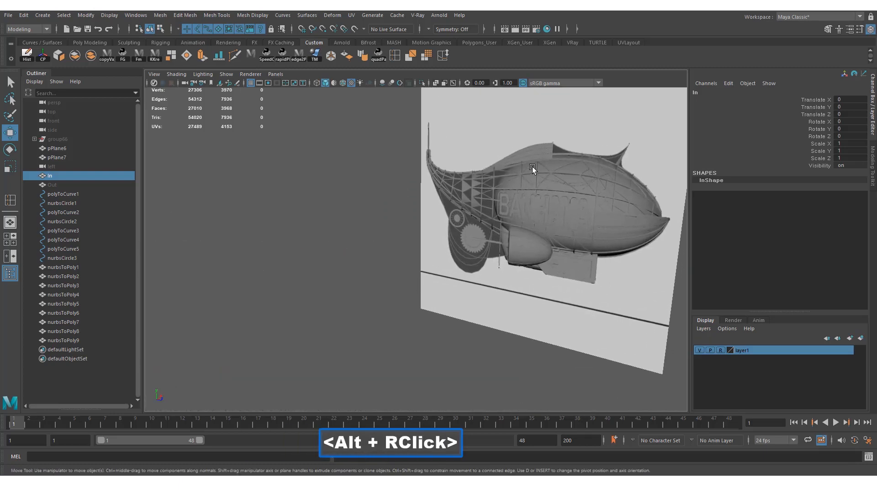
pyautogui.keyDown('alt'); pyautogui.moveTo(533, 169); pyautogui.dragTo(197, 242, button='right'); pyautogui.keyUp('alt')
pyautogui.keyDown('alt'); pyautogui.moveTo(340, 243); pyautogui.dragTo(411, 231, button='middle'); pyautogui.keyUp('alt')
pyautogui.keyDown('alt'); pyautogui.moveTo(410, 231); pyautogui.dragTo(450, 242); pyautogui.keyUp('alt')
pyautogui.keyDown('alt'); pyautogui.moveTo(450, 242); pyautogui.dragTo(644, 375, button='right'); pyautogui.keyUp('alt')
# Step: Unhide the outer body Out, select it and switch the viewport to wireframe display
pyautogui.hotkey('ctrl', 'shift', 'h')
pyautogui.click(337, 298)
pyautogui.keyDown('alt'); pyautogui.moveTo(399, 306); pyautogui.dragTo(411, 304); pyautogui.keyUp('alt')
pyautogui.press('4')
pyautogui.keyDown('alt'); pyautogui.moveTo(411, 304); pyautogui.dragTo(362, 296, button='right'); pyautogui.keyUp('alt')
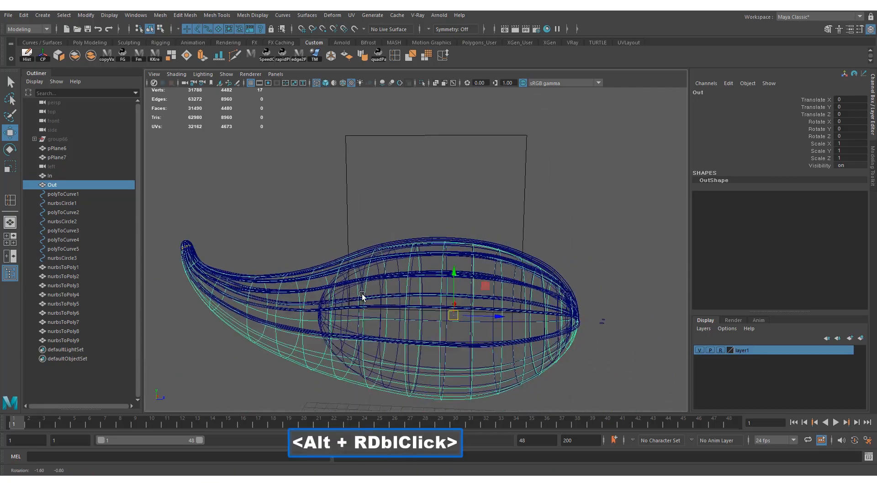
# Step: Examine the outer body's wireframe and the ribs along it from the tail to the nose
pyautogui.keyDown('alt'); pyautogui.moveTo(363, 296); pyautogui.dragTo(379, 292); pyautogui.keyUp('alt')
pyautogui.keyDown('alt'); pyautogui.moveTo(379, 292); pyautogui.dragTo(394, 278, button='middle'); pyautogui.keyUp('alt')
pyautogui.keyDown('alt'); pyautogui.moveTo(342, 249); pyautogui.dragTo(351, 261, button='right'); pyautogui.keyUp('alt')
pyautogui.hotkey('alt', 'w')
pyautogui.keyDown('alt'); pyautogui.moveTo(358, 267); pyautogui.dragTo(392, 236); pyautogui.keyUp('alt')
pyautogui.moveTo(326, 289)
pyautogui.keyDown('alt'); pyautogui.mouseDown()
pyautogui.moveTo(354, 291)
pyautogui.moveTo(316, 292)
pyautogui.mouseUp(); pyautogui.keyUp('alt')
pyautogui.keyDown('alt'); pyautogui.moveTo(315, 291); pyautogui.dragTo(295, 290, button='middle'); pyautogui.keyUp('alt')
pyautogui.keyDown('alt'); pyautogui.moveTo(295, 290); pyautogui.dragTo(265, 313); pyautogui.keyUp('alt')
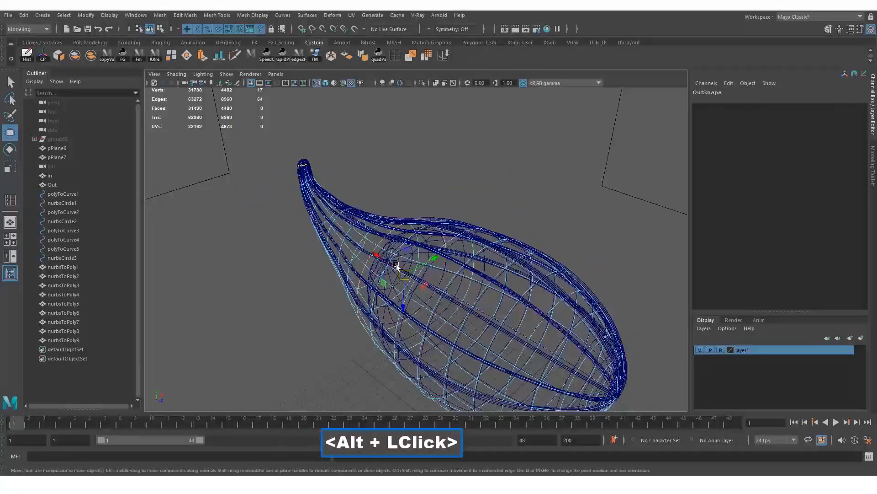
pyautogui.keyDown('alt'); pyautogui.moveTo(453, 279); pyautogui.dragTo(375, 269, button='right'); pyautogui.keyUp('alt')
pyautogui.hotkey('ctrl', 'shift', 'h')
pyautogui.keyDown('alt'); pyautogui.moveTo(470, 284); pyautogui.dragTo(374, 267, button='right'); pyautogui.keyUp('alt')
pyautogui.moveTo(373, 267)
pyautogui.keyDown('alt'); pyautogui.mouseDown()
pyautogui.moveTo(368, 261)
pyautogui.moveTo(387, 257)
pyautogui.mouseUp(); pyautogui.keyUp('alt')
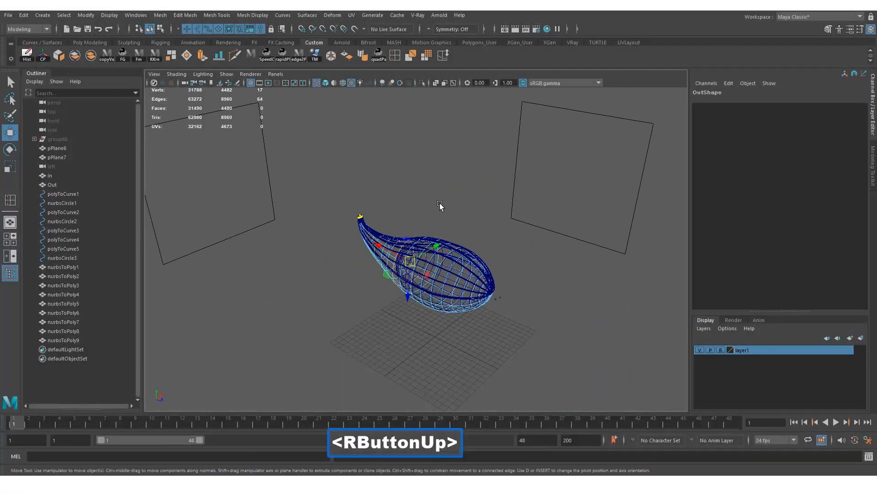
pyautogui.click(441, 206)
pyautogui.keyDown('alt'); pyautogui.moveTo(441, 206); pyautogui.dragTo(441, 216); pyautogui.keyUp('alt')
# Step: Unhide the finished reference airship group66 and return the viewport to shaded display
pyautogui.press('w')
pyautogui.click(66, 138)
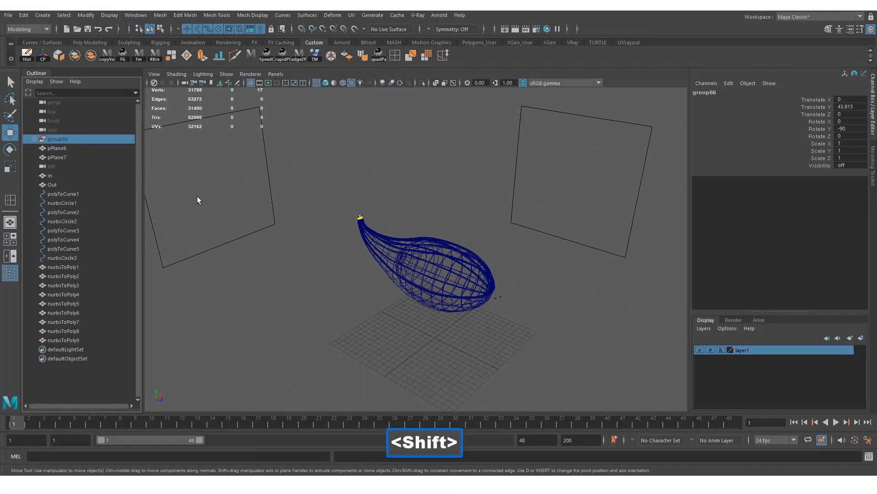
pyautogui.hotkey('shift', 'h')
pyautogui.keyDown('alt'); pyautogui.moveTo(478, 262); pyautogui.dragTo(452, 259); pyautogui.keyUp('alt')
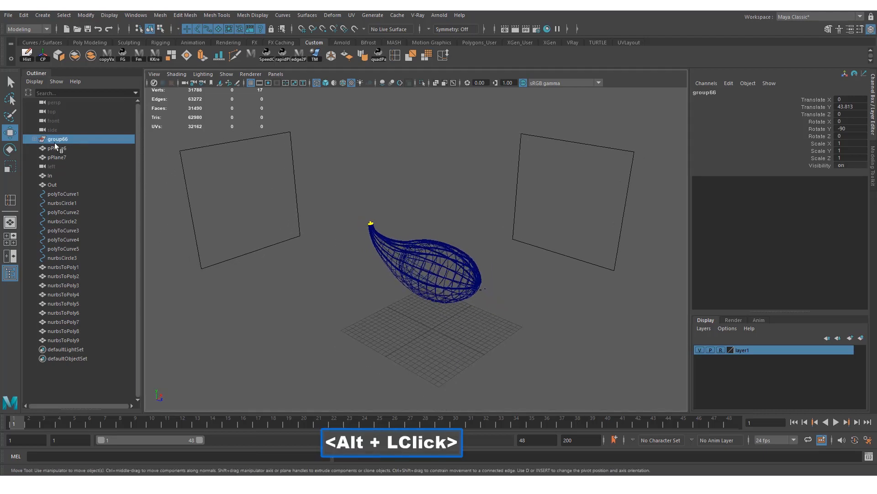
pyautogui.click(59, 165)
pyautogui.keyDown('alt'); pyautogui.moveTo(550, 289); pyautogui.dragTo(442, 206, button='right'); pyautogui.keyUp('alt')
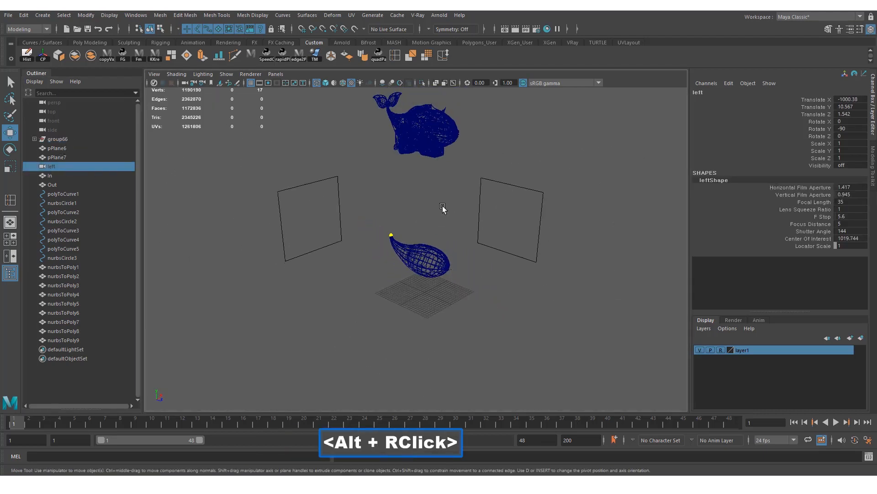
pyautogui.keyDown('alt'); pyautogui.moveTo(442, 206); pyautogui.dragTo(434, 279, button='middle'); pyautogui.keyUp('alt')
pyautogui.keyDown('alt'); pyautogui.moveTo(434, 279); pyautogui.dragTo(517, 243, button='right'); pyautogui.keyUp('alt')
pyautogui.press('4')
pyautogui.press('6')
# Step: Examine the cross rings wrapping the finished airship's envelope from the front and the side
pyautogui.keyDown('alt'); pyautogui.moveTo(423, 211); pyautogui.dragTo(366, 224); pyautogui.keyUp('alt')
pyautogui.keyDown('alt'); pyautogui.moveTo(365, 224); pyautogui.dragTo(347, 249, button='middle'); pyautogui.keyUp('alt')
pyautogui.keyDown('alt'); pyautogui.moveTo(347, 248); pyautogui.dragTo(423, 182, button='right'); pyautogui.keyUp('alt')
pyautogui.hotkey('alt', 'w')
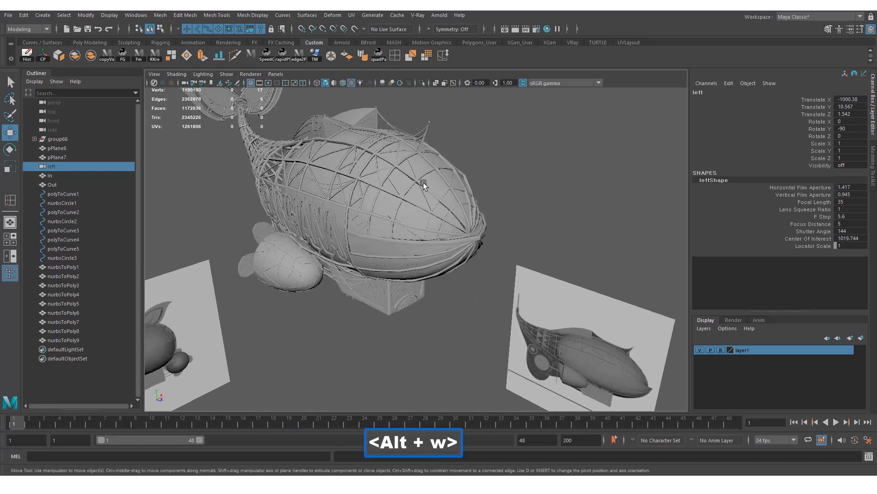
pyautogui.click(423, 182)
pyautogui.keyDown('alt'); pyautogui.moveTo(423, 182); pyautogui.dragTo(320, 215); pyautogui.keyUp('alt')
pyautogui.keyDown('alt'); pyautogui.moveTo(320, 214); pyautogui.dragTo(397, 218, button='middle'); pyautogui.keyUp('alt')
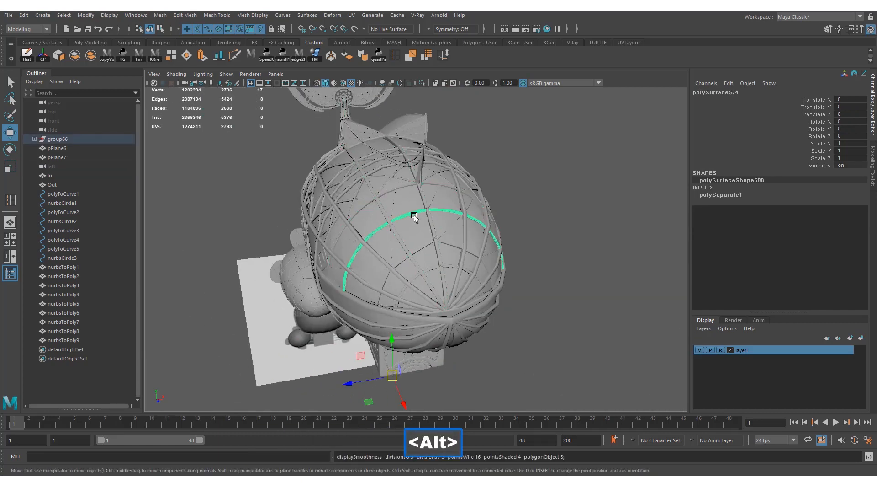
pyautogui.keyDown('alt'); pyautogui.moveTo(414, 215); pyautogui.dragTo(391, 225); pyautogui.keyUp('alt')
pyautogui.keyDown('alt'); pyautogui.moveTo(392, 225); pyautogui.dragTo(478, 177, button='right'); pyautogui.keyUp('alt')
pyautogui.keyDown('alt'); pyautogui.moveTo(413, 182); pyautogui.dragTo(424, 192); pyautogui.keyUp('alt')
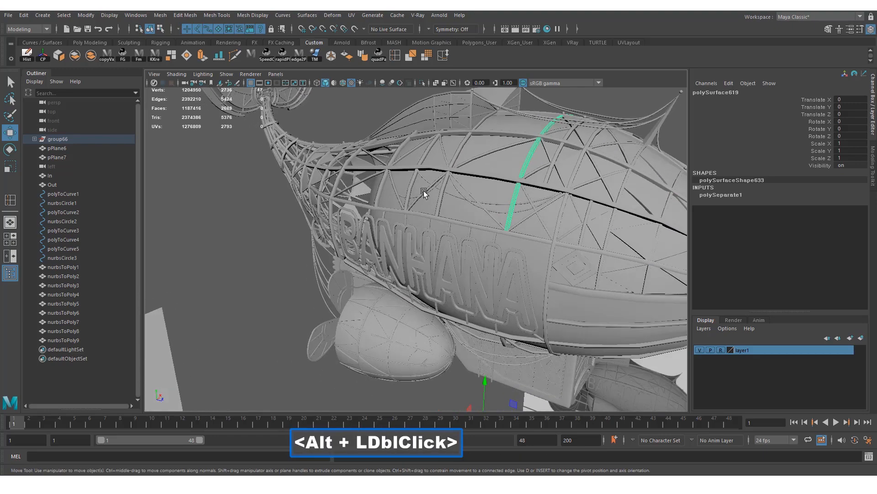
# Step: Turn on smooth mesh preview for the rear cross rings of the finished airship, including polySurface571, polySurface572 and polySurface617
pyautogui.click(424, 151)
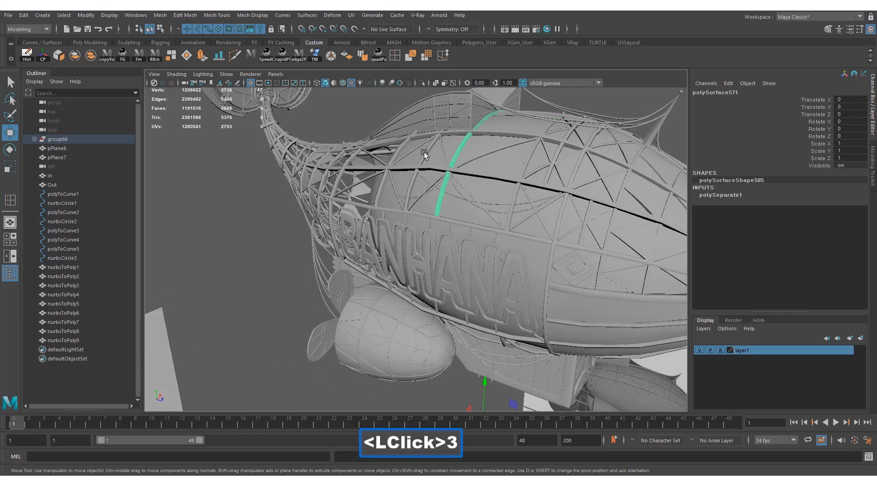
pyautogui.press('3')
pyautogui.click(401, 149)
pyautogui.press('3')
pyautogui.keyDown('alt'); pyautogui.moveTo(453, 178); pyautogui.dragTo(473, 170); pyautogui.keyUp('alt')
pyautogui.keyDown('alt'); pyautogui.moveTo(473, 170); pyautogui.dragTo(448, 186, button='right'); pyautogui.keyUp('alt')
pyautogui.keyDown('alt'); pyautogui.moveTo(449, 185); pyautogui.dragTo(445, 228, button='middle'); pyautogui.keyUp('alt')
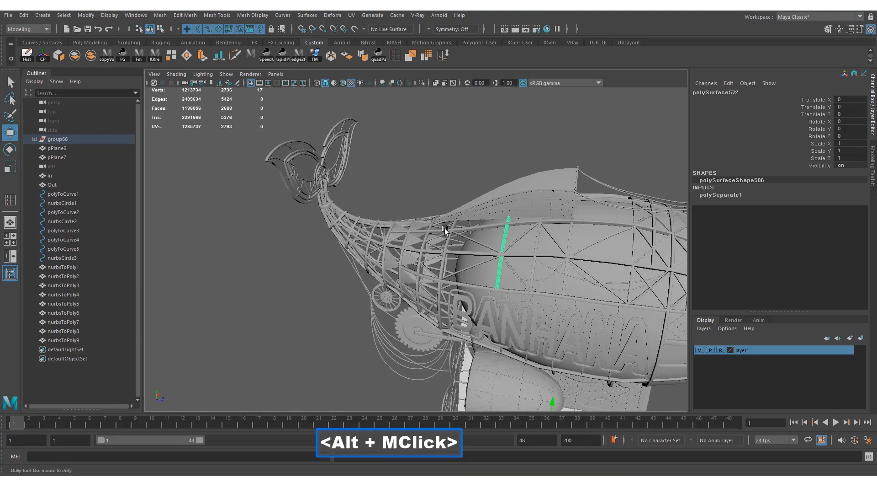
pyautogui.keyDown('alt'); pyautogui.moveTo(445, 228); pyautogui.dragTo(454, 238, button='right'); pyautogui.keyUp('alt')
pyautogui.click(454, 238)
pyautogui.press('3')
# Step: Compare the finished airship's ring layout with the ribbed body beneath it
pyautogui.moveTo(439, 246)
pyautogui.keyDown('alt'); pyautogui.mouseDown()
pyautogui.moveTo(551, 241)
pyautogui.moveTo(441, 258)
pyautogui.mouseUp(); pyautogui.keyUp('alt')
pyautogui.keyDown('alt'); pyautogui.moveTo(543, 262); pyautogui.dragTo(435, 261, button='right'); pyautogui.keyUp('alt')
pyautogui.keyDown('alt'); pyautogui.moveTo(435, 262); pyautogui.dragTo(382, 259); pyautogui.keyUp('alt')
pyautogui.keyDown('alt'); pyautogui.moveTo(382, 258); pyautogui.dragTo(443, 243, button='right'); pyautogui.keyUp('alt')
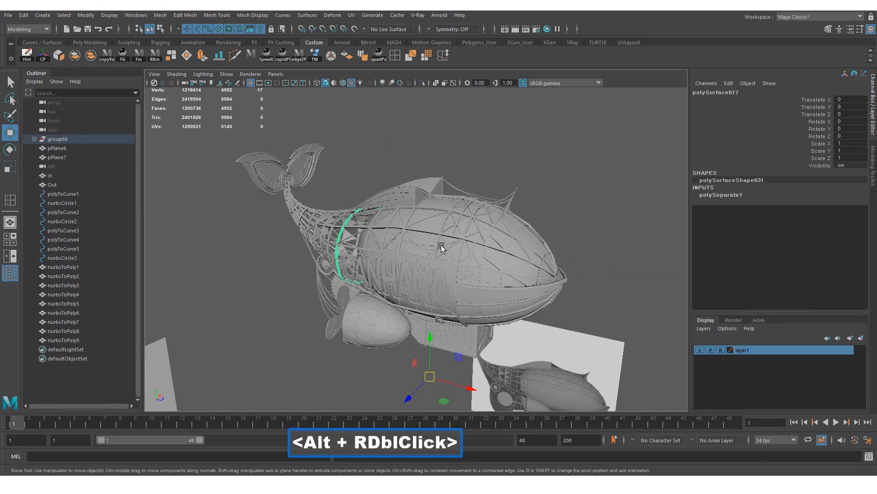
pyautogui.keyDown('alt'); pyautogui.moveTo(442, 243); pyautogui.dragTo(404, 204, button='middle'); pyautogui.keyUp('alt')
pyautogui.keyDown('alt'); pyautogui.moveTo(387, 237); pyautogui.dragTo(464, 273, button='right'); pyautogui.keyUp('alt')
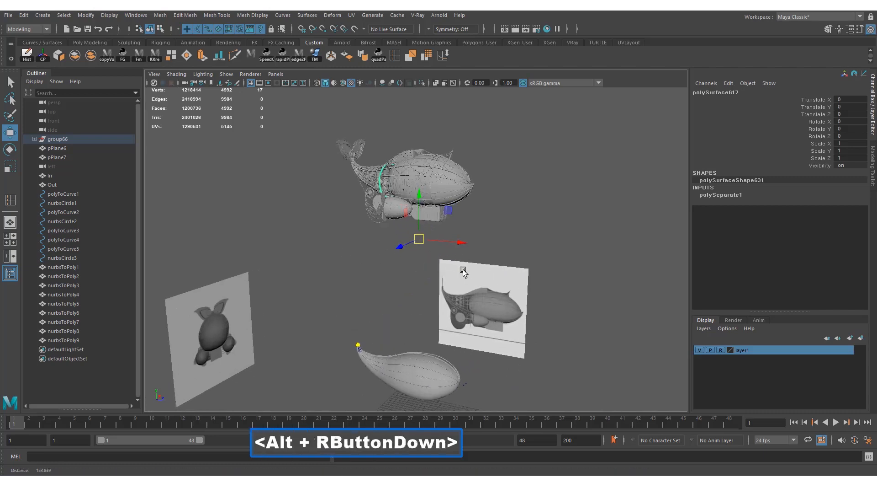
pyautogui.keyDown('alt'); pyautogui.moveTo(445, 269); pyautogui.dragTo(466, 254); pyautogui.keyUp('alt')
pyautogui.keyDown('alt'); pyautogui.moveTo(462, 255); pyautogui.dragTo(439, 220, button='middle'); pyautogui.keyUp('alt')
pyautogui.keyDown('alt'); pyautogui.moveTo(438, 220); pyautogui.dragTo(411, 238); pyautogui.keyUp('alt')
pyautogui.keyDown('alt'); pyautogui.moveTo(413, 240); pyautogui.dragTo(494, 267, button='right'); pyautogui.keyUp('alt')
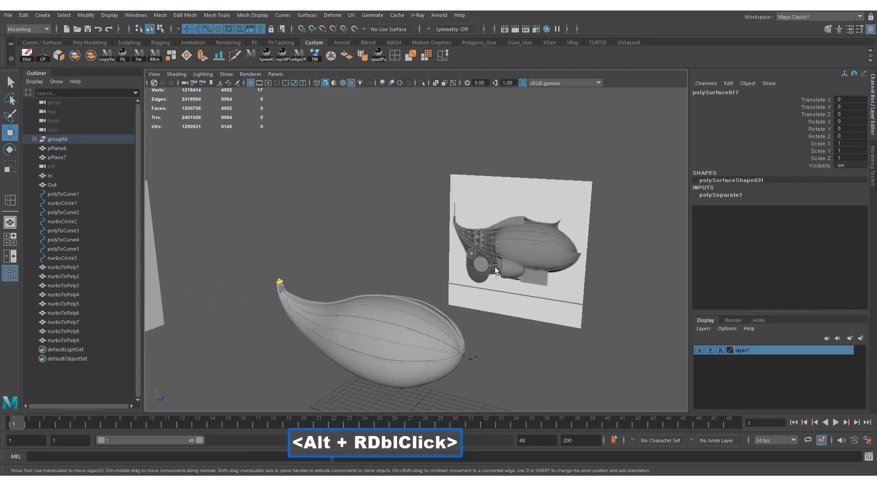
# Step: Select the outer body Out and frame it beside the side reference image
pyautogui.keyDown('alt'); pyautogui.moveTo(495, 267); pyautogui.dragTo(476, 295, button='middle'); pyautogui.keyUp('alt')
pyautogui.keyDown('alt'); pyautogui.moveTo(475, 295); pyautogui.dragTo(441, 300); pyautogui.keyUp('alt')
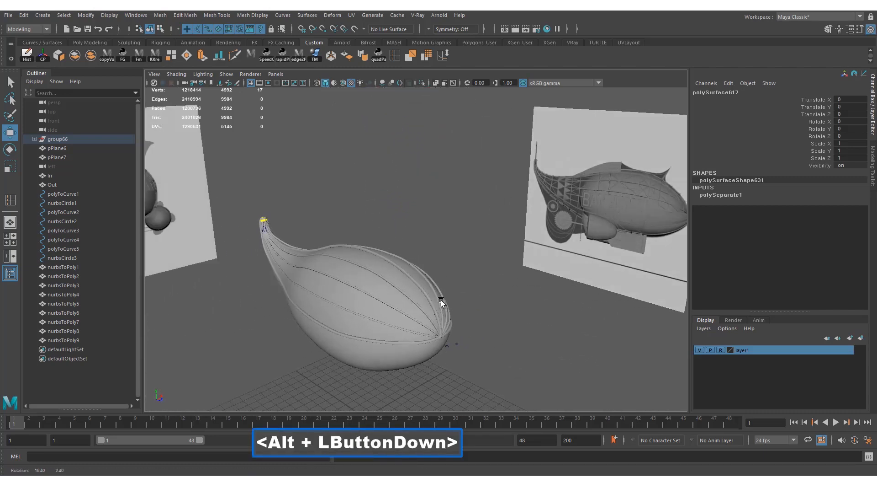
pyautogui.keyDown('alt'); pyautogui.moveTo(441, 300); pyautogui.dragTo(429, 298, button='middle'); pyautogui.keyUp('alt')
pyautogui.keyDown('alt'); pyautogui.moveTo(429, 298); pyautogui.dragTo(421, 298); pyautogui.keyUp('alt')
pyautogui.keyDown('alt'); pyautogui.moveTo(421, 298); pyautogui.dragTo(437, 297, button='middle'); pyautogui.keyUp('alt')
pyautogui.keyDown('alt'); pyautogui.moveTo(437, 297); pyautogui.dragTo(406, 320); pyautogui.keyUp('alt')
pyautogui.doubleClick(521, 293)
pyautogui.keyDown('alt'); pyautogui.moveTo(407, 320); pyautogui.dragTo(409, 323, button='right'); pyautogui.keyUp('alt')
pyautogui.keyDown('alt'); pyautogui.moveTo(409, 324); pyautogui.dragTo(416, 324); pyautogui.keyUp('alt')
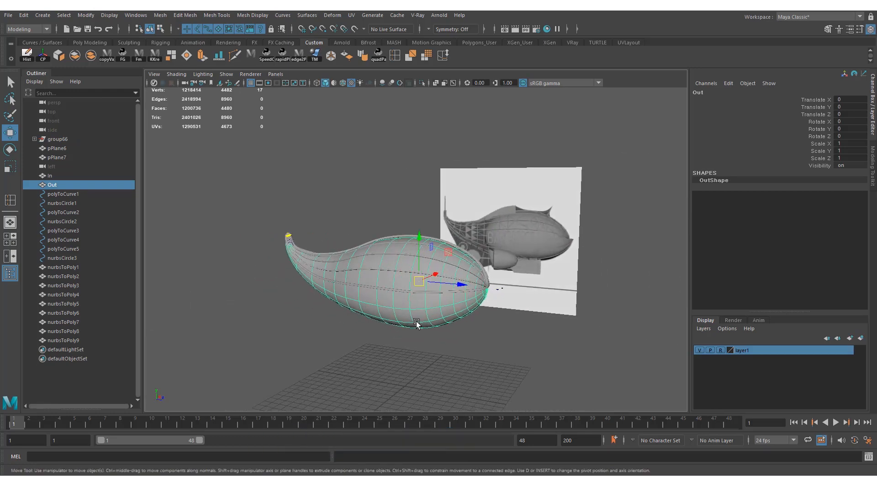